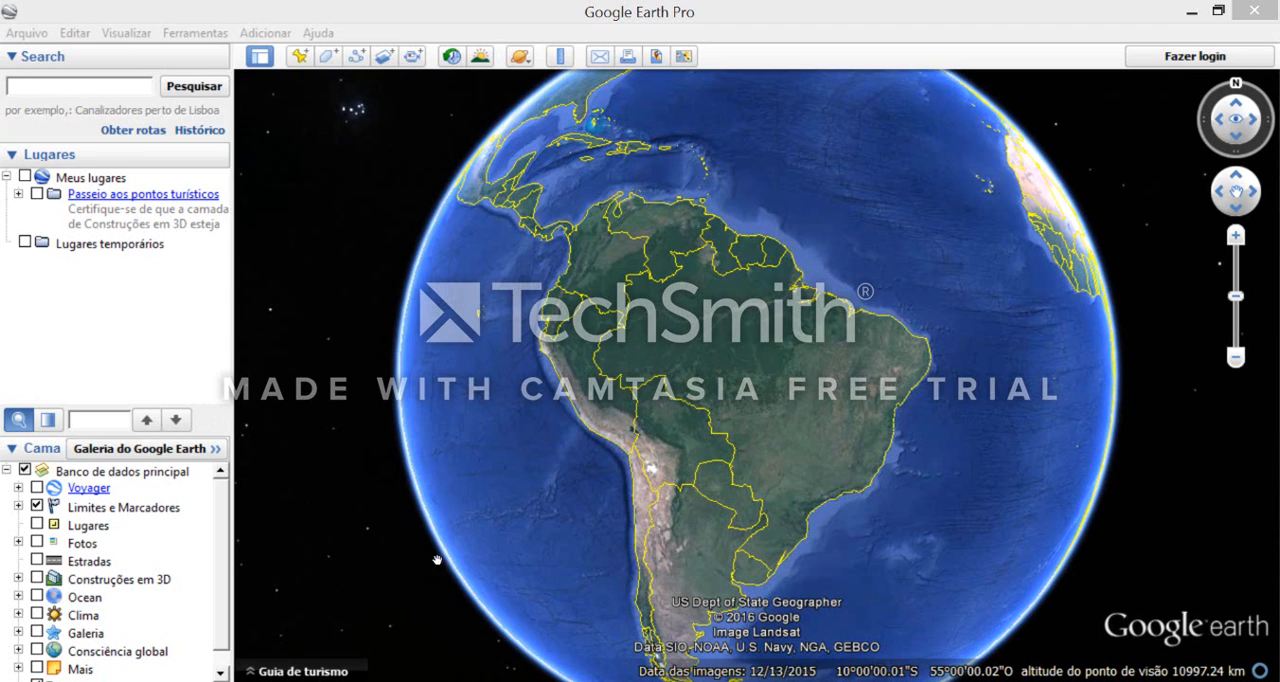
- Search for "Santo Antônio da Patrulha - RS" and fly to the town
{"action": "left_click", "coordinate": [119, 86]}
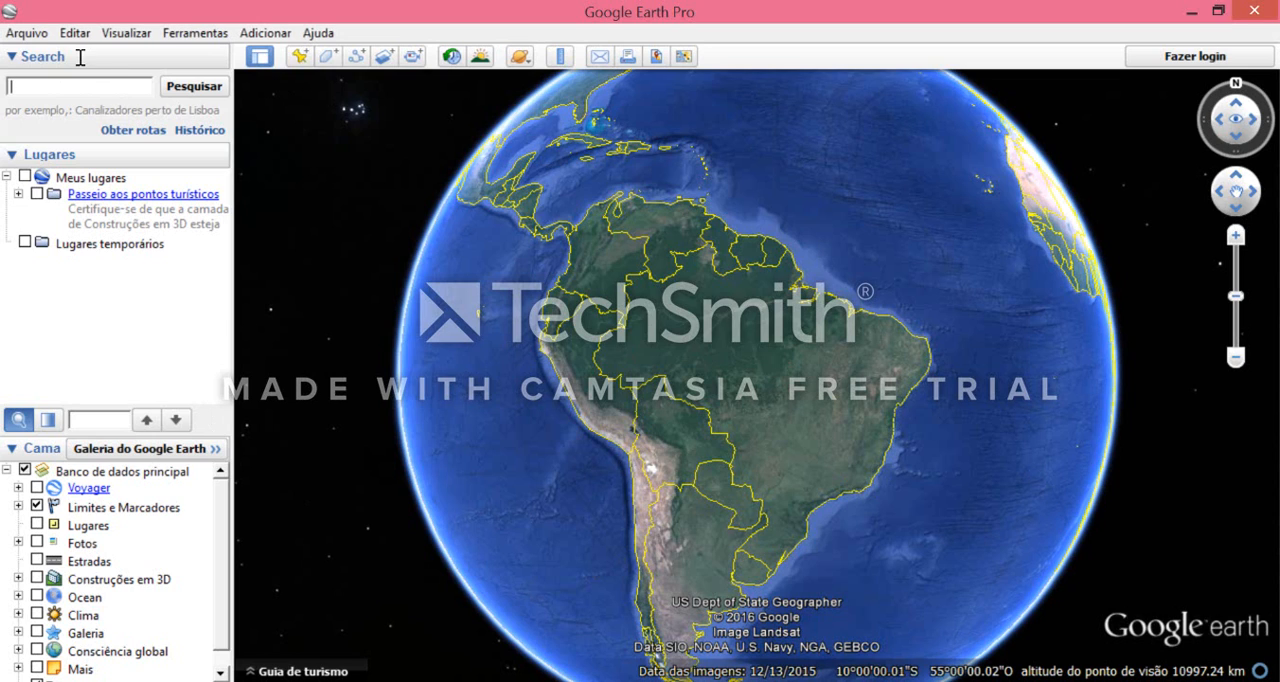
{"action": "type", "text": "Sant"}
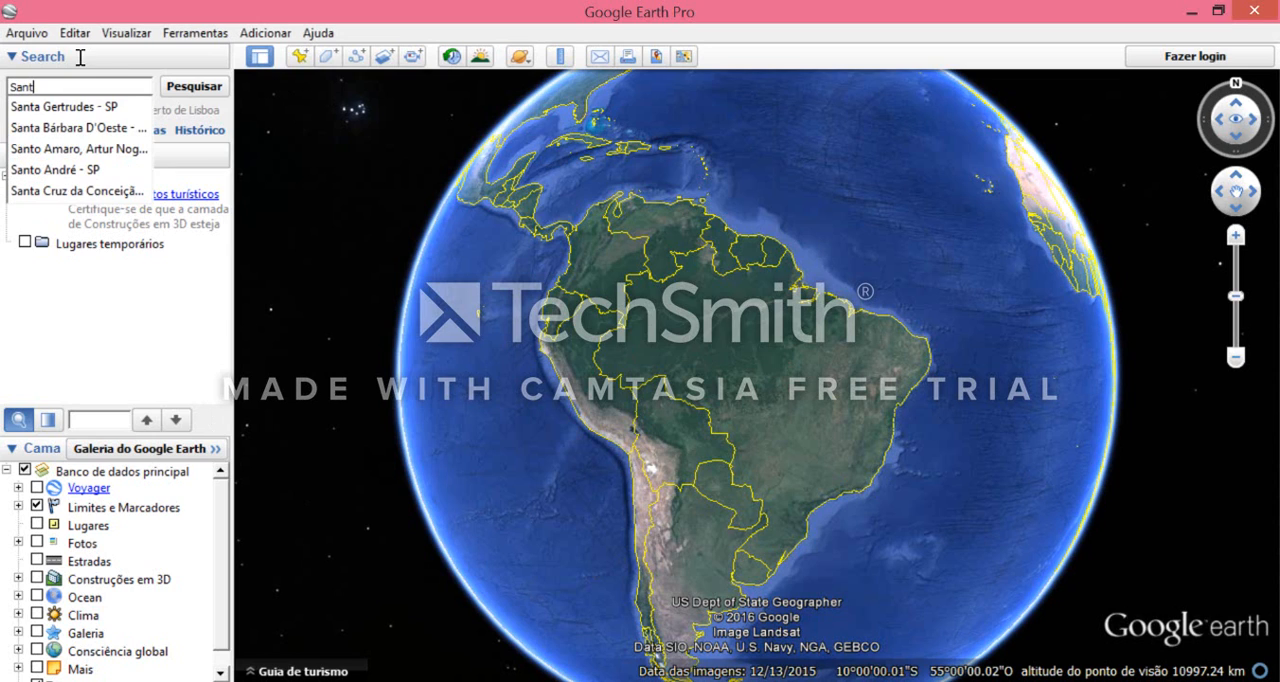
{"action": "type", "text": "o An"}
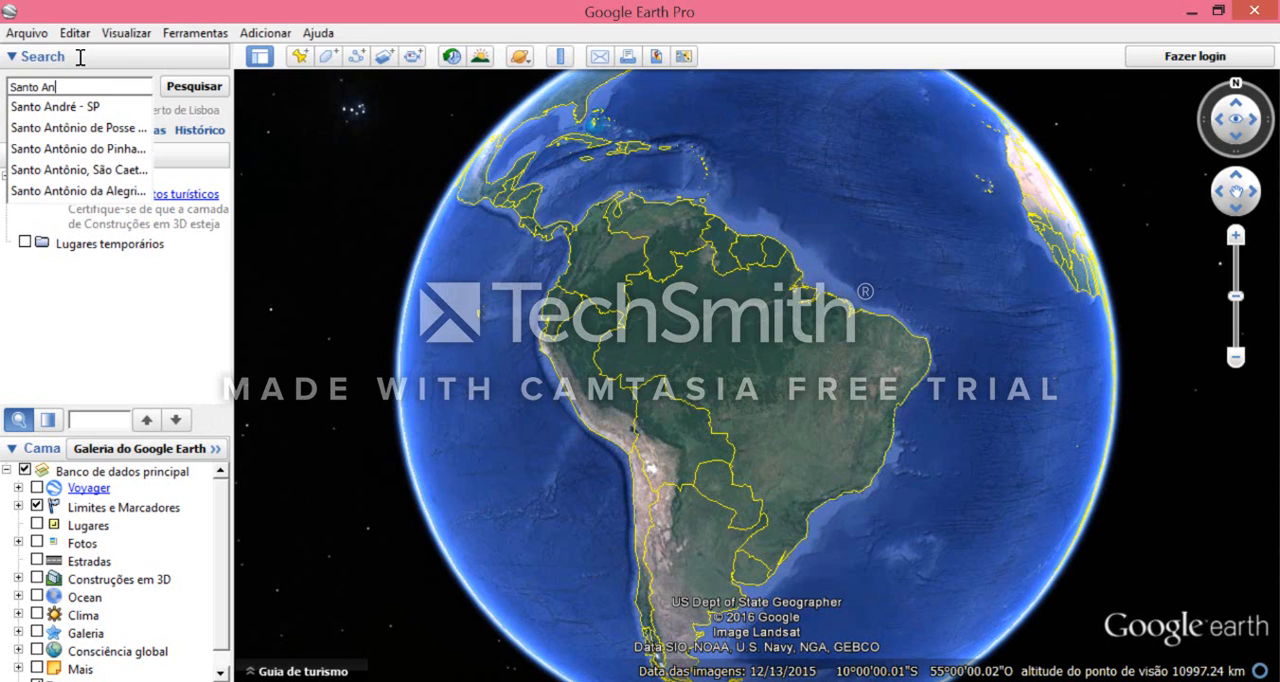
{"action": "type", "text": "tonio"}
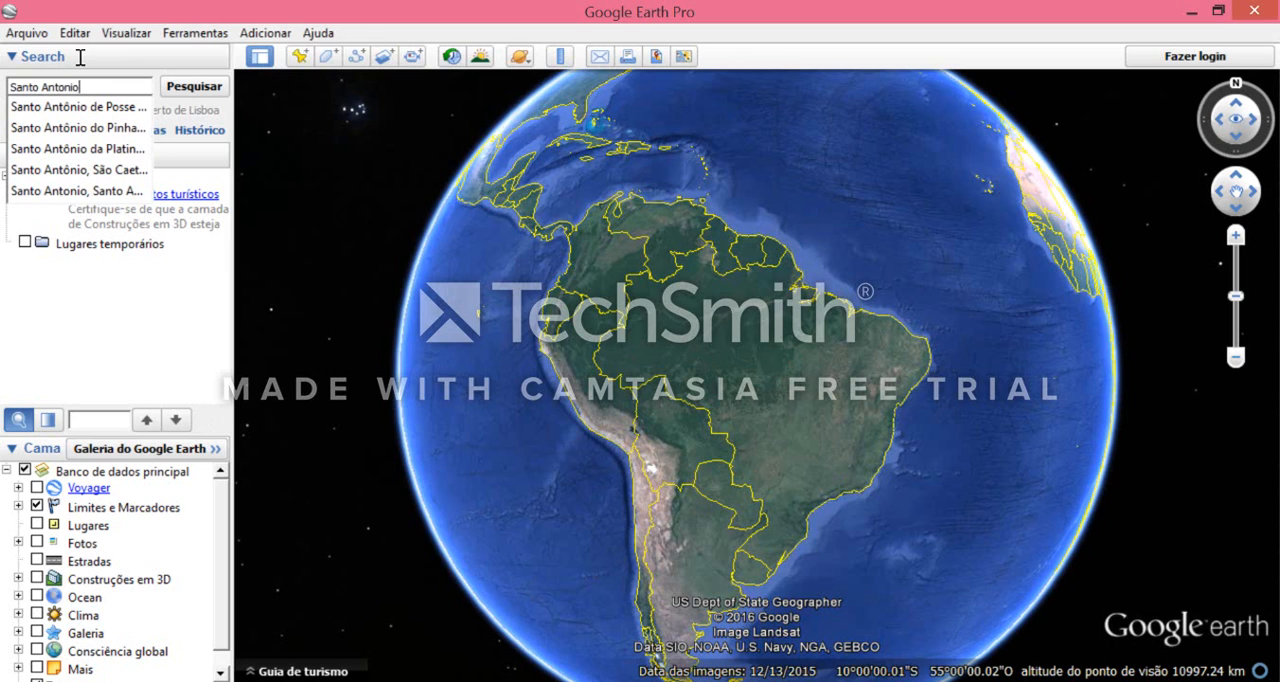
{"action": "type", "text": " da Patru"}
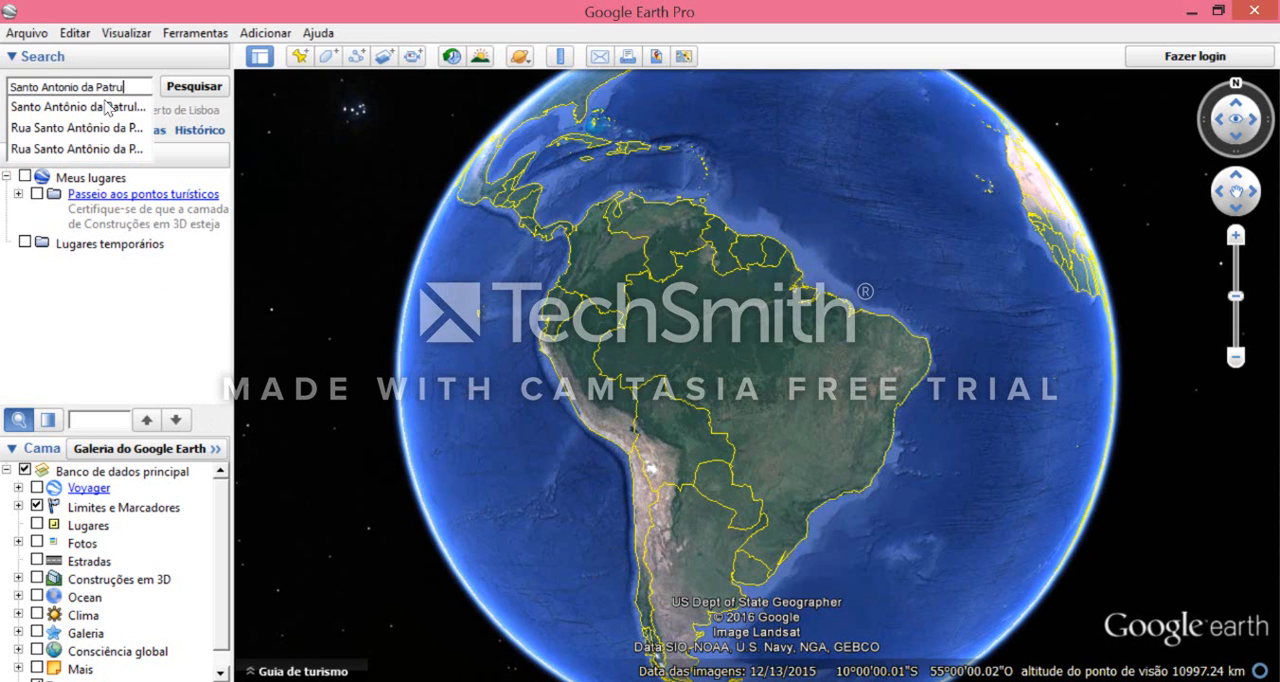
{"action": "left_click", "coordinate": [103, 106]}
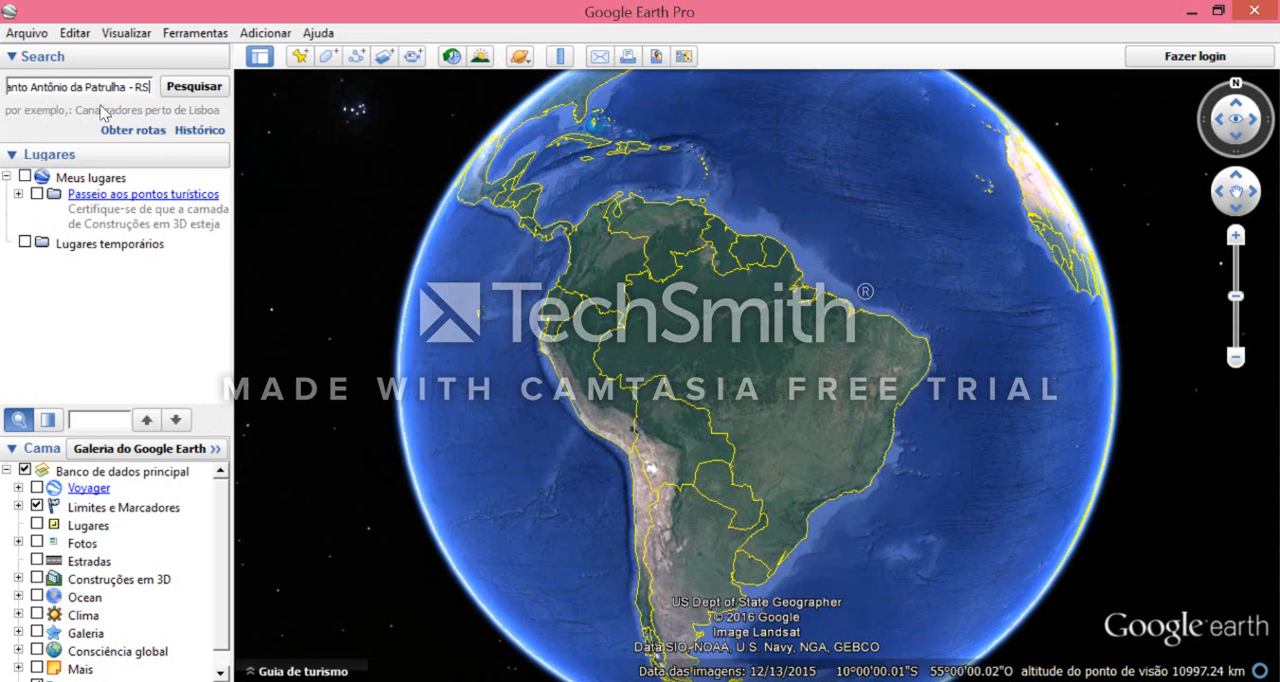
{"action": "left_click", "coordinate": [203, 88]}
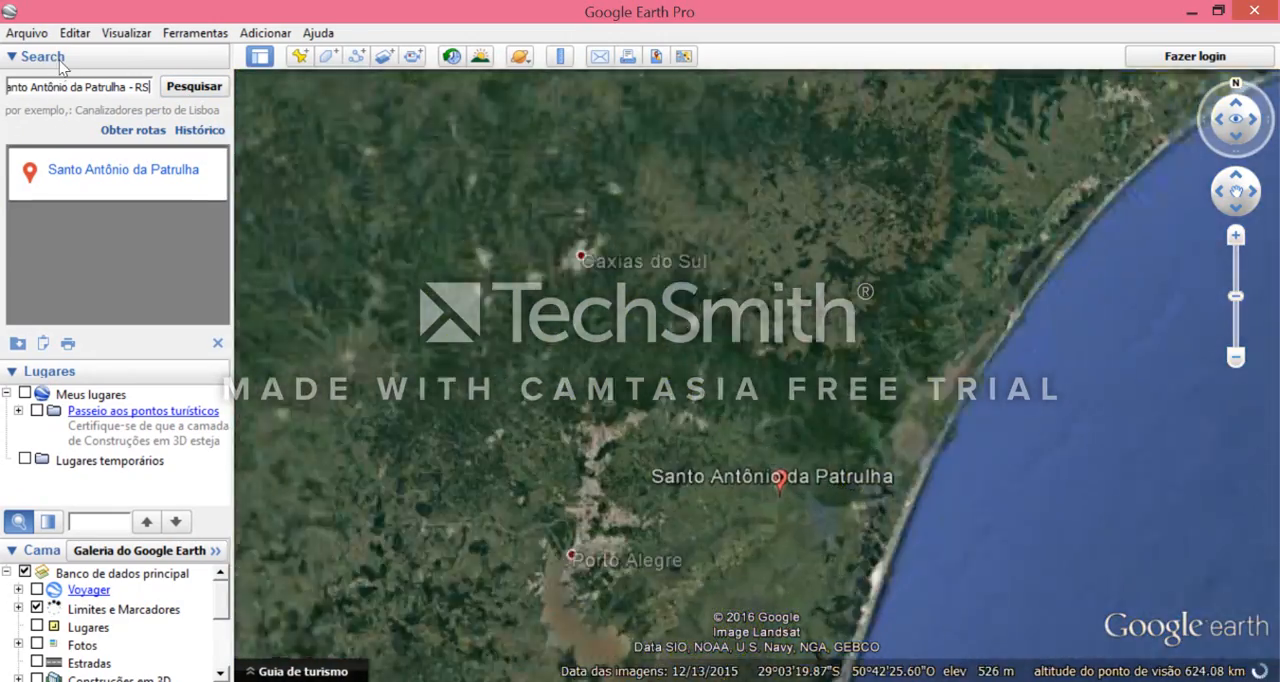
- Replace the search text with Polo Universitário Santo Antônio in Santo Antônio da Patrulha - RS and fly to it
{"action": "triple_click", "coordinate": [76, 87]}
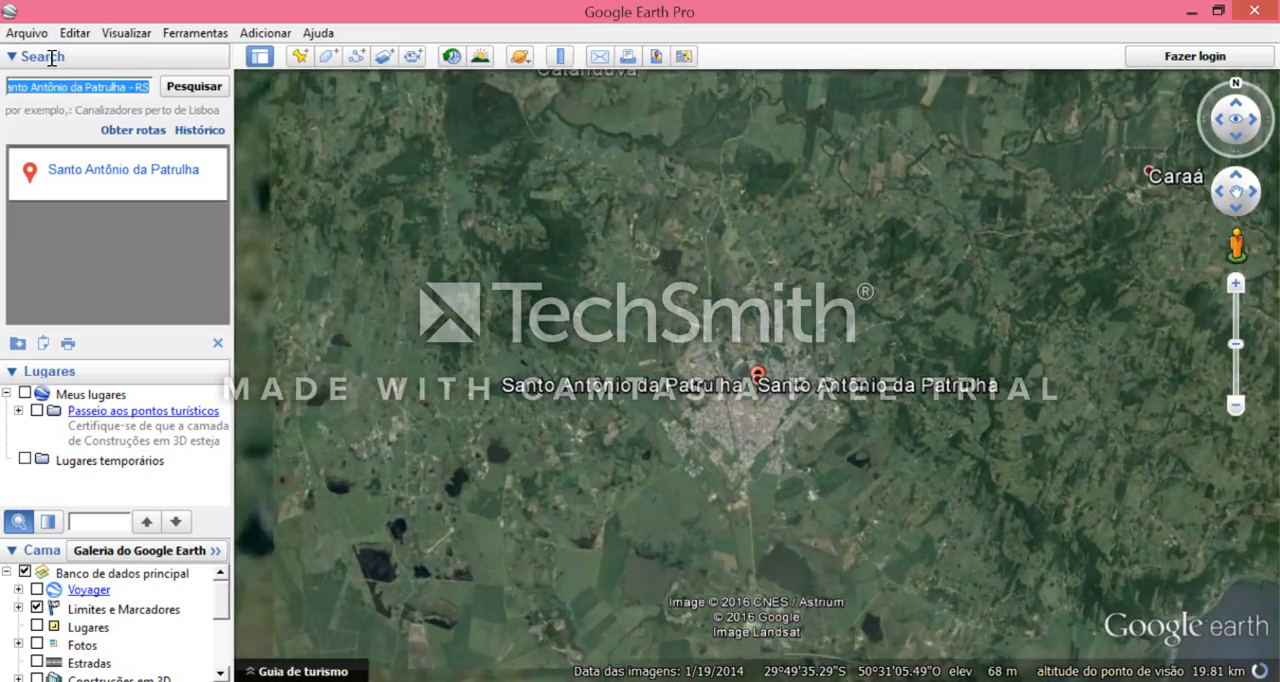
{"action": "type", "text": "Polo Unive"}
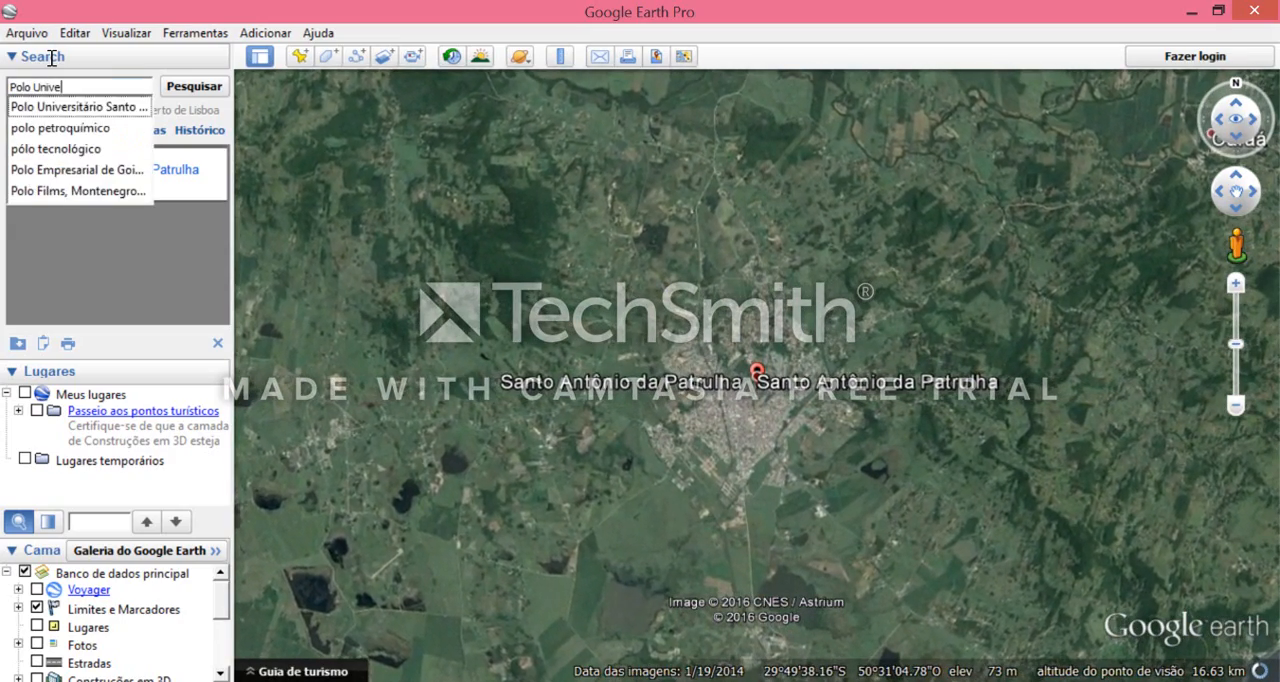
{"action": "key", "text": "ctrl+z"}
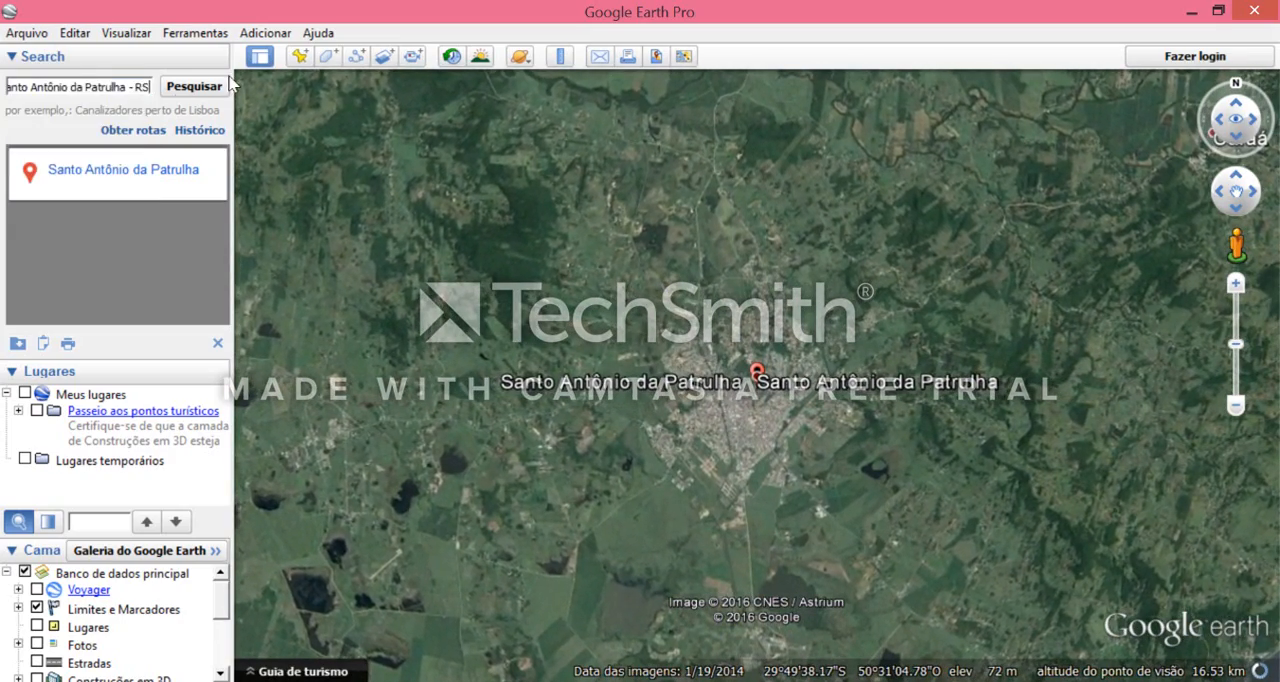
{"action": "left_click", "coordinate": [190, 87]}
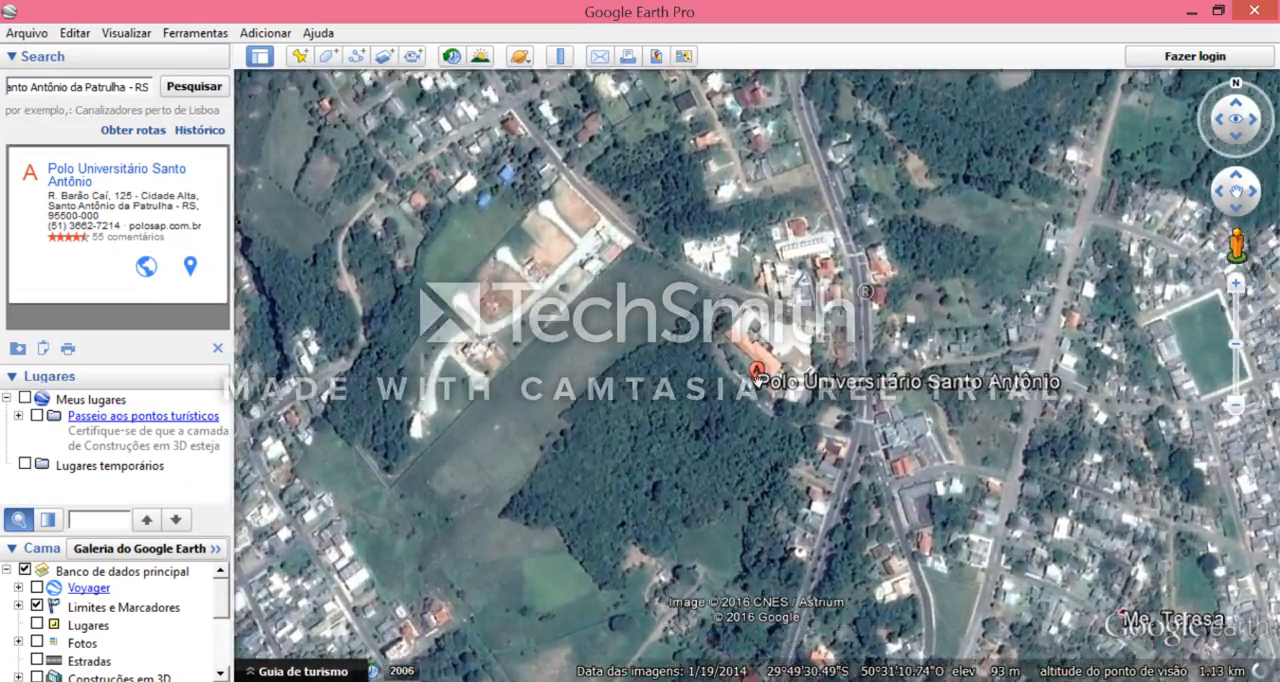
- Examine the Polo Universitário Santo Antônio buildings and the surrounding streets up close and from farther out
{"action": "scroll", "coordinate": [620, 520], "scroll_direction": "up", "scroll_amount": 3}
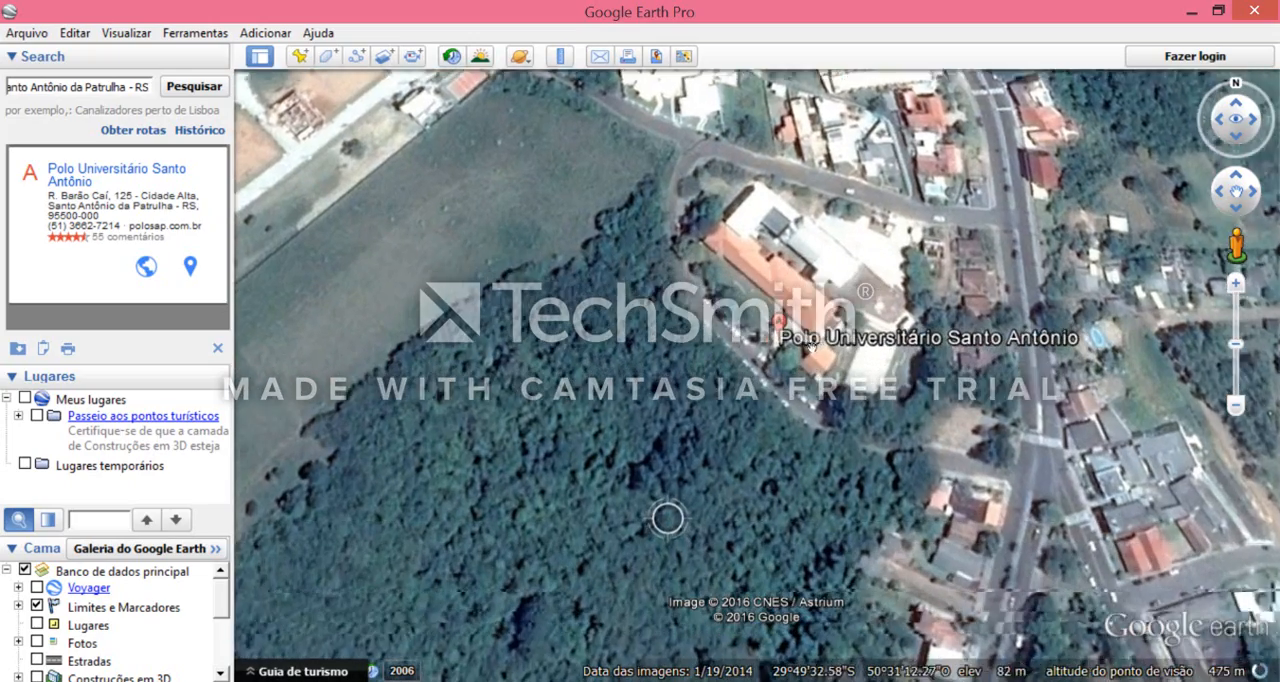
{"action": "scroll", "coordinate": [903, 320], "scroll_direction": "down", "scroll_amount": 2}
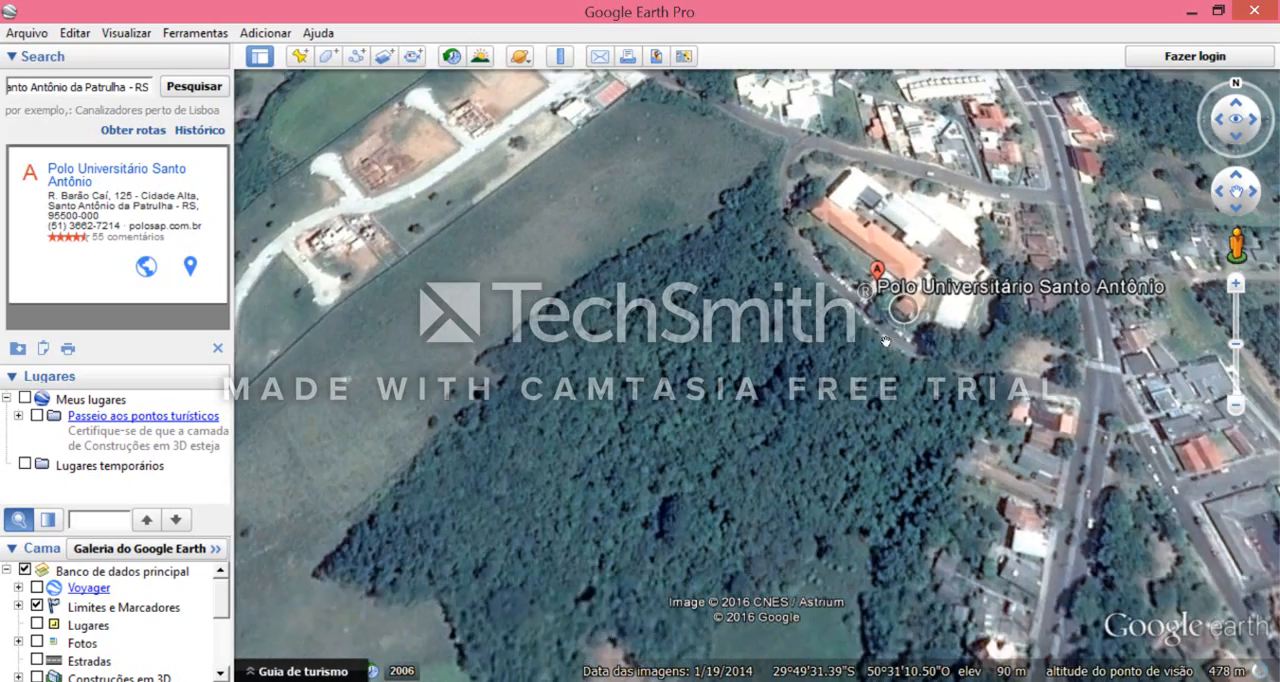
{"action": "scroll", "coordinate": [890, 325], "scroll_direction": "down", "scroll_amount": 2}
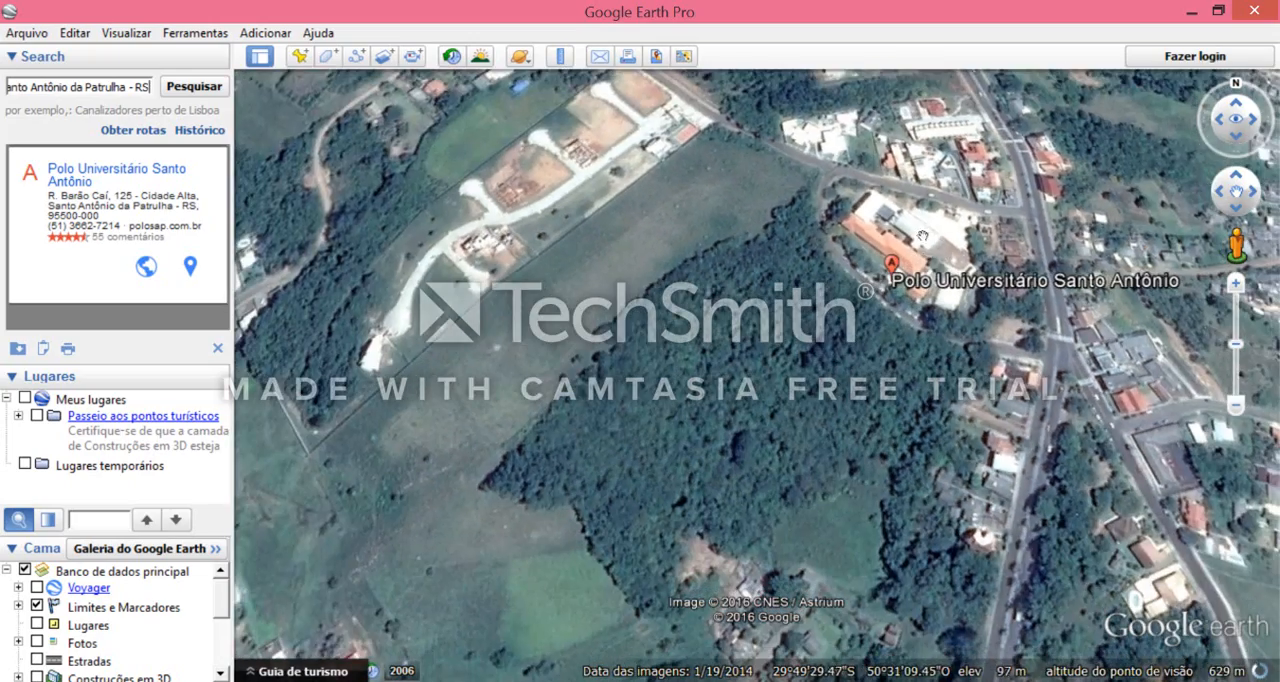
{"action": "left_click_drag", "start_coordinate": [917, 243], "coordinate": [756, 377]}
{"action": "scroll", "coordinate": [770, 358], "scroll_direction": "up", "scroll_amount": 3}
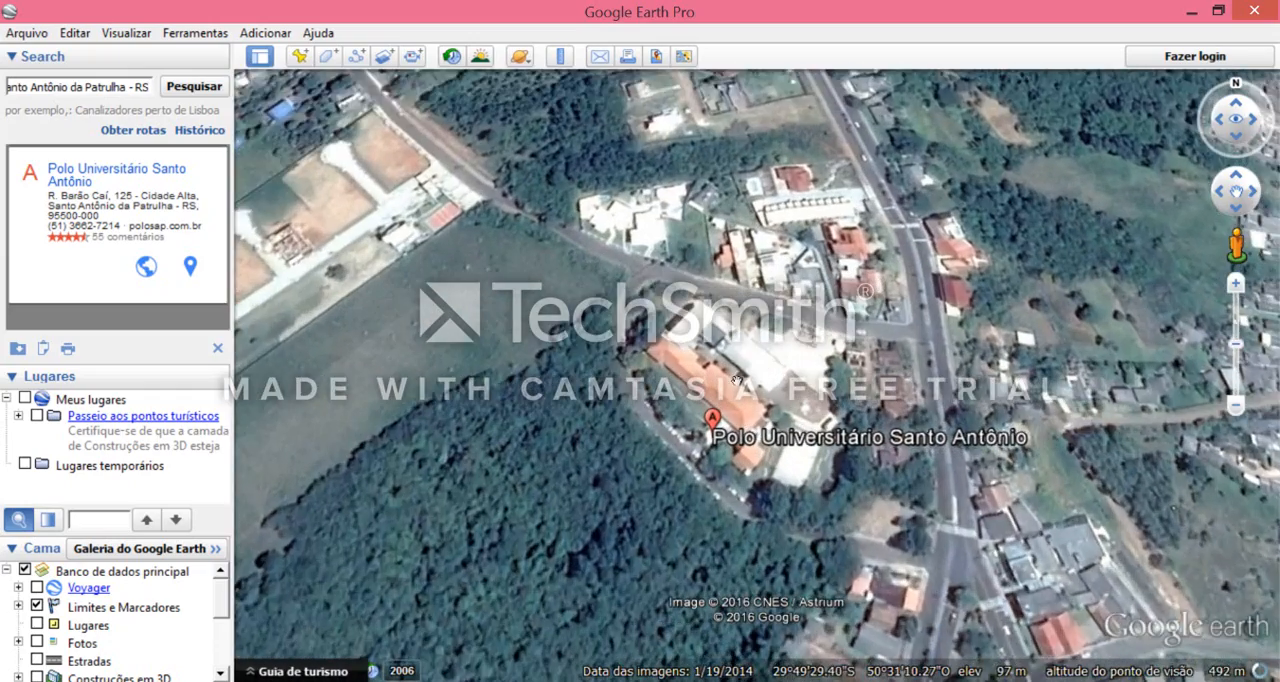
{"action": "scroll", "coordinate": [738, 379], "scroll_direction": "down", "scroll_amount": 3}
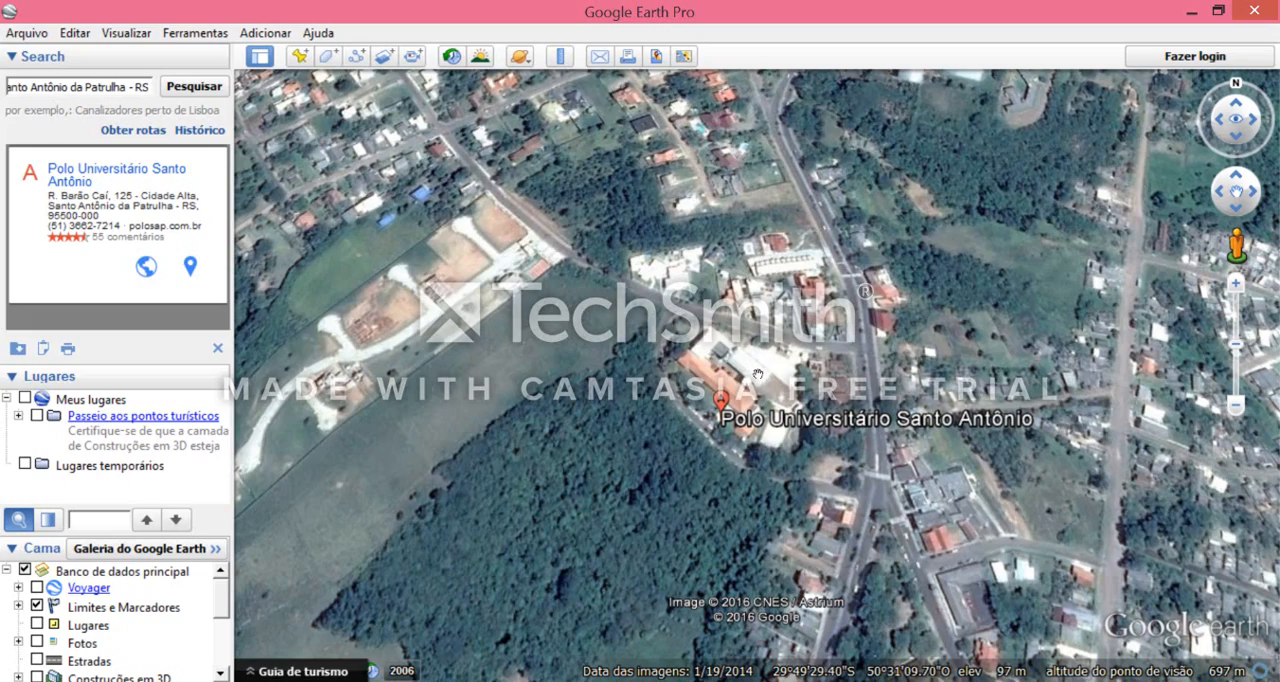
{"action": "scroll", "coordinate": [758, 375], "scroll_direction": "up", "scroll_amount": 3}
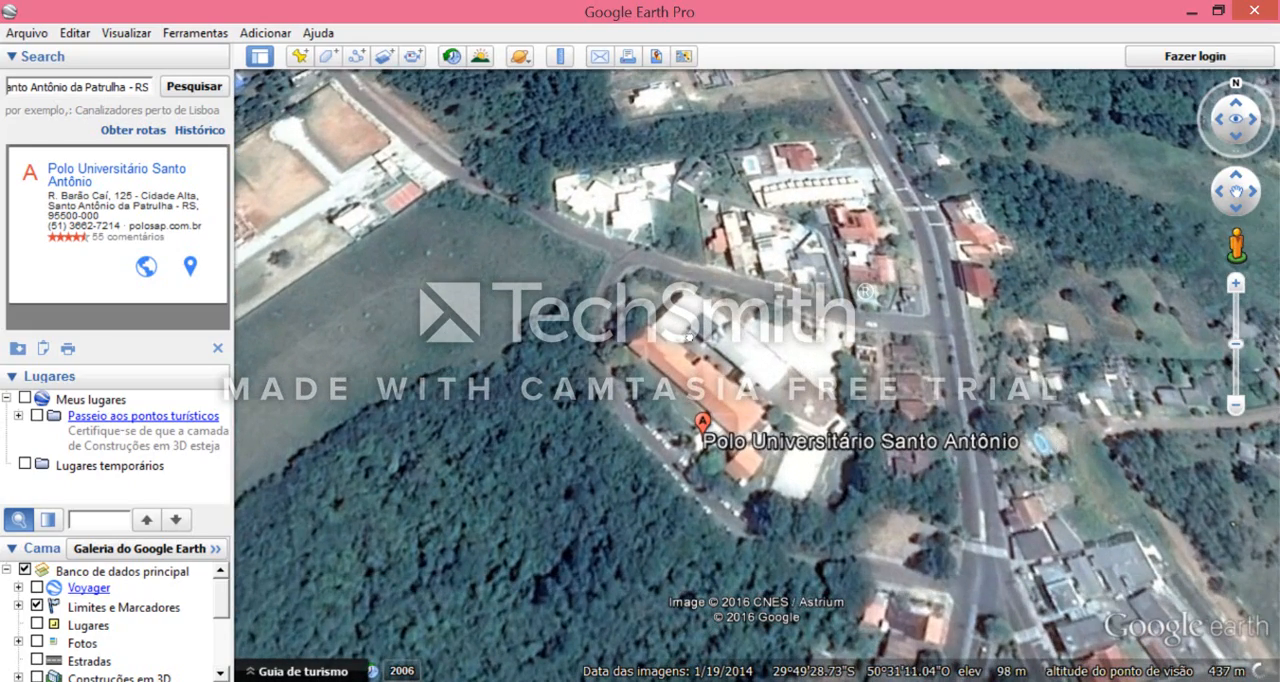
{"action": "left_click_drag", "start_coordinate": [689, 338], "coordinate": [781, 317]}
{"action": "mouse_move", "coordinate": [572, 187]}
{"action": "left_mouse_down"}
{"action": "mouse_move", "coordinate": [579, 231]}
{"action": "mouse_move", "coordinate": [566, 208]}
{"action": "left_mouse_up"}
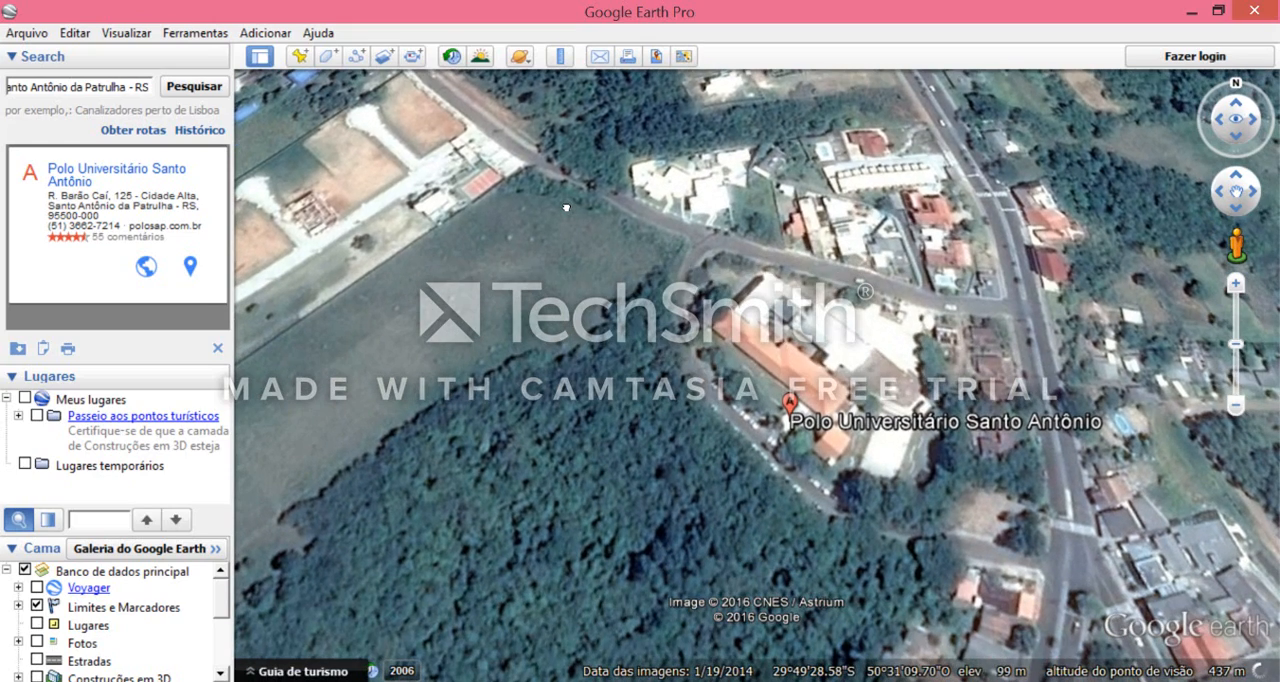
{"action": "middle_click_drag", "start_coordinate": [855, 312], "coordinate": [893, 391]}
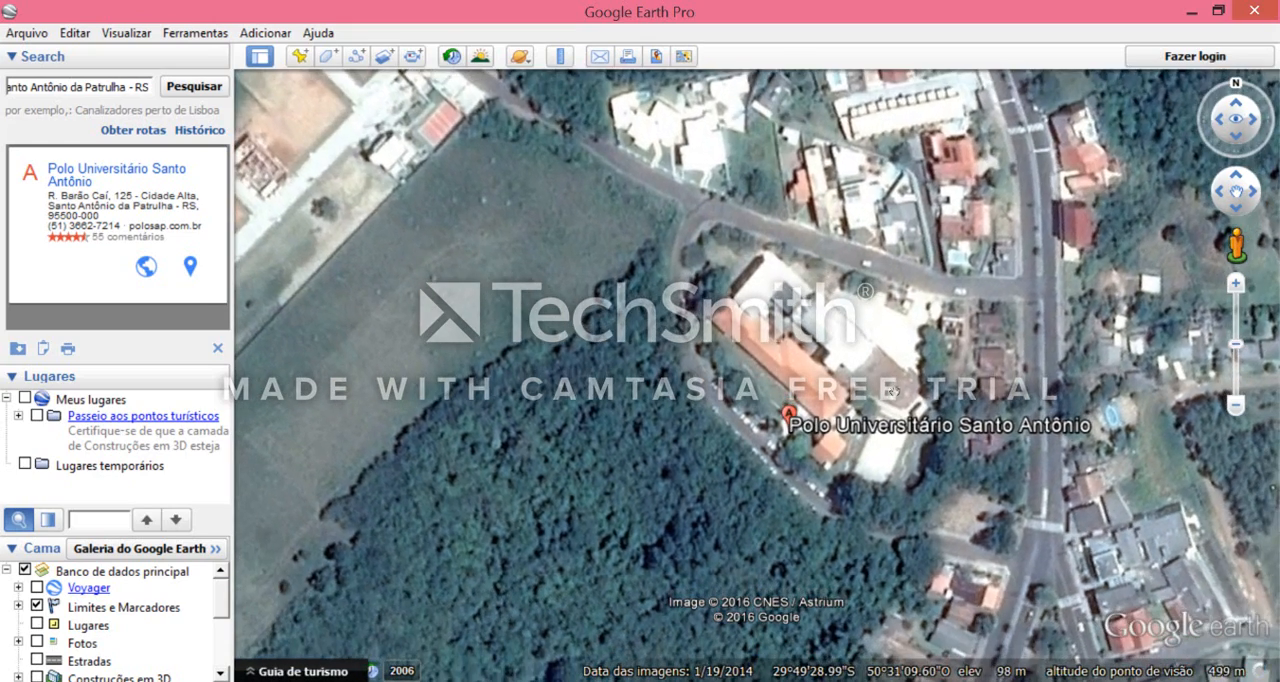
{"action": "left_click_drag", "start_coordinate": [890, 360], "coordinate": [702, 293]}
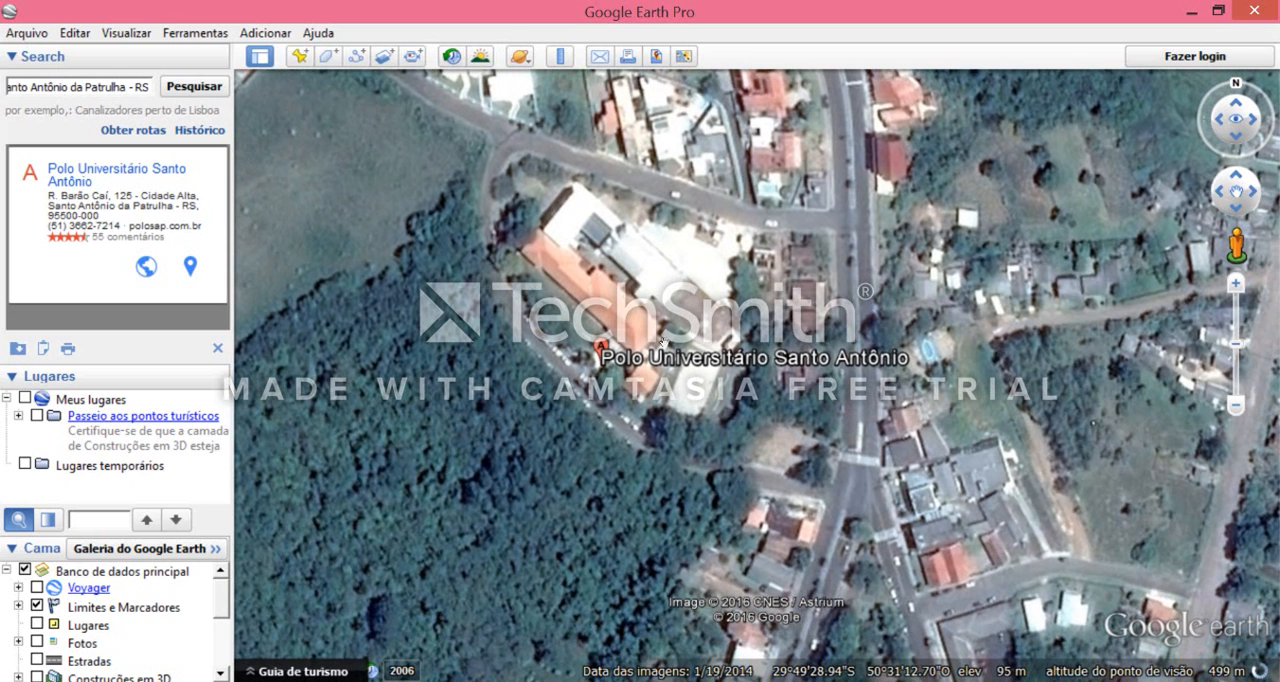
{"action": "left_click_drag", "start_coordinate": [706, 292], "coordinate": [738, 306]}
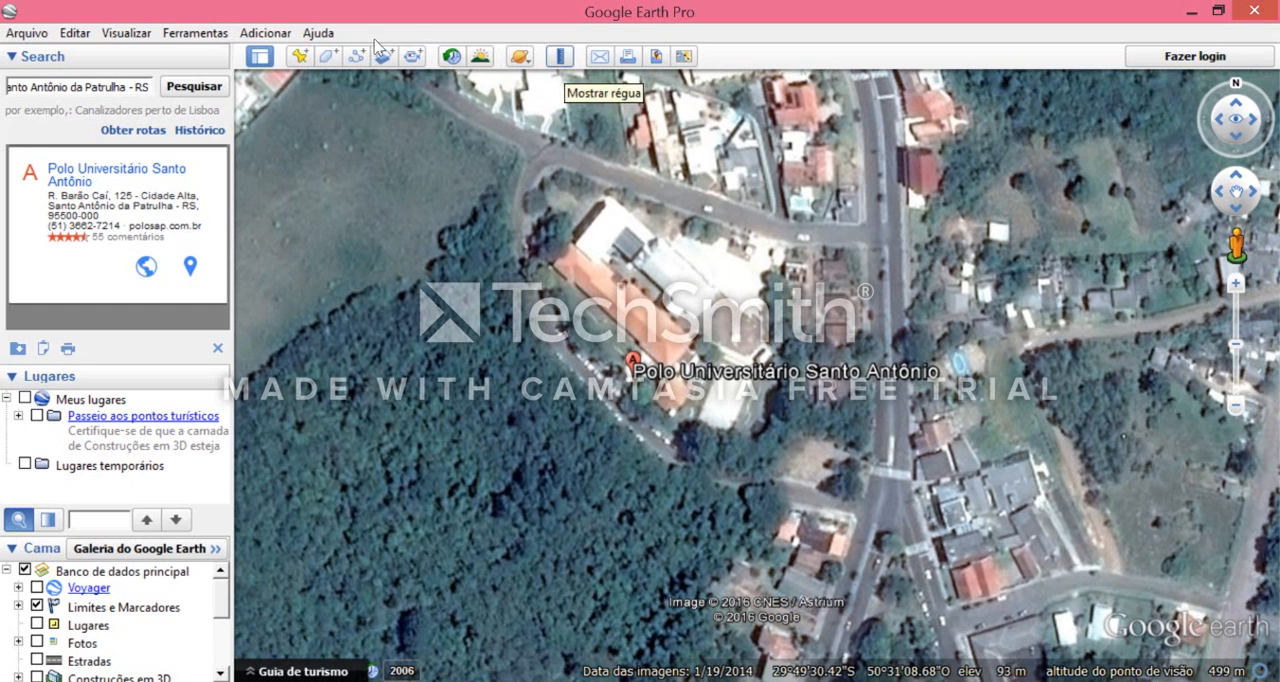
- Open the ruler in path mode (Caminho) over the area between the Polo Universitário and the main road
{"action": "left_click", "coordinate": [560, 57]}
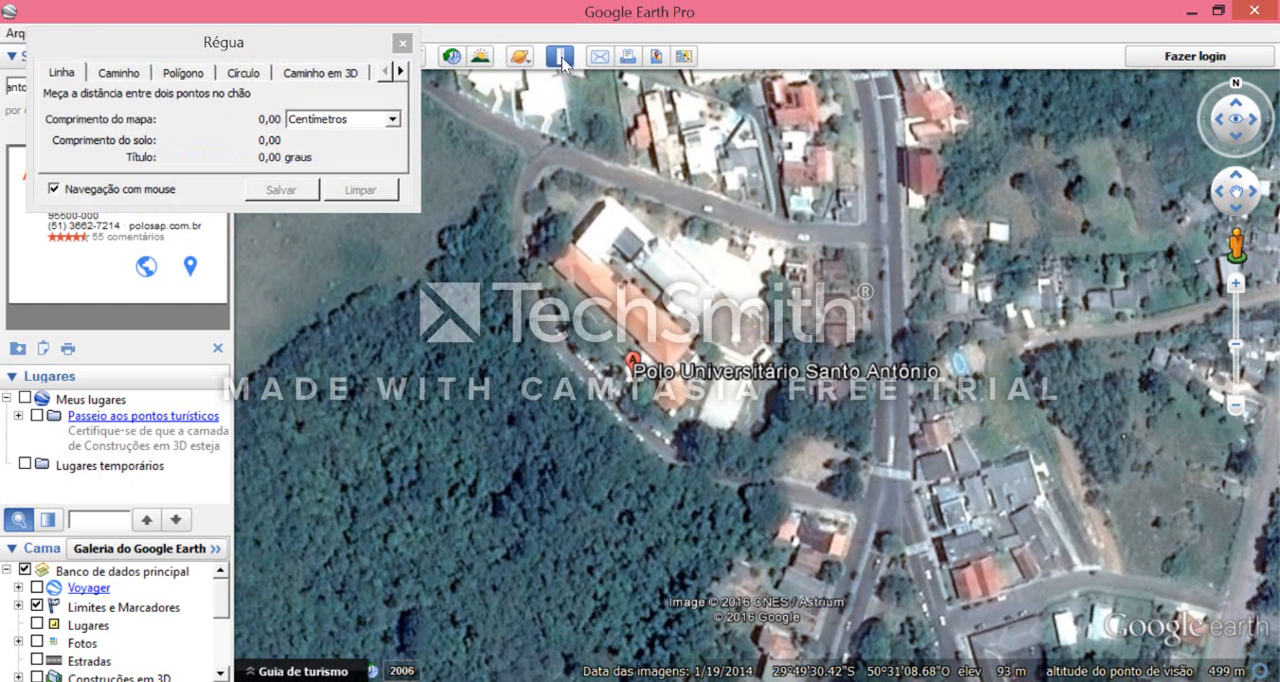
{"action": "left_click", "coordinate": [120, 75]}
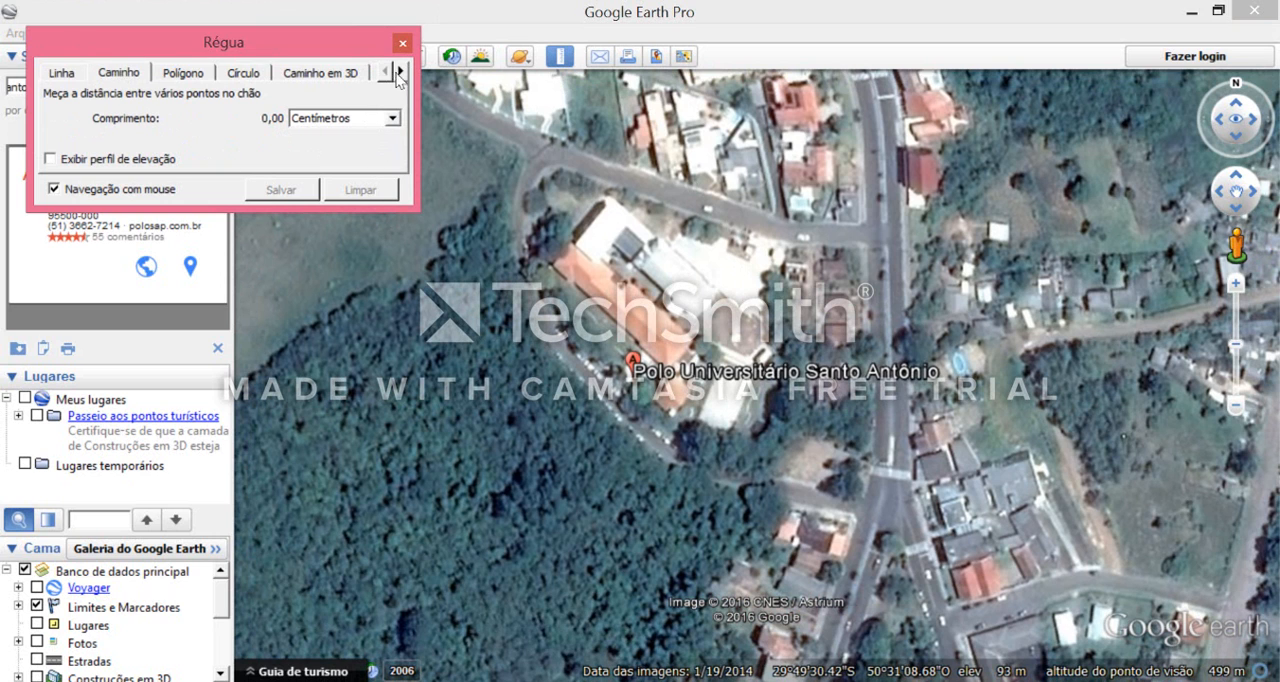
{"action": "left_click", "coordinate": [1255, 190]}
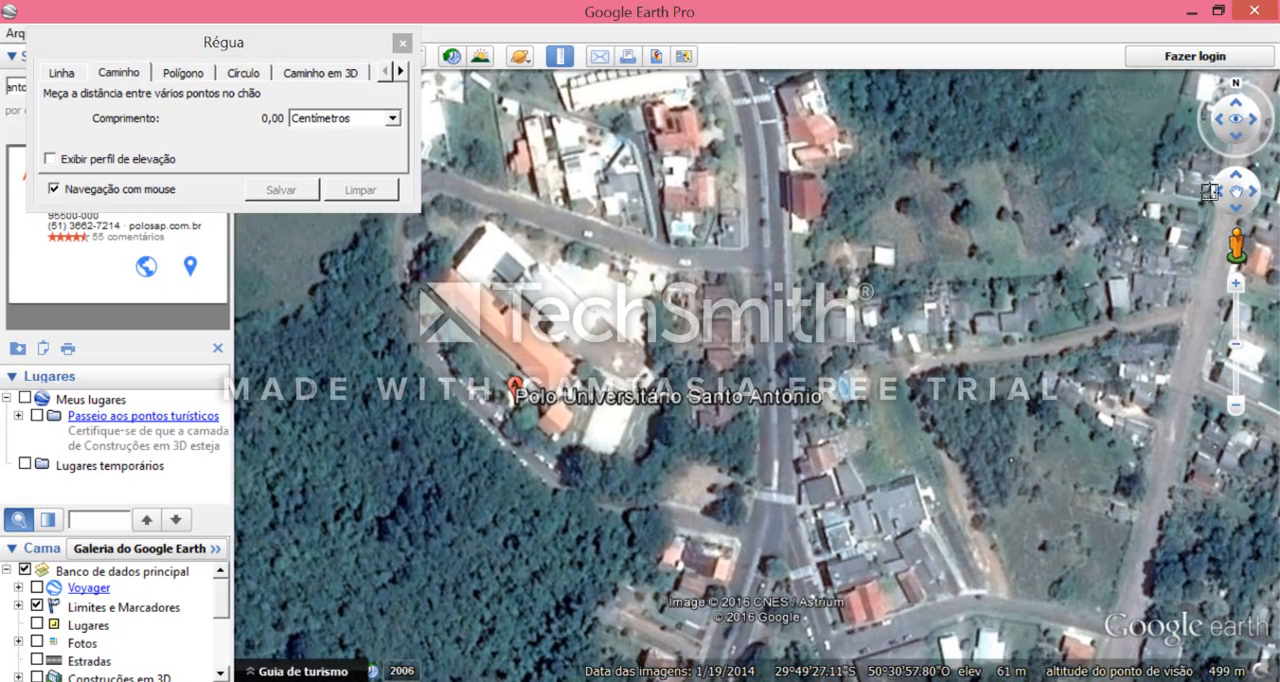
{"action": "left_click", "coordinate": [1221, 190]}
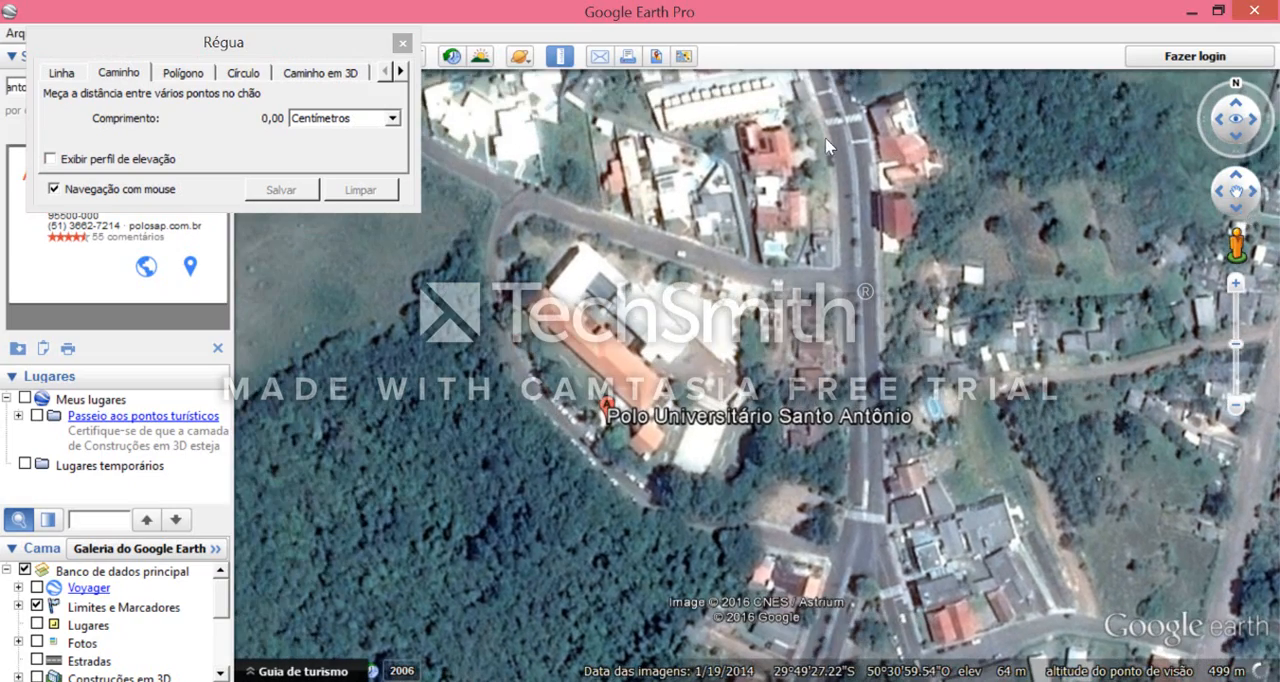
{"action": "left_click", "coordinate": [1238, 208]}
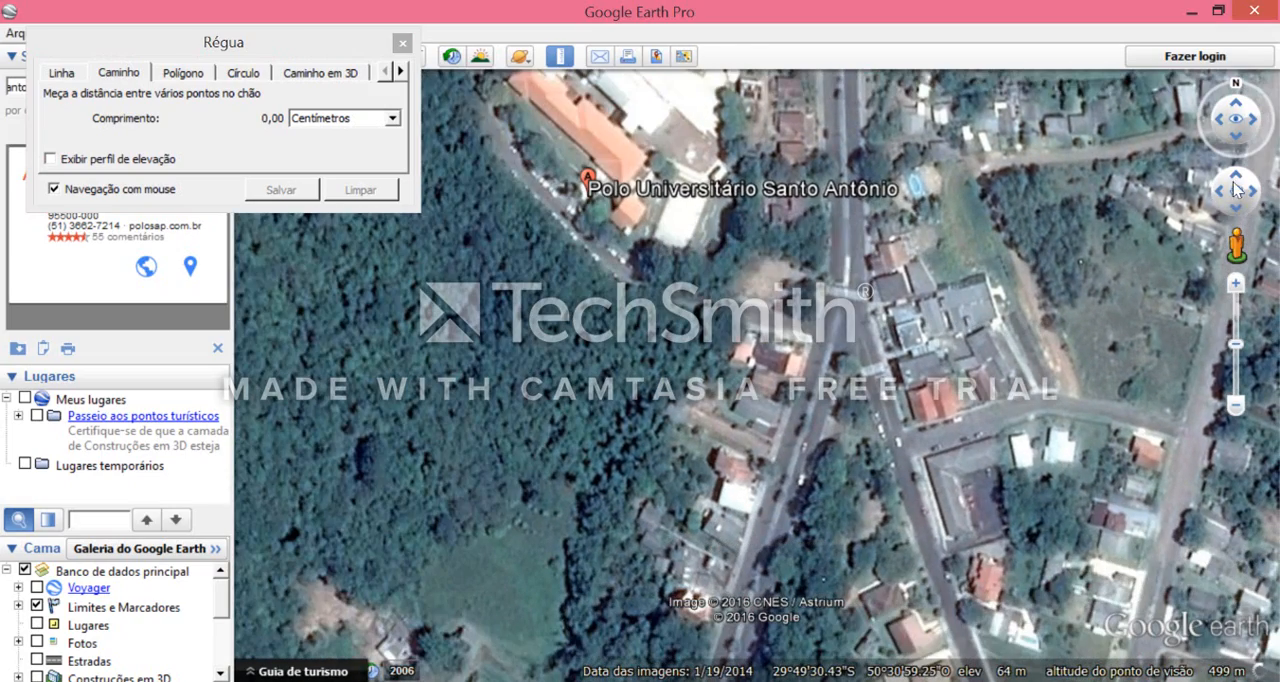
{"action": "left_click", "coordinate": [1236, 175]}
{"action": "left_click", "coordinate": [1236, 175]}
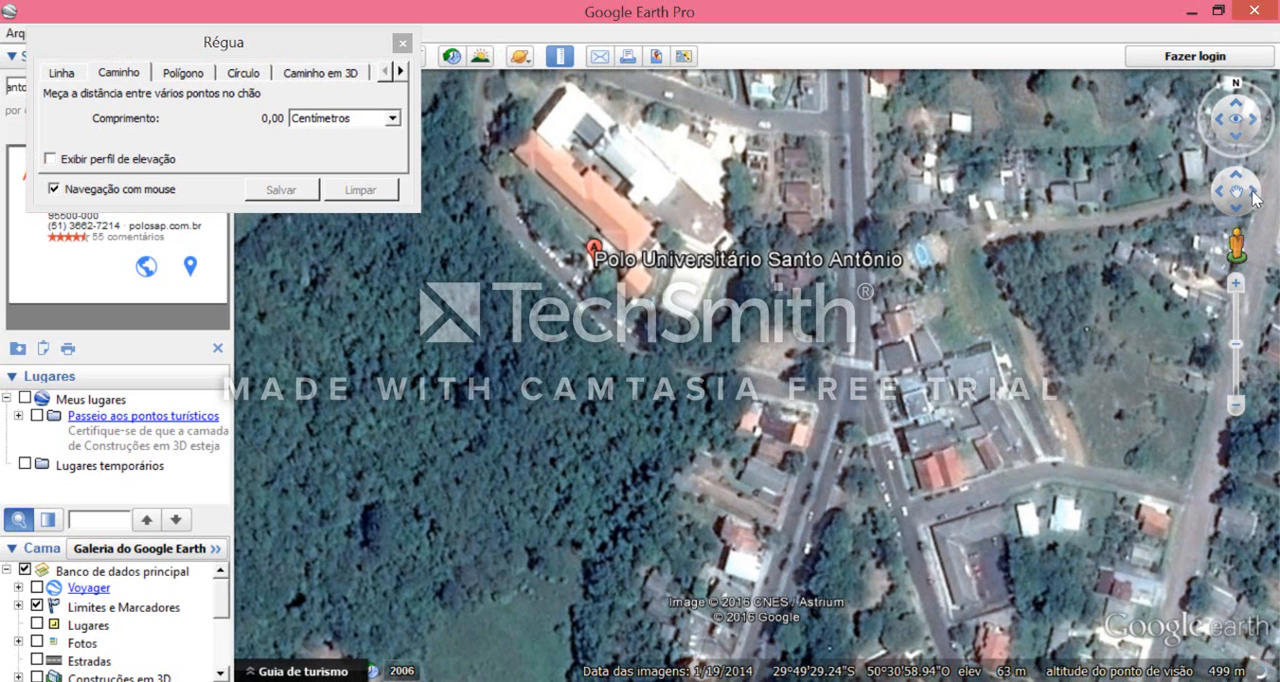
{"action": "left_click", "coordinate": [1253, 191]}
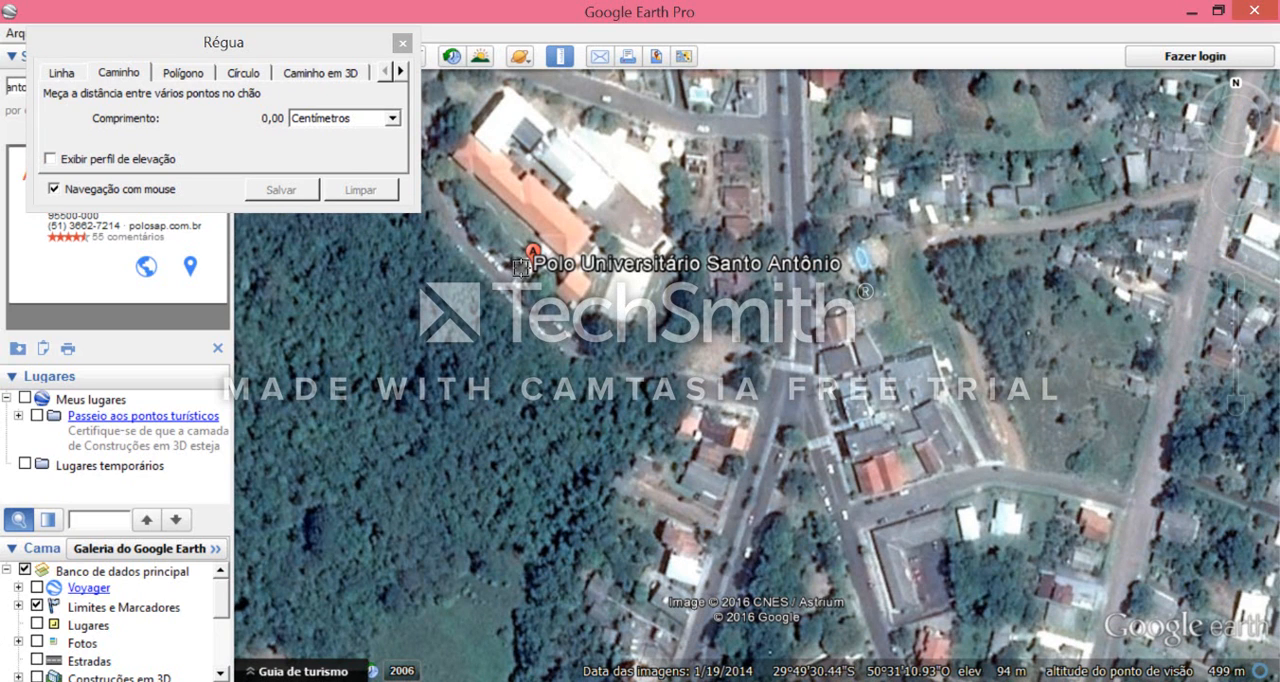
- Trace the ruler path from the Polo Universitário Santo Antônio along its access road southeast to the main road intersection
{"action": "left_click", "coordinate": [520, 267]}
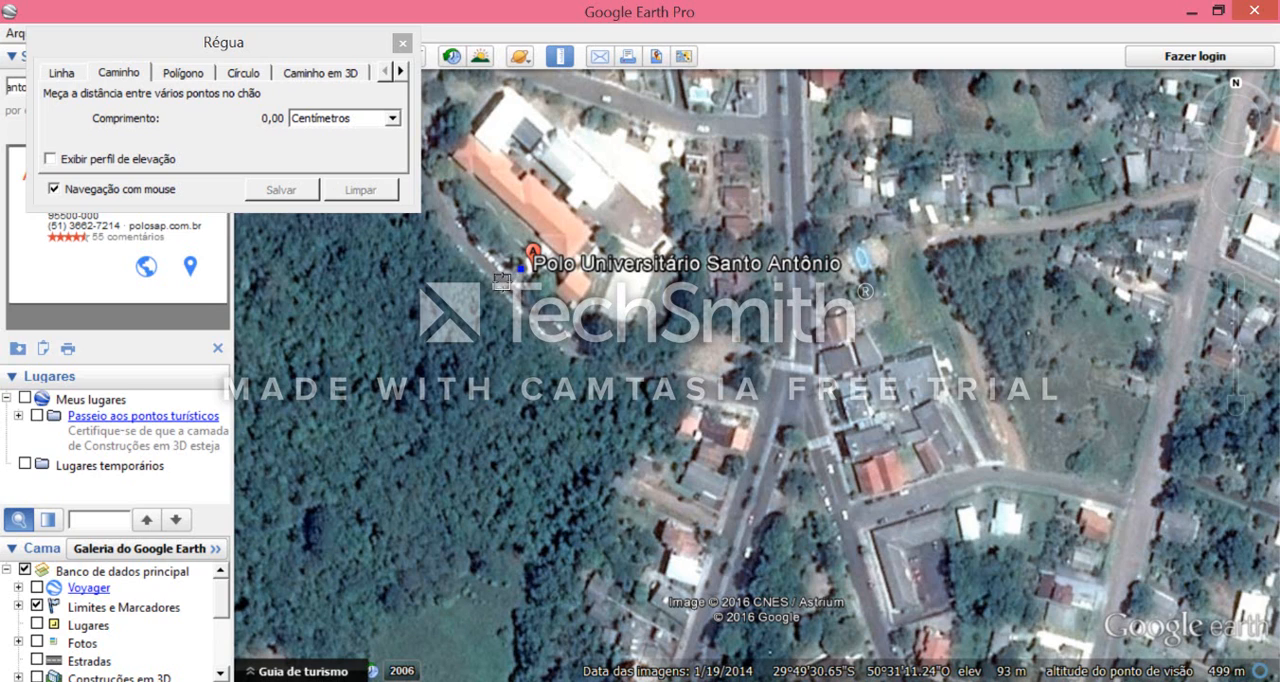
{"action": "left_click", "coordinate": [502, 283]}
{"action": "left_click", "coordinate": [532, 310]}
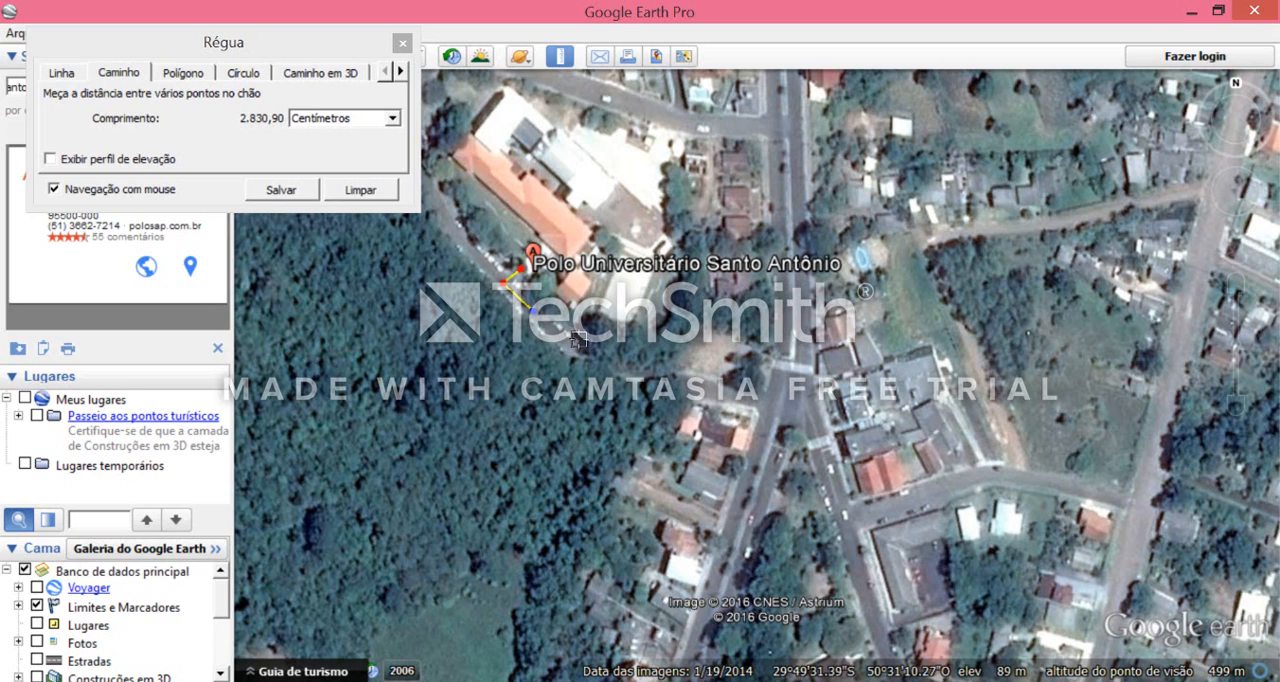
{"action": "left_click", "coordinate": [572, 344]}
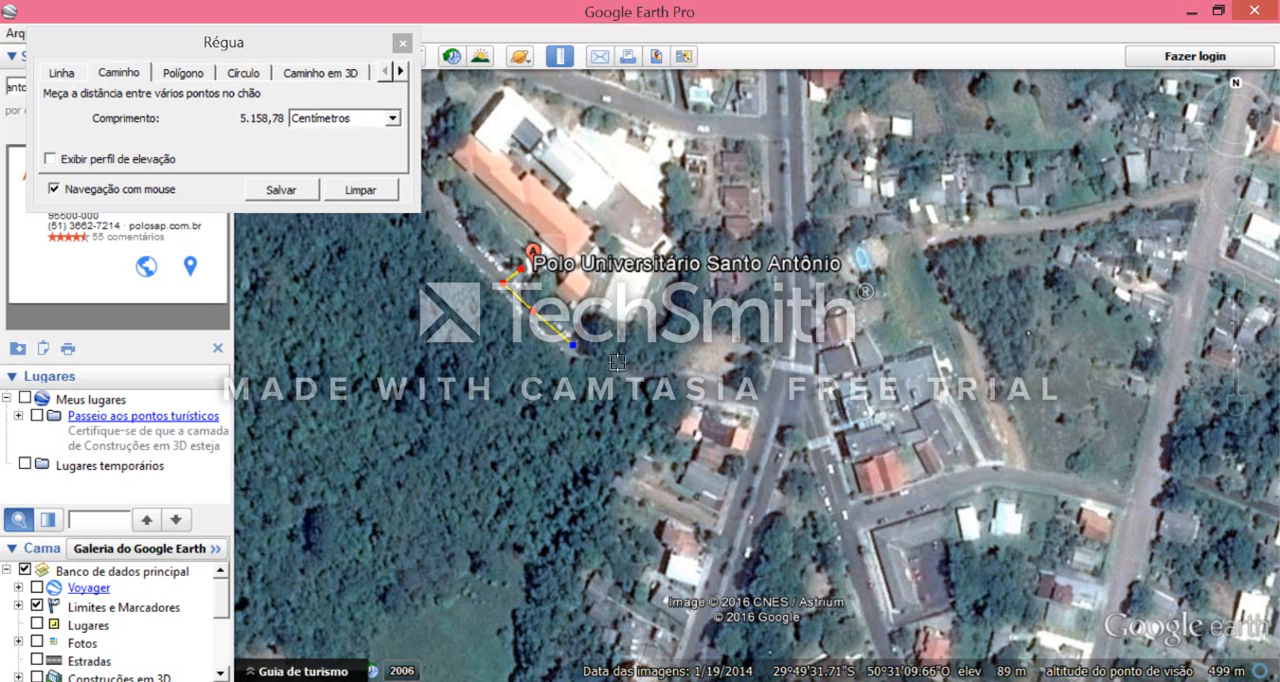
{"action": "left_click", "coordinate": [684, 386]}
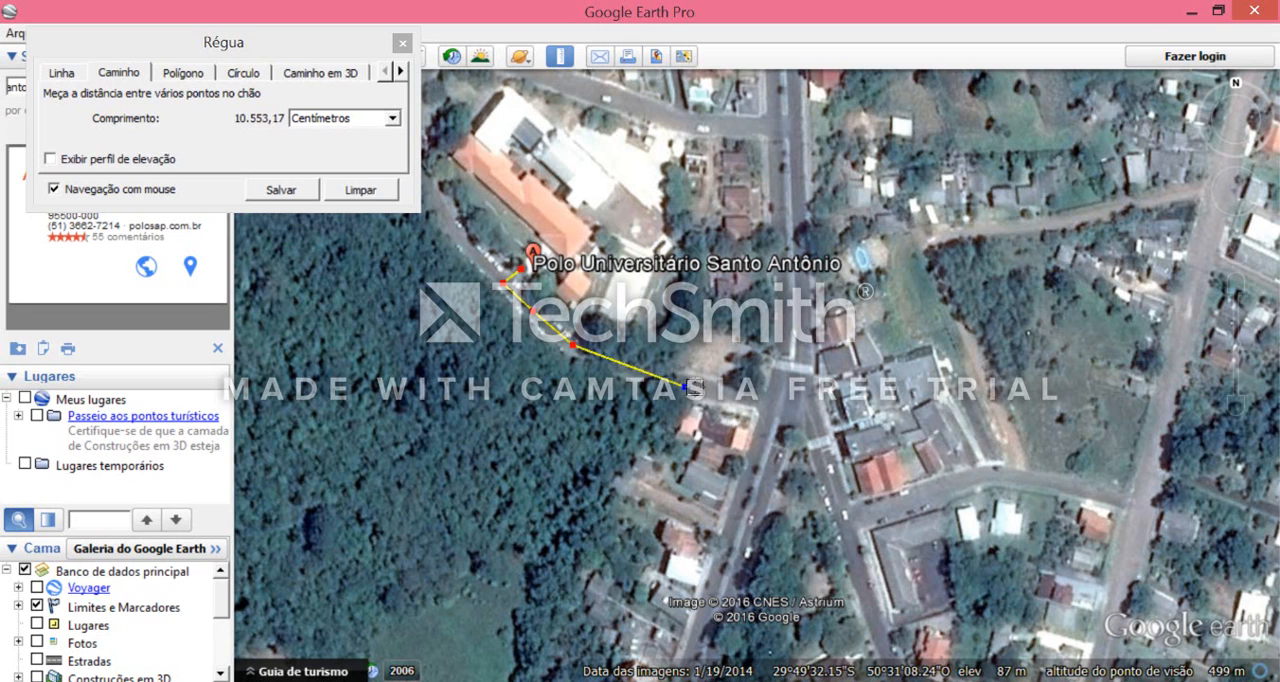
{"action": "left_click", "coordinate": [750, 397]}
{"action": "left_click", "coordinate": [776, 402]}
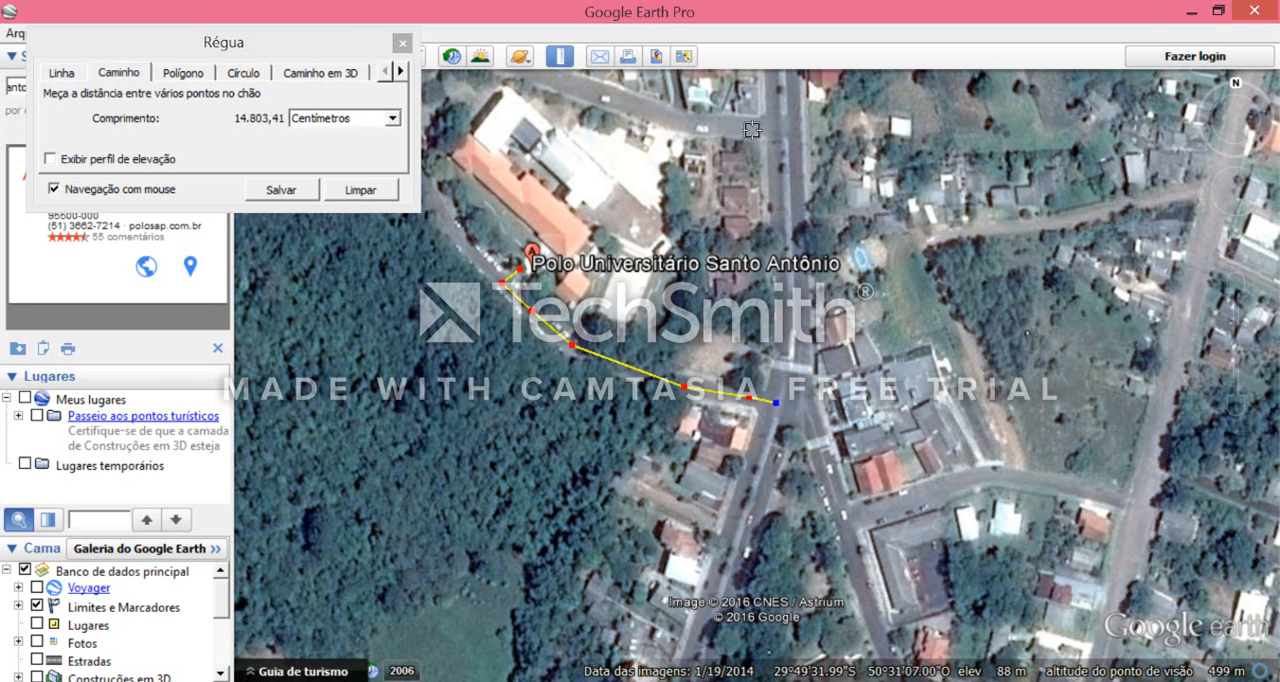
- Extend the path across the intersection and down the street heading southeast, as far as the walled lot past the side street
{"action": "mouse_move", "coordinate": [1240, 182]}
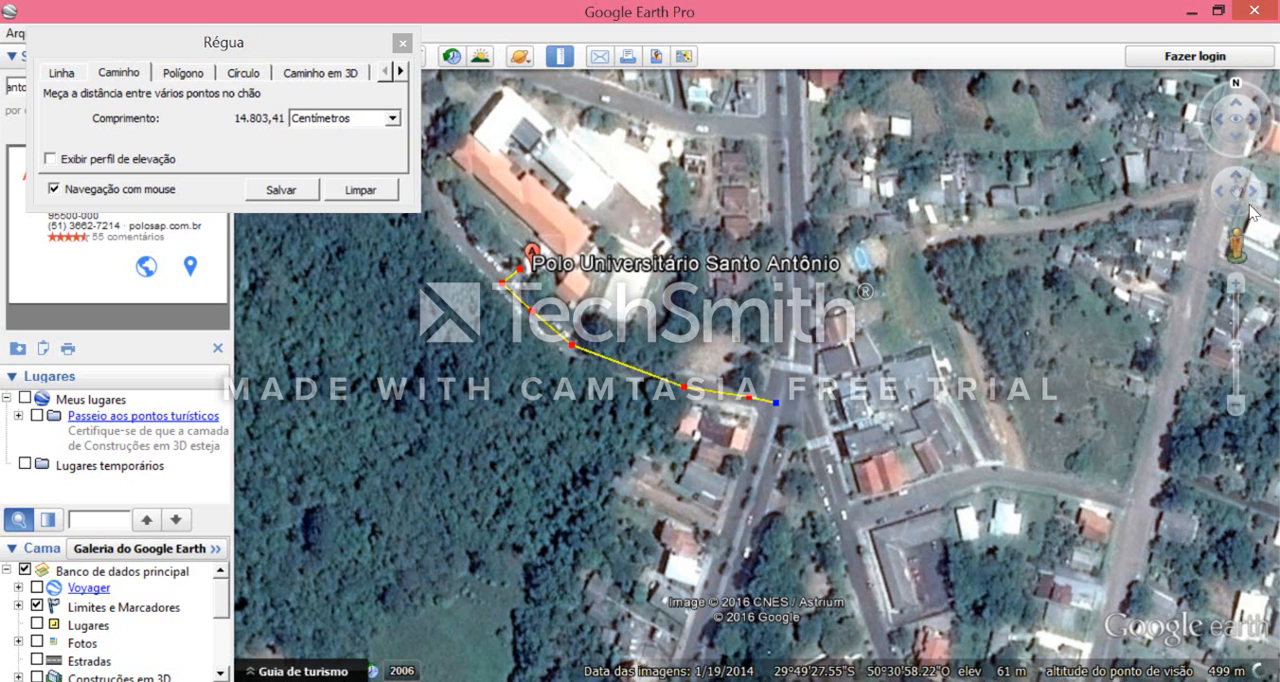
{"action": "left_click", "coordinate": [1250, 190]}
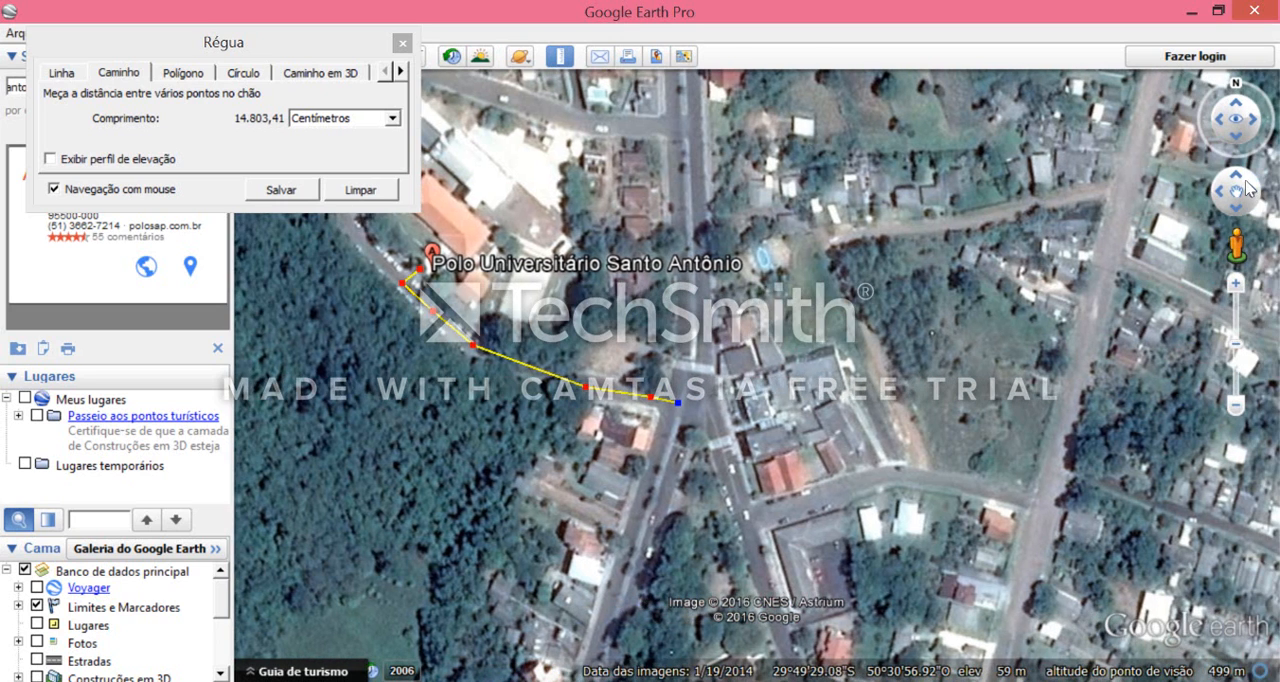
{"action": "left_click", "coordinate": [1250, 190]}
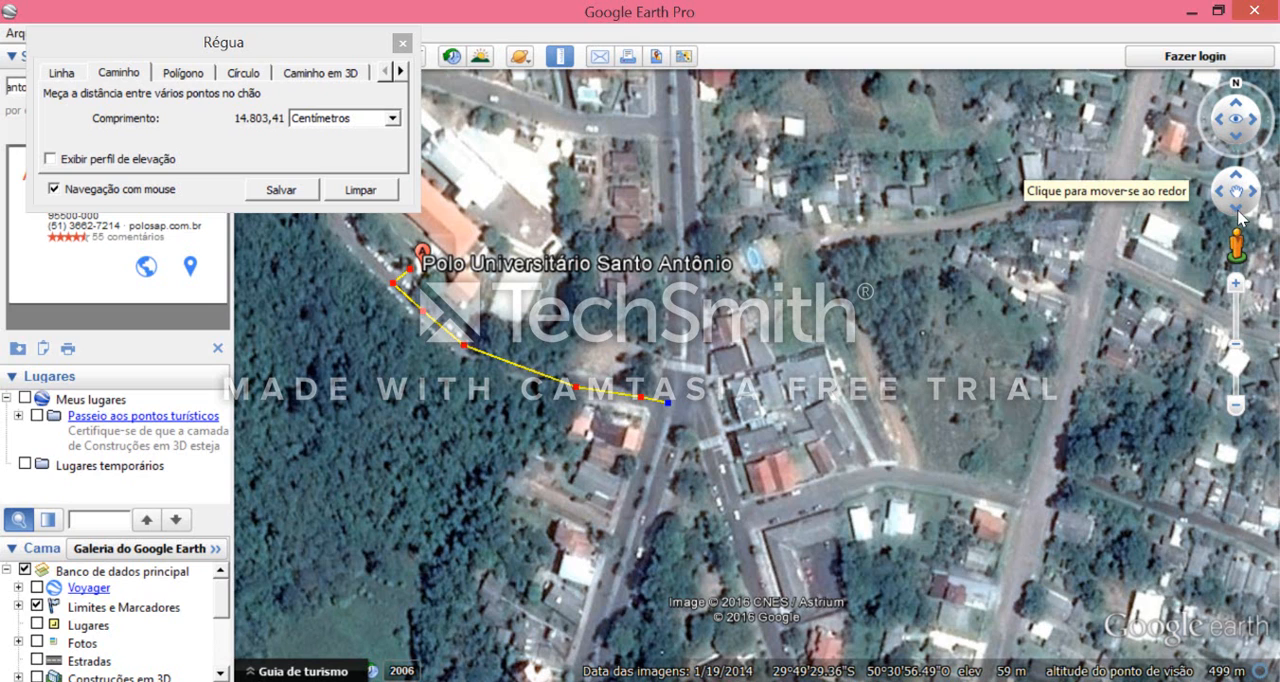
{"action": "scroll", "coordinate": [968, 351], "scroll_direction": "up", "scroll_amount": 2}
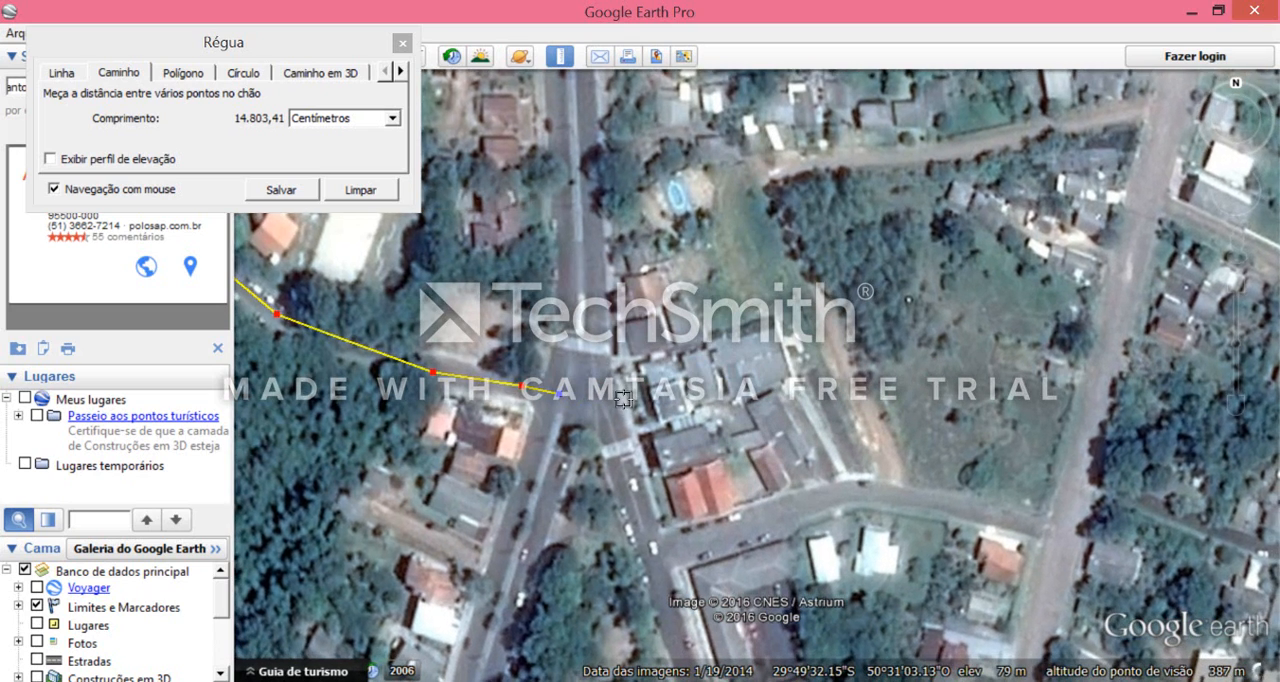
{"action": "left_click", "coordinate": [591, 397]}
{"action": "left_click", "coordinate": [619, 446]}
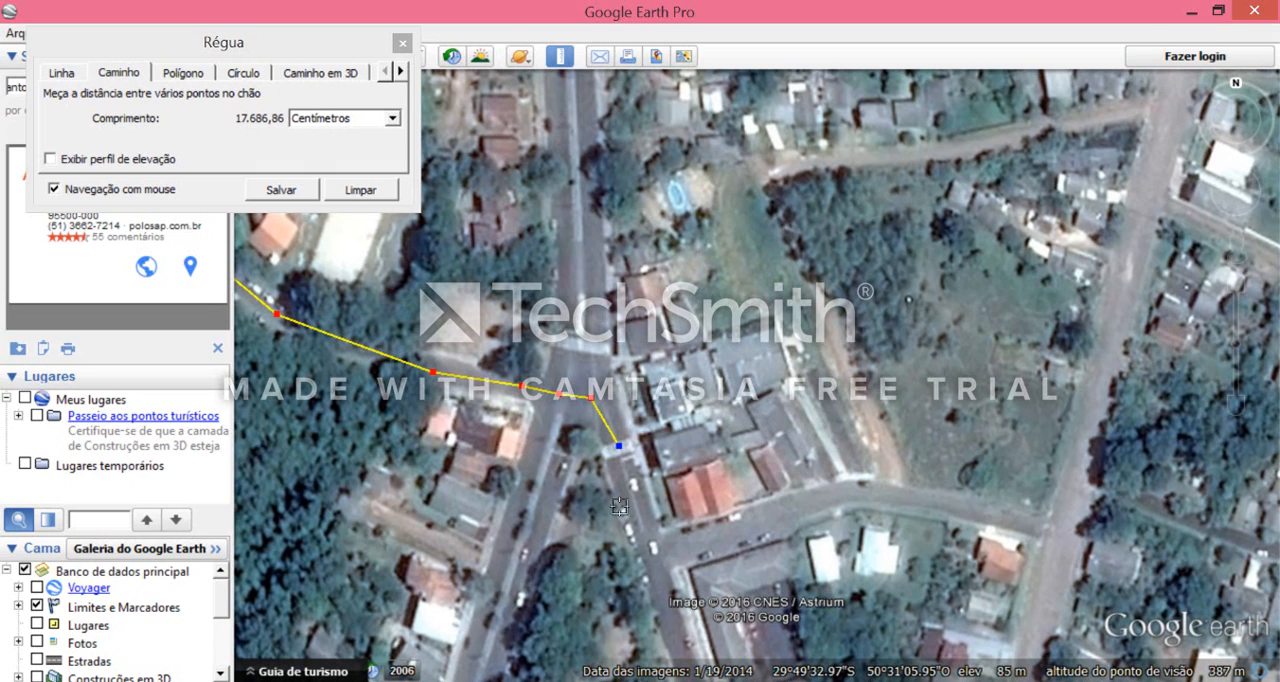
{"action": "left_click", "coordinate": [631, 497]}
{"action": "left_click", "coordinate": [645, 544]}
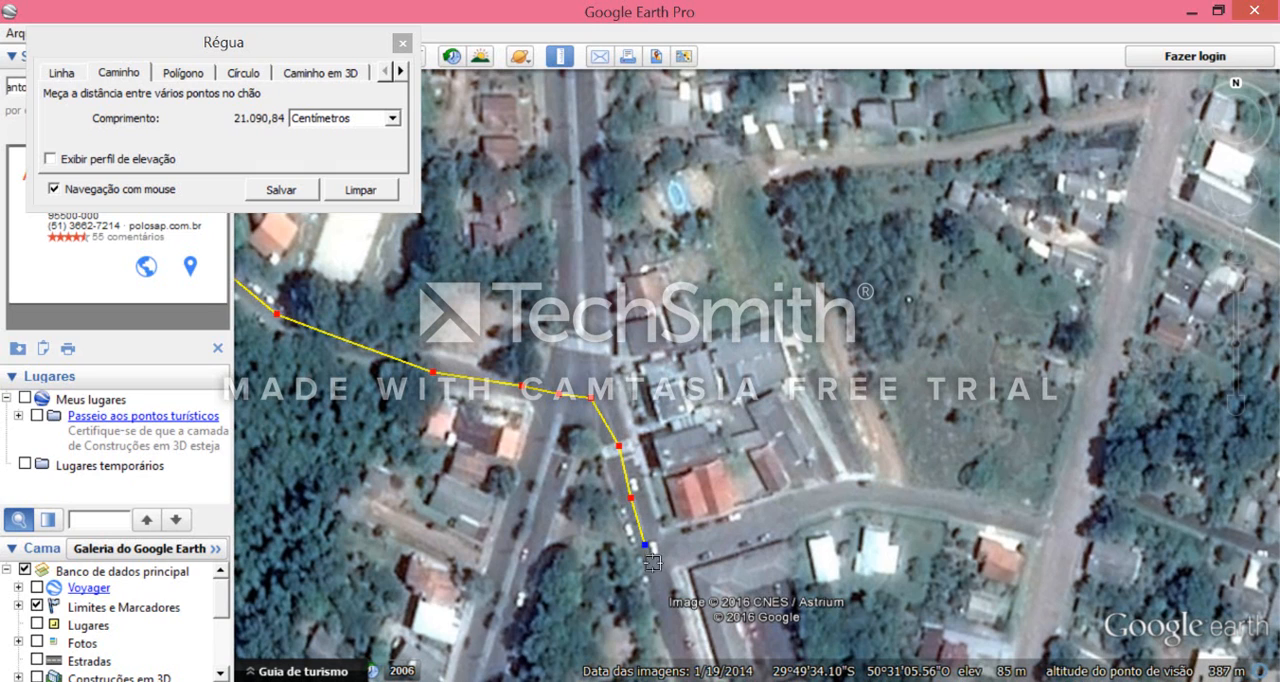
{"action": "left_click", "coordinate": [673, 594]}
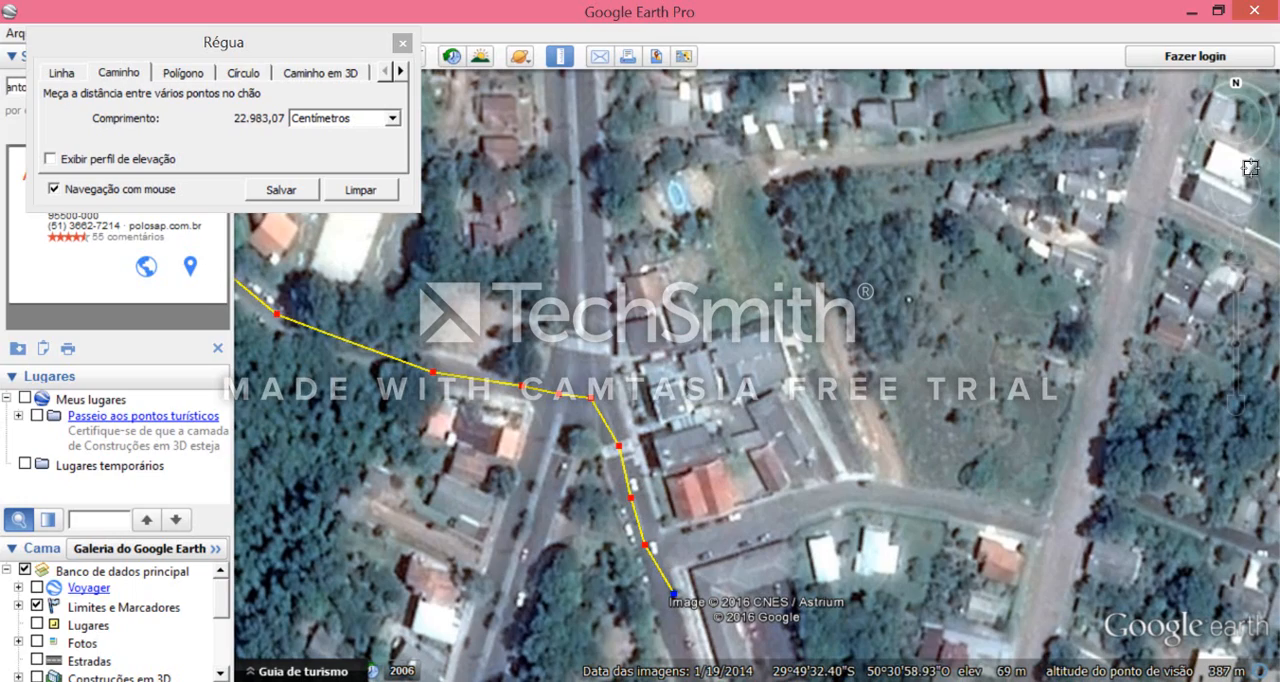
- Continue the path south along the street, past the walled lot to the upper edge of the open grass field
{"action": "mouse_move", "coordinate": [1245, 157]}
{"action": "left_click", "coordinate": [1244, 213]}
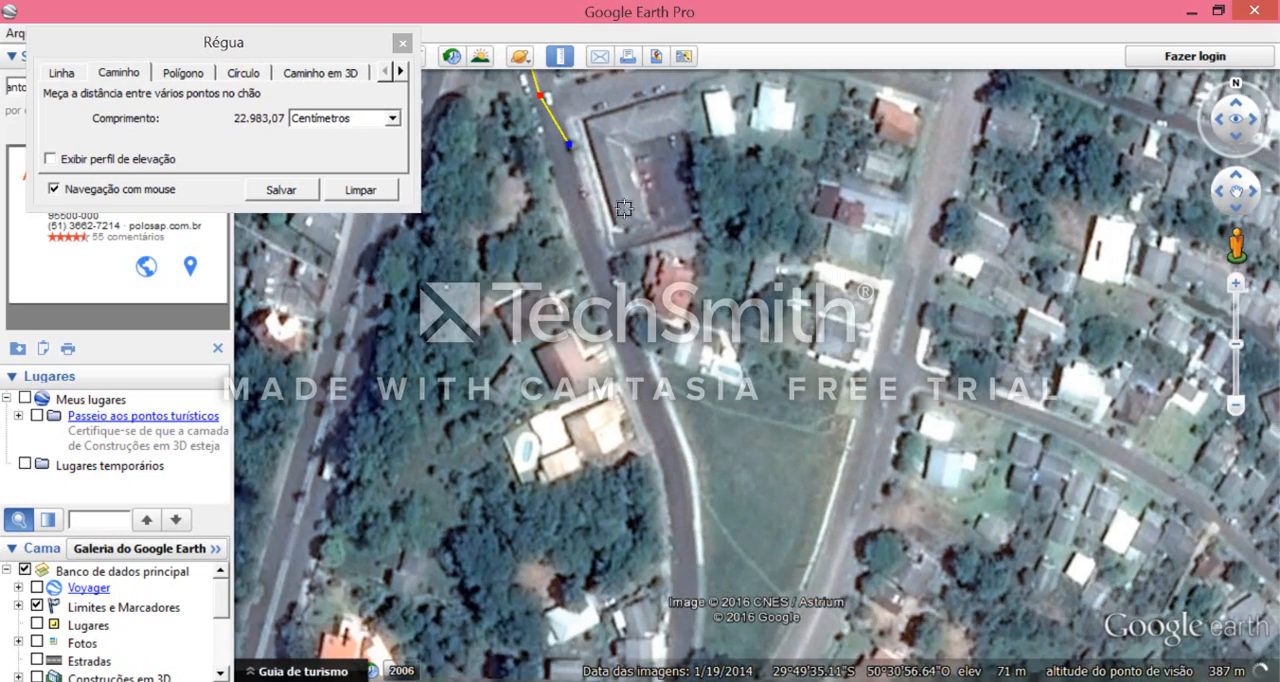
{"action": "left_click", "coordinate": [589, 222]}
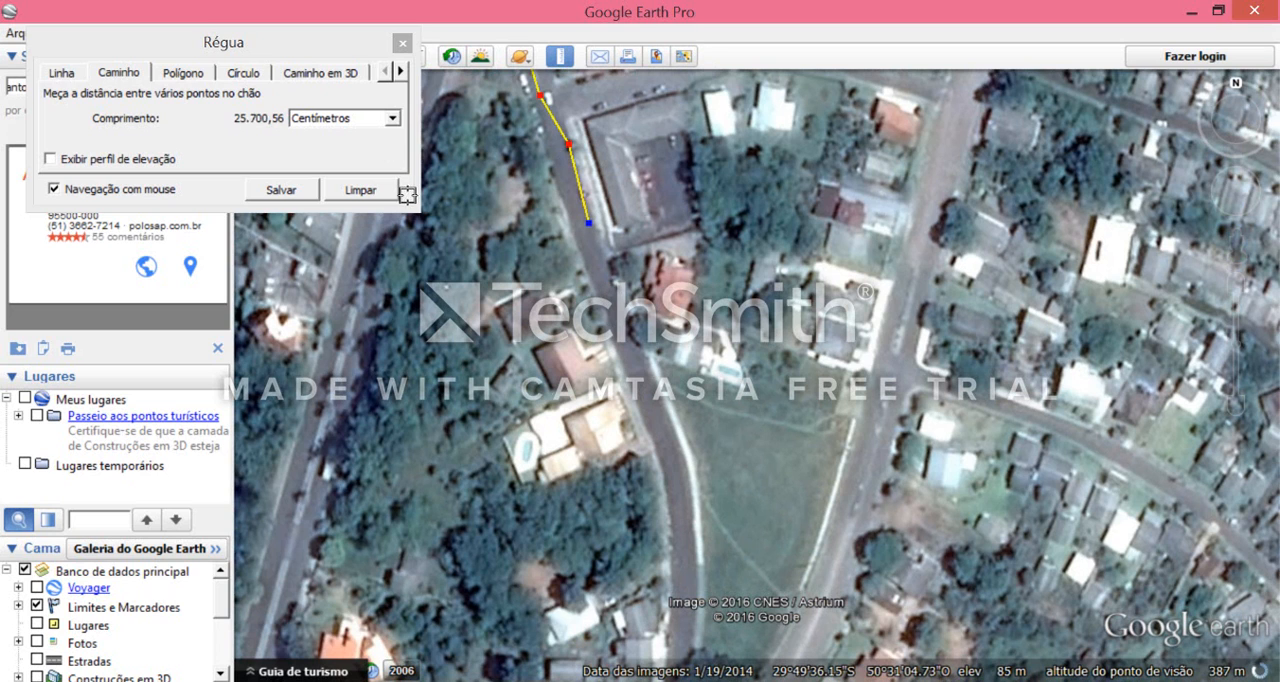
{"action": "left_click", "coordinate": [611, 294]}
{"action": "left_click", "coordinate": [645, 373]}
{"action": "left_click", "coordinate": [665, 434]}
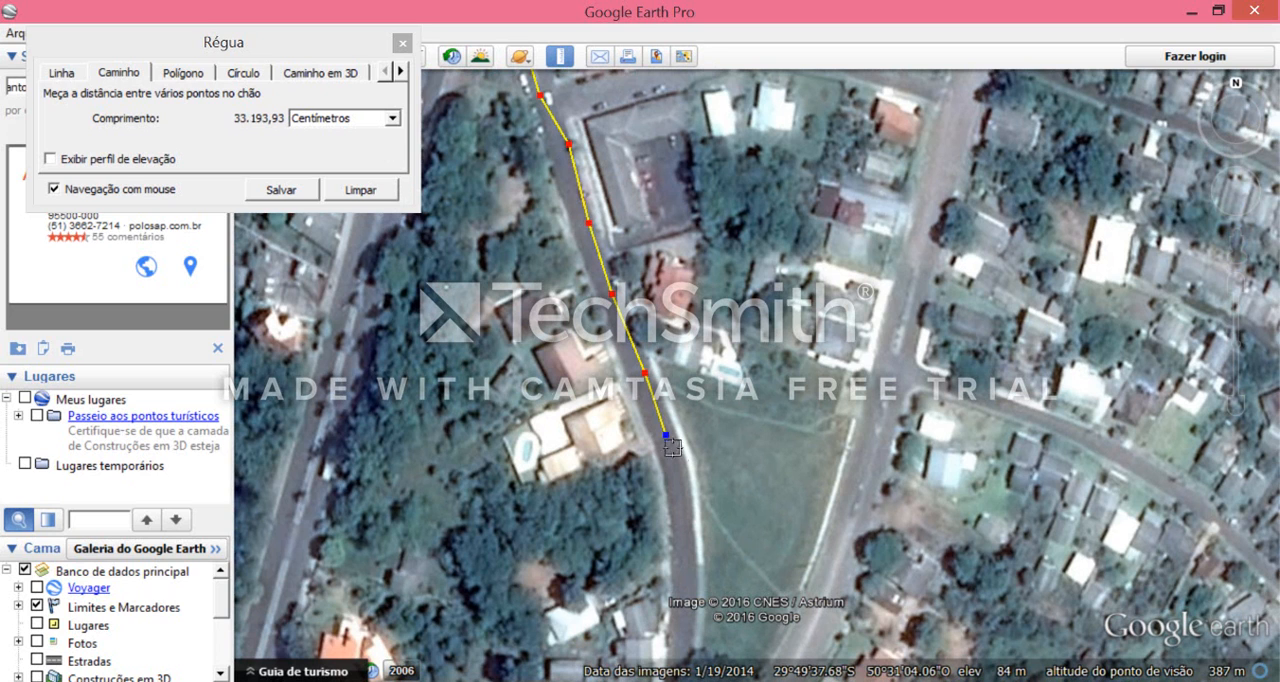
- Continue the path around the curve beside the grass field and down to the road junction south of it
{"action": "left_click", "coordinate": [1238, 209]}
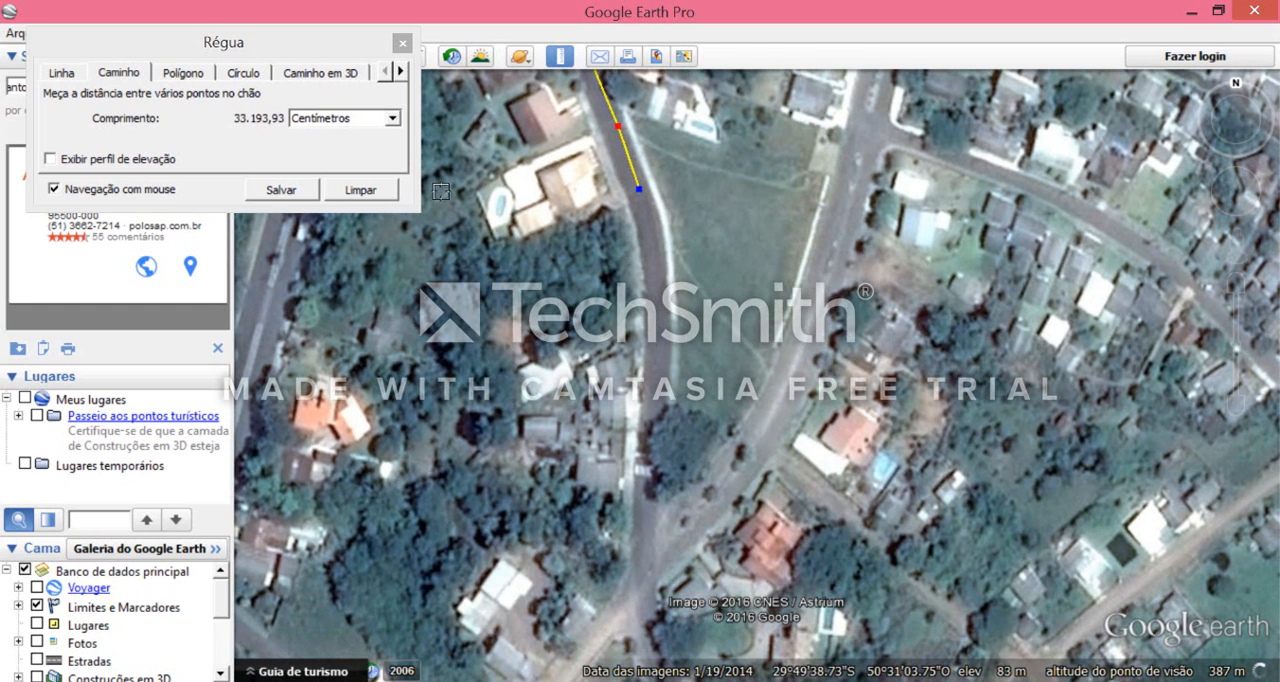
{"action": "left_click", "coordinate": [661, 288]}
{"action": "left_click", "coordinate": [659, 375]}
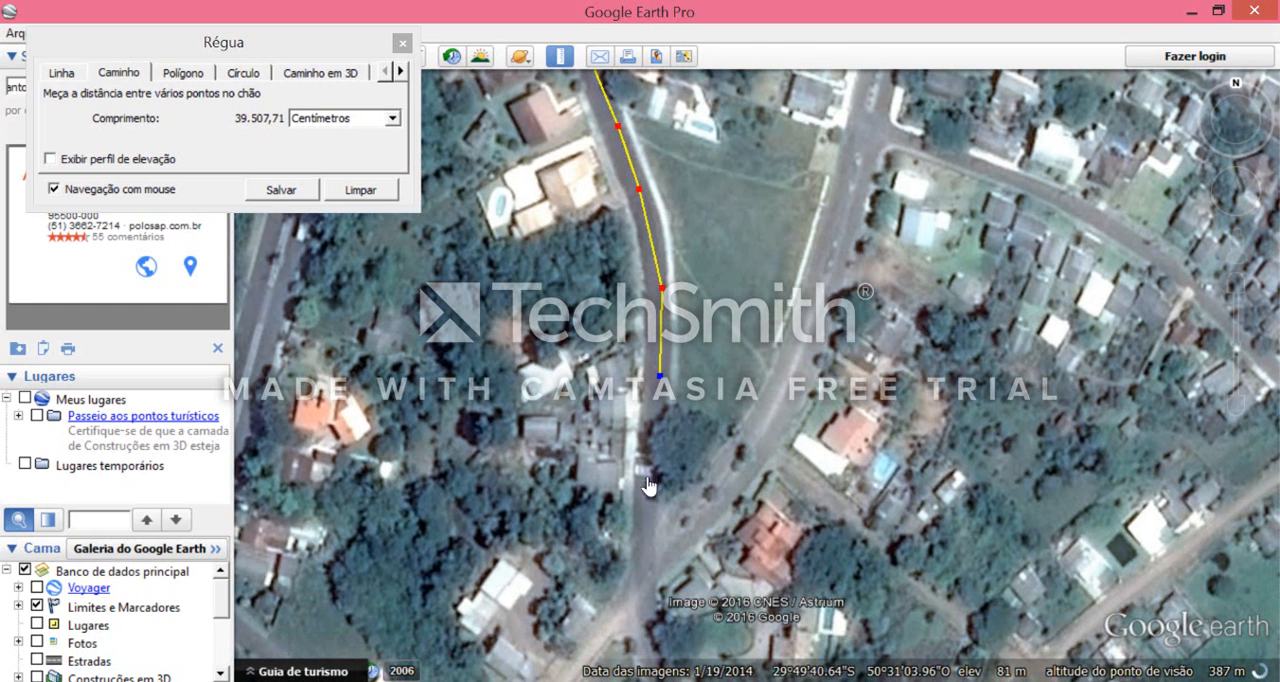
{"action": "left_click", "coordinate": [647, 465]}
{"action": "left_click", "coordinate": [646, 553]}
{"action": "left_click", "coordinate": [645, 587]}
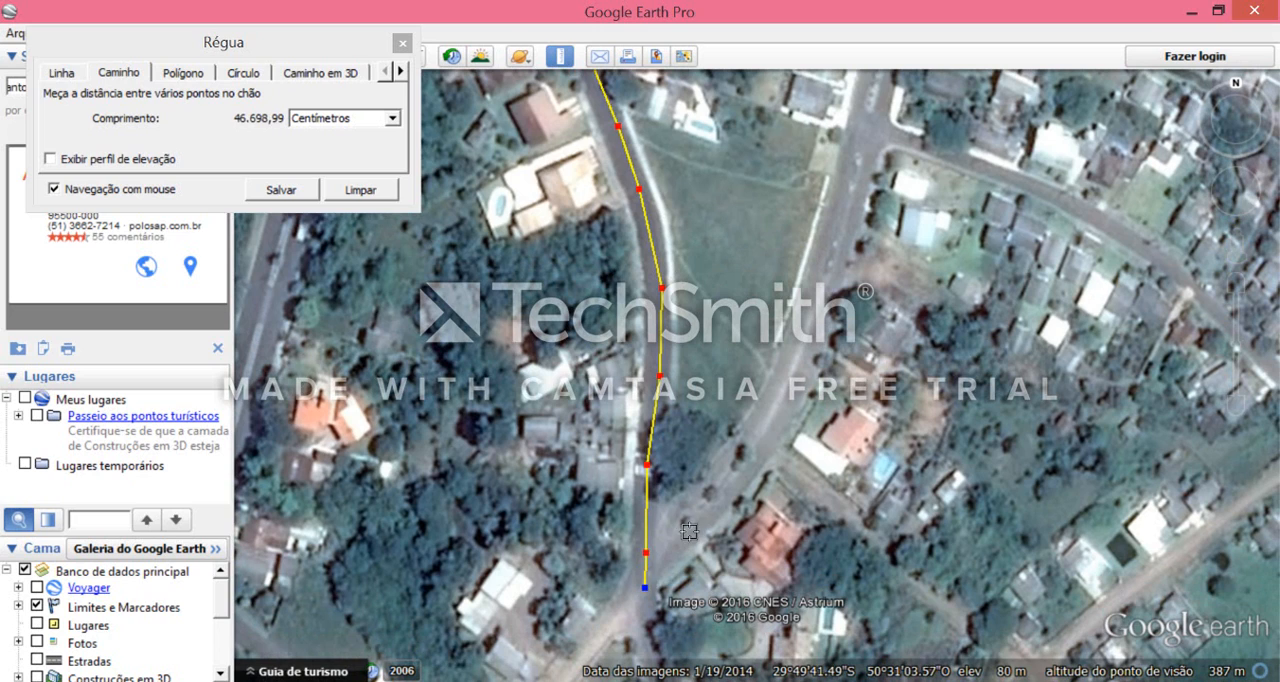
- Turn the path northeast at the junction, end it at the reddish-roofed corner house, and set the length unit to Metros
{"action": "left_click", "coordinate": [693, 536]}
{"action": "left_click", "coordinate": [727, 500]}
{"action": "left_click", "coordinate": [740, 508]}
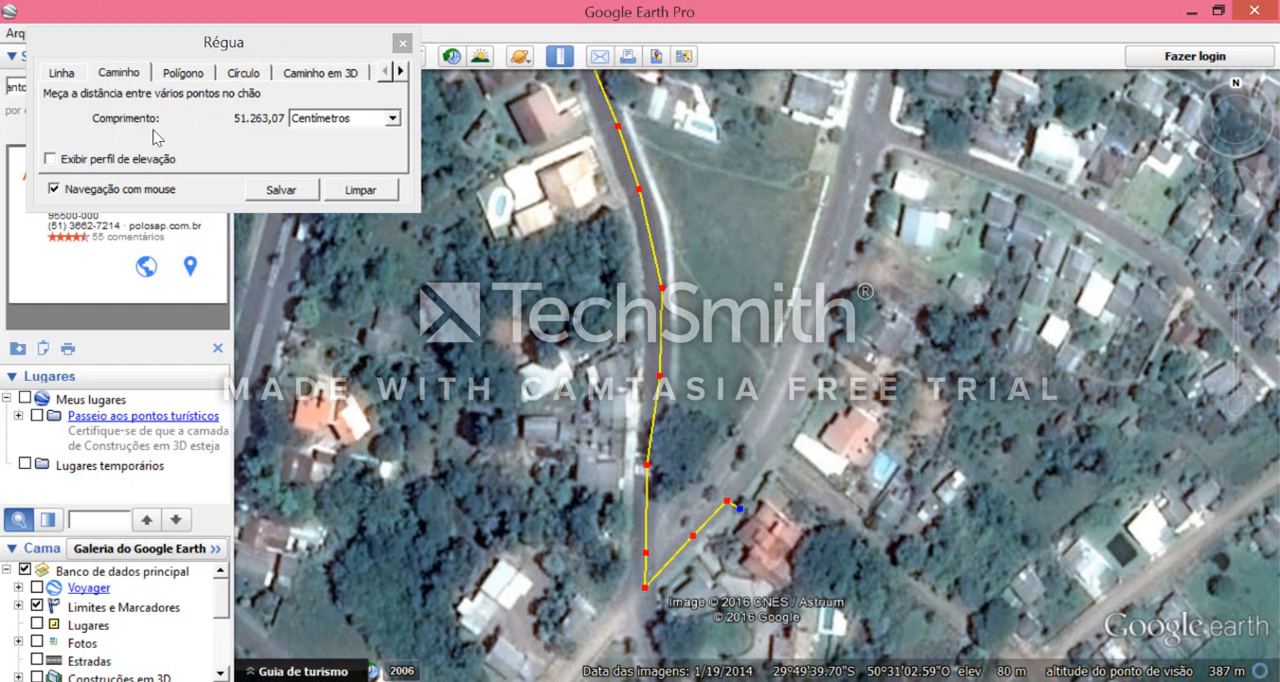
{"action": "left_click", "coordinate": [362, 120]}
{"action": "left_click", "coordinate": [366, 143]}
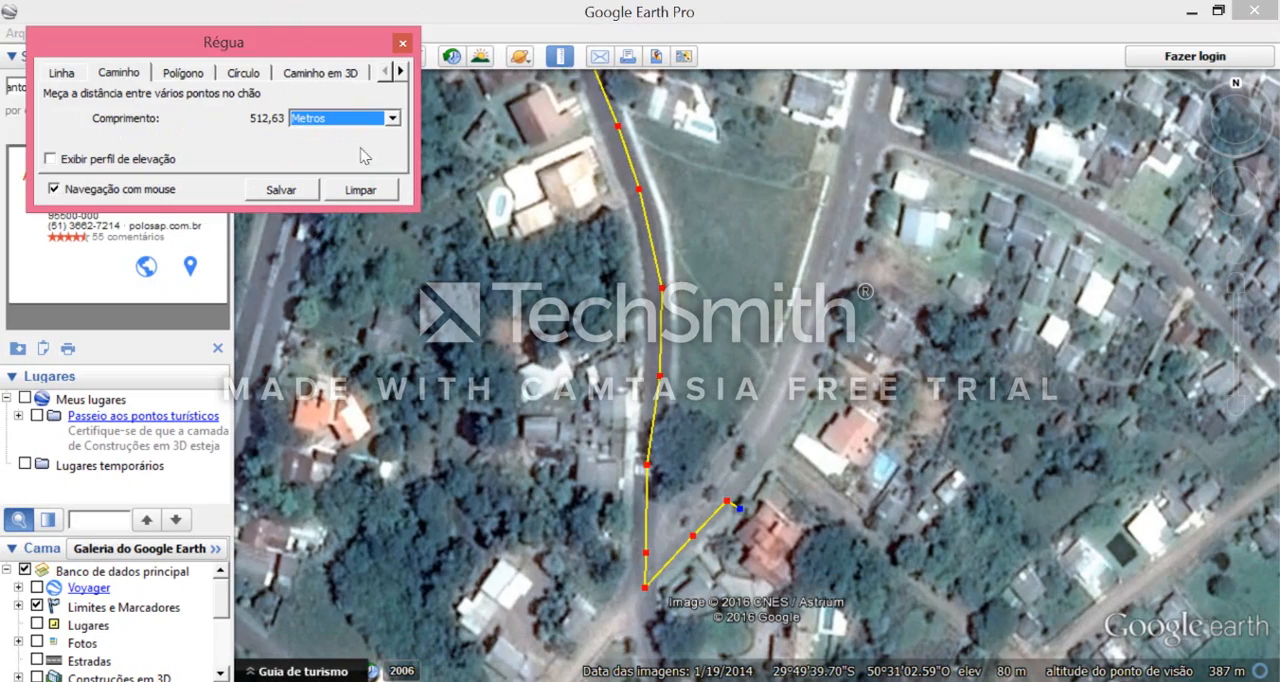
- Review the whole measured route from the Polo to the house and display its elevation profile
{"action": "scroll", "coordinate": [800, 180], "scroll_direction": "down", "scroll_amount": 5}
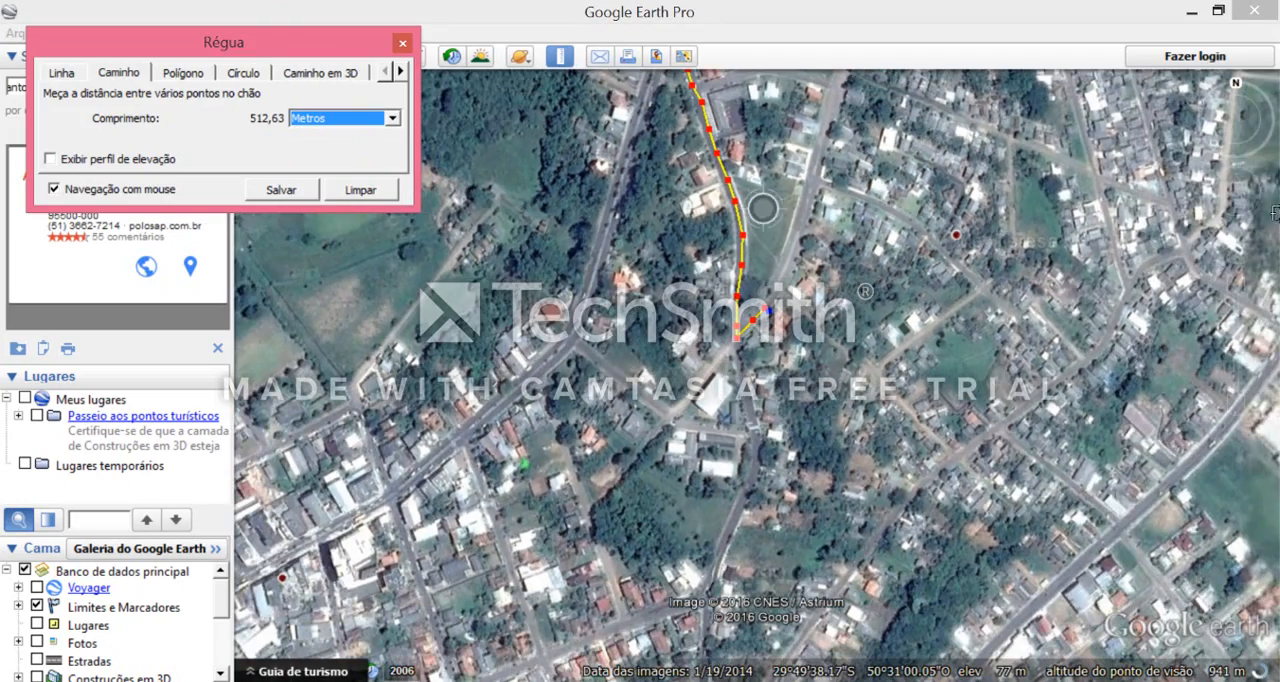
{"action": "left_click", "coordinate": [1235, 175]}
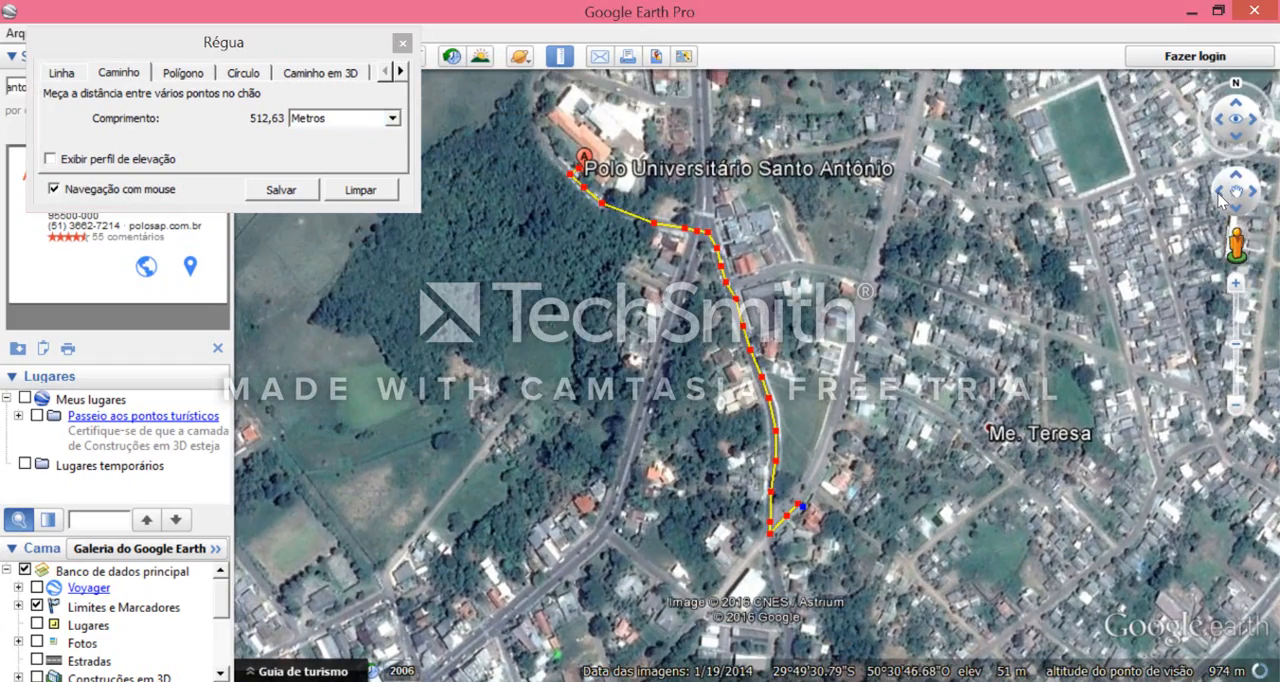
{"action": "left_click", "coordinate": [1220, 191]}
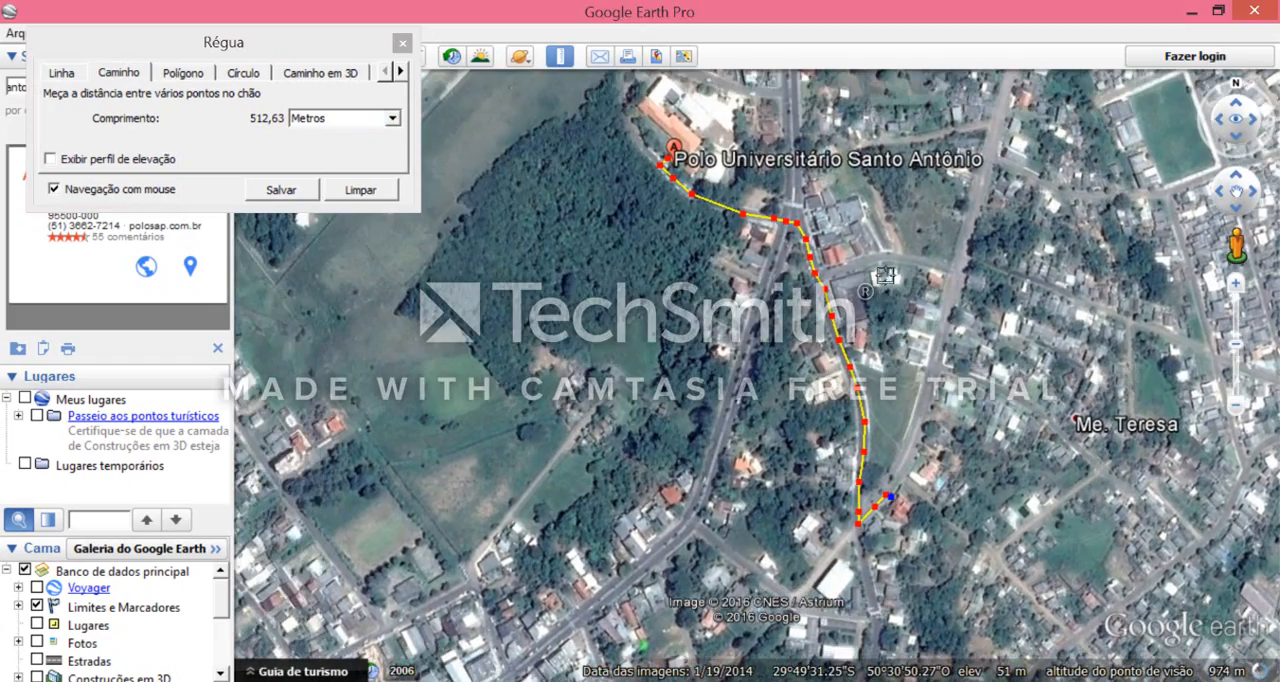
{"action": "scroll", "coordinate": [899, 327], "scroll_direction": "up", "scroll_amount": 2}
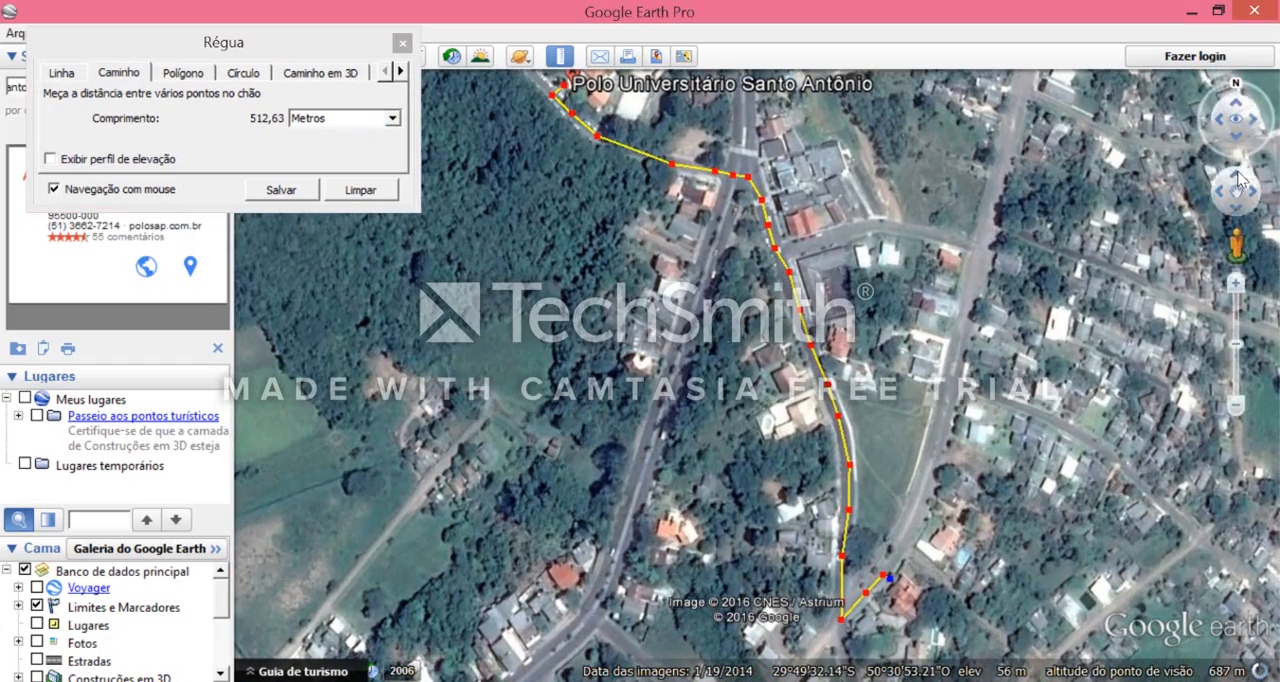
{"action": "left_click", "coordinate": [1236, 175]}
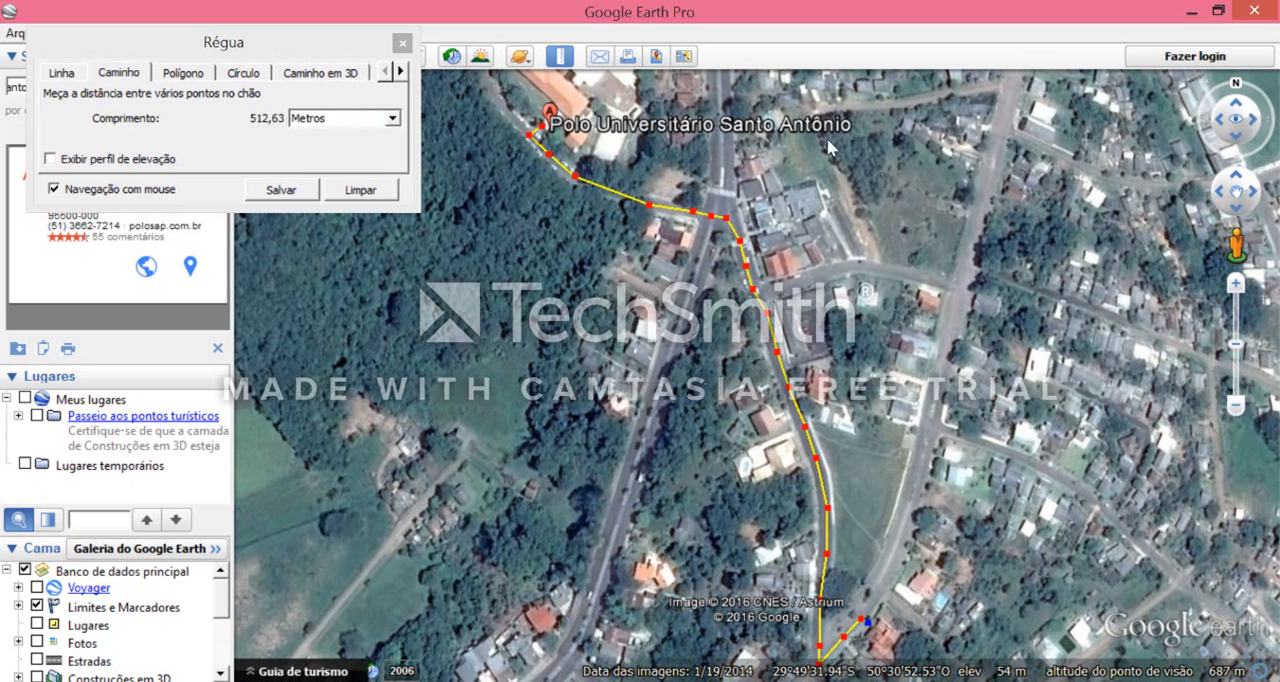
{"action": "left_click", "coordinate": [1254, 196]}
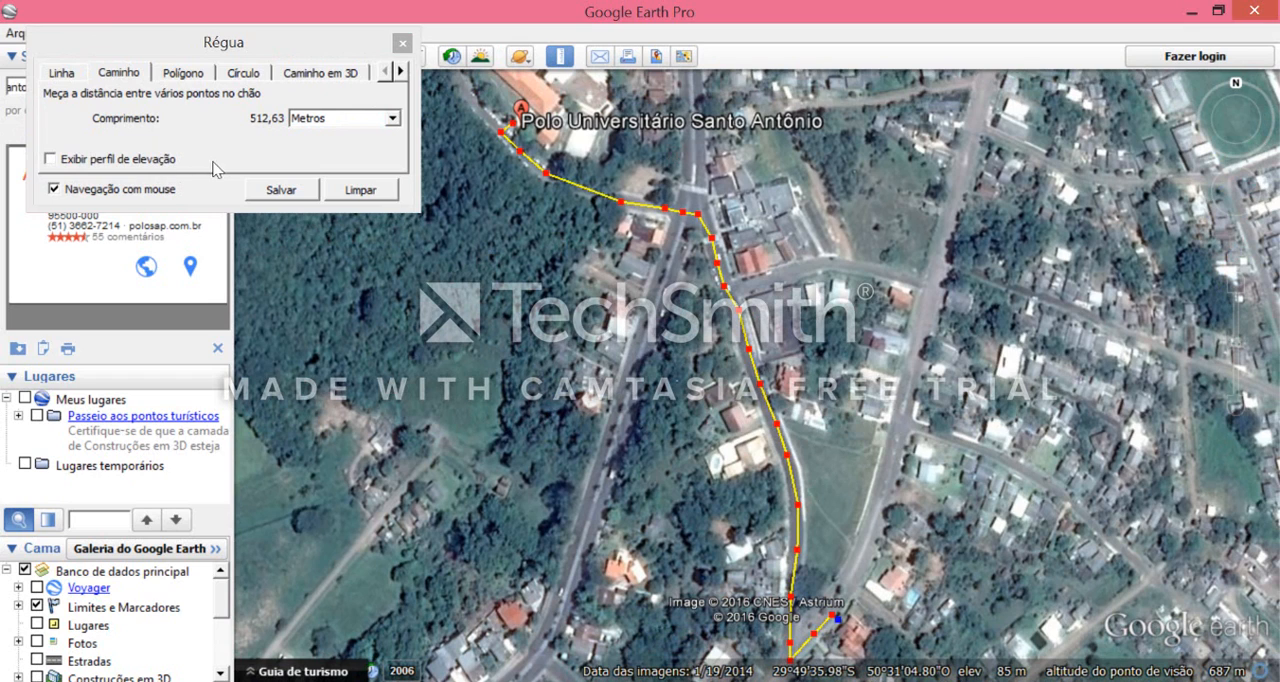
{"action": "left_click", "coordinate": [51, 160]}
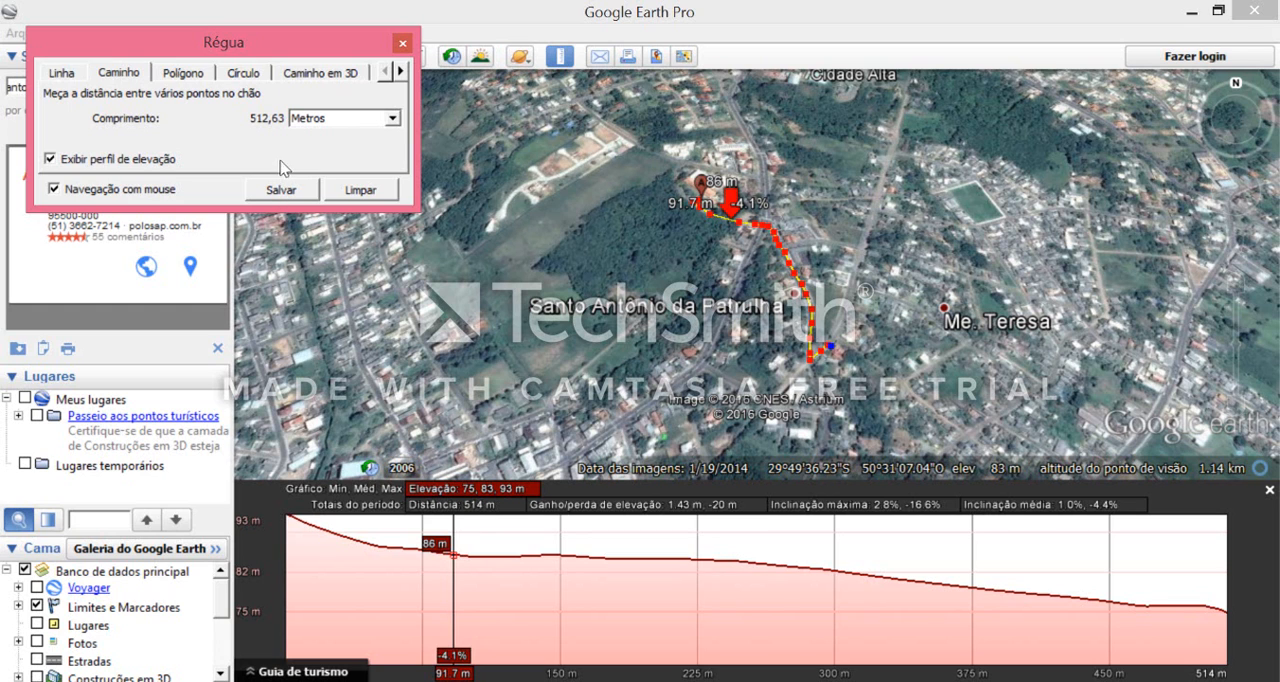
- Save the measured path as "Caminho polo e casa nova" with a metric length unit
{"action": "left_click", "coordinate": [282, 191]}
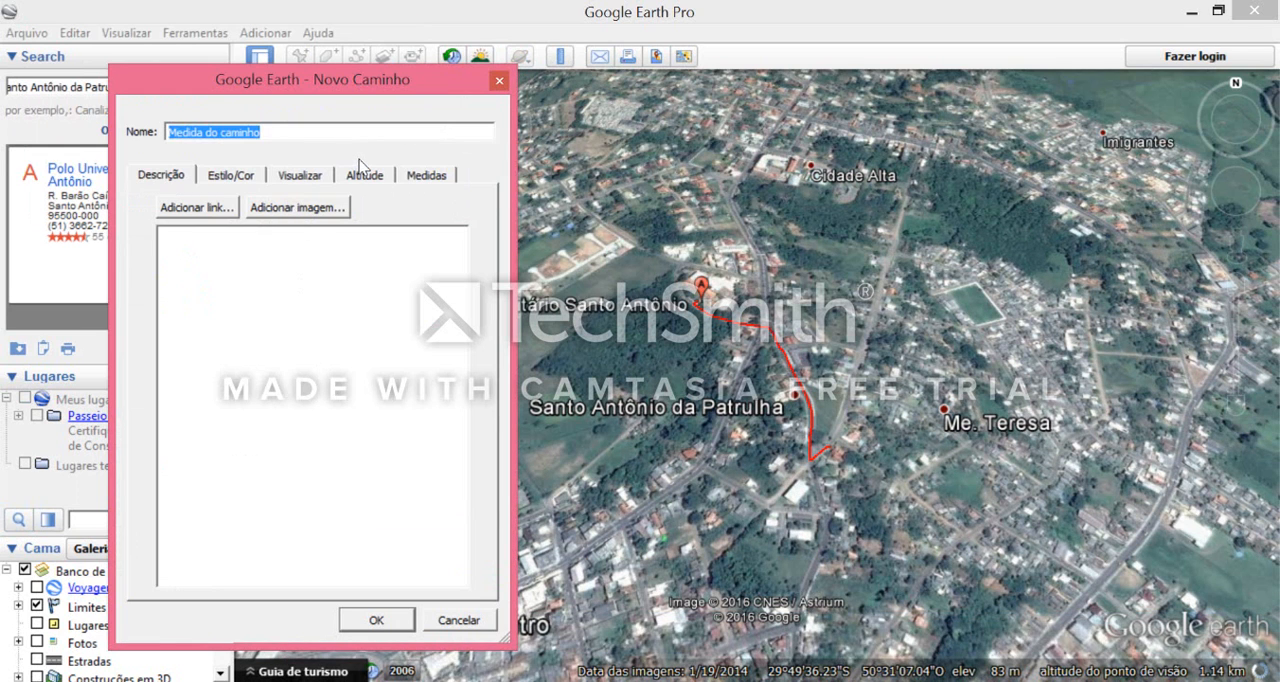
{"action": "type", "text": "Caminho polo e casa nova"}
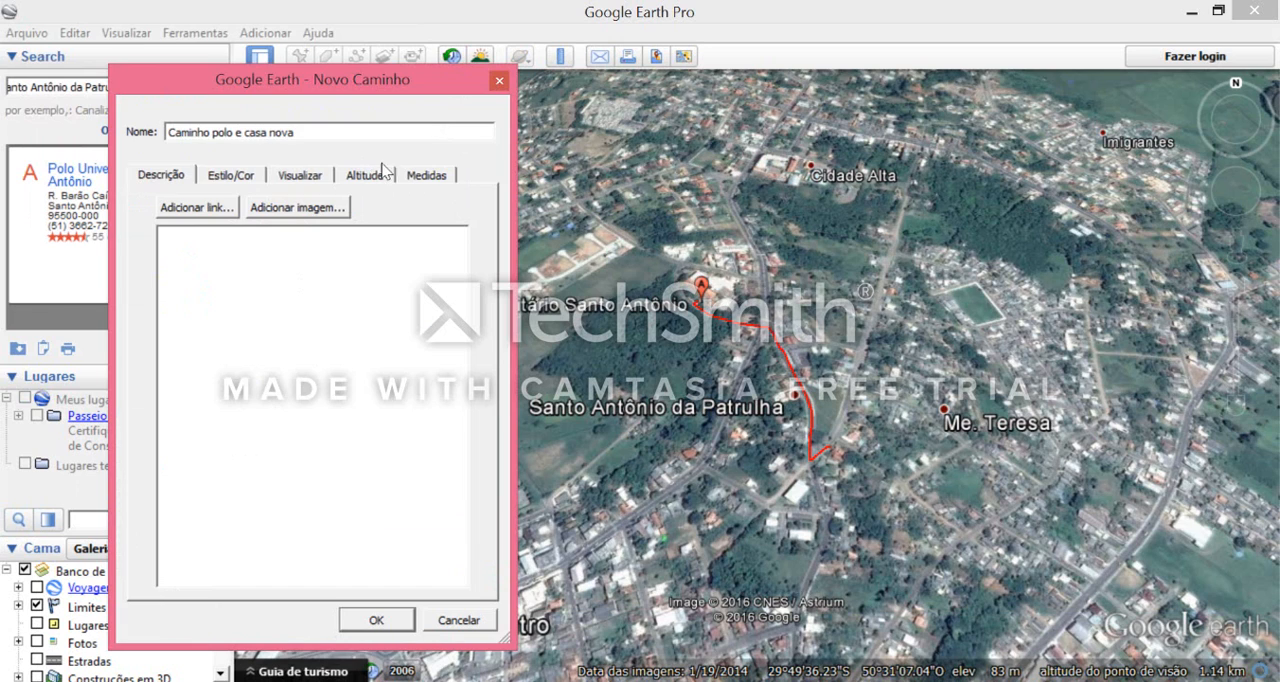
{"action": "left_click", "coordinate": [370, 179]}
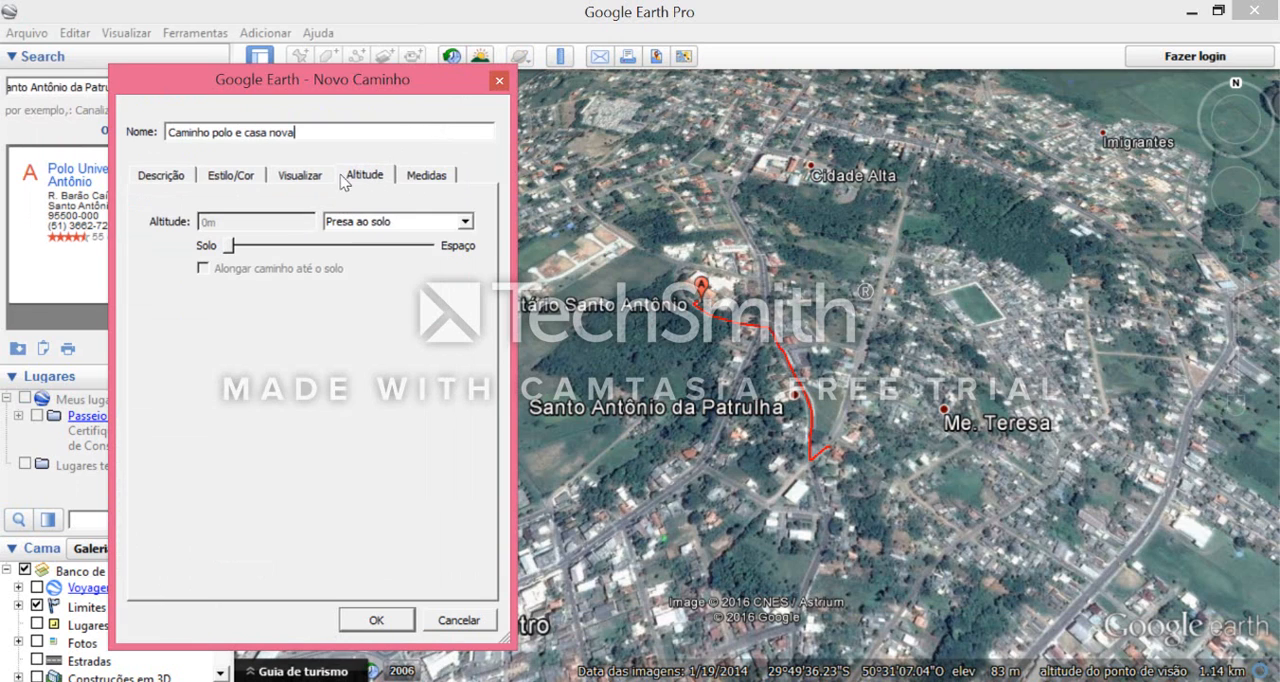
{"action": "left_click", "coordinate": [410, 178]}
{"action": "left_click", "coordinate": [400, 208]}
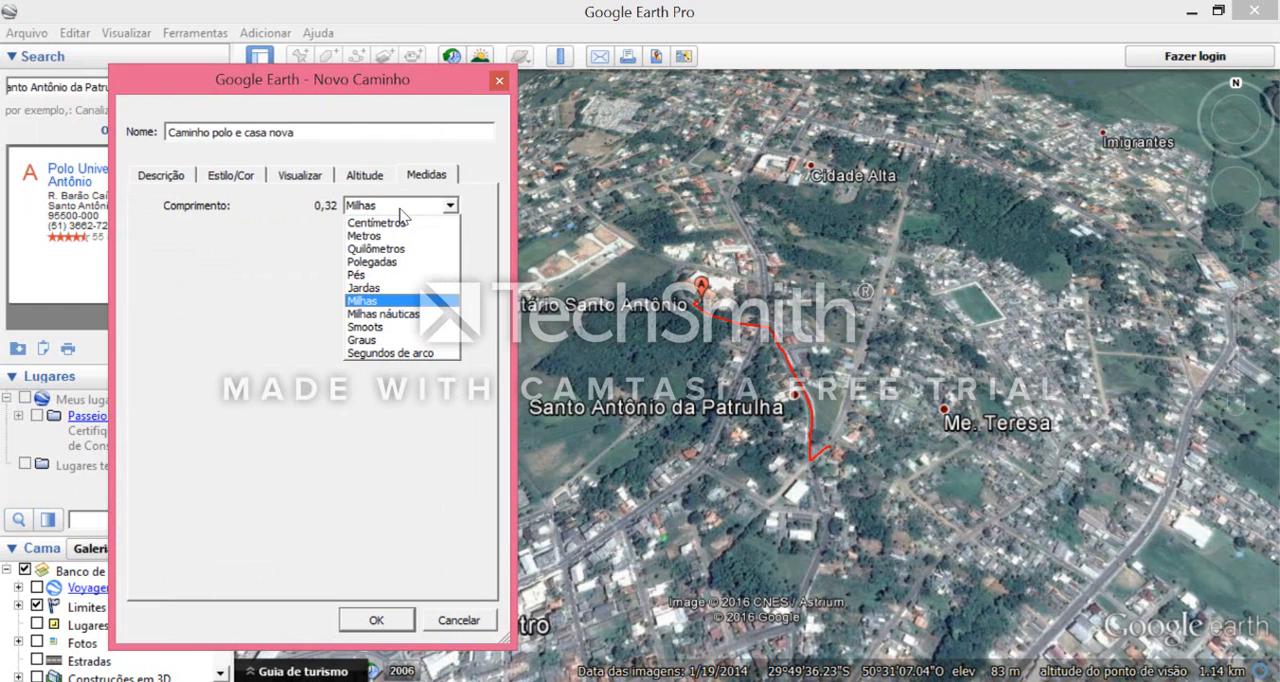
{"action": "left_click", "coordinate": [363, 229]}
{"action": "left_click", "coordinate": [177, 182]}
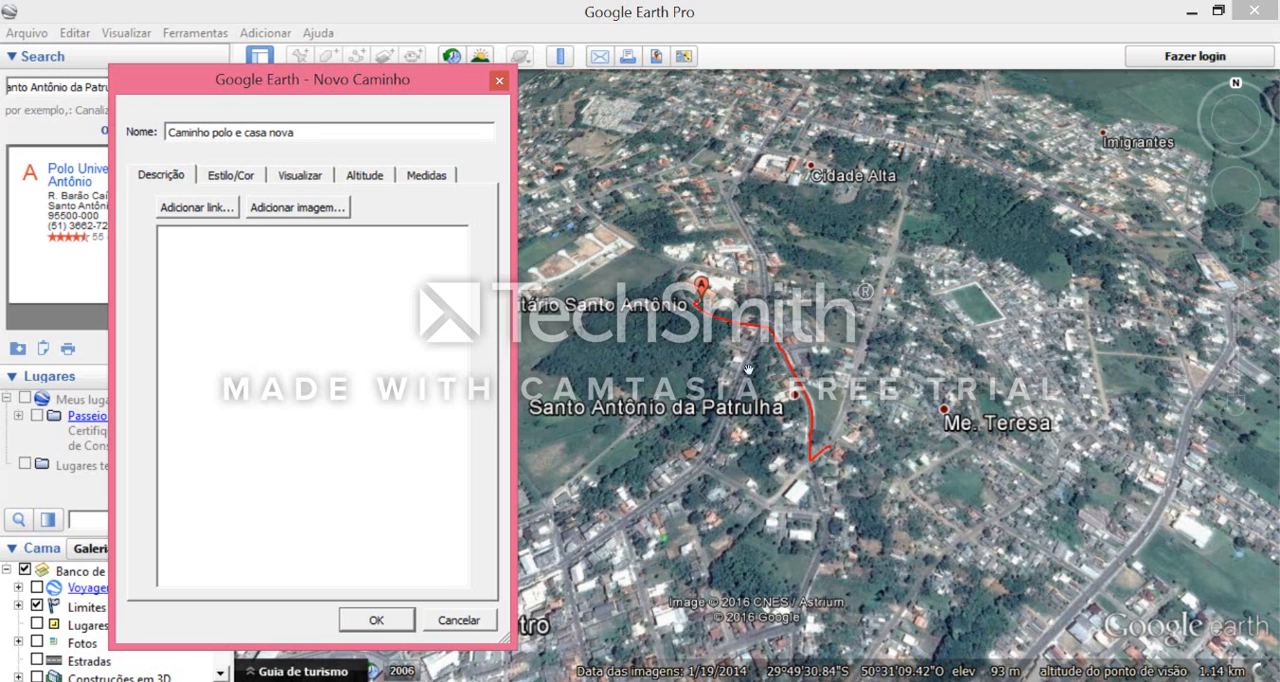
{"action": "left_click", "coordinate": [392, 622]}
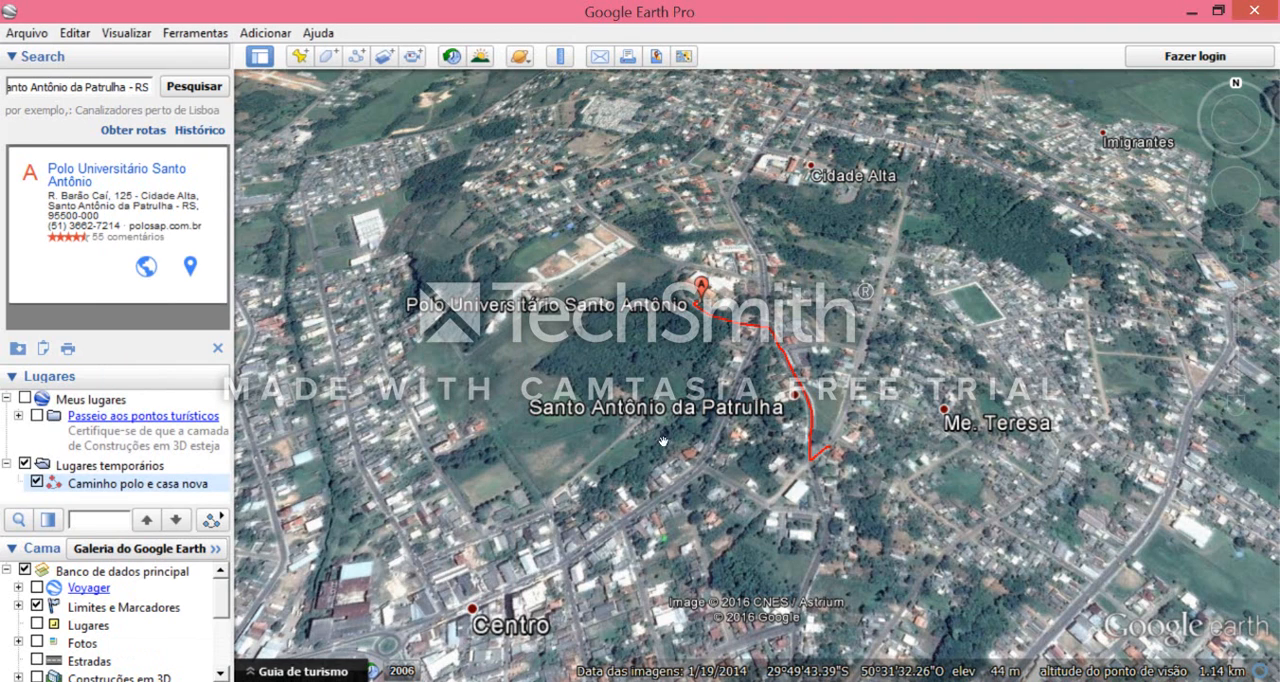
- Show the elevation profile of the saved path Caminho polo e casa nova
{"action": "right_click", "coordinate": [151, 486]}
{"action": "left_click", "coordinate": [89, 321]}
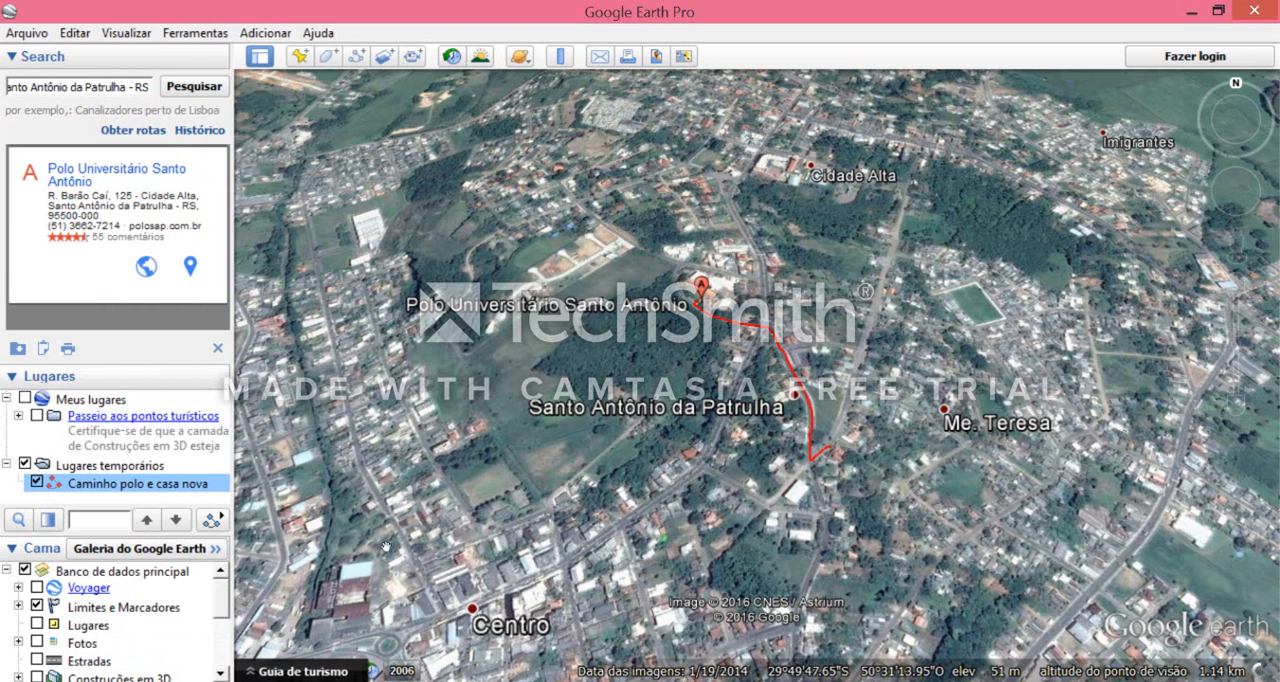
{"action": "right_click", "coordinate": [159, 482]}
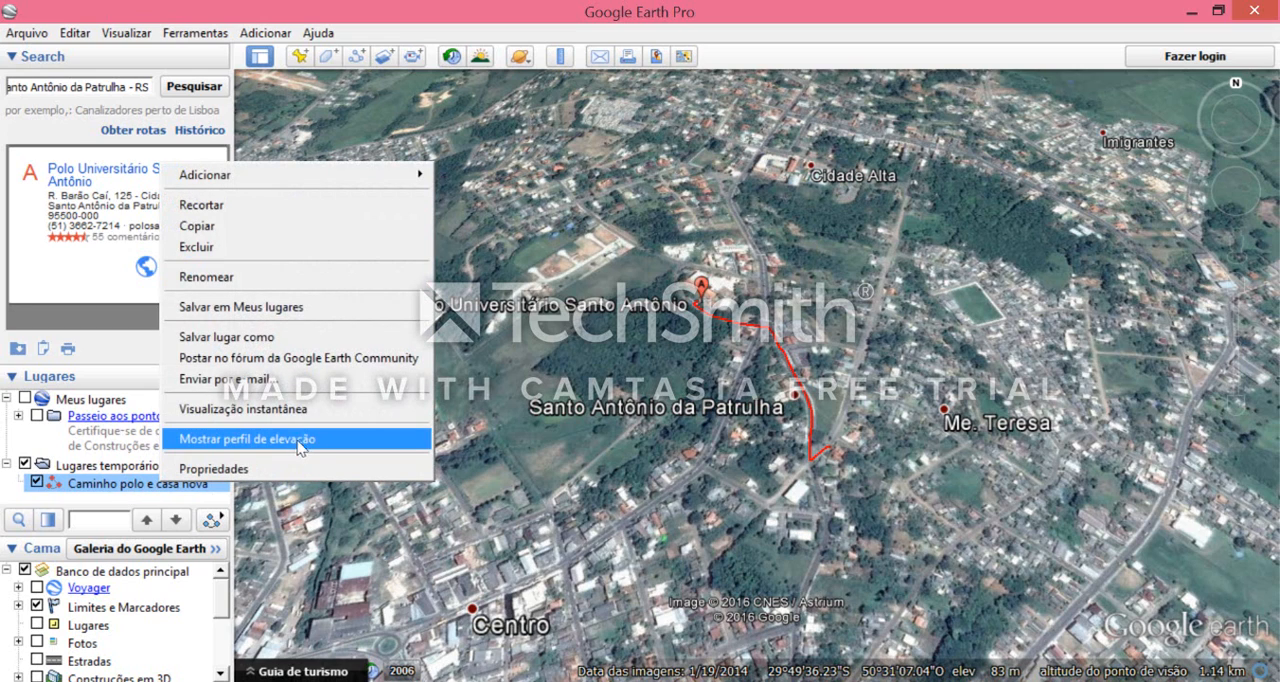
{"action": "left_click", "coordinate": [345, 440]}
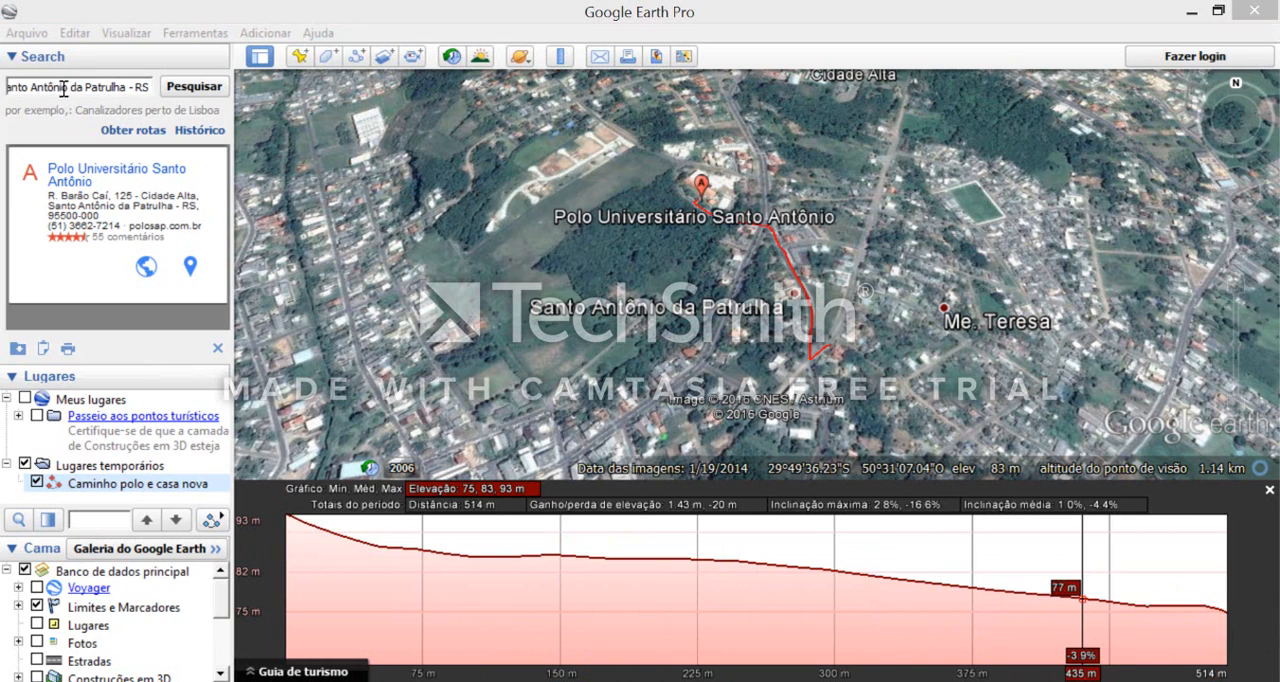
- Find Ouro Preto - MG with the place search and inspect the built-up area around its marker
{"action": "left_click", "coordinate": [63, 87]}
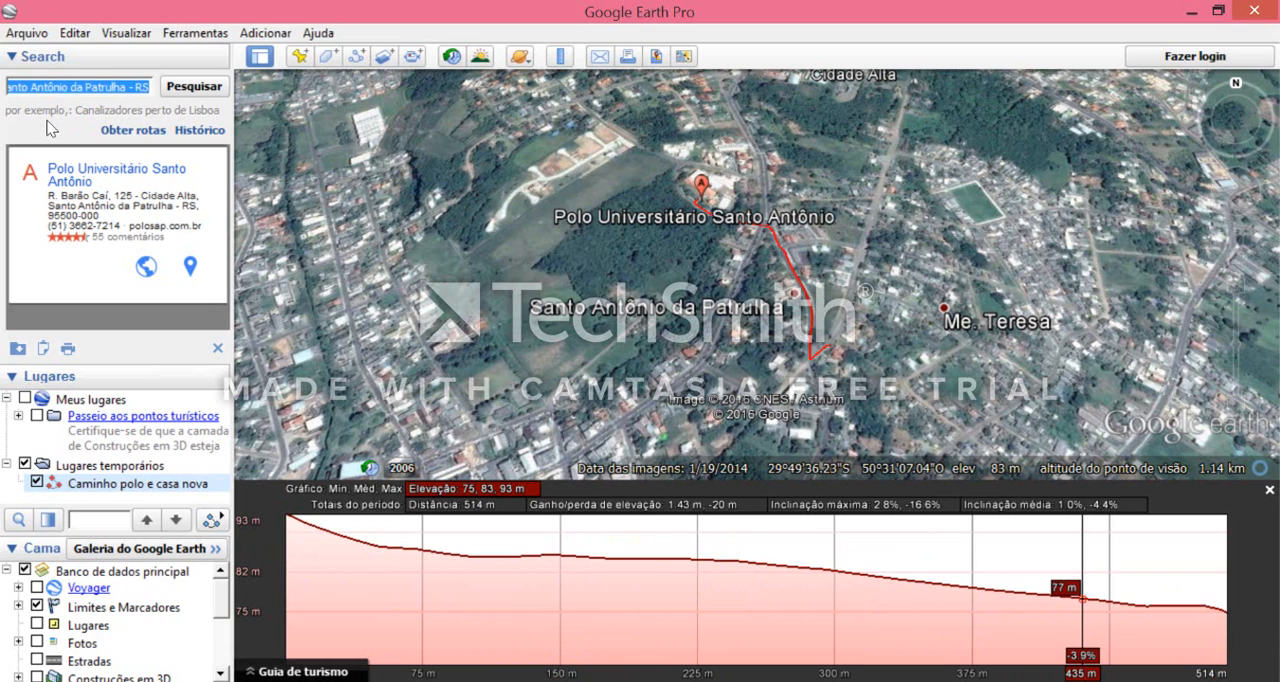
{"action": "type", "text": "Ouro"}
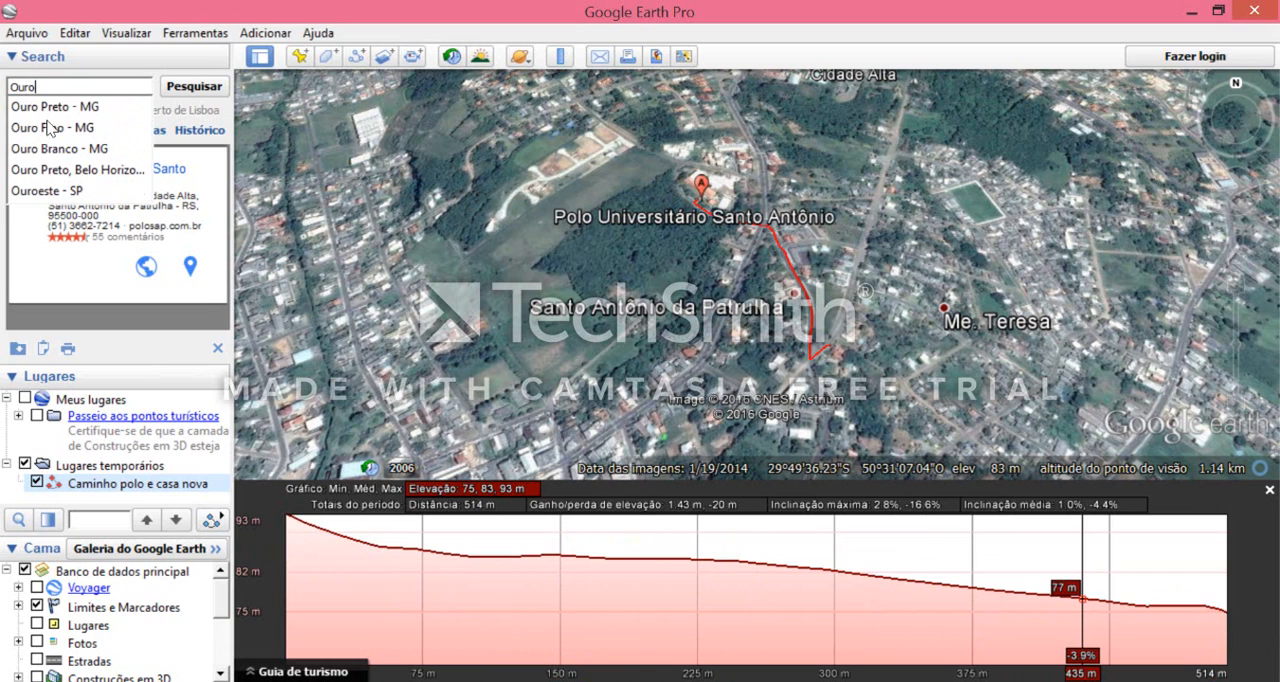
{"action": "left_click", "coordinate": [62, 107]}
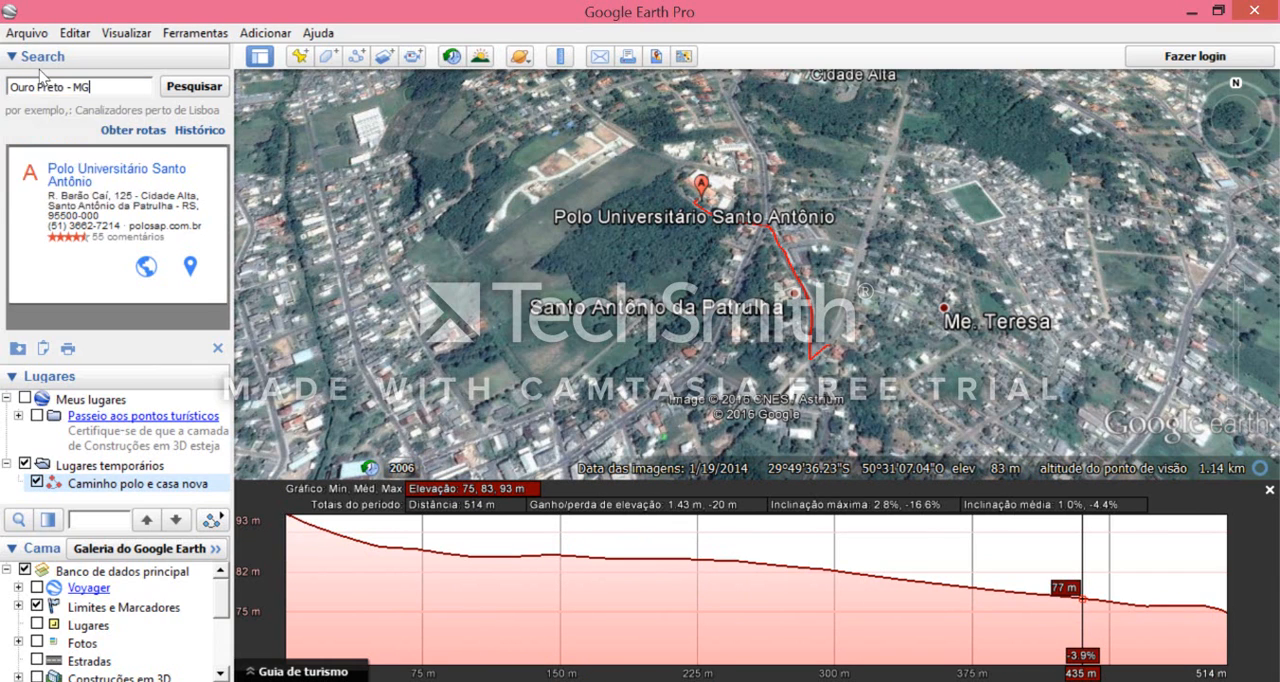
{"action": "left_click", "coordinate": [190, 87]}
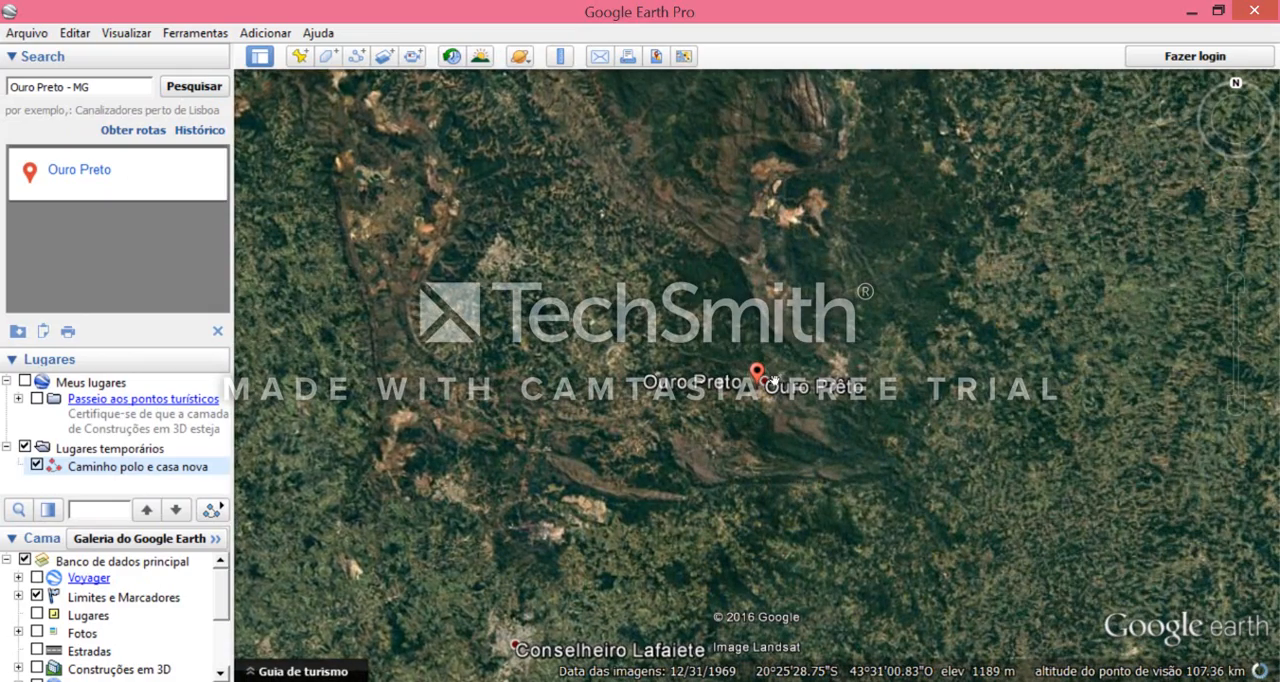
{"action": "scroll", "coordinate": [655, 378], "scroll_direction": "up", "scroll_amount": 3}
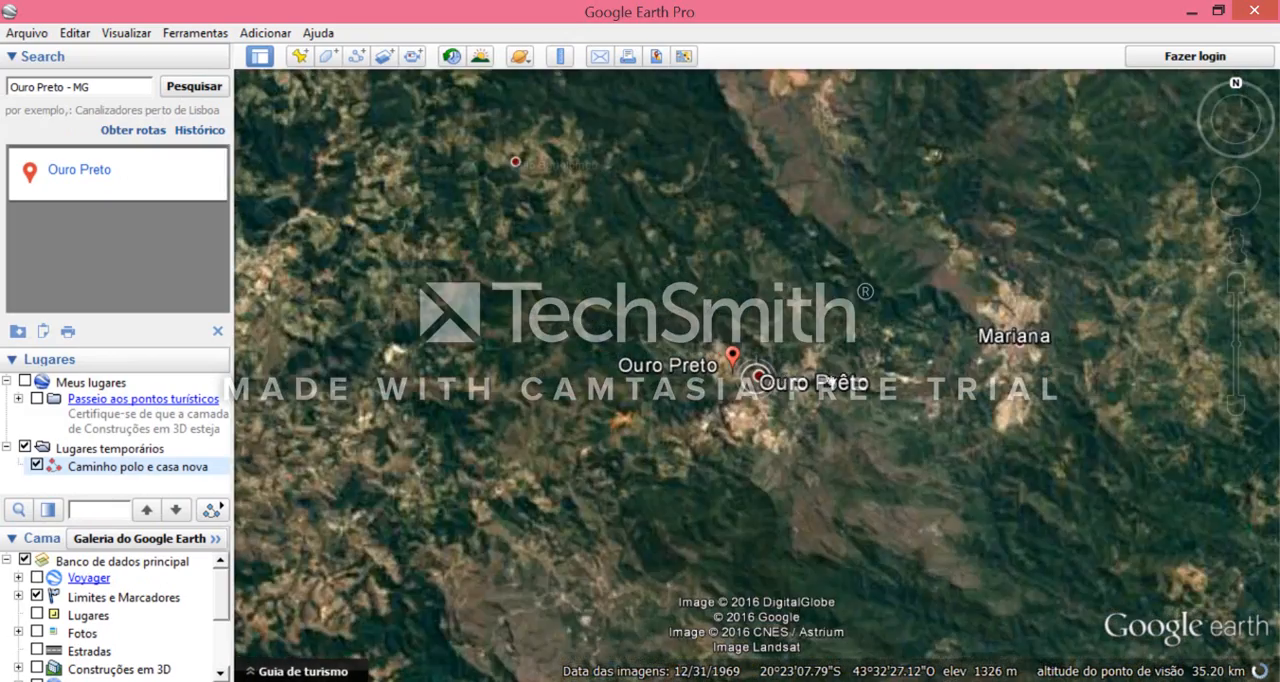
{"action": "scroll", "coordinate": [965, 413], "scroll_direction": "up", "scroll_amount": 2}
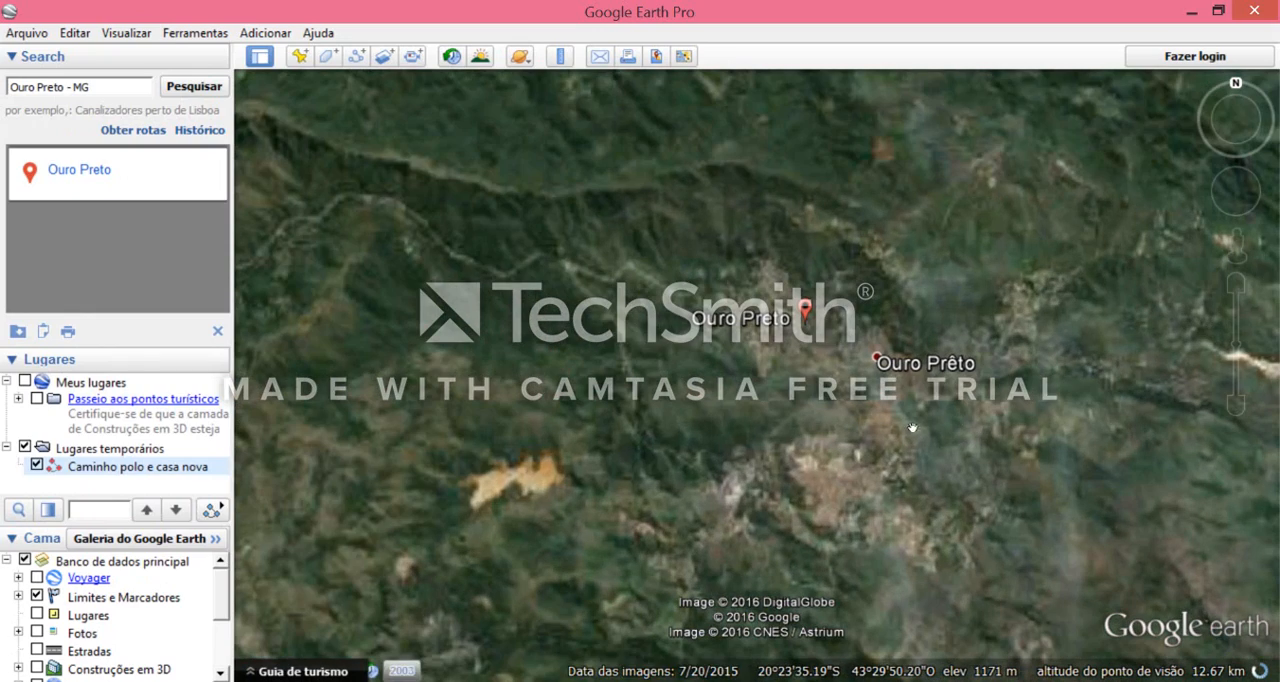
{"action": "scroll", "coordinate": [863, 380], "scroll_direction": "up", "scroll_amount": 1}
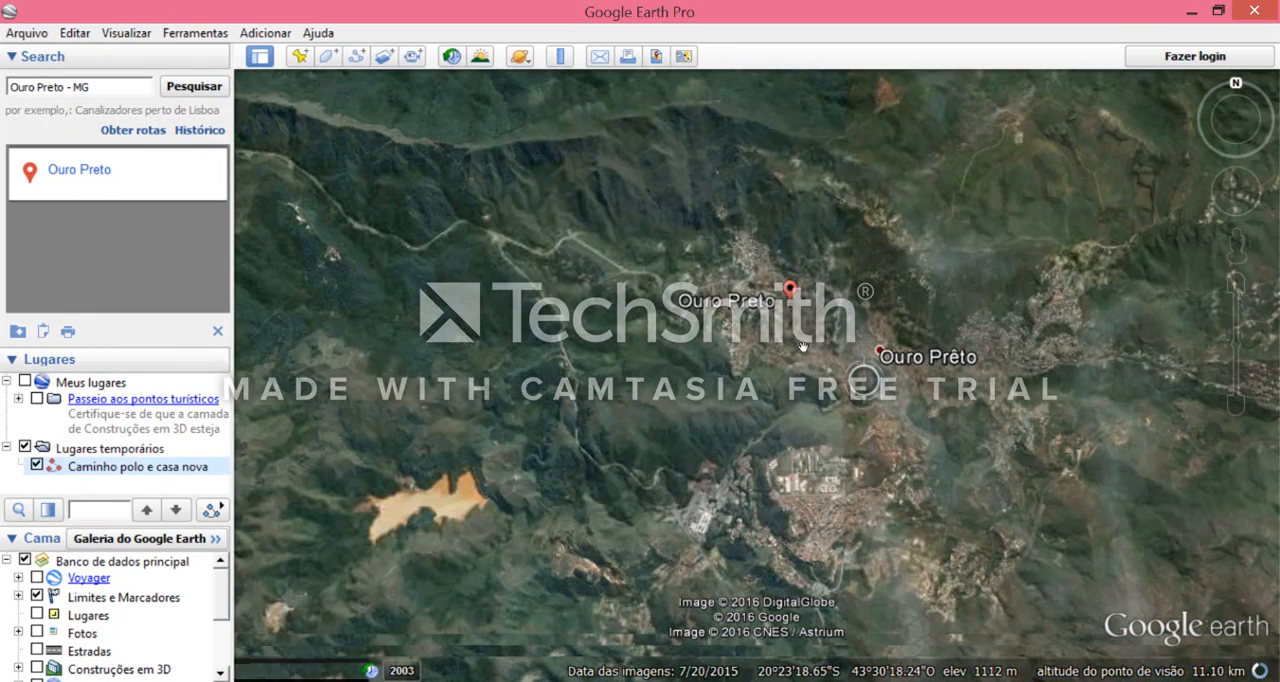
{"action": "scroll", "coordinate": [802, 345], "scroll_direction": "up", "scroll_amount": 3}
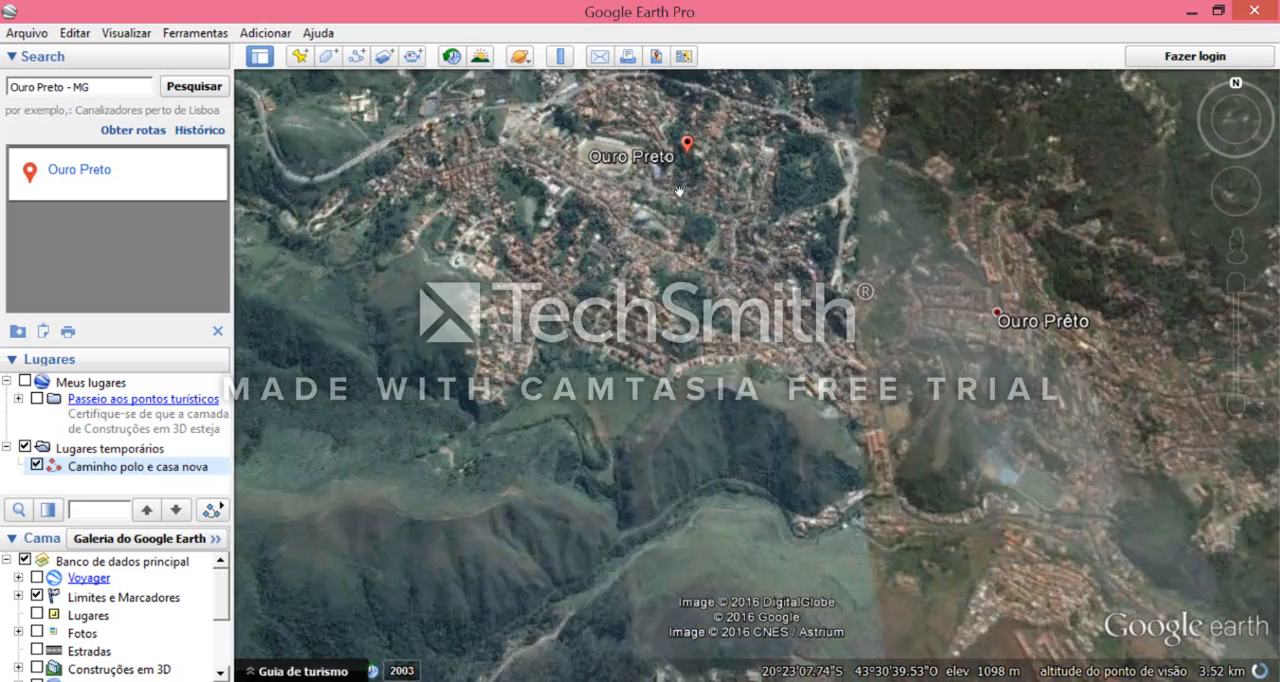
{"action": "scroll", "coordinate": [699, 213], "scroll_direction": "up", "scroll_amount": 3}
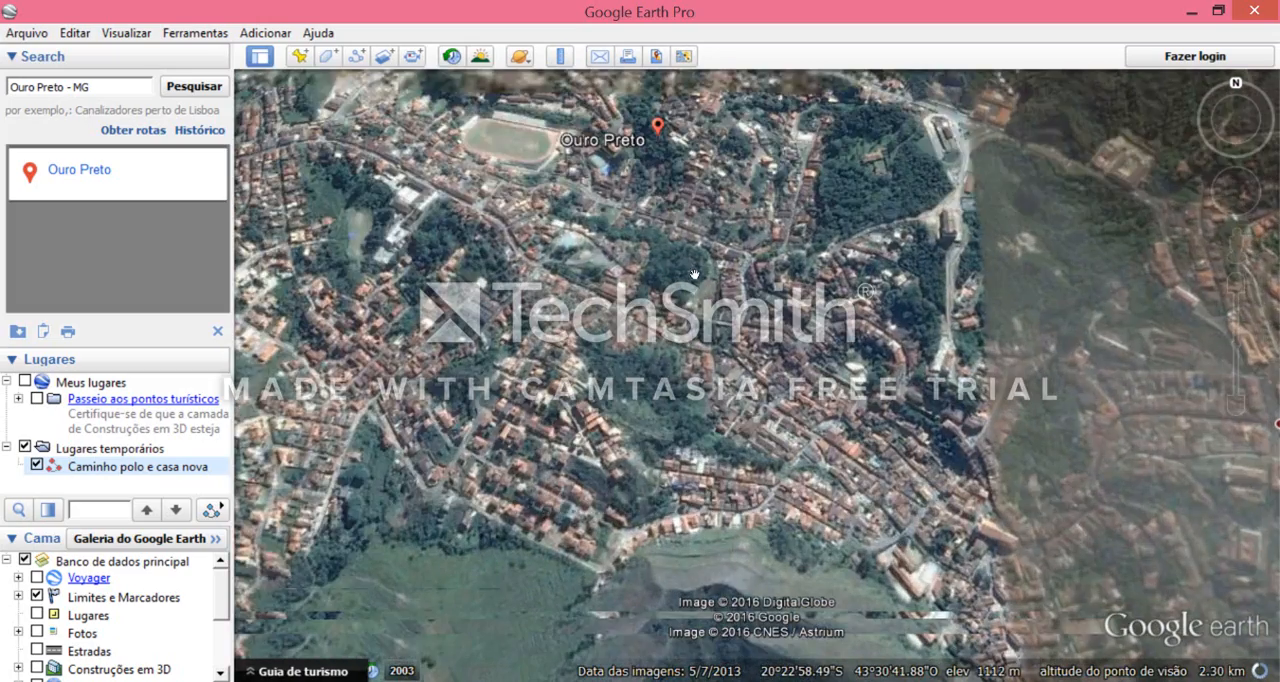
{"action": "scroll", "coordinate": [811, 379], "scroll_direction": "down", "scroll_amount": 1}
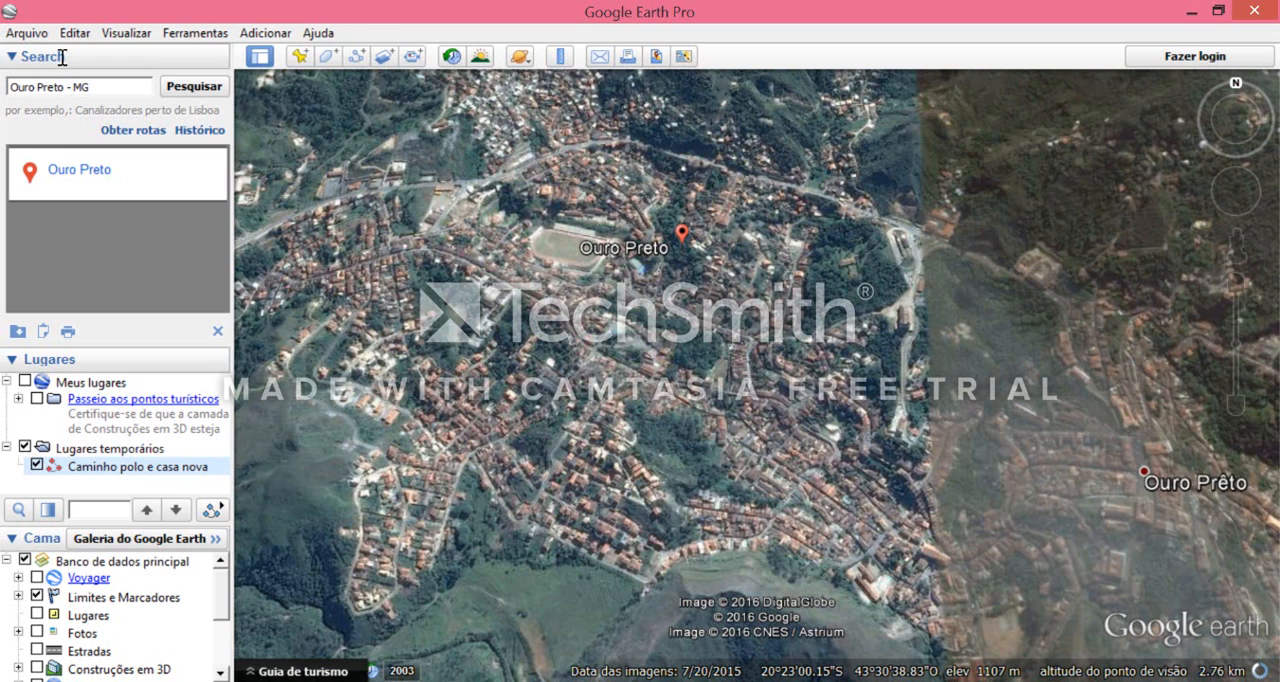
- Try to locate the town centre by searching for "Centro"
{"action": "type", "text": "Cem"}
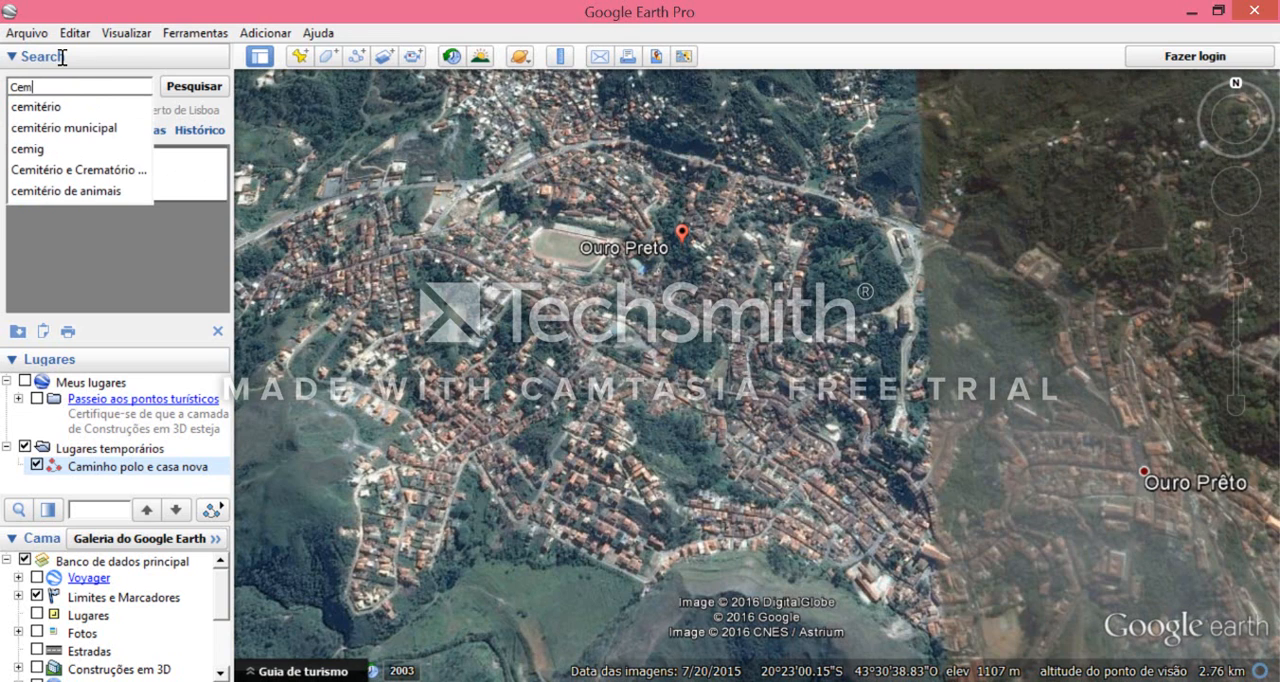
{"action": "key", "text": "BackSpace"}
{"action": "type", "text": "ntr"}
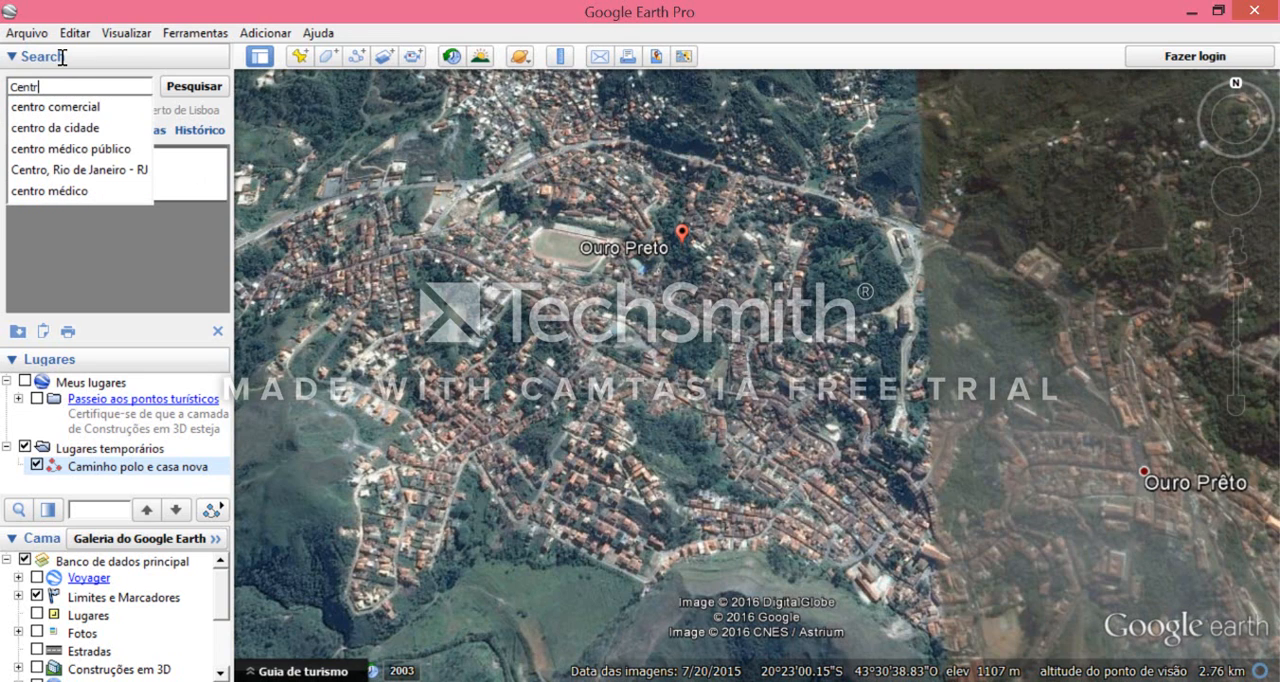
{"action": "type", "text": "o"}
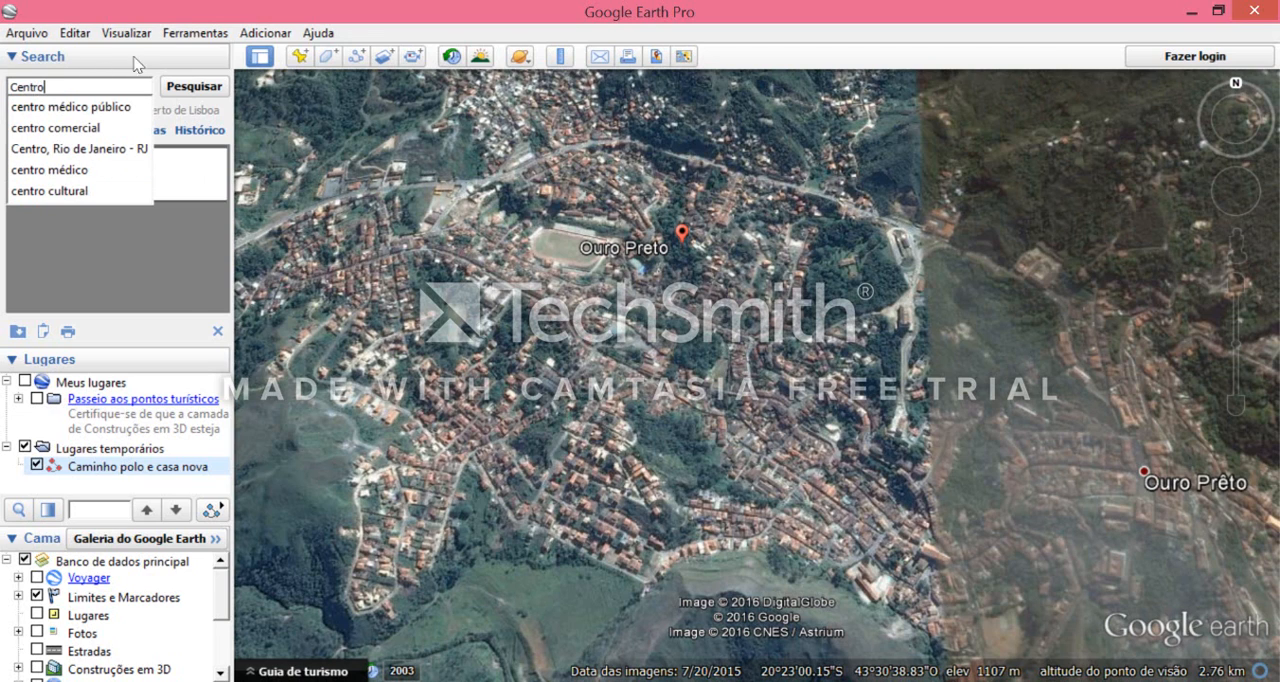
{"action": "left_click", "coordinate": [180, 88]}
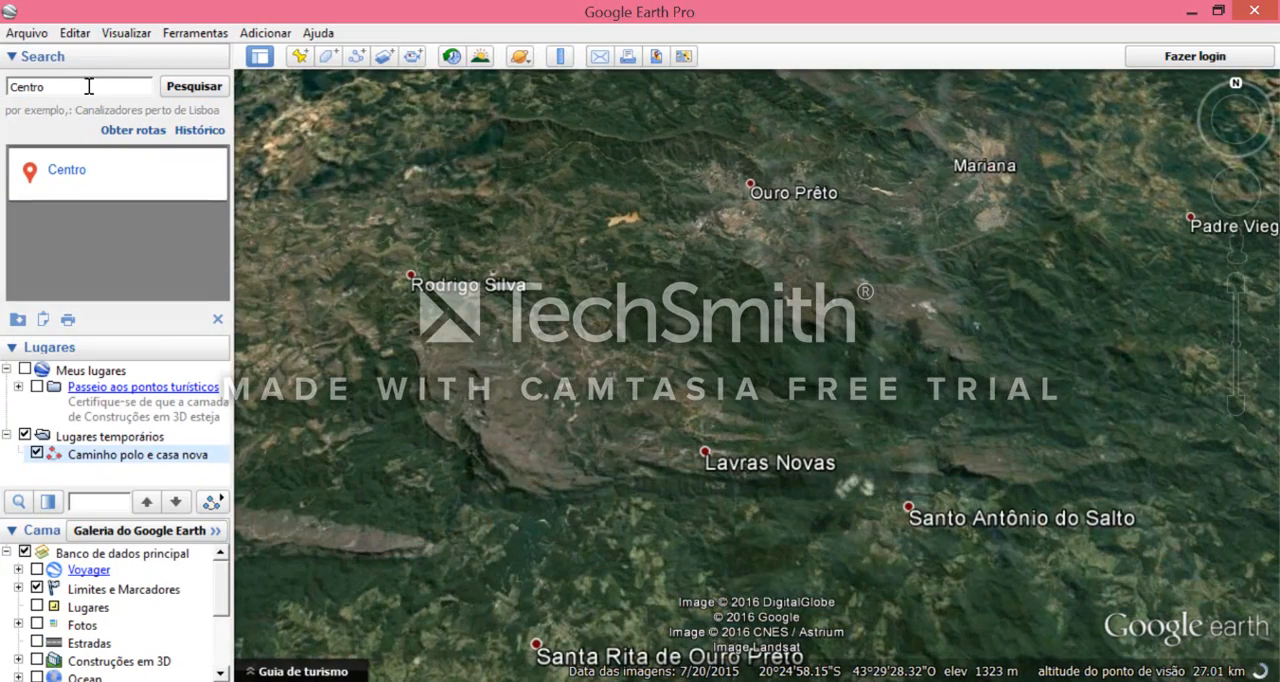
- Replace the Centro search with Ouro Preto - MG and return to the town
{"action": "key", "text": "ctrl+a"}
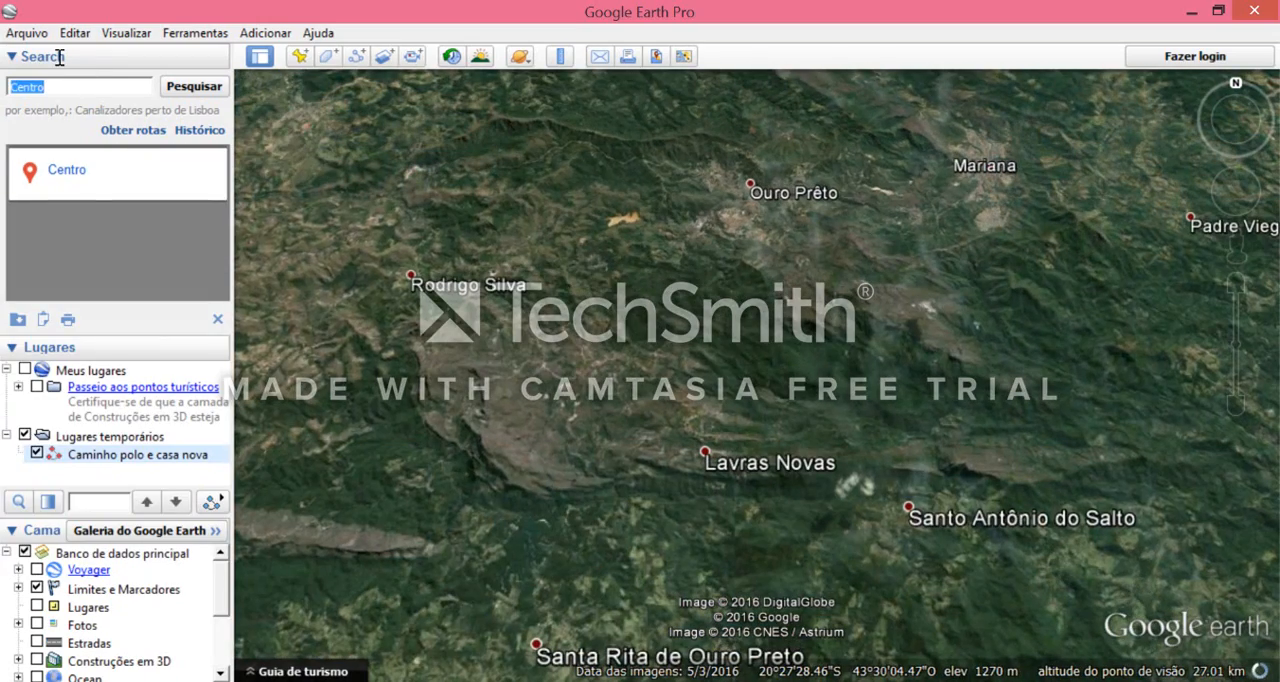
{"action": "type", "text": "Ouro"}
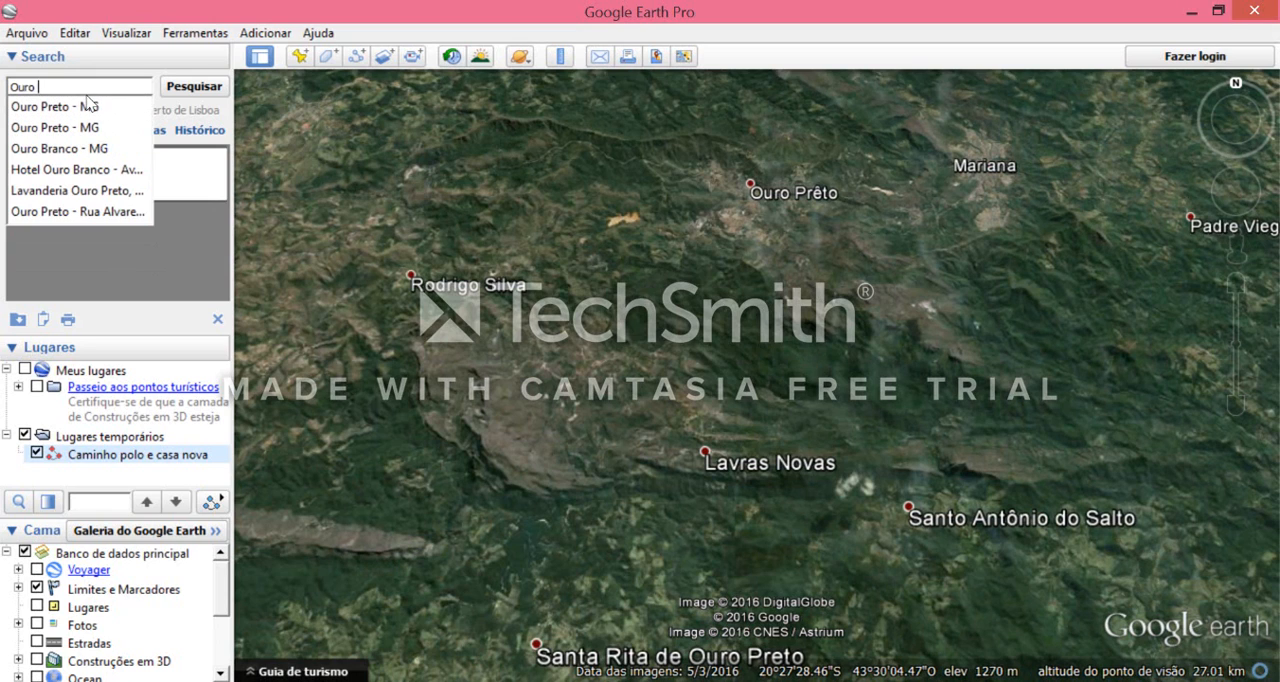
{"action": "left_click", "coordinate": [88, 106]}
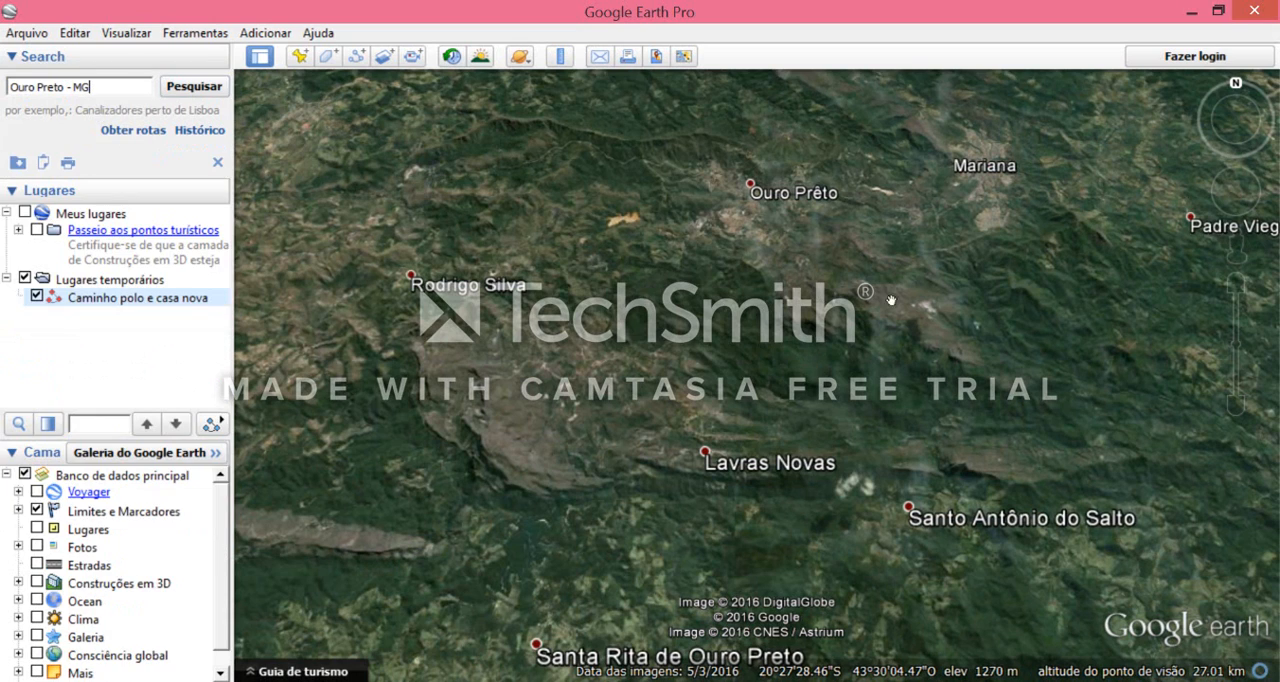
{"action": "key", "text": "Return"}
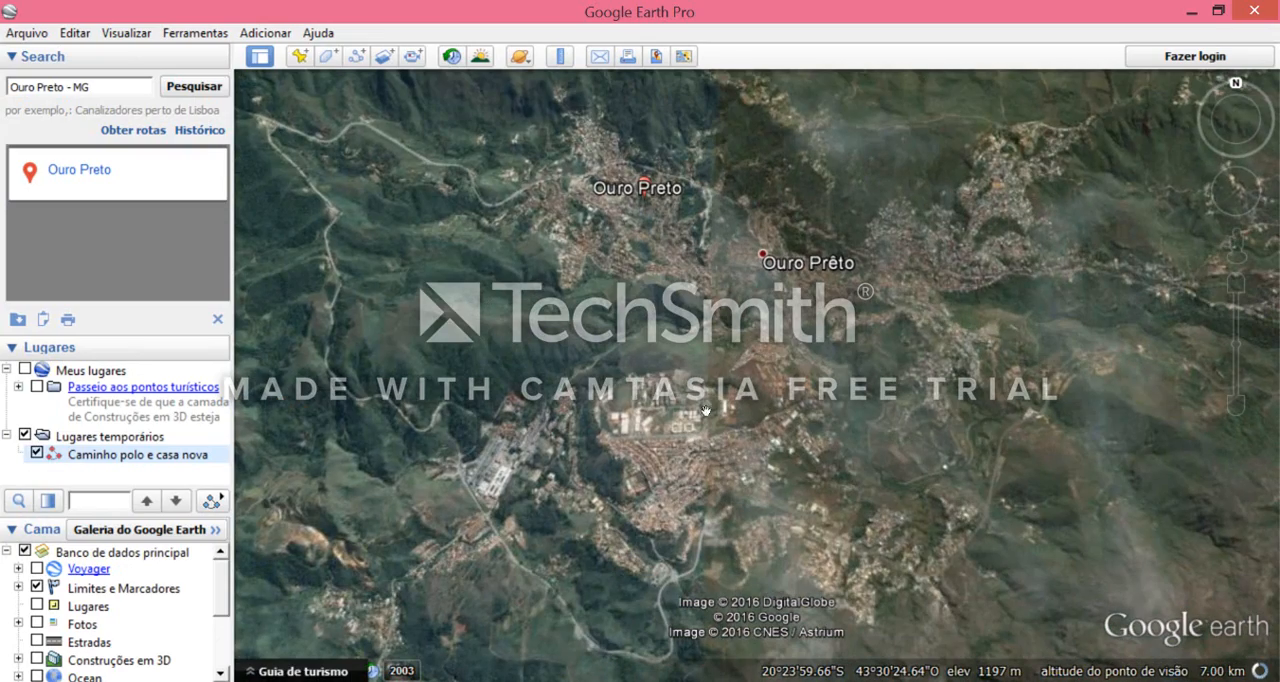
- Examine the streets between the stadium and the Ouro Preto marker for a hilly route to measure
{"action": "scroll", "coordinate": [701, 396], "scroll_direction": "up", "scroll_amount": 4}
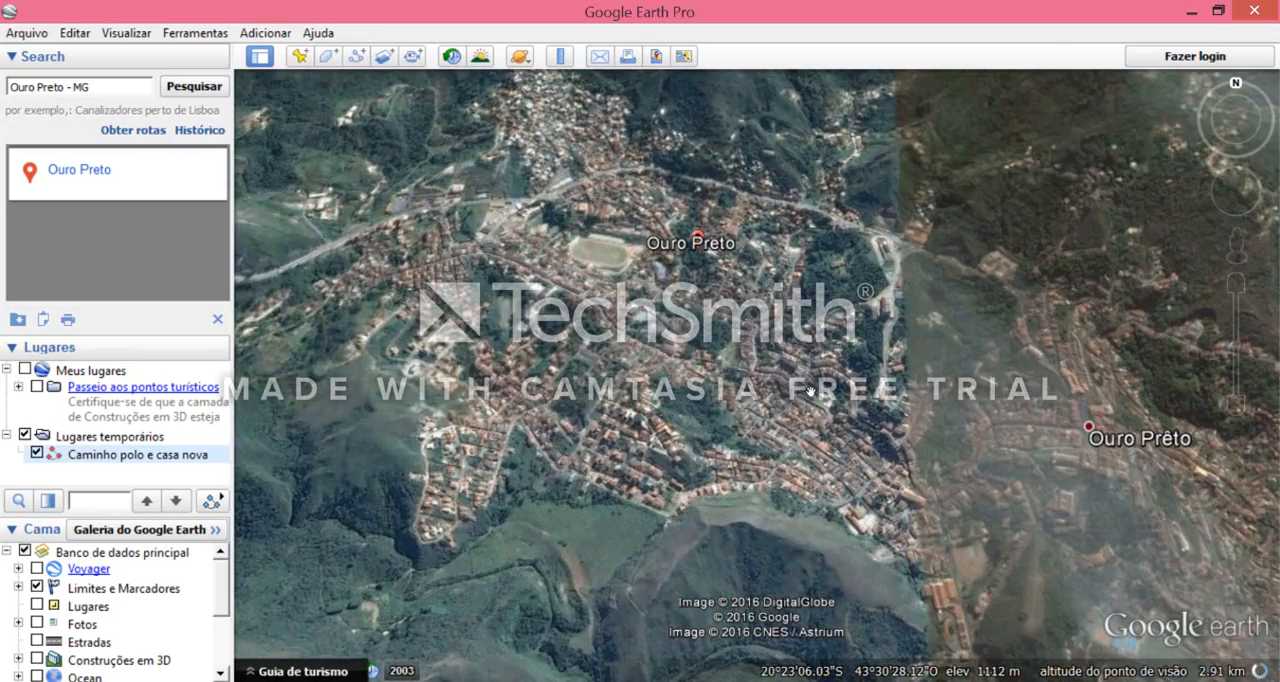
{"action": "left_click_drag", "start_coordinate": [692, 273], "coordinate": [587, 330]}
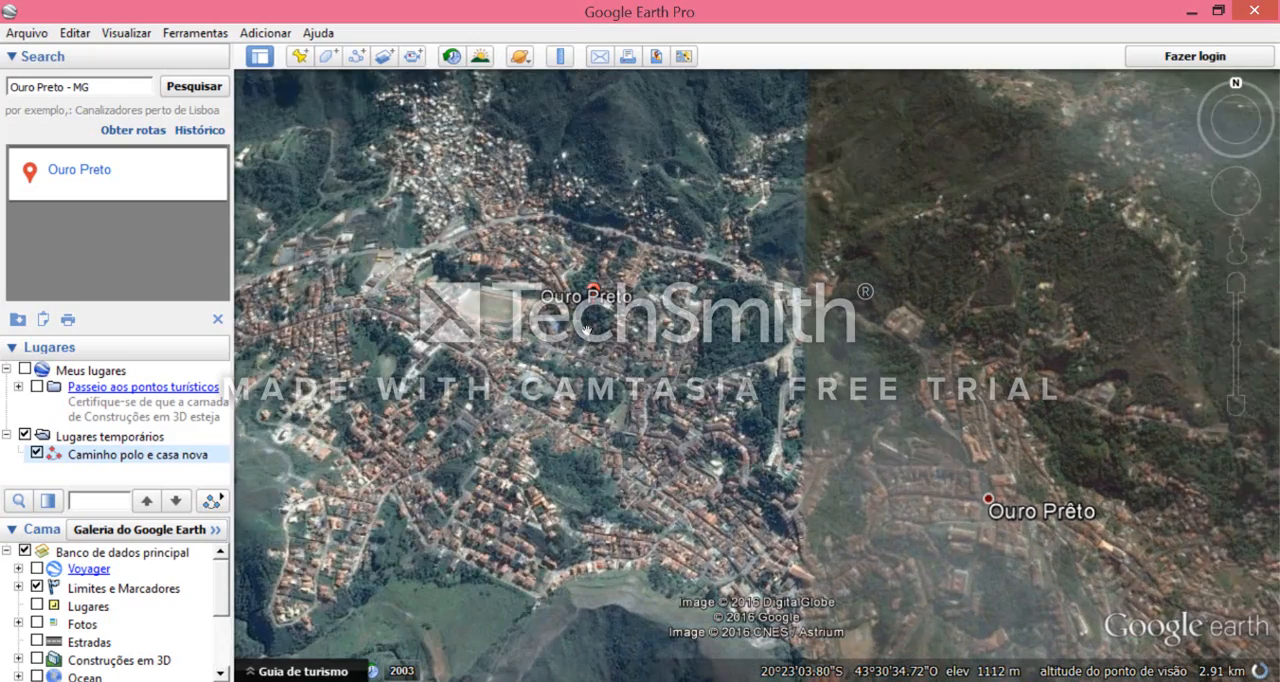
{"action": "scroll", "coordinate": [587, 330], "scroll_direction": "up", "scroll_amount": 1}
{"action": "scroll", "coordinate": [624, 313], "scroll_direction": "up", "scroll_amount": 2}
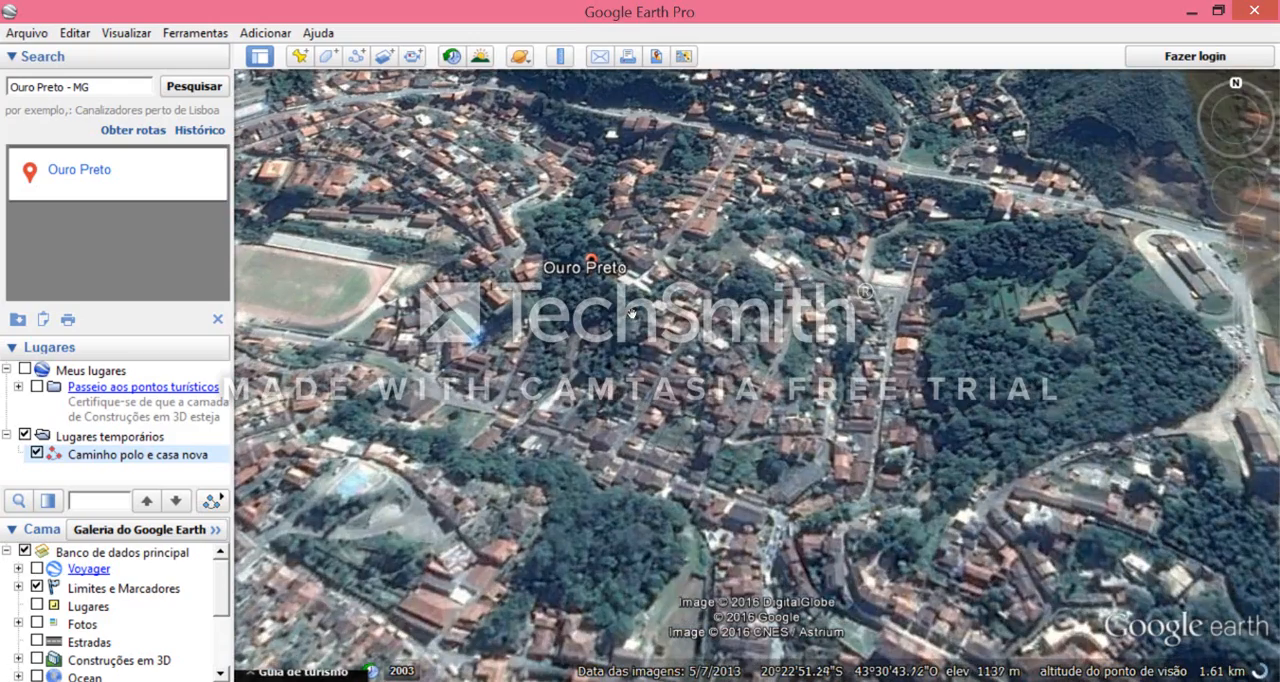
{"action": "scroll", "coordinate": [631, 313], "scroll_direction": "up", "scroll_amount": 2}
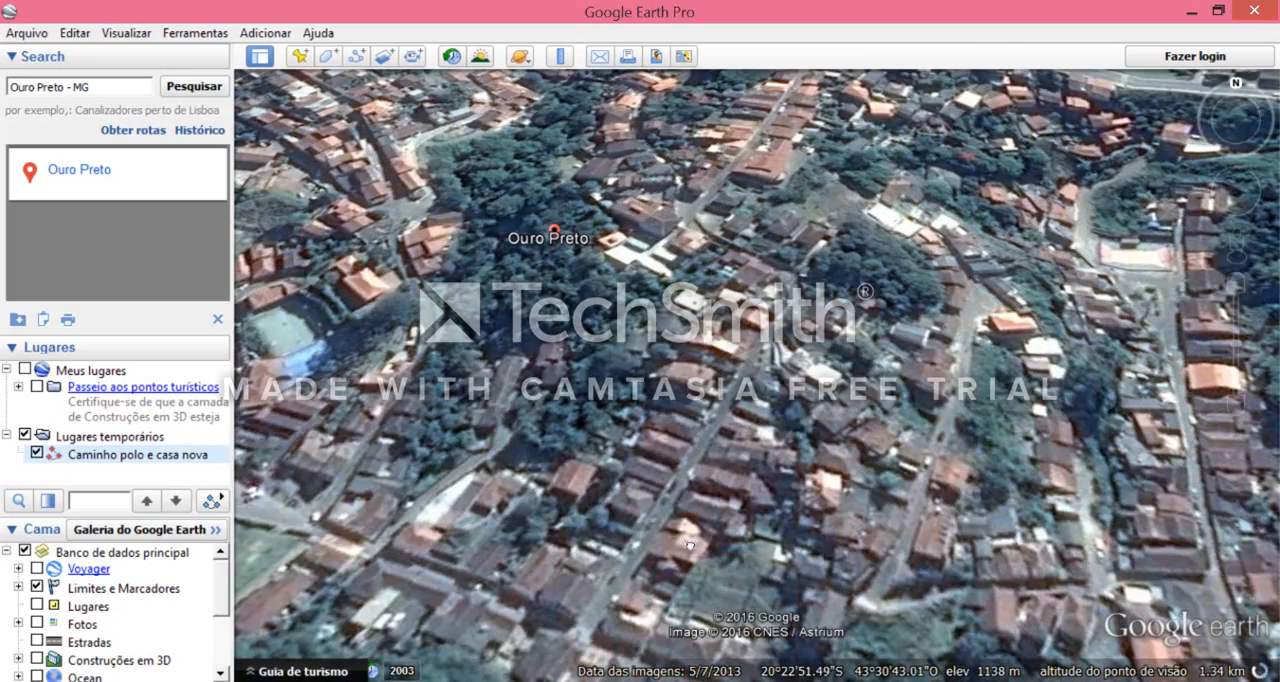
{"action": "left_click_drag", "start_coordinate": [690, 545], "coordinate": [758, 271]}
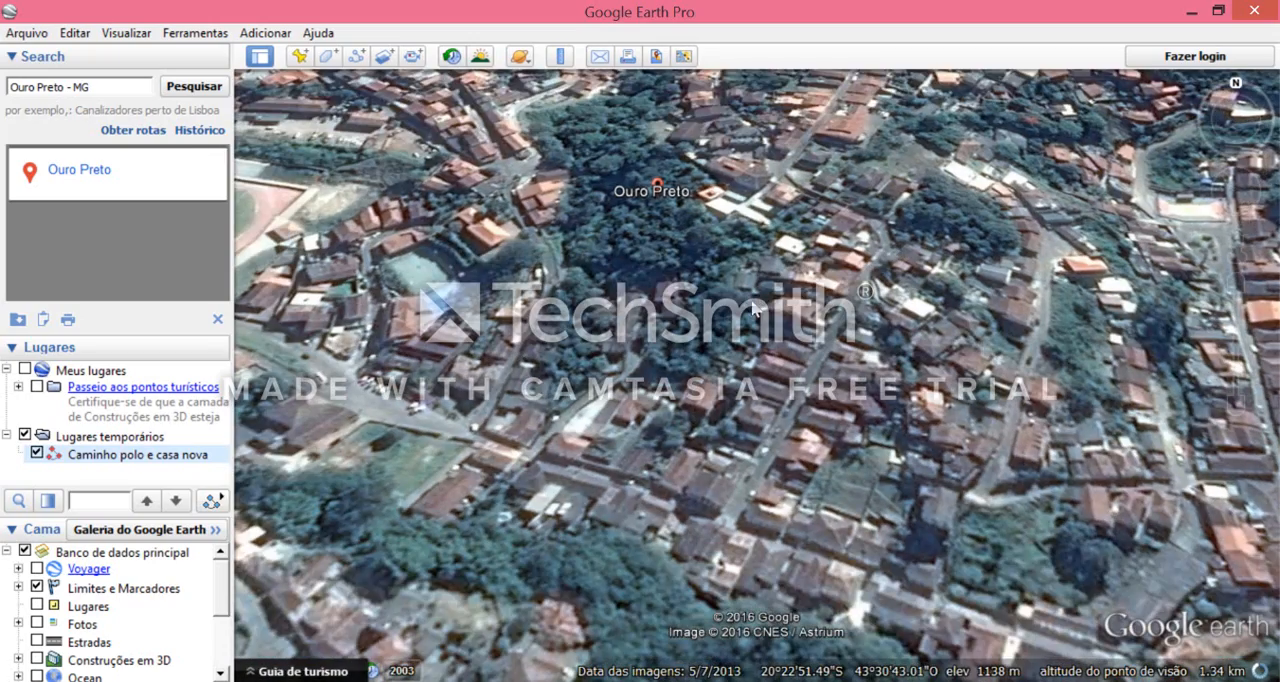
{"action": "middle_click_drag", "start_coordinate": [753, 304], "coordinate": [756, 412]}
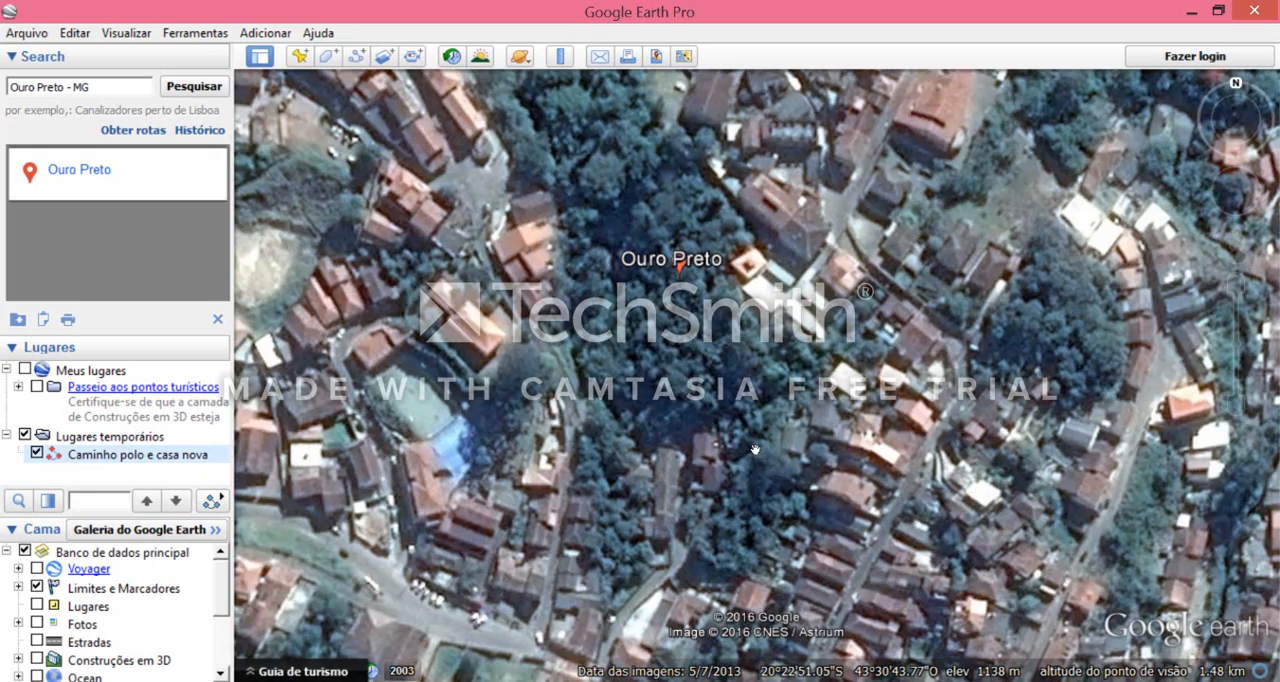
{"action": "scroll", "coordinate": [646, 316], "scroll_direction": "down", "scroll_amount": 2}
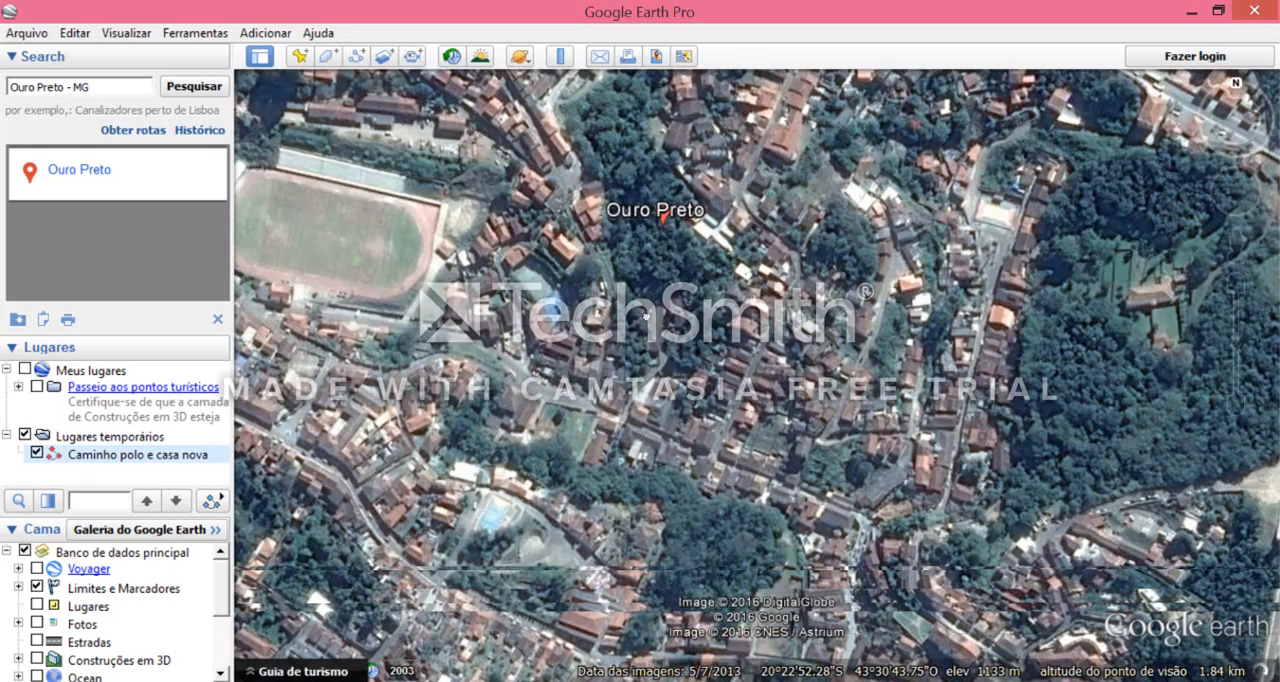
{"action": "left_click_drag", "start_coordinate": [437, 210], "coordinate": [395, 200]}
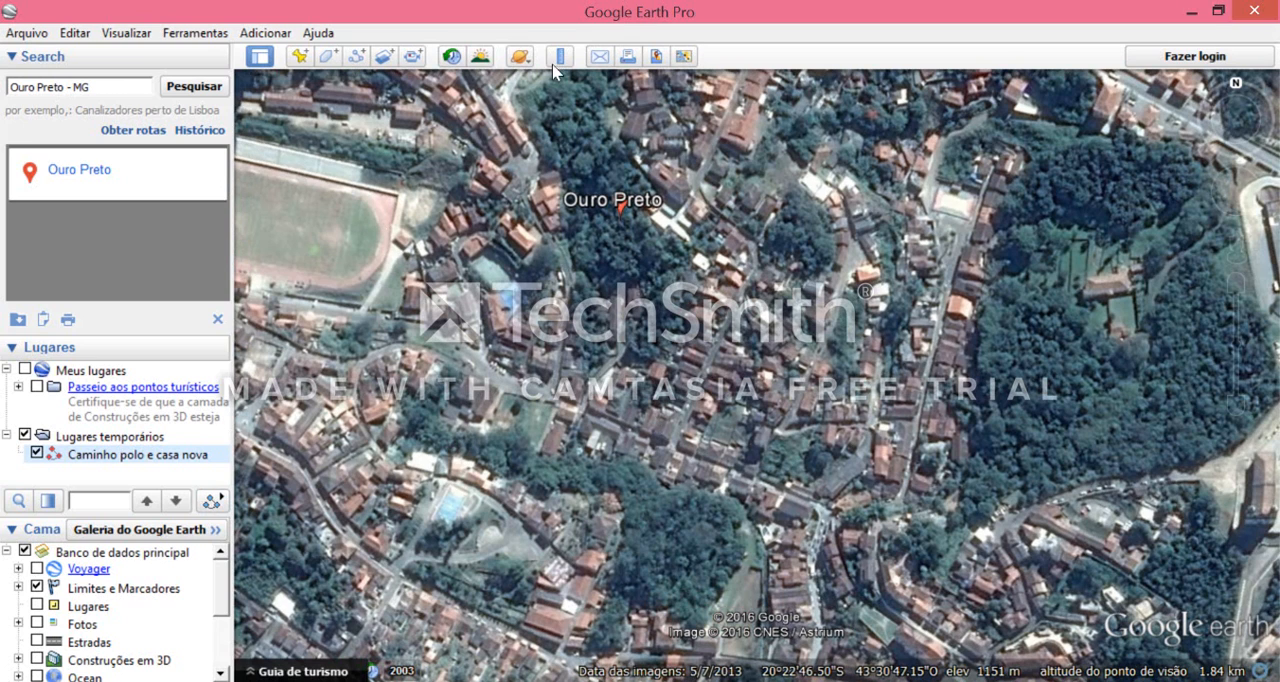
{"action": "left_click_drag", "start_coordinate": [776, 342], "coordinate": [834, 358]}
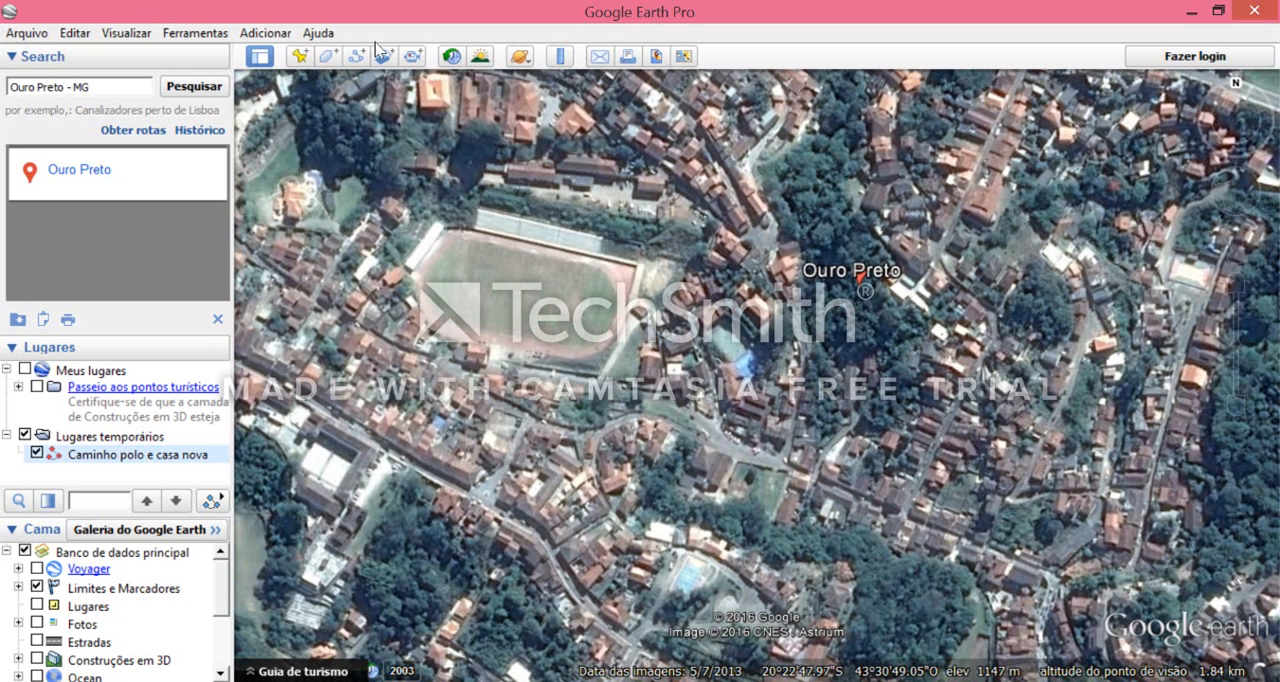
- Start a ruler path on the street just west of the Ouro Preto marker and trace it south to the bend
{"action": "left_click", "coordinate": [561, 57]}
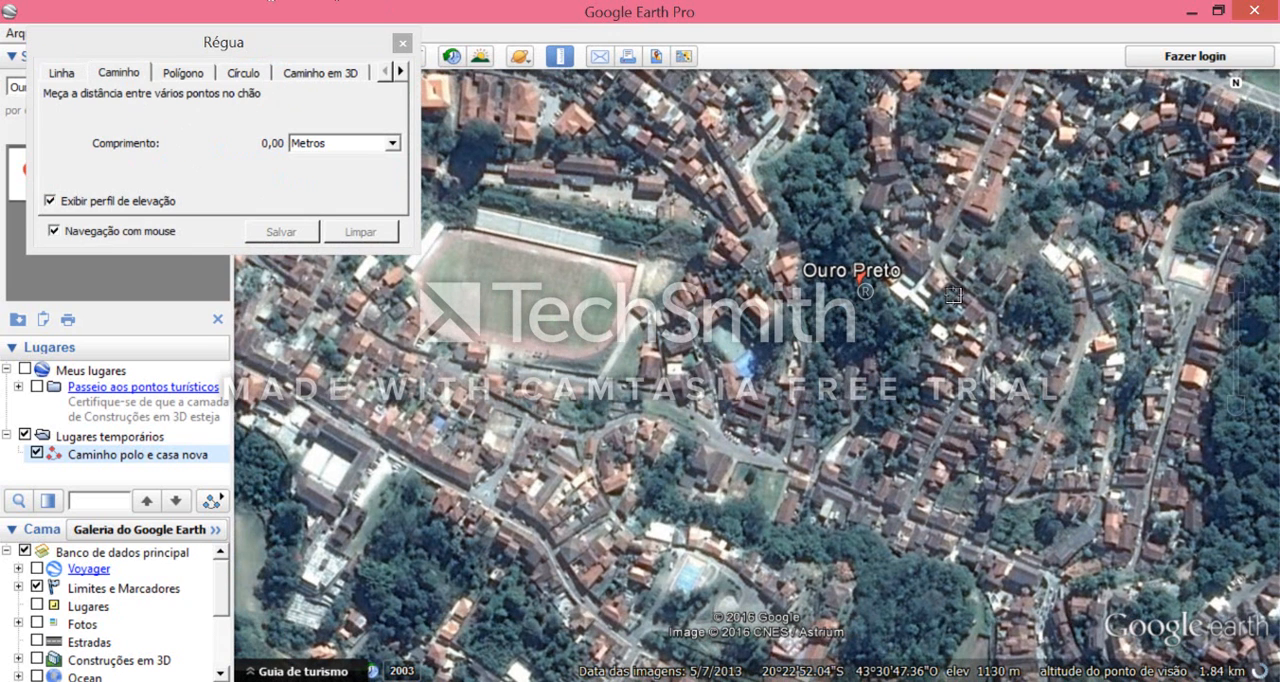
{"action": "left_click", "coordinate": [780, 298]}
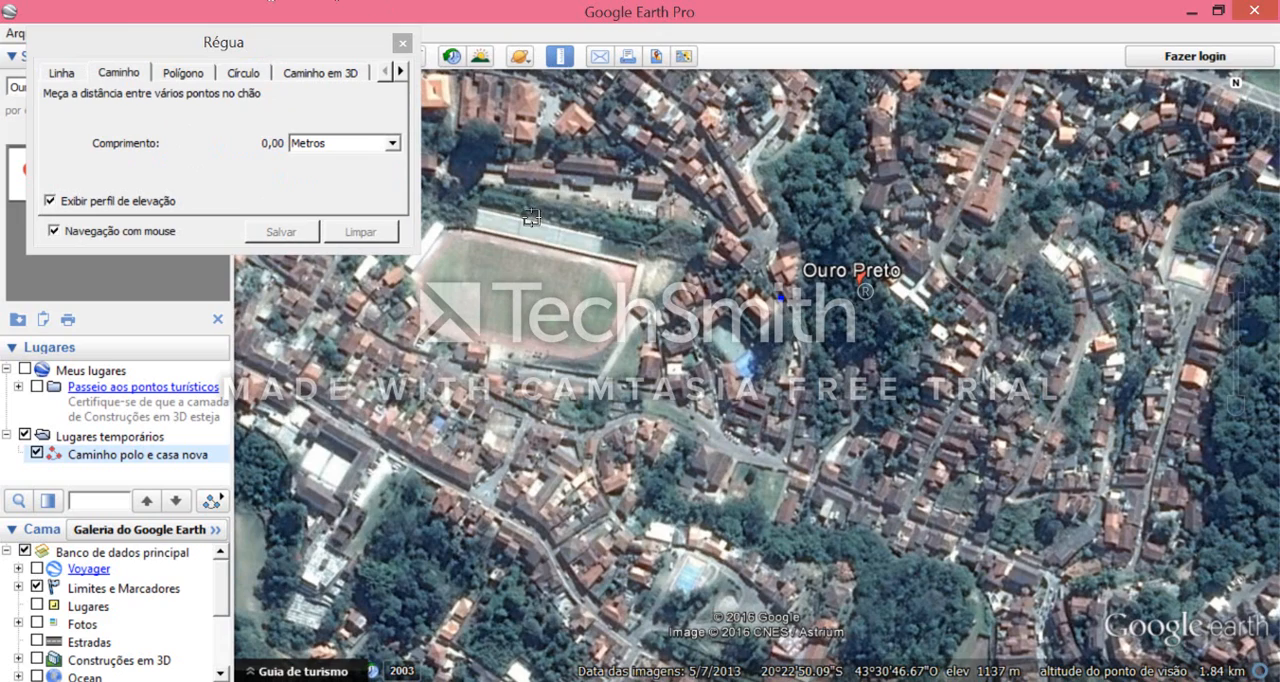
{"action": "left_click", "coordinate": [796, 326]}
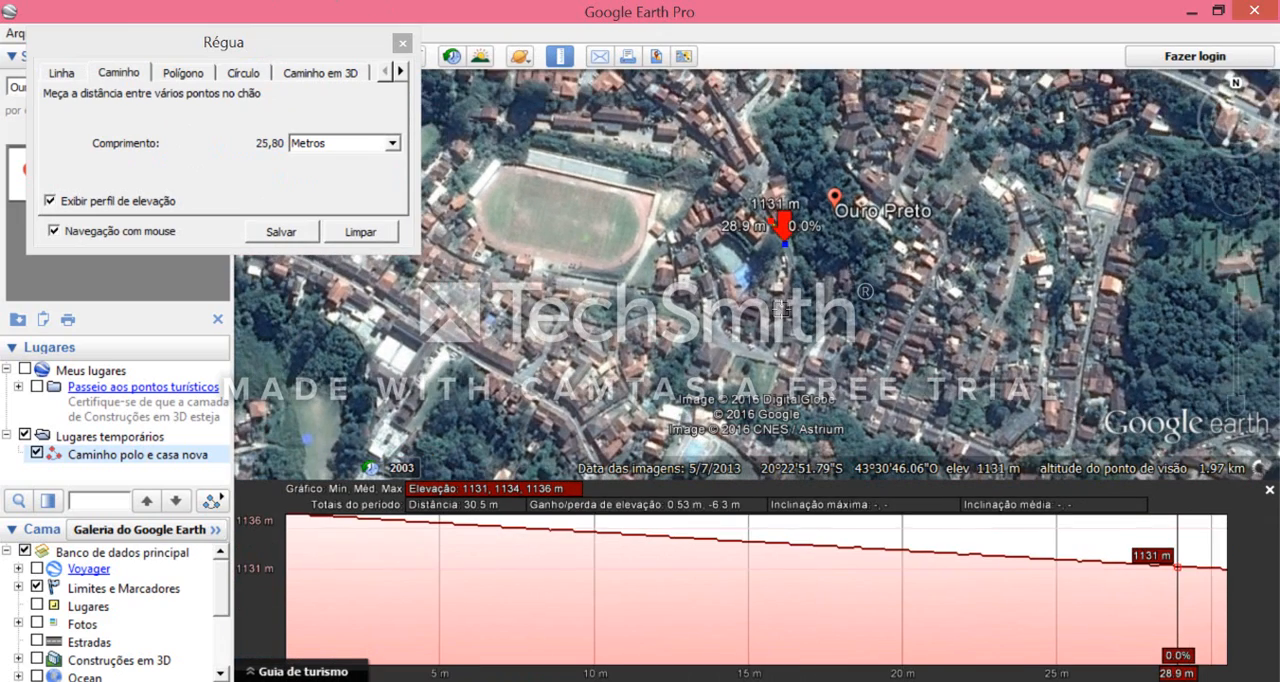
{"action": "left_click", "coordinate": [783, 315]}
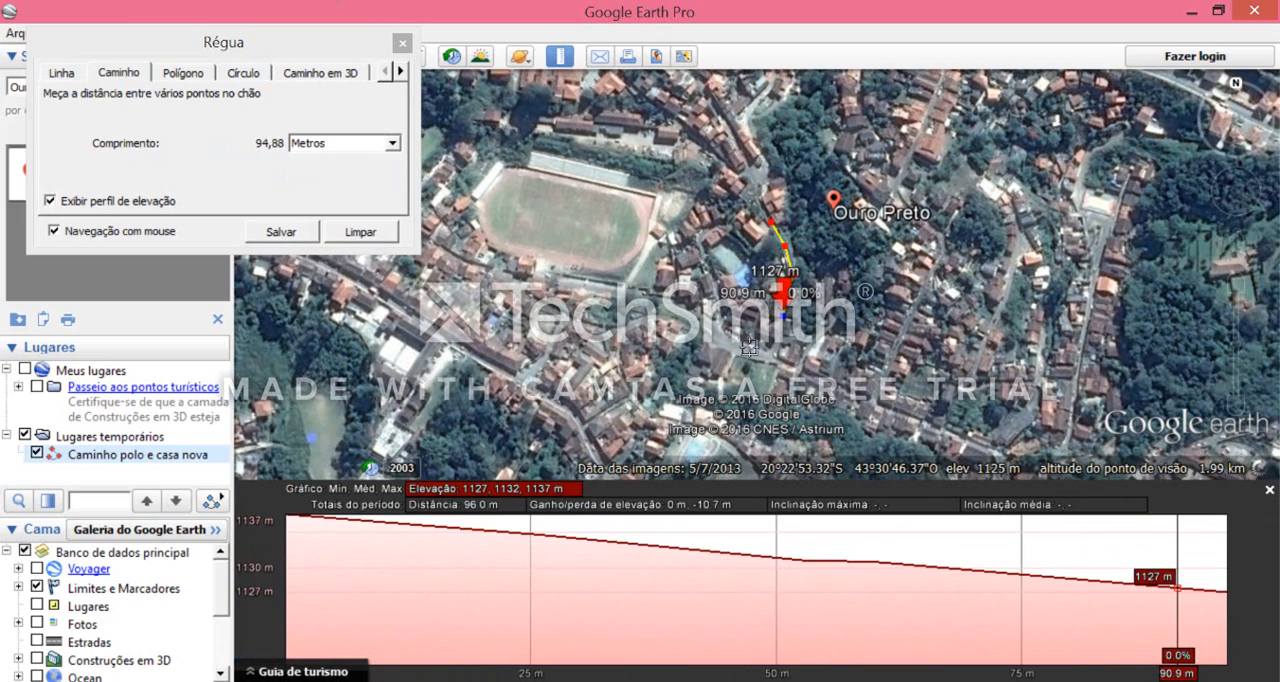
{"action": "left_click", "coordinate": [776, 362]}
- Extend the path west along the street south of the stadium, to a total length of about 288 m
{"action": "left_click", "coordinate": [745, 349]}
{"action": "left_click", "coordinate": [711, 344]}
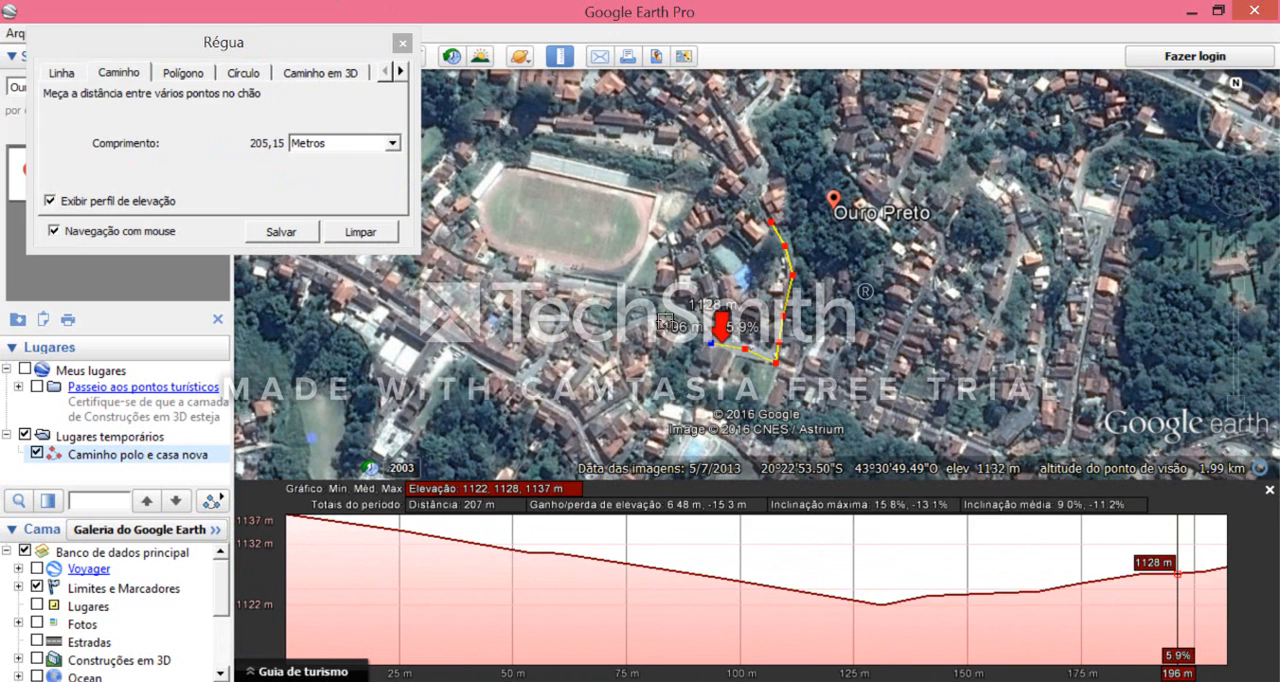
{"action": "left_click", "coordinate": [681, 329]}
{"action": "left_click", "coordinate": [656, 321]}
{"action": "left_click", "coordinate": [629, 331]}
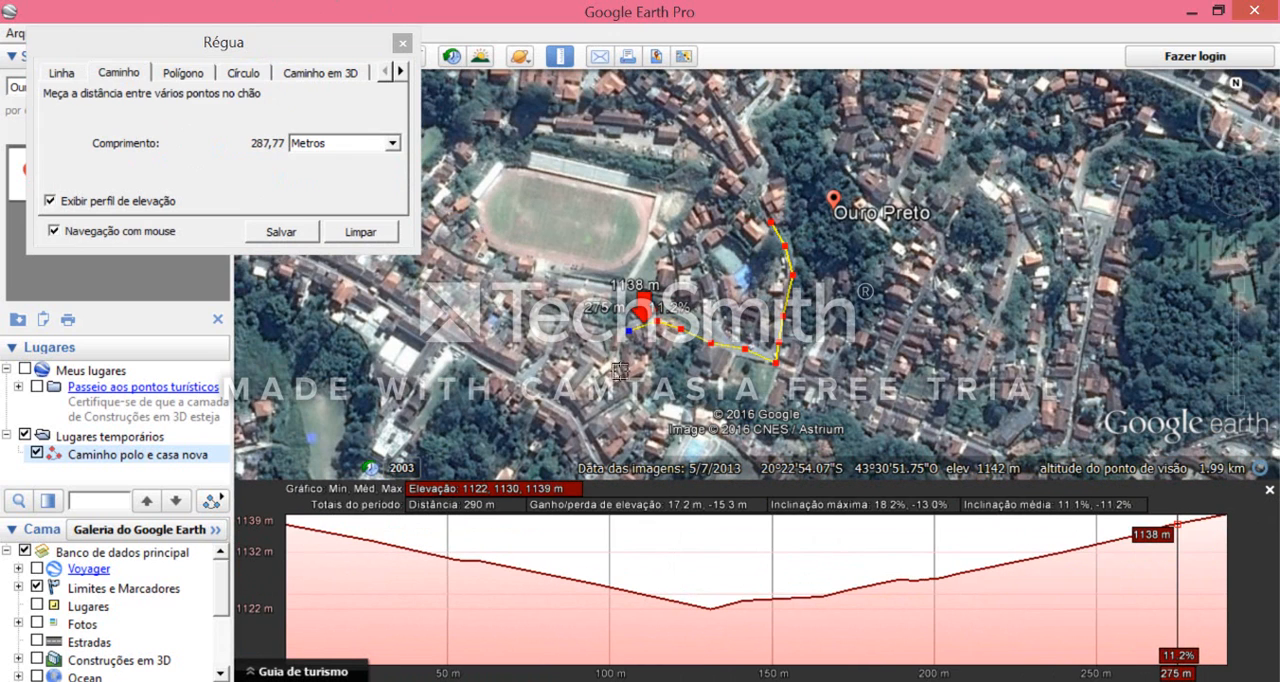
- Curve the path south and southeast along the street towards the swimming pool, ending at a total length of about 410 m
{"action": "left_click", "coordinate": [617, 351]}
{"action": "left_click", "coordinate": [625, 380]}
{"action": "left_click", "coordinate": [654, 412]}
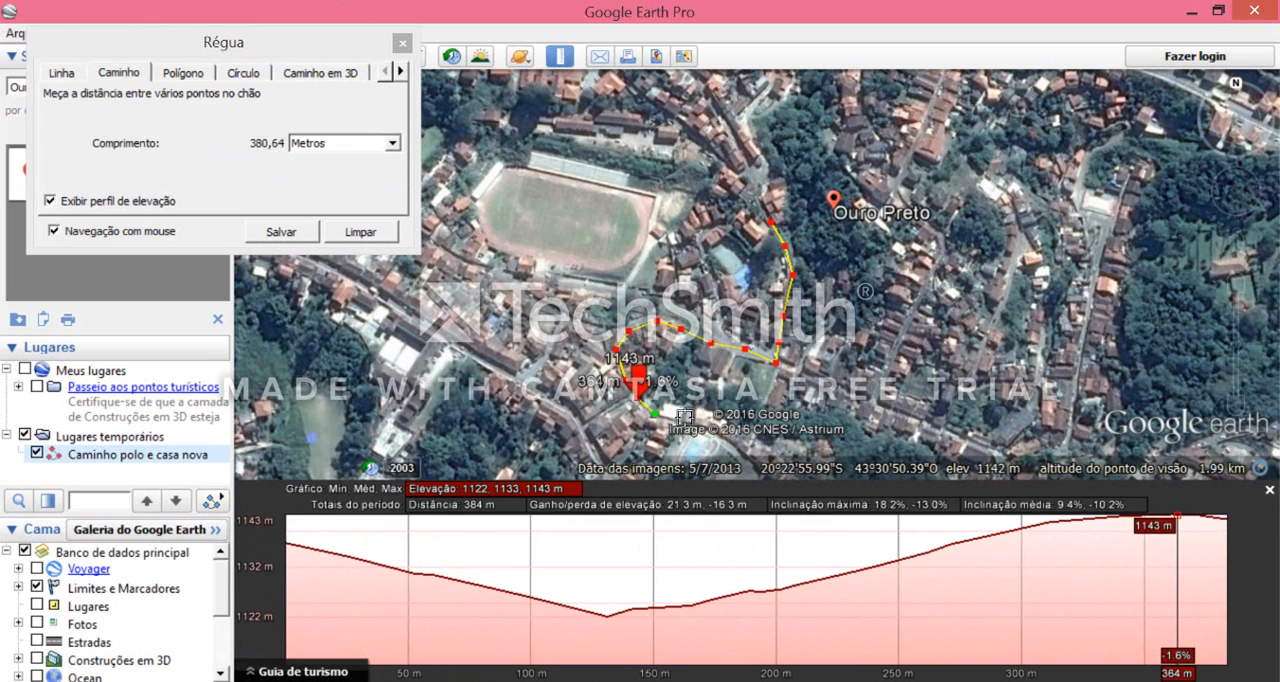
{"action": "left_click", "coordinate": [684, 422]}
{"action": "scroll", "coordinate": [756, 417], "scroll_direction": "down", "scroll_amount": 1}
{"action": "scroll", "coordinate": [757, 413], "scroll_direction": "down", "scroll_amount": 1}
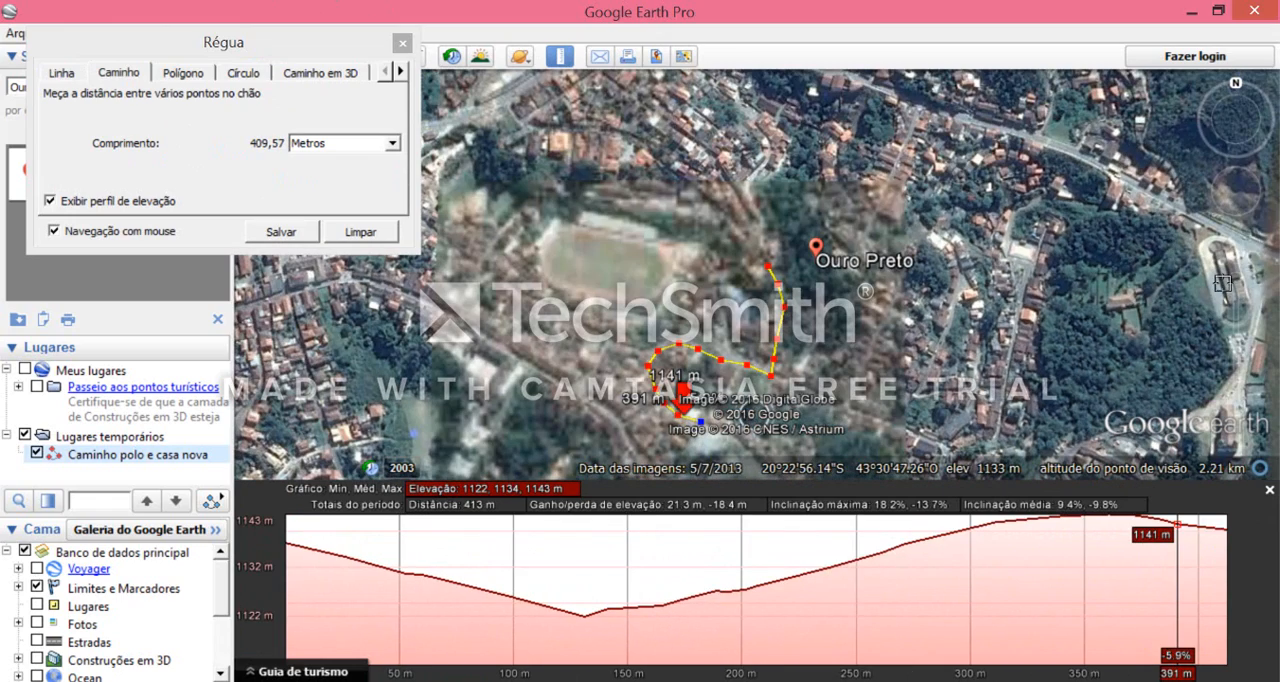
- Extend the path southeast past the swimming pool and back west along the next street, to a total length of about 573 m
{"action": "left_click", "coordinate": [1245, 211]}
{"action": "scroll", "coordinate": [620, 215], "scroll_direction": "up", "scroll_amount": 2}
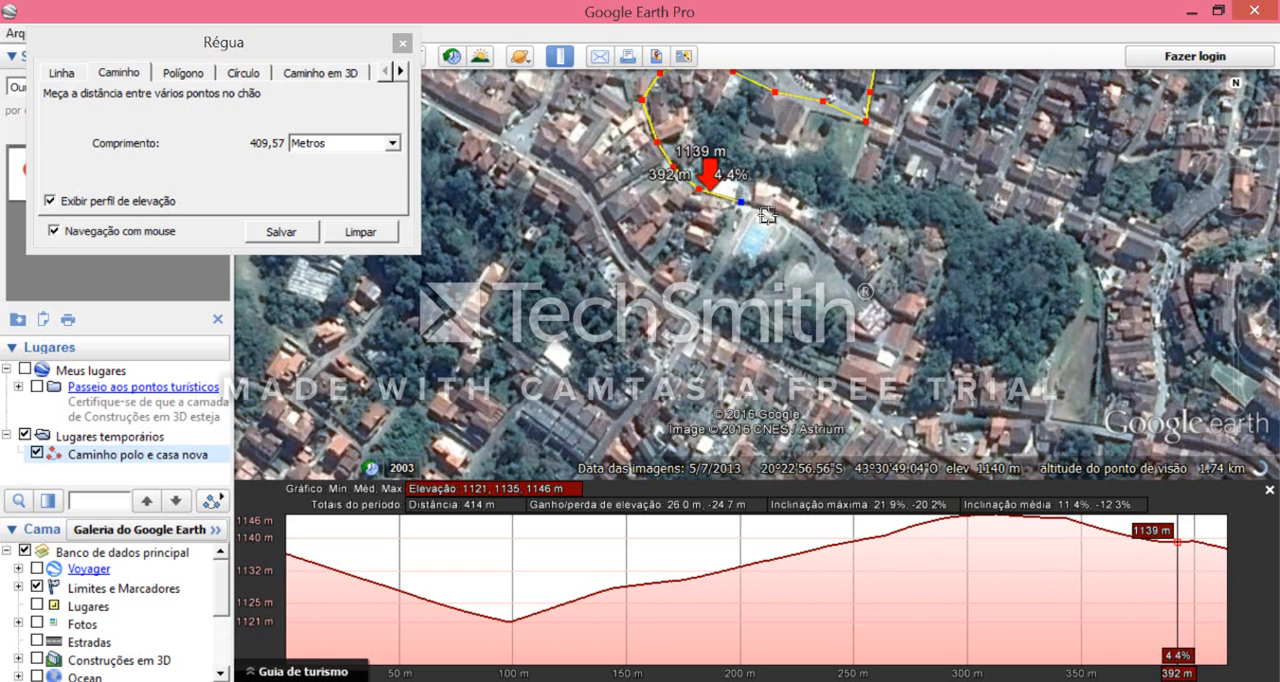
{"action": "left_click", "coordinate": [766, 215]}
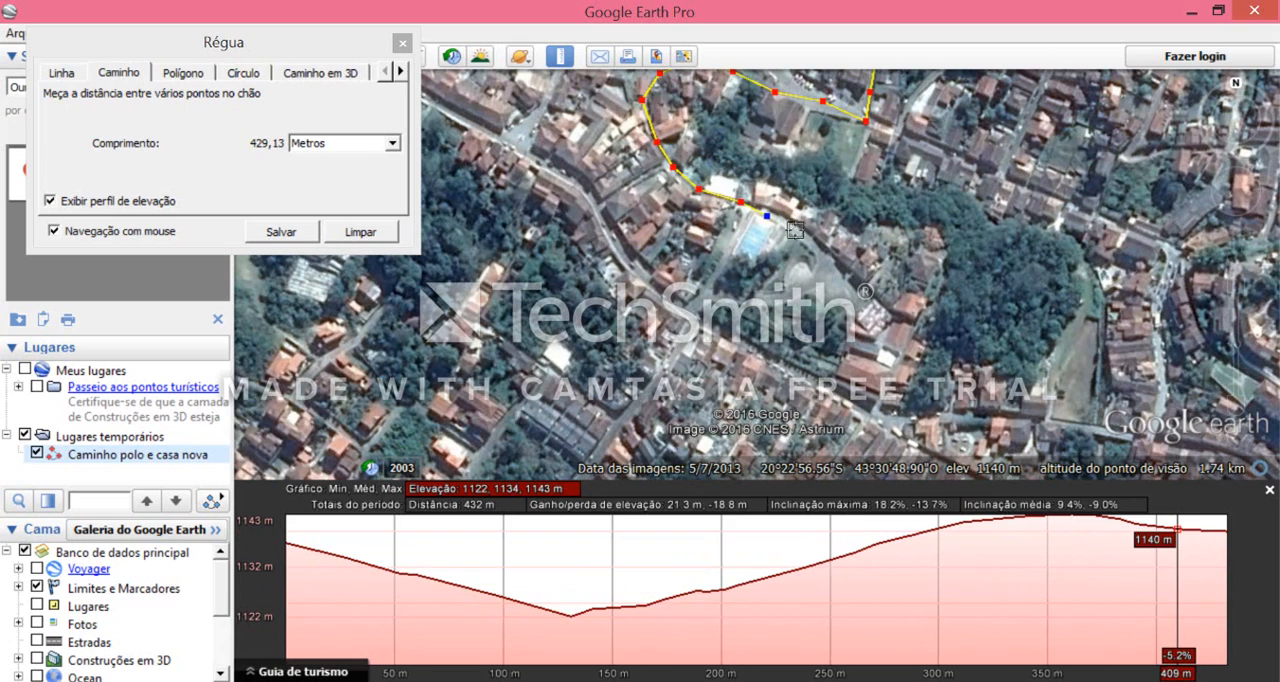
{"action": "left_click", "coordinate": [837, 260]}
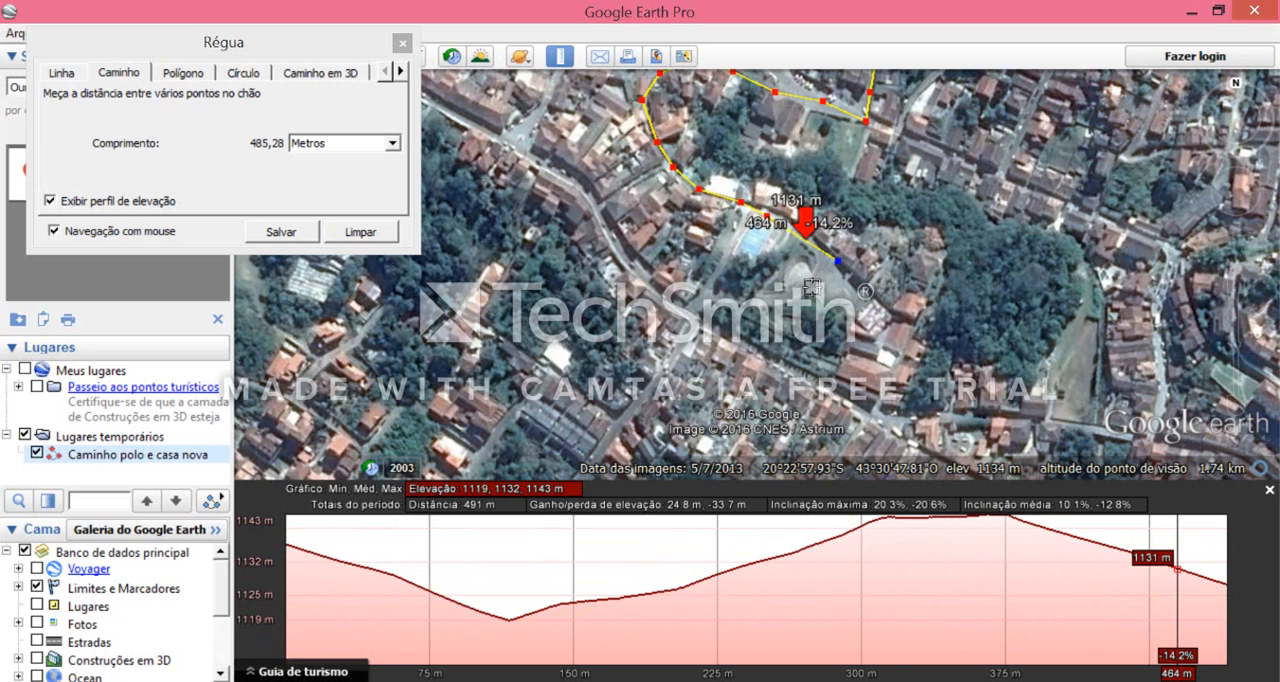
{"action": "left_click", "coordinate": [812, 288]}
{"action": "left_click", "coordinate": [779, 296]}
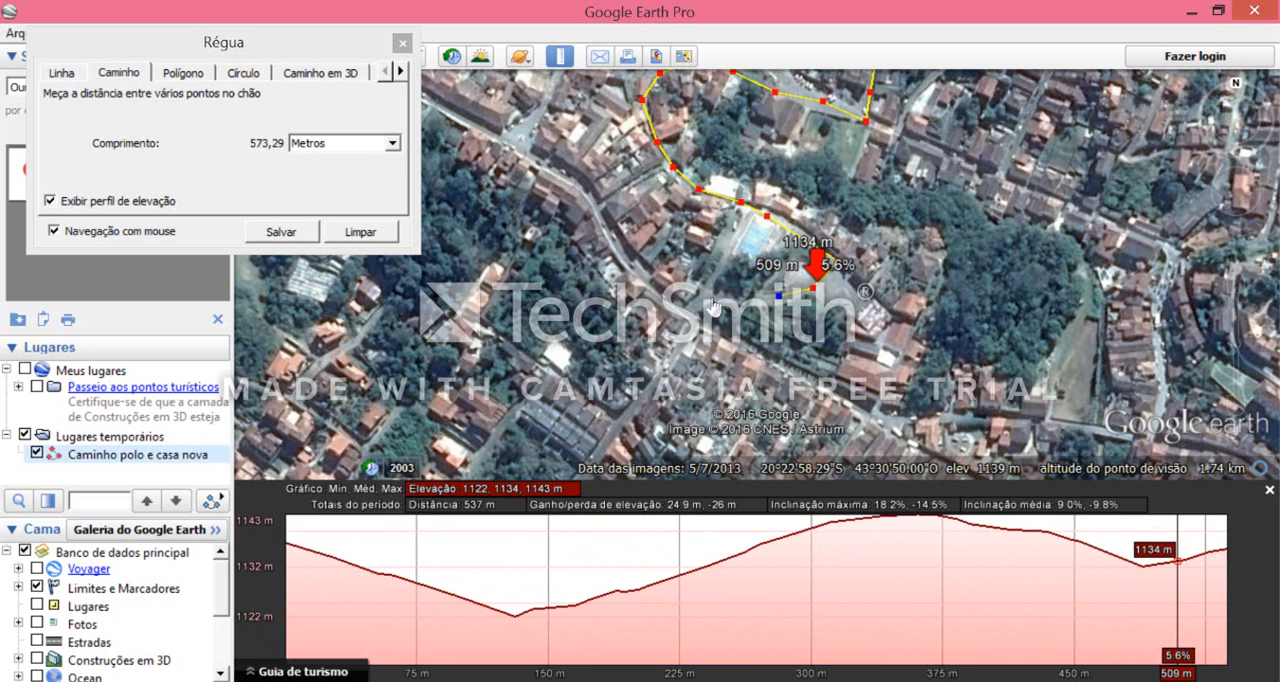
- Continue the path south and southwest along the street below the pool, ending at a total length of about 774 m
{"action": "left_click", "coordinate": [695, 304]}
{"action": "left_click", "coordinate": [689, 333]}
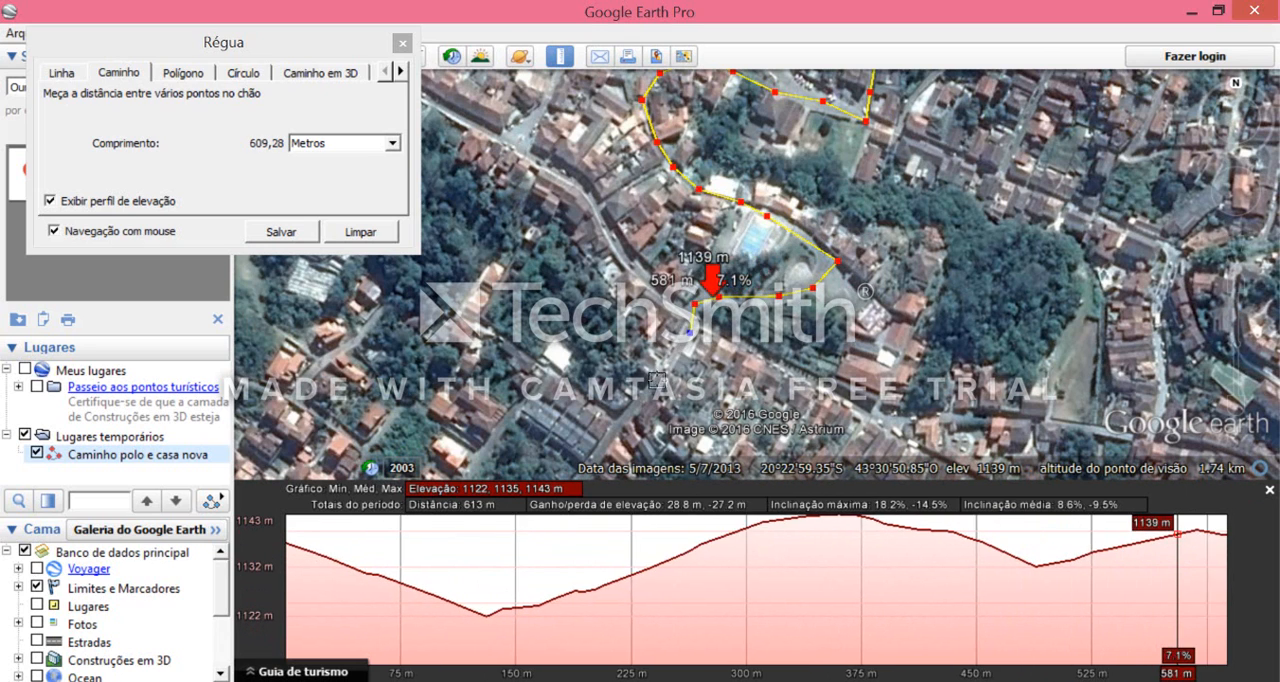
{"action": "left_click", "coordinate": [670, 360]}
{"action": "left_click", "coordinate": [646, 393]}
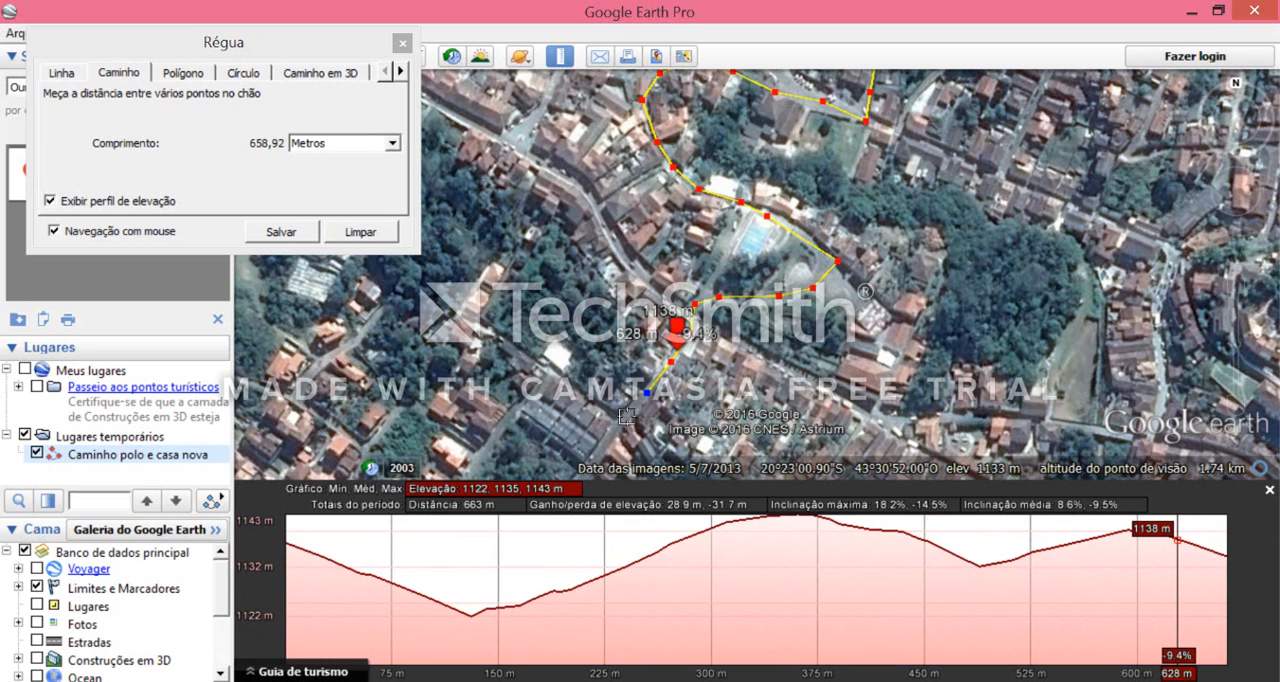
{"action": "left_click", "coordinate": [626, 416]}
{"action": "left_click", "coordinate": [601, 443]}
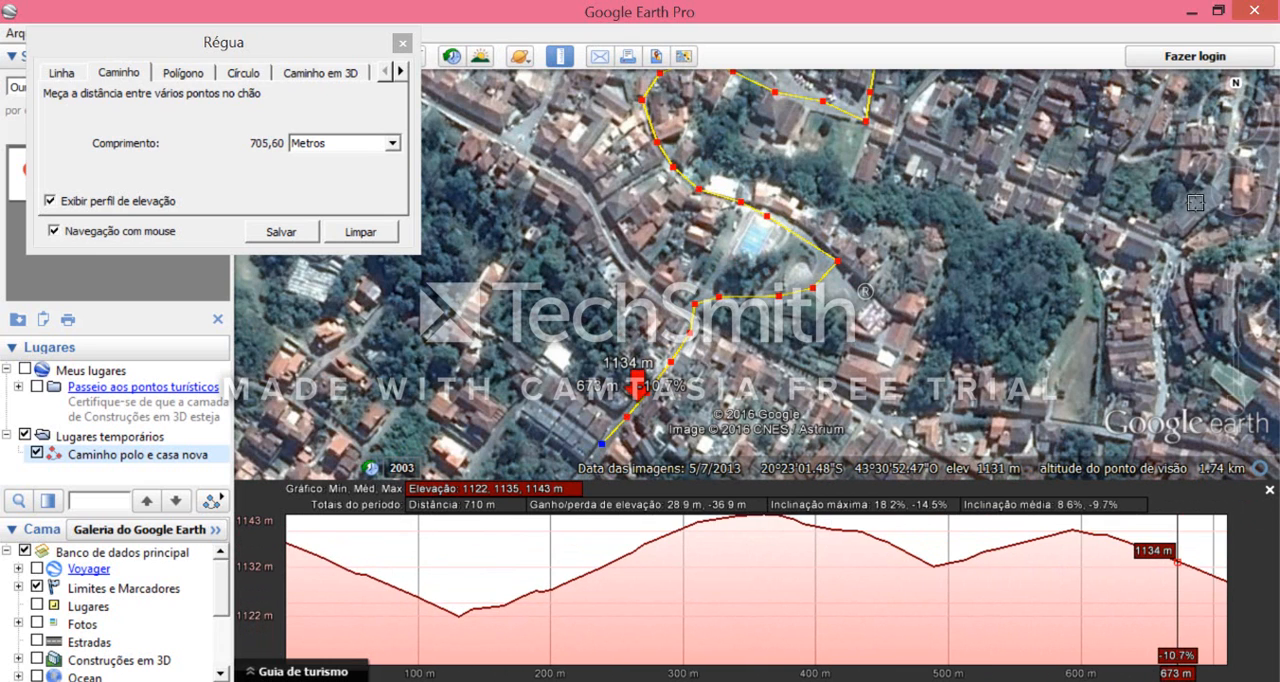
{"action": "left_click", "coordinate": [1238, 207]}
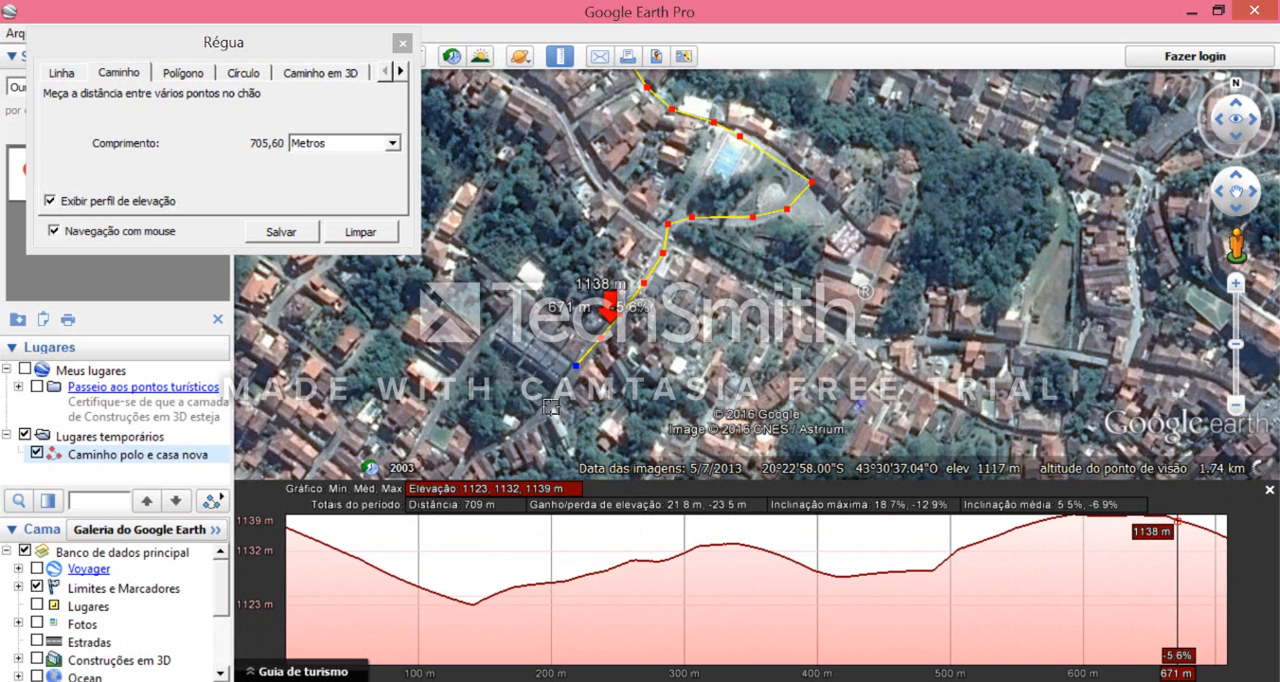
{"action": "left_click", "coordinate": [551, 406]}
{"action": "left_click", "coordinate": [512, 437]}
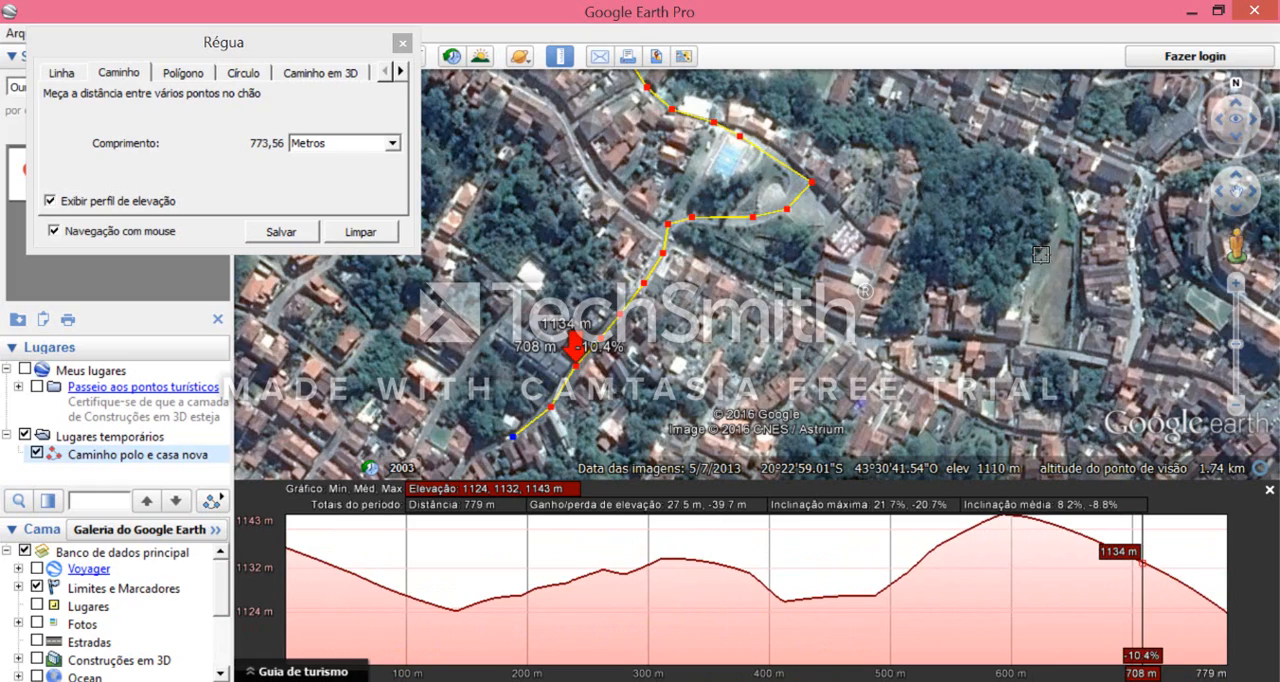
- Save the measured route as a path named "Caminho Ouro Preto"
{"action": "scroll", "coordinate": [1040, 254], "scroll_direction": "down", "scroll_amount": 2}
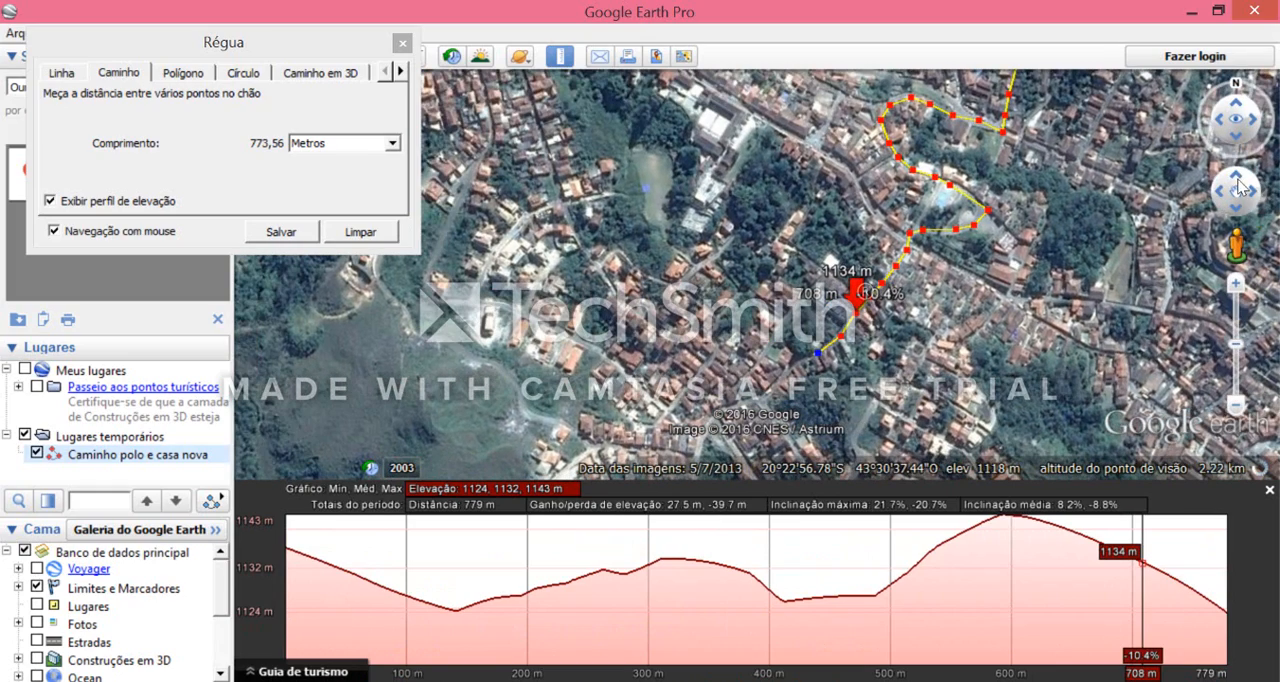
{"action": "left_click_drag", "start_coordinate": [904, 134], "coordinate": [827, 127]}
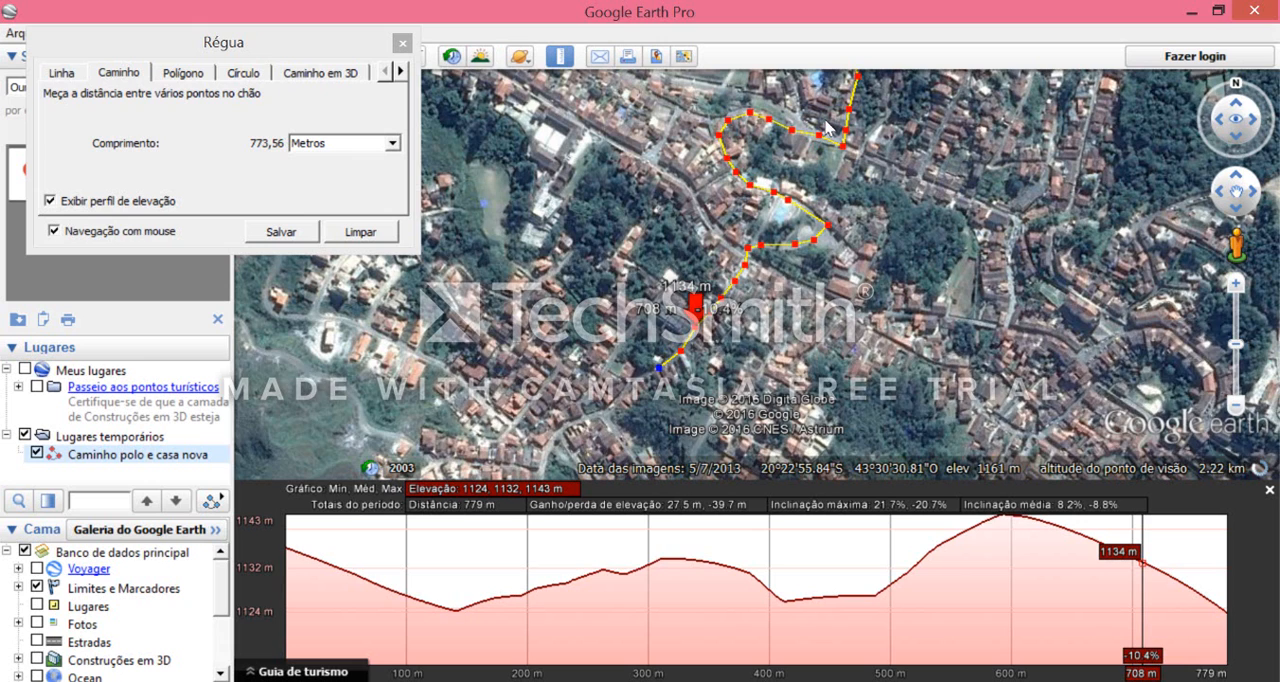
{"action": "left_click", "coordinate": [1238, 180]}
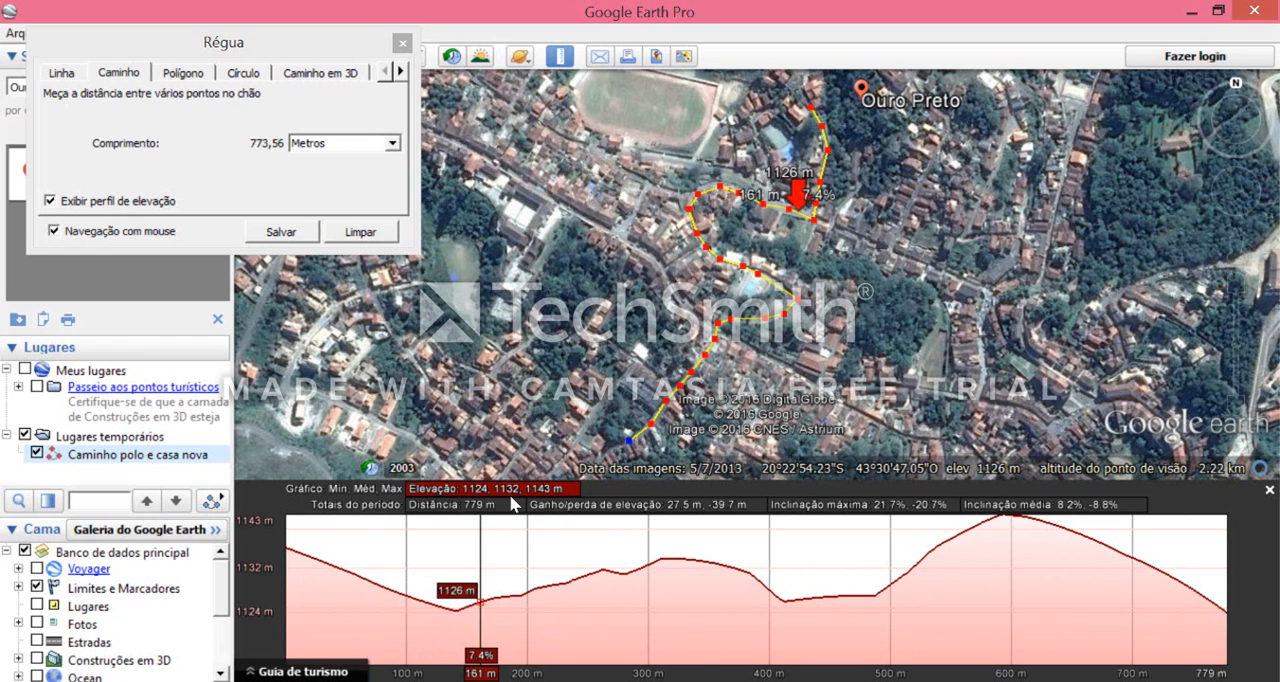
{"action": "left_click", "coordinate": [281, 232]}
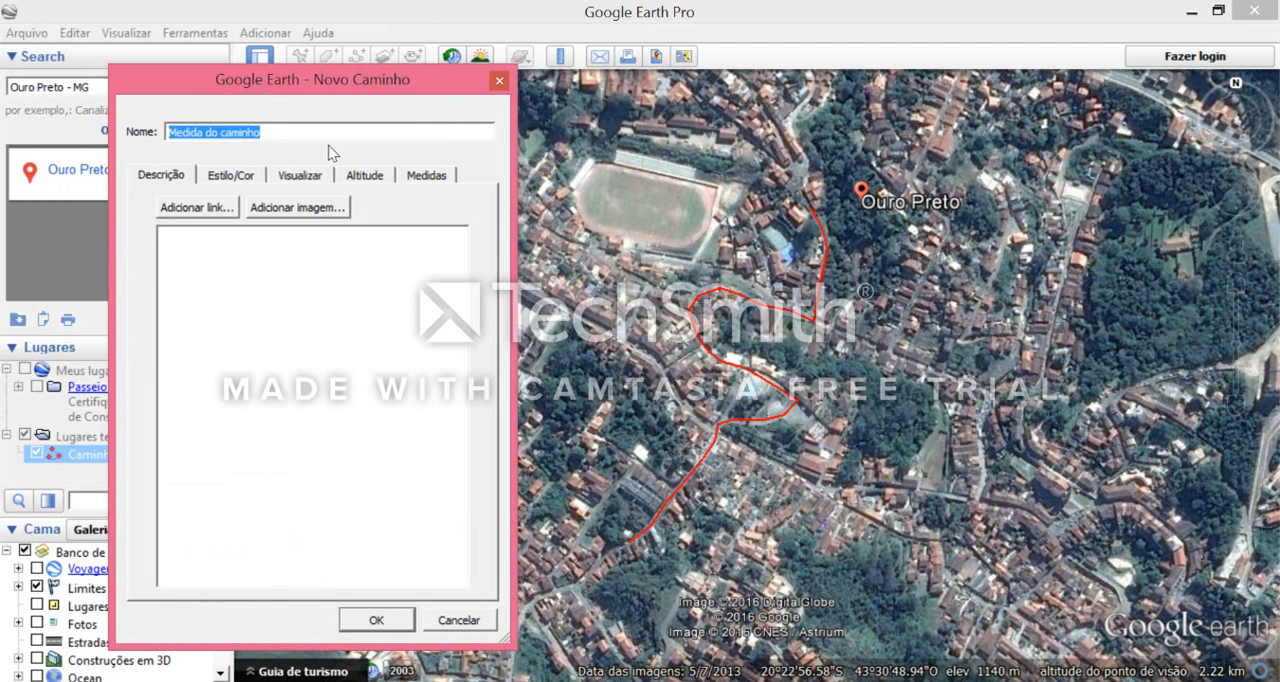
{"action": "type", "text": "Caminho Ouro Preto"}
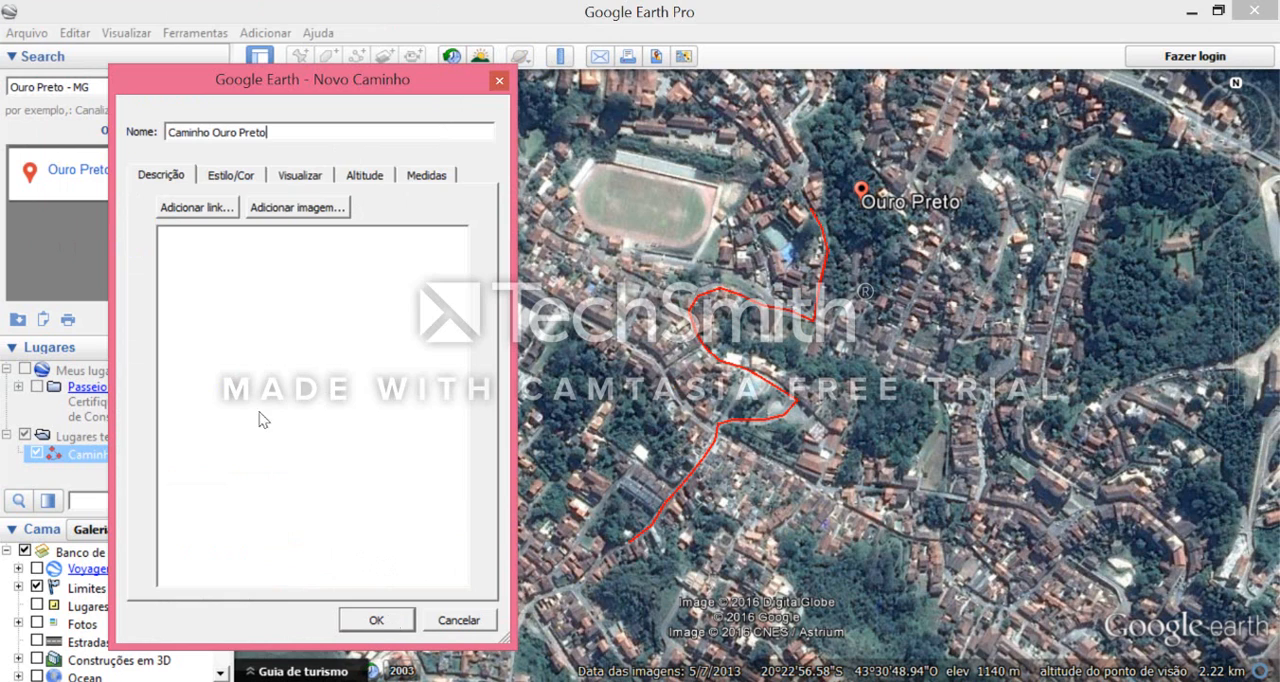
{"action": "key", "text": "Return"}
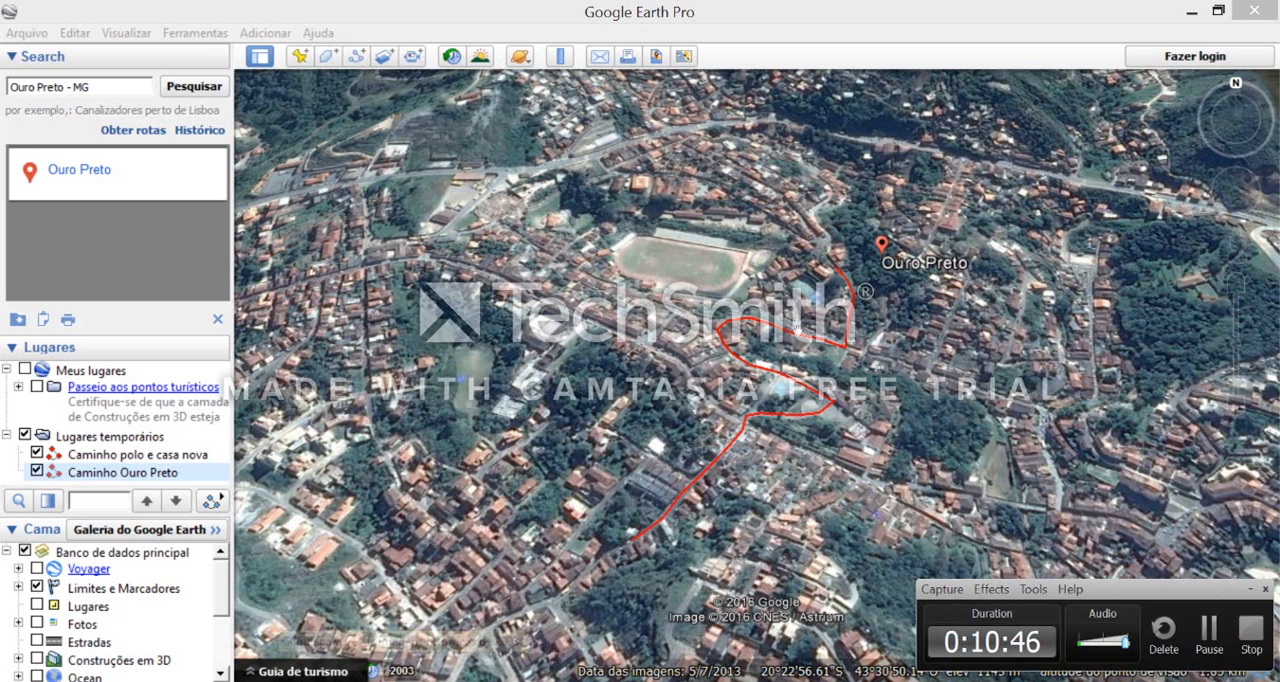
- View the elevation profile of the saved path "Caminho Ouro Preto" and close it again
{"action": "right_click", "coordinate": [165, 480]}
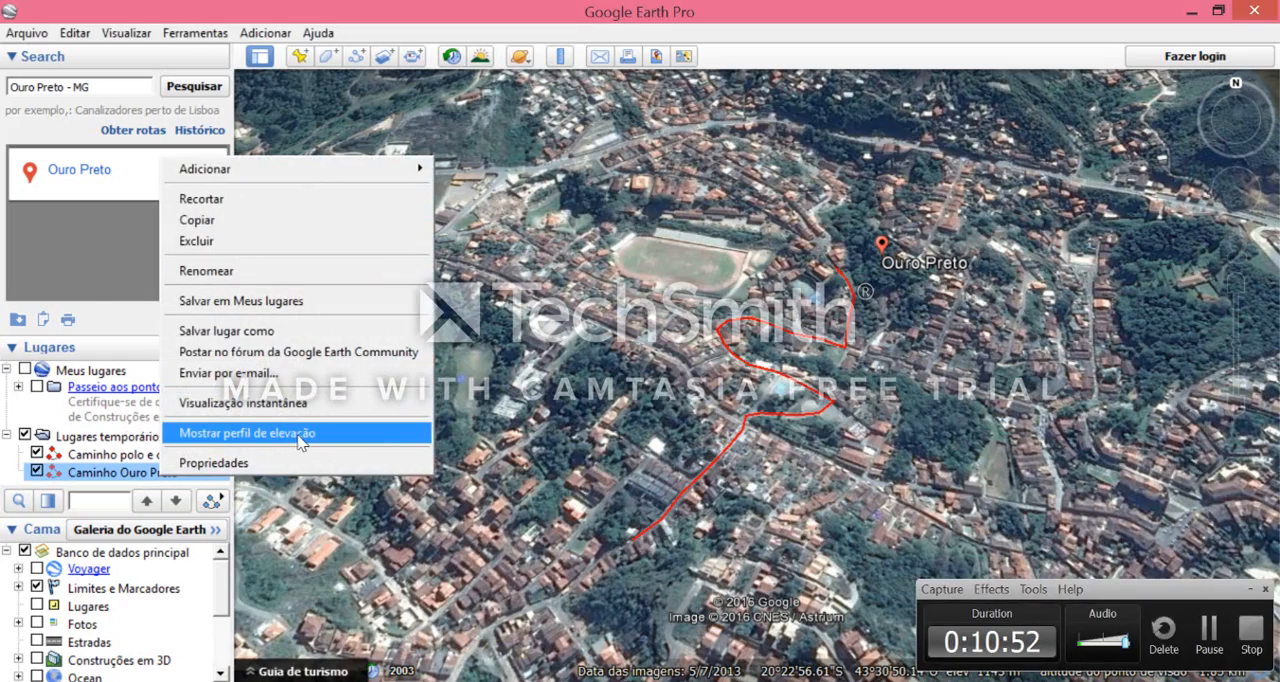
{"action": "left_click", "coordinate": [220, 432]}
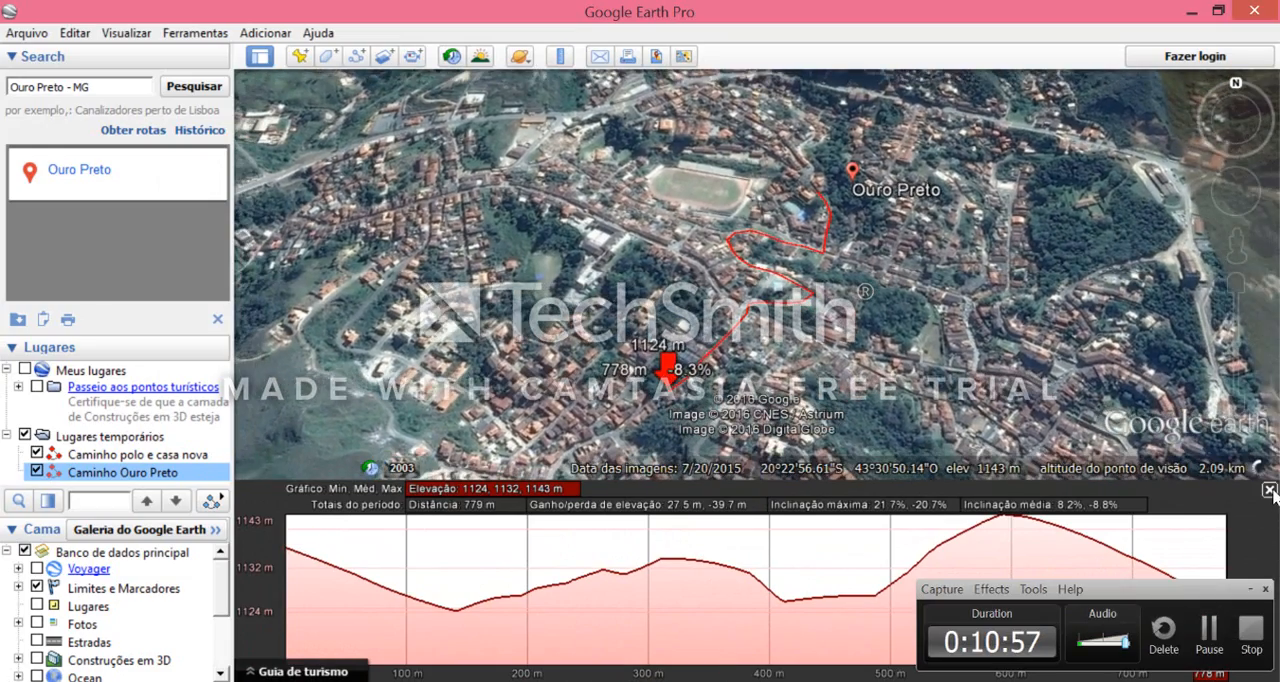
{"action": "left_click", "coordinate": [1269, 490]}
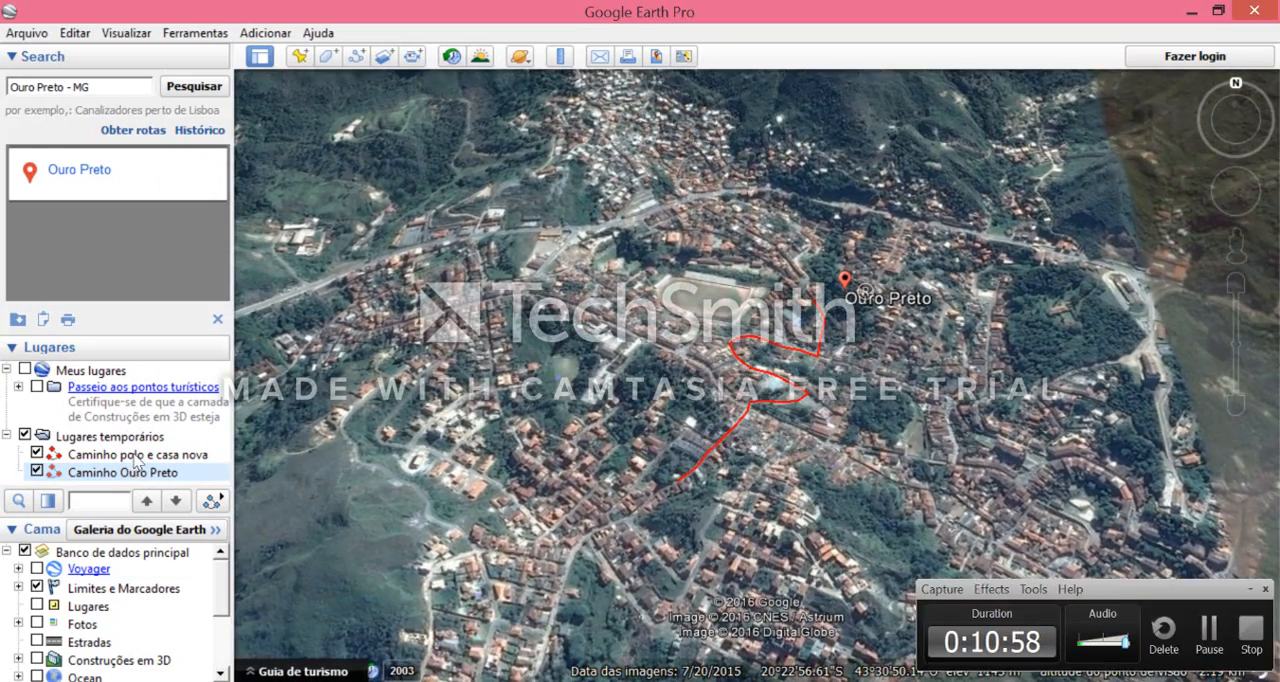
- Fly to the saved path "Caminho polo e casa nova" and enlarge the layer list area
{"action": "double_click", "coordinate": [136, 456]}
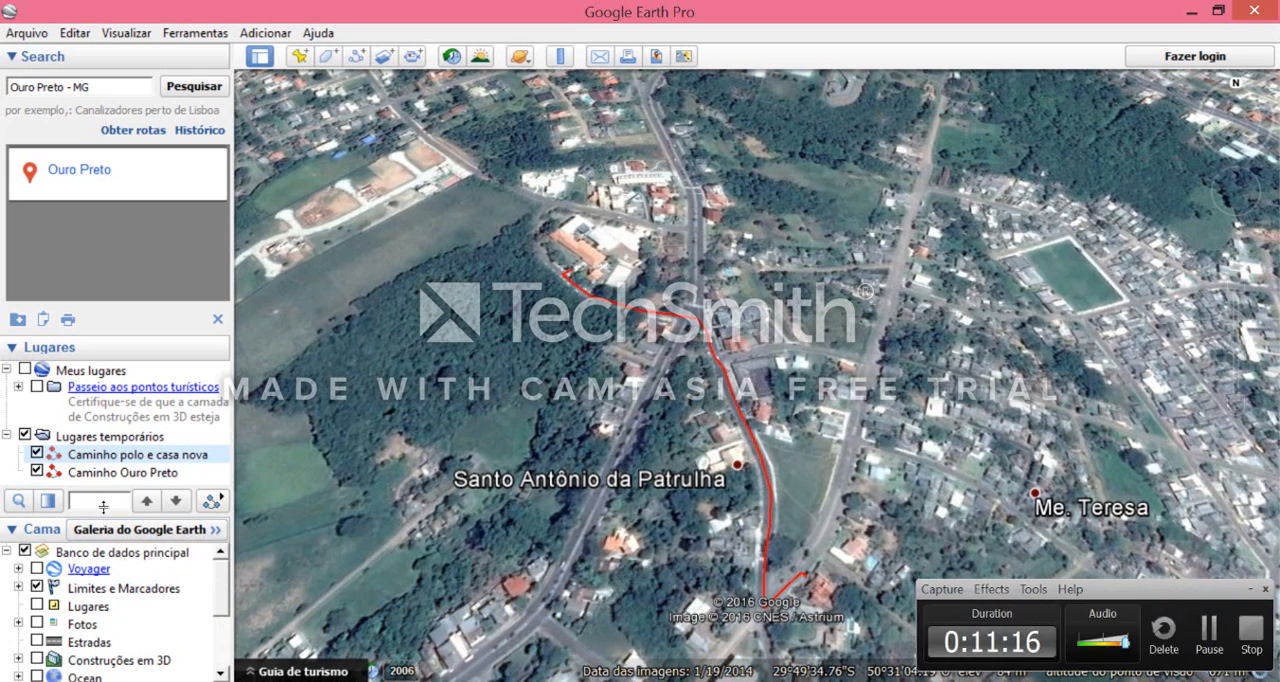
{"action": "left_click_drag", "start_coordinate": [103, 507], "coordinate": [113, 450]}
{"action": "left_click_drag", "start_coordinate": [148, 328], "coordinate": [150, 231]}
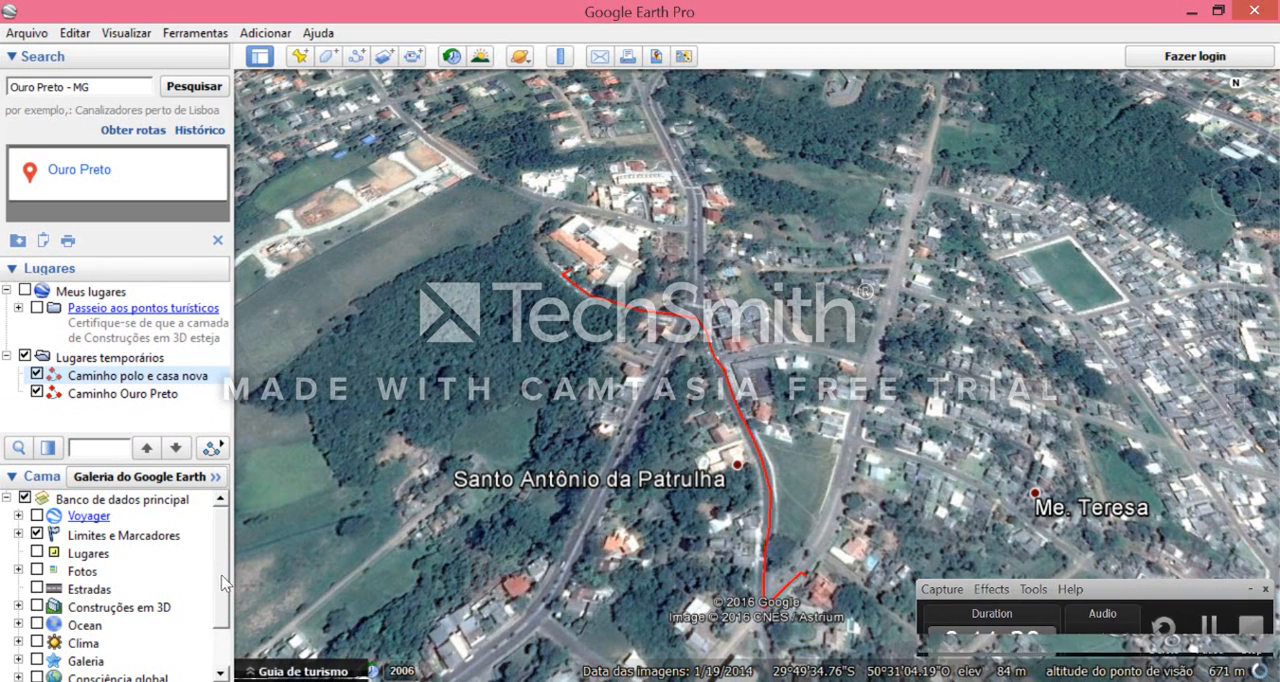
- Turn on the 3D buildings layer (Construções em 3D) in the primary database
{"action": "scroll", "coordinate": [222, 583], "scroll_direction": "down", "scroll_amount": 1}
{"action": "scroll", "coordinate": [222, 622], "scroll_direction": "up", "scroll_amount": 1}
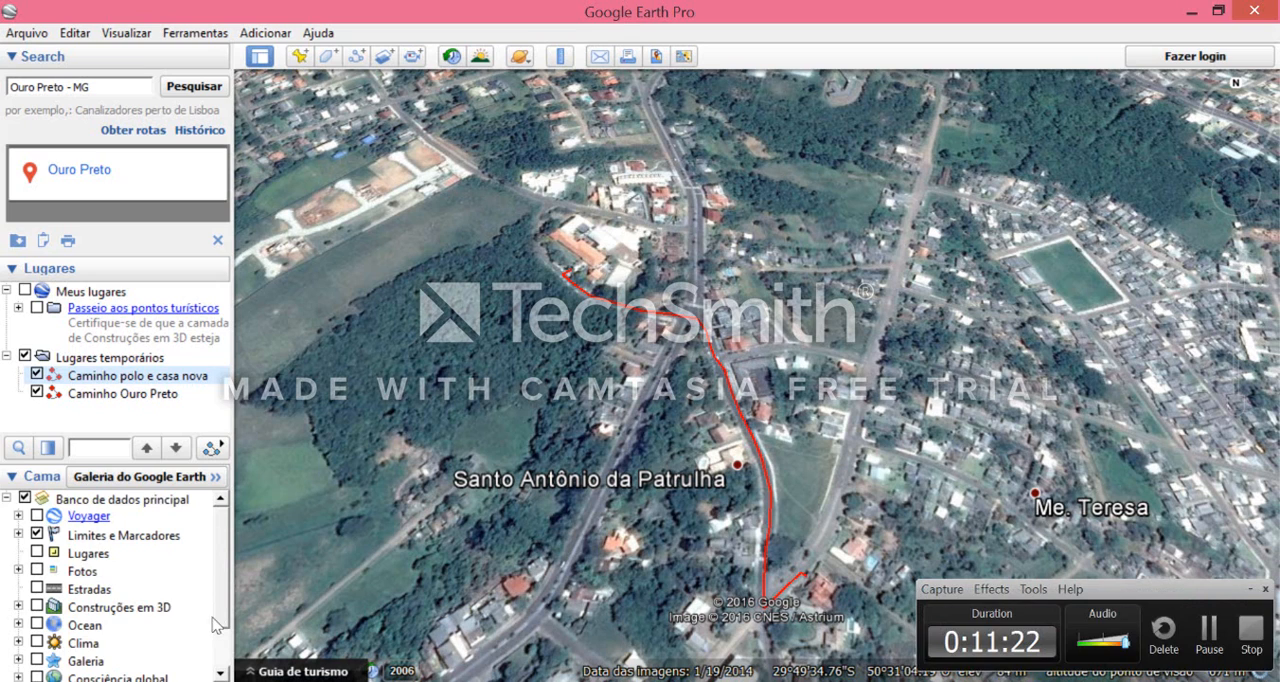
{"action": "scroll", "coordinate": [217, 630], "scroll_direction": "down", "scroll_amount": 1}
{"action": "scroll", "coordinate": [222, 551], "scroll_direction": "up", "scroll_amount": 1}
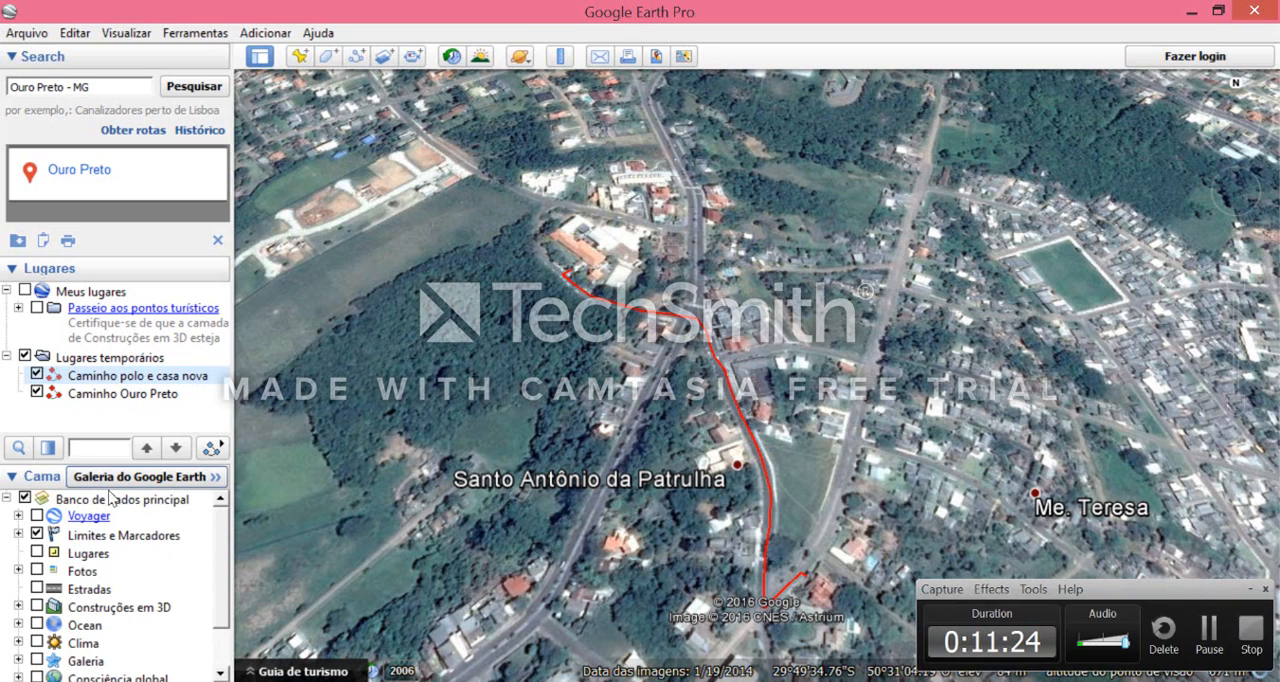
{"action": "scroll", "coordinate": [222, 560], "scroll_direction": "down", "scroll_amount": 1}
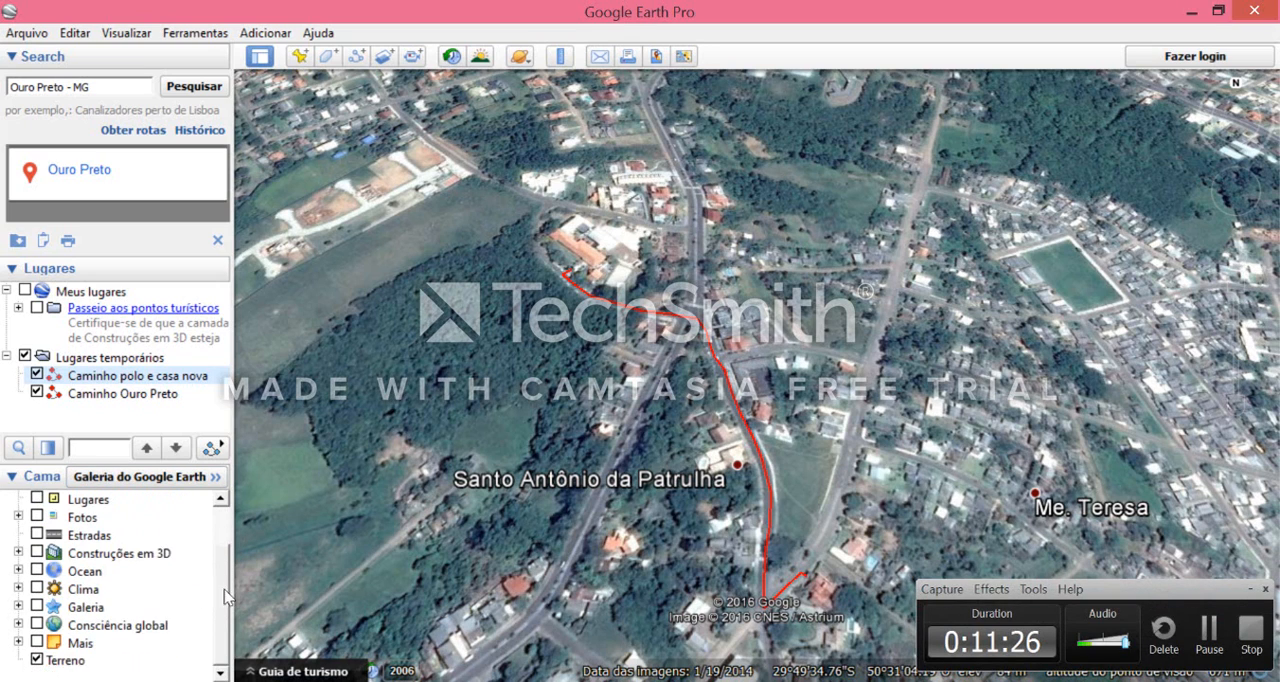
{"action": "scroll", "coordinate": [226, 590], "scroll_direction": "up", "scroll_amount": 1}
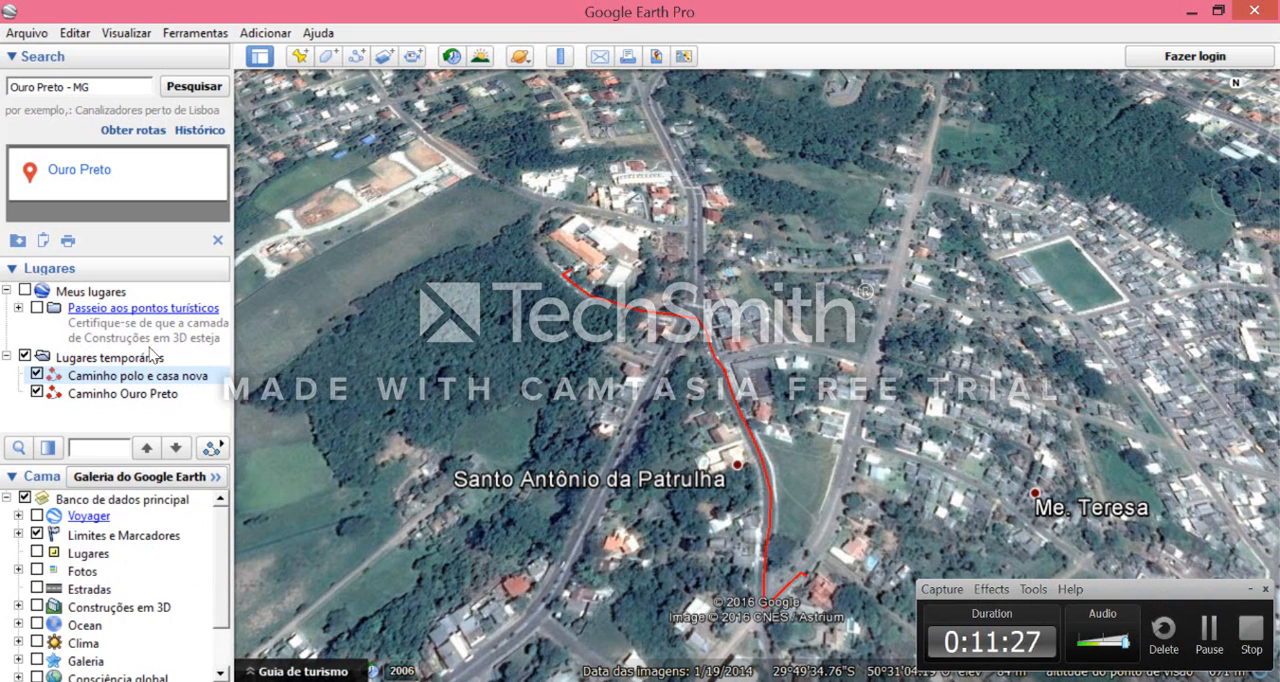
{"action": "left_click", "coordinate": [37, 607]}
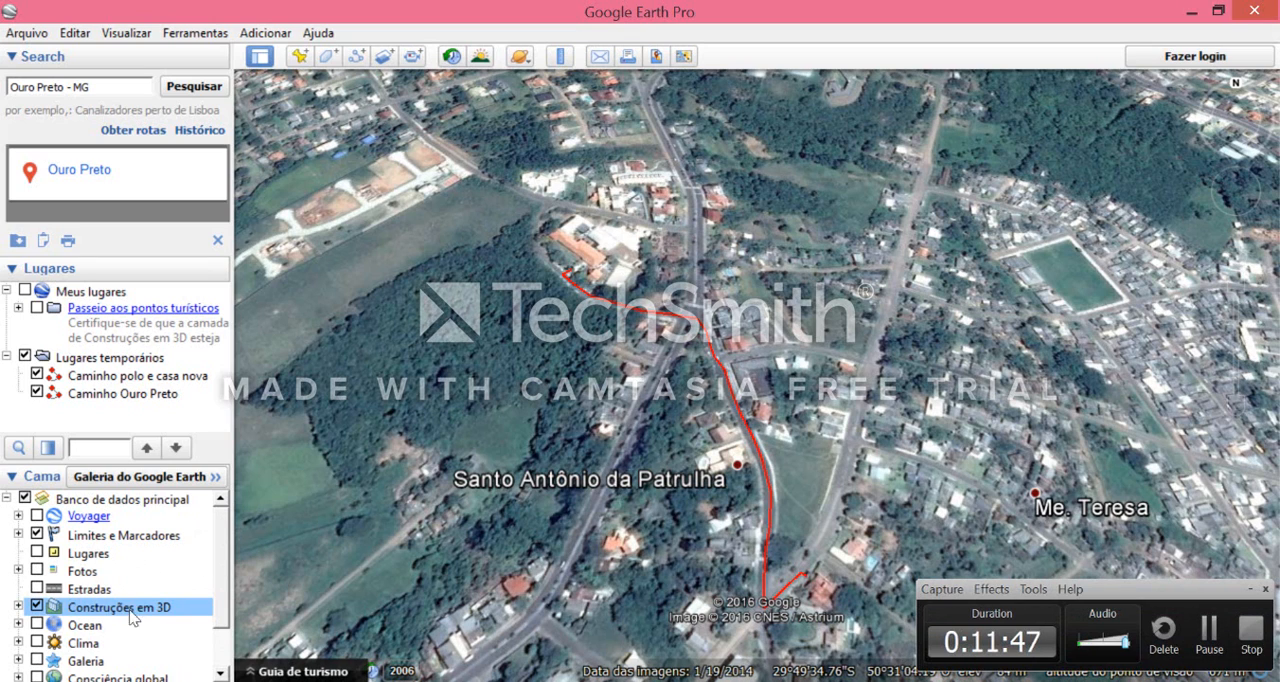
{"action": "left_click_drag", "start_coordinate": [220, 578], "coordinate": [220, 547]}
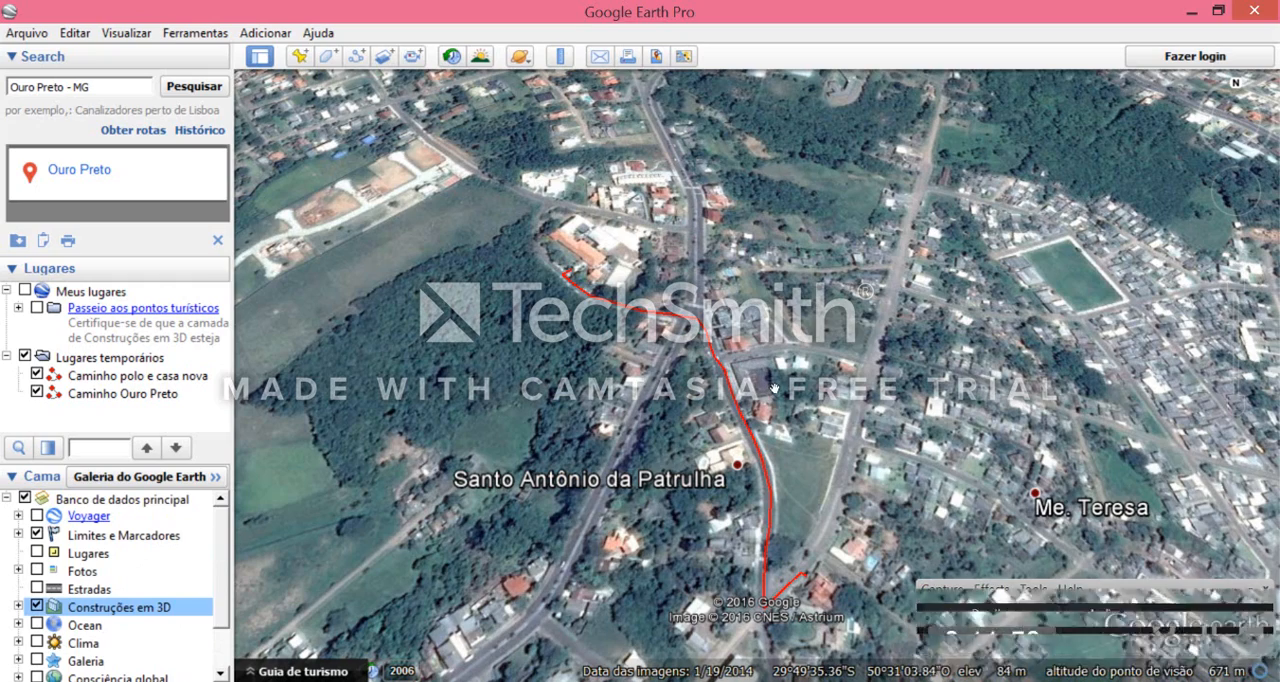
- Play the tour along the saved path "Caminho polo e casa nova" and view where it ends
{"action": "left_click_drag", "start_coordinate": [727, 369], "coordinate": [725, 401]}
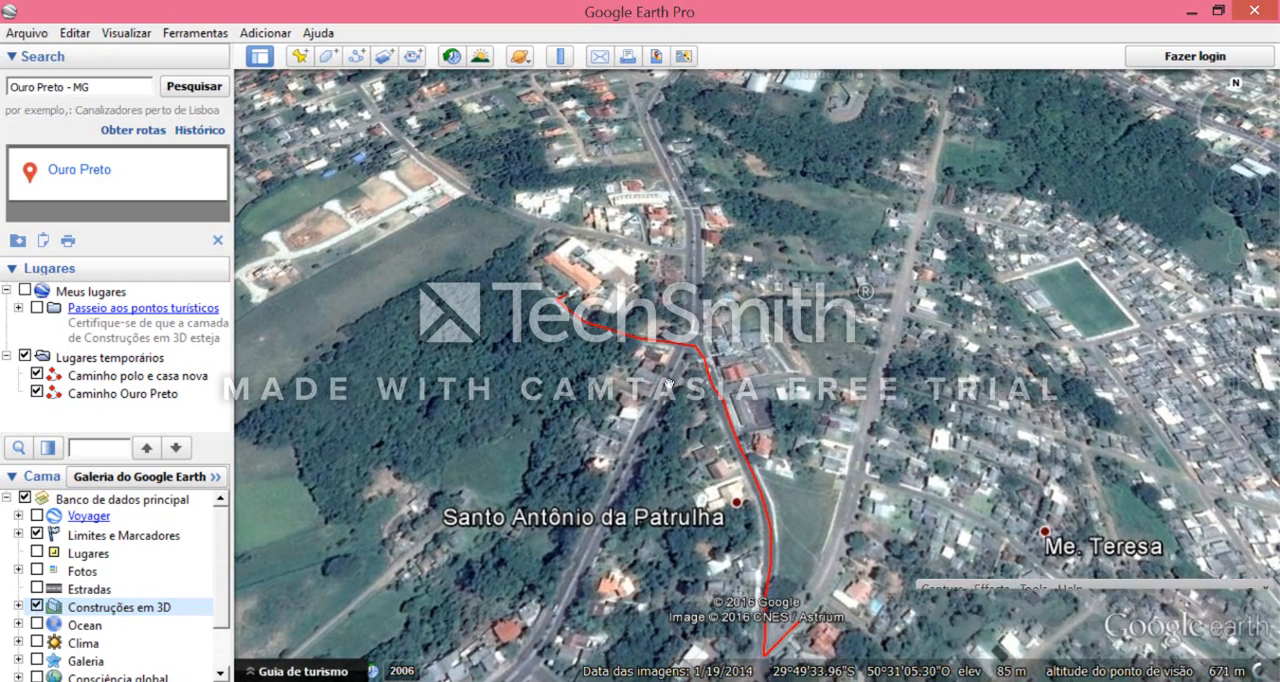
{"action": "left_click_drag", "start_coordinate": [640, 363], "coordinate": [580, 294]}
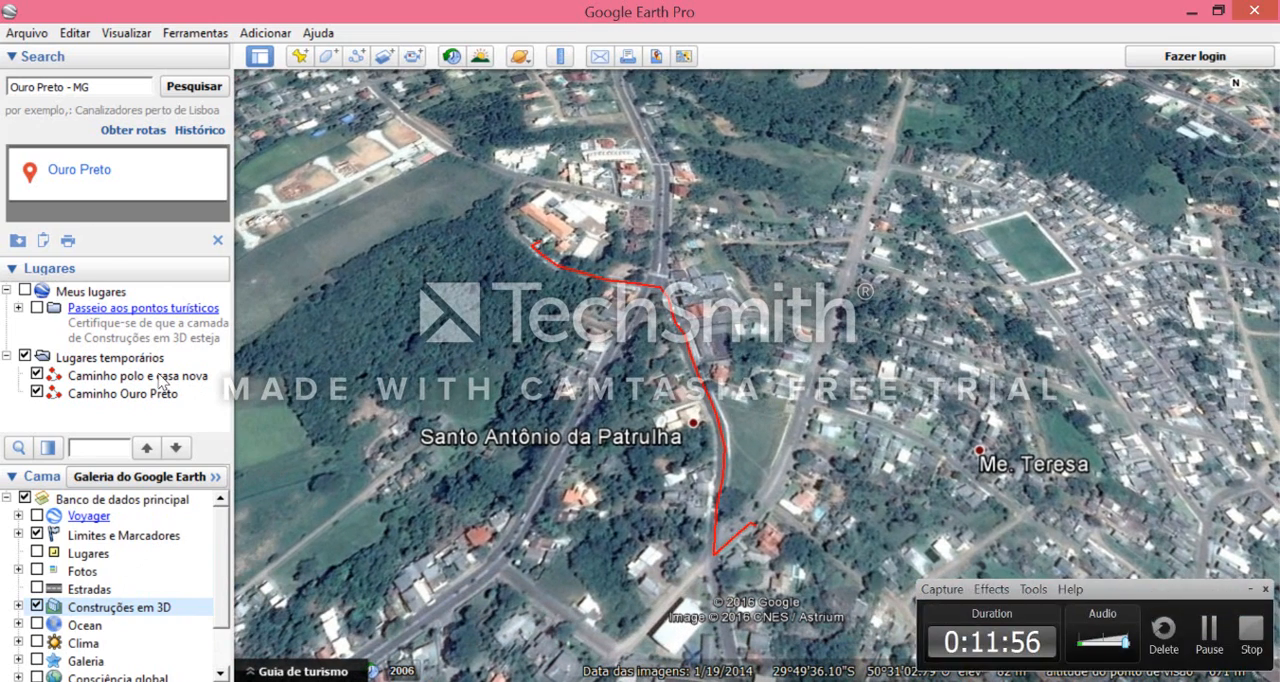
{"action": "left_click", "coordinate": [190, 378]}
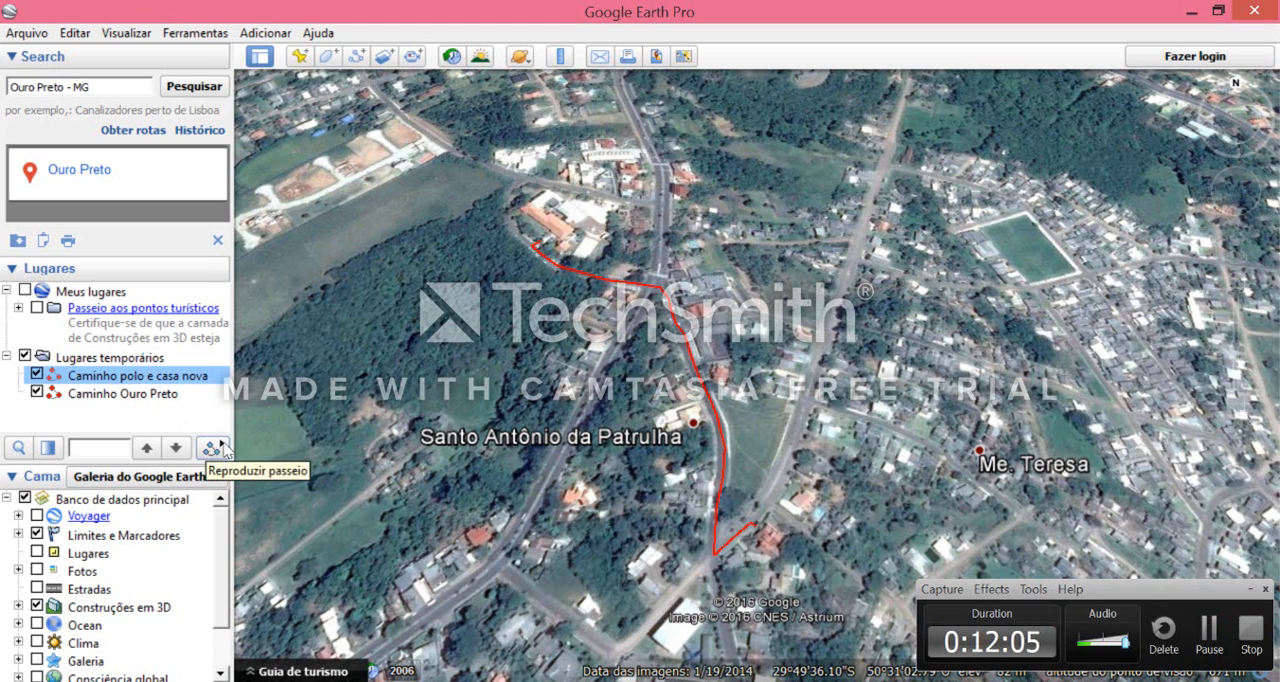
{"action": "left_click", "coordinate": [138, 312]}
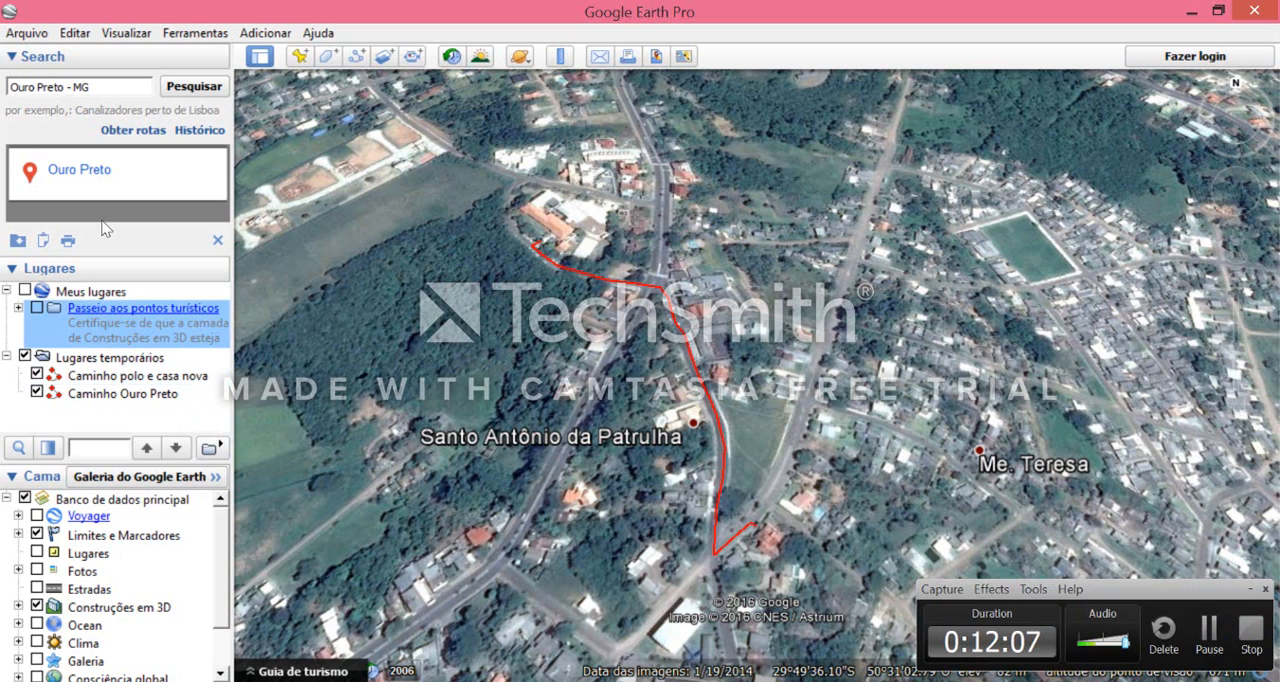
{"action": "left_click", "coordinate": [95, 291]}
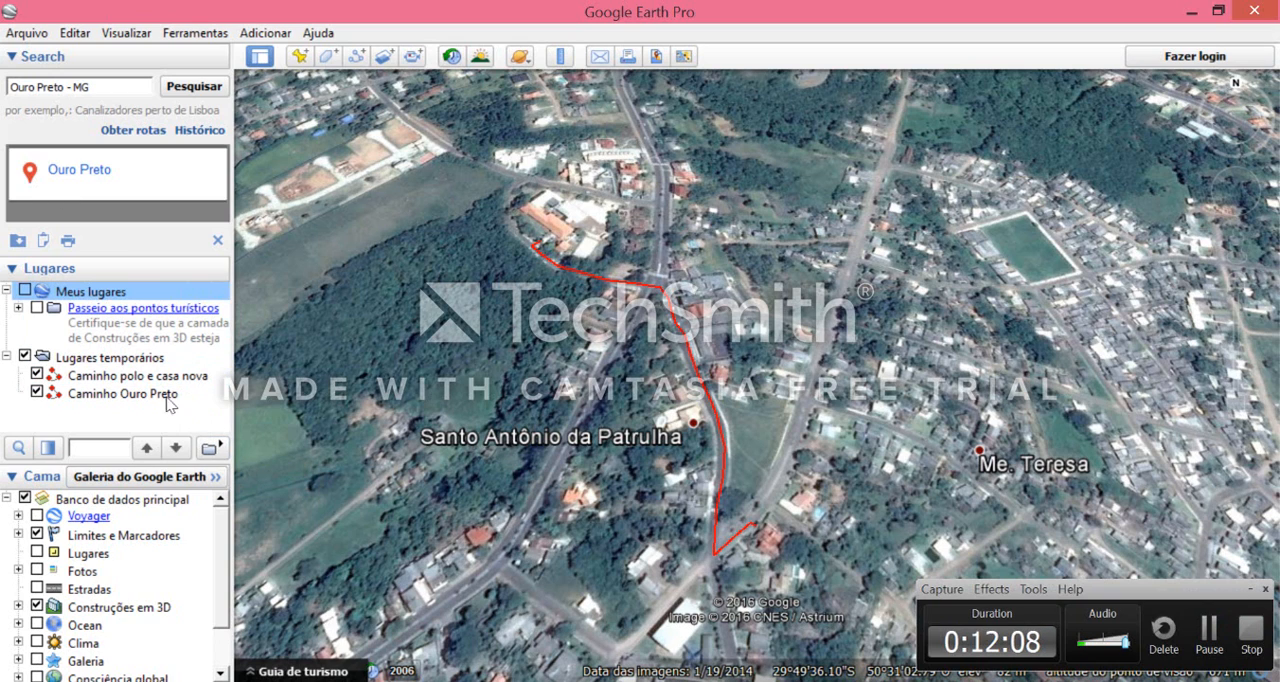
{"action": "left_click", "coordinate": [145, 359]}
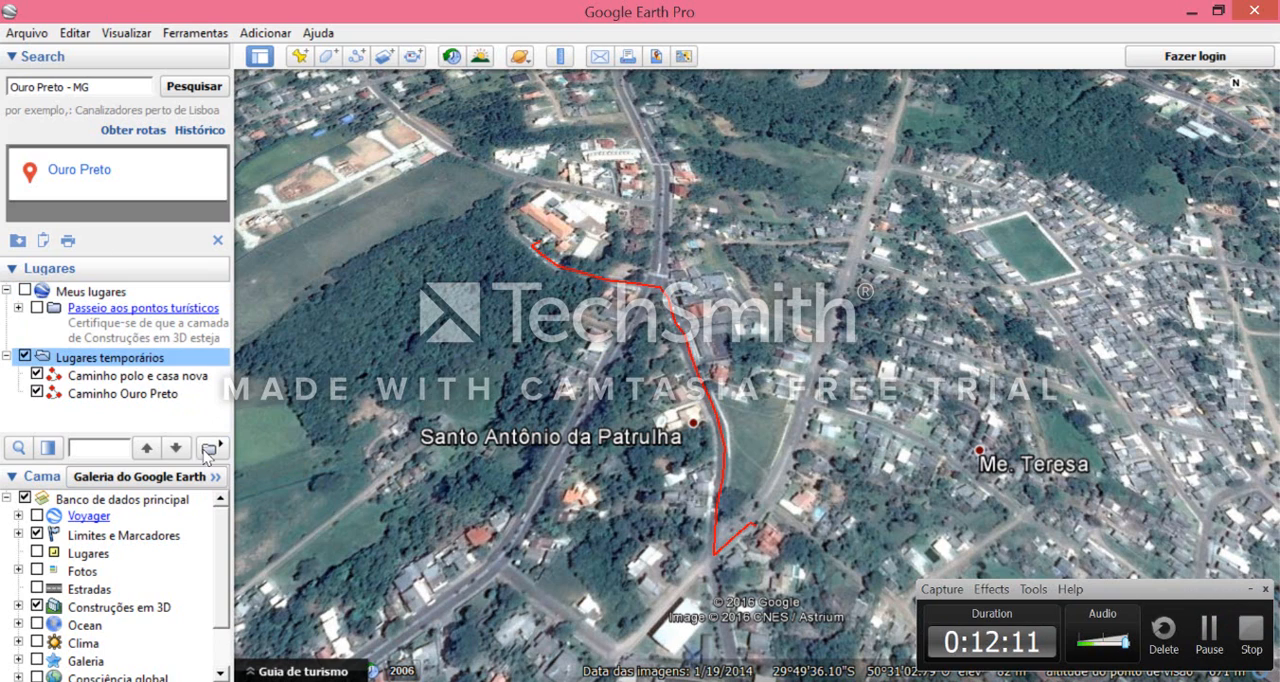
{"action": "left_click", "coordinate": [148, 377]}
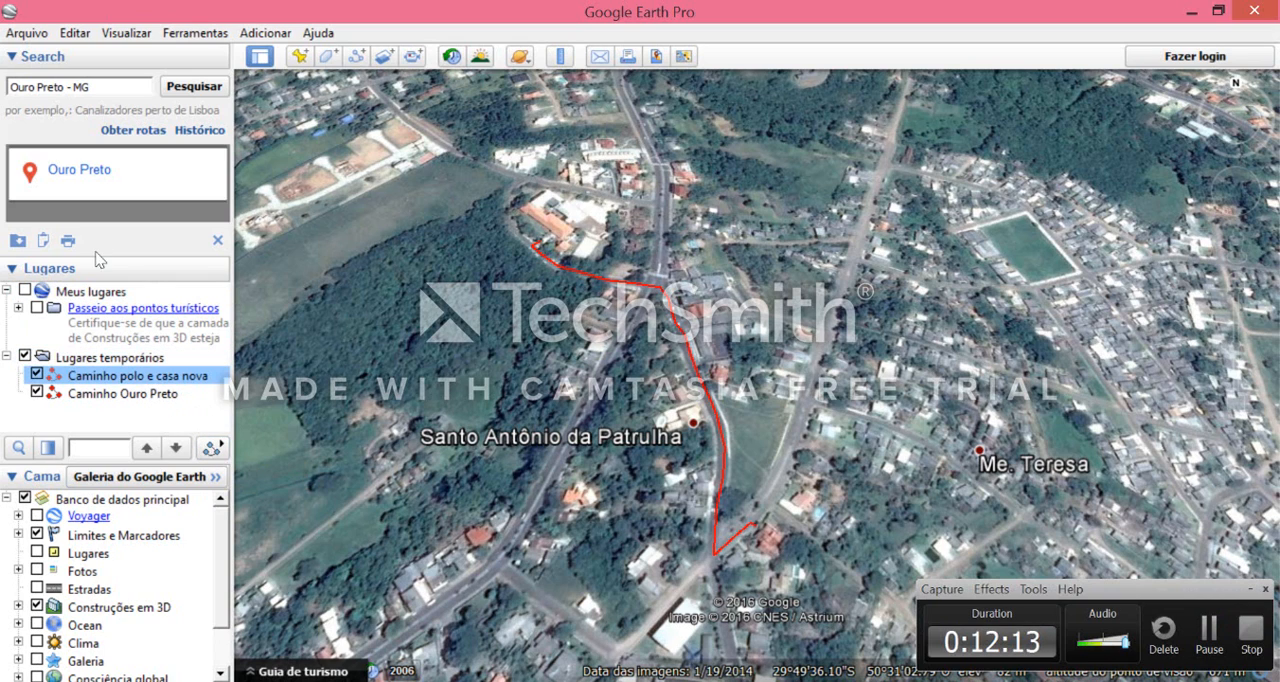
{"action": "left_click", "coordinate": [218, 449]}
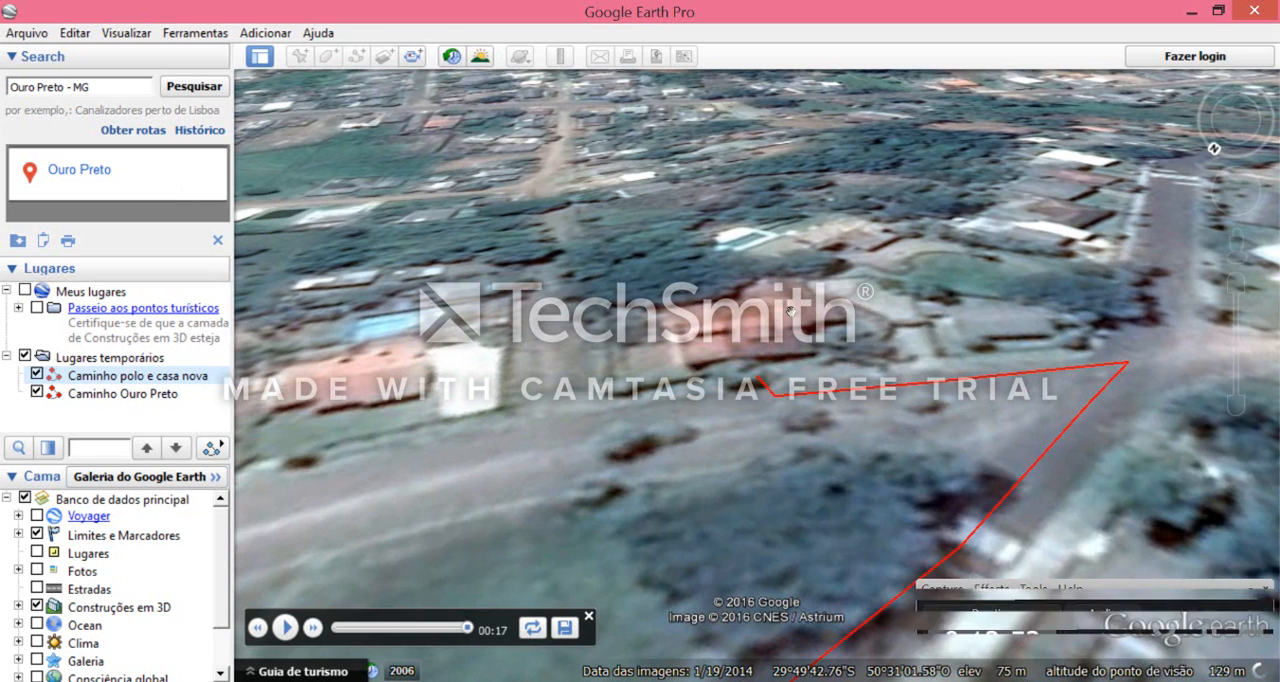
{"action": "scroll", "coordinate": [762, 365], "scroll_direction": "down", "scroll_amount": 2}
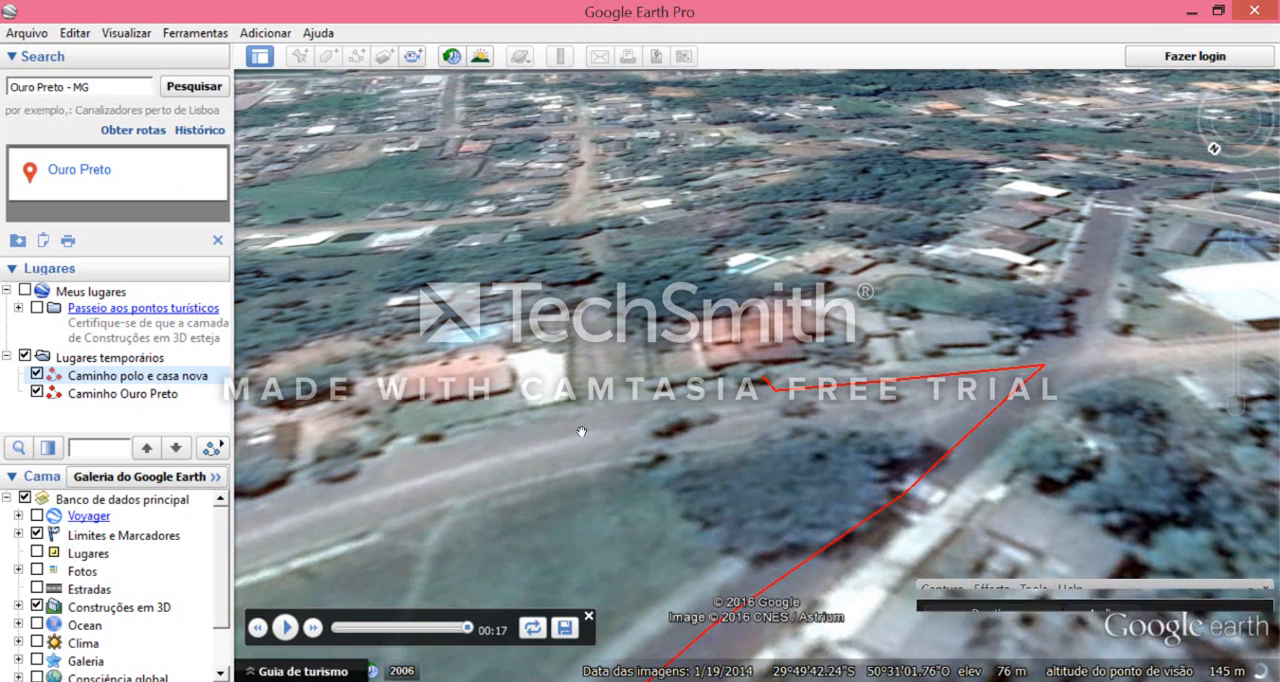
- Open the properties of the saved path "Caminho polo e casa nova" and examine its line style and colour settings
{"action": "right_click", "coordinate": [165, 377]}
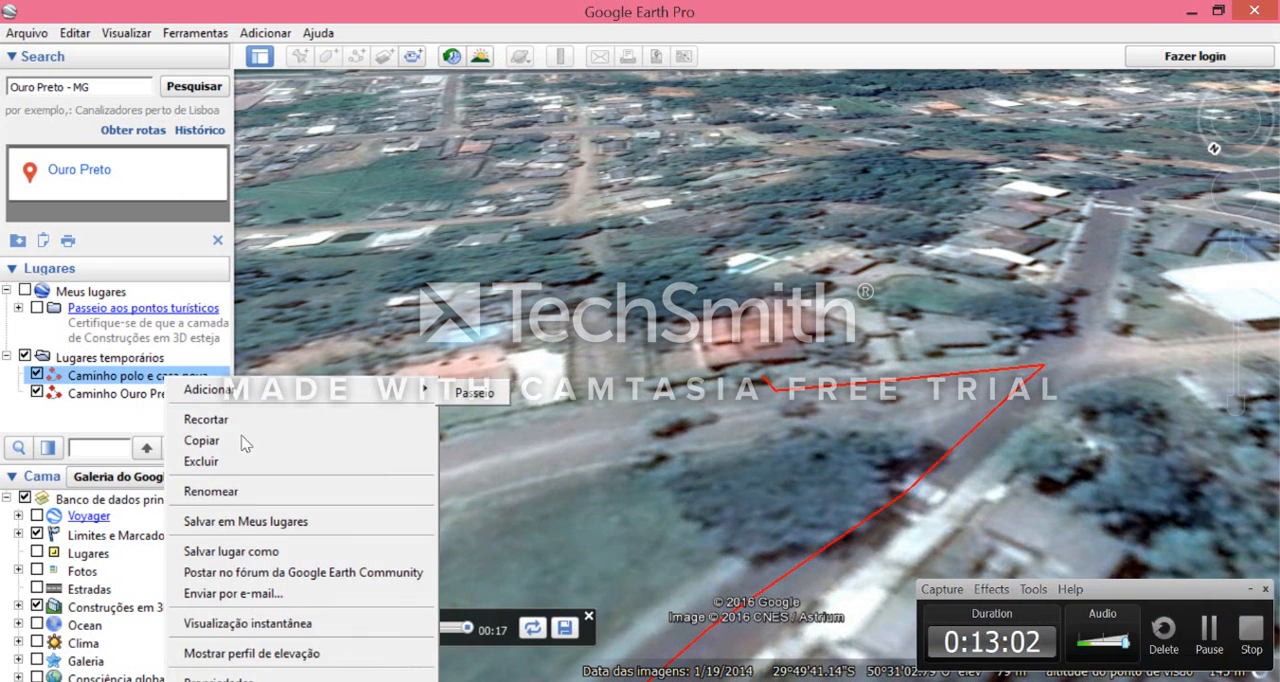
{"action": "mouse_move", "coordinate": [205, 389]}
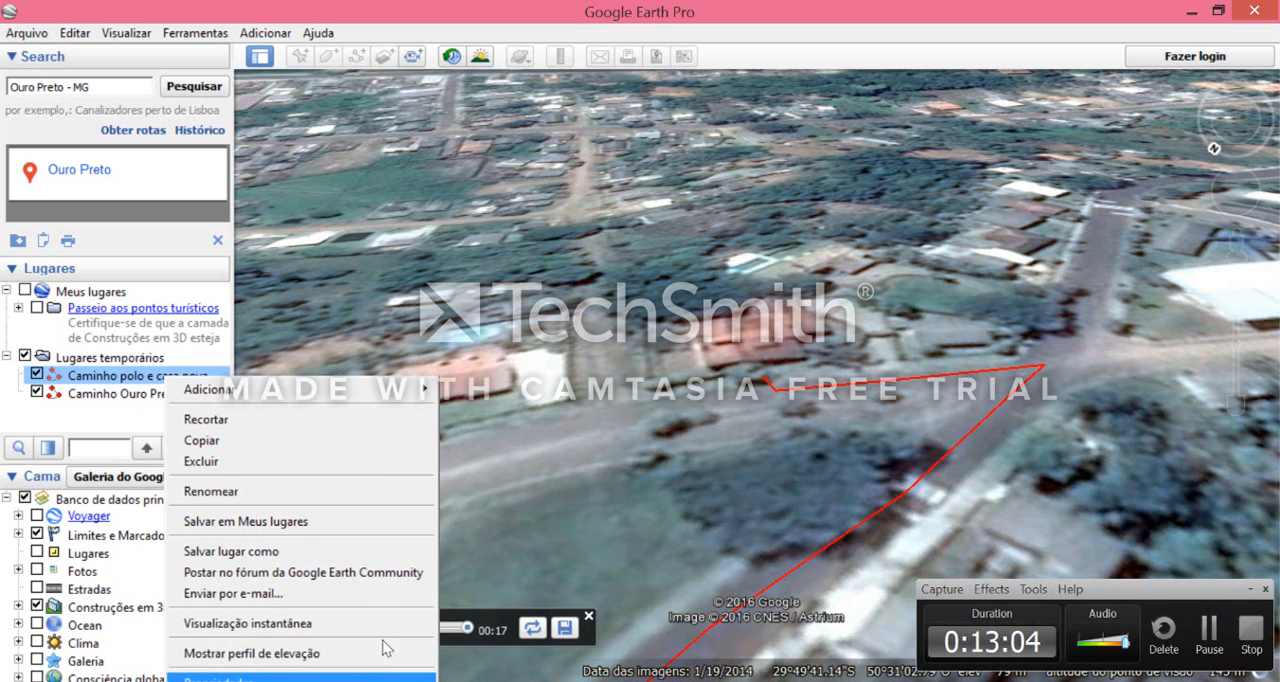
{"action": "left_click", "coordinate": [383, 678]}
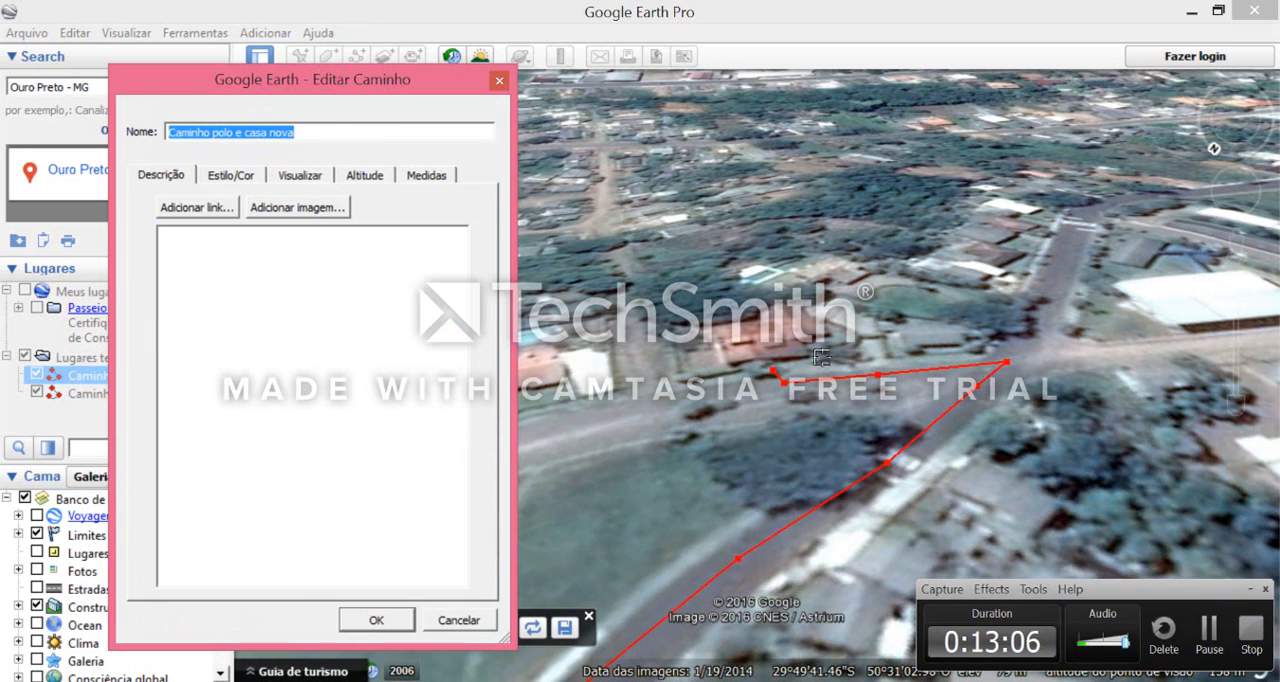
{"action": "scroll", "coordinate": [818, 413], "scroll_direction": "down", "scroll_amount": 2}
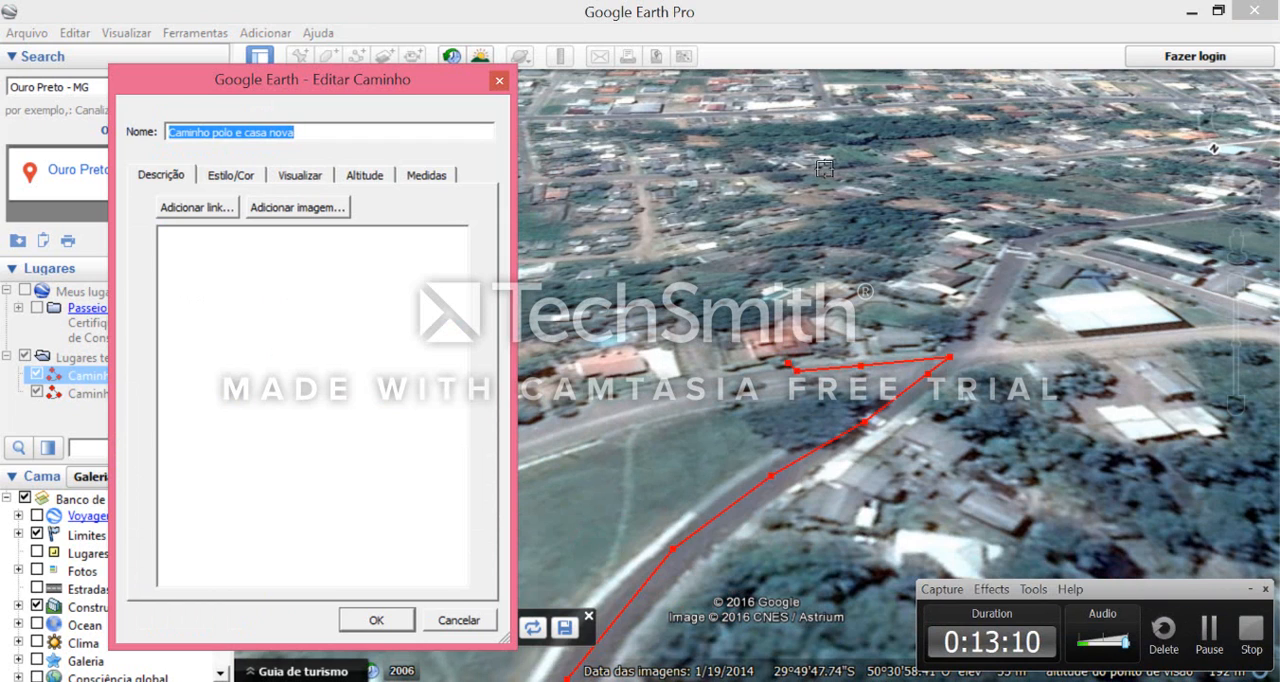
{"action": "left_click", "coordinate": [221, 178]}
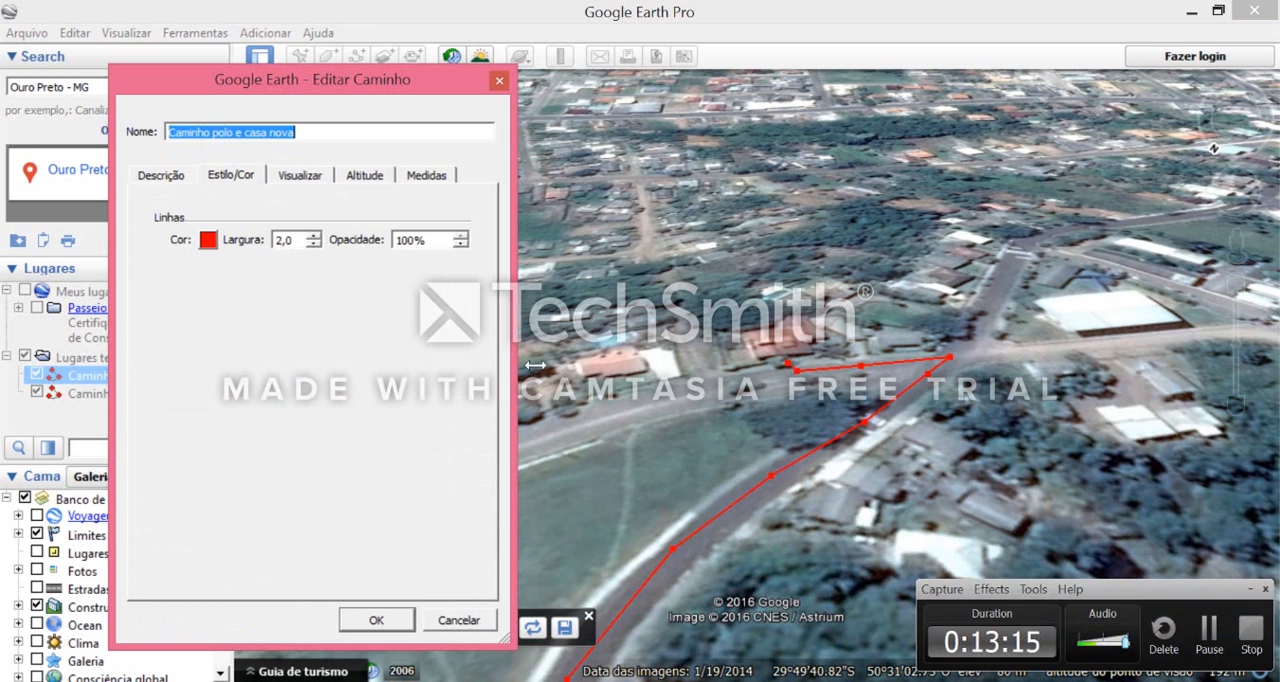
{"action": "left_click", "coordinate": [1210, 632]}
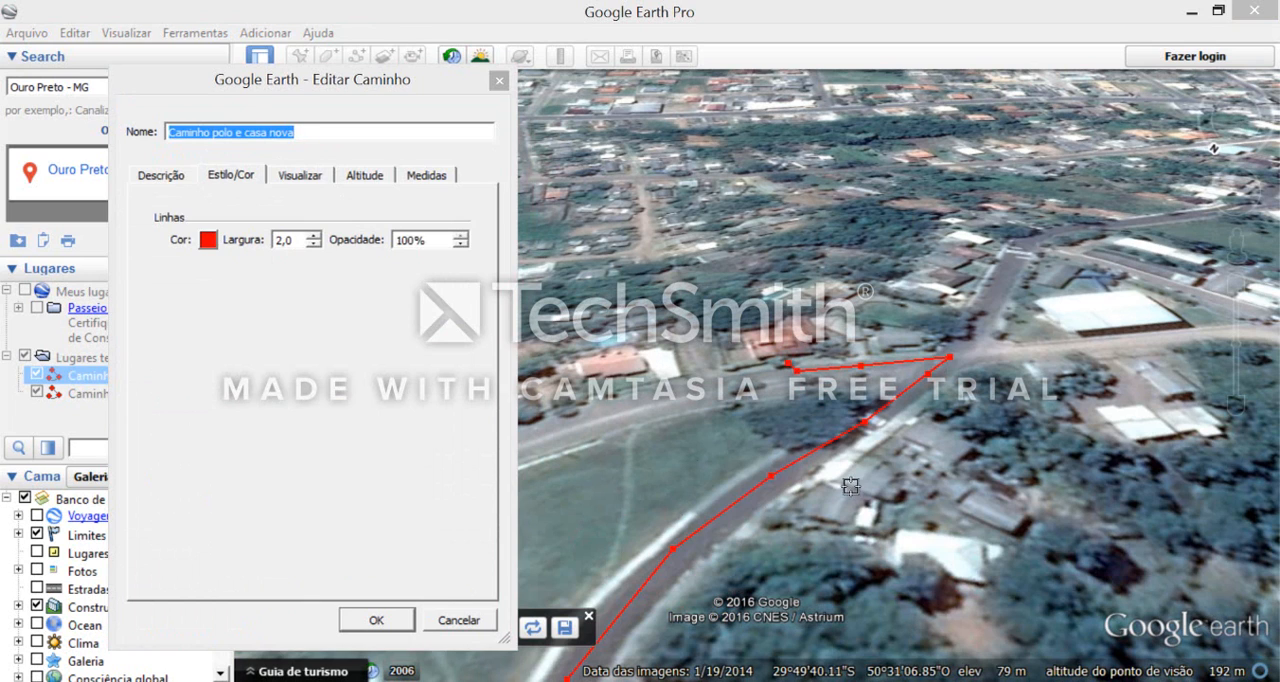
- Examine the path's view, altitude and measurement properties, including the available length units, and close the properties
{"action": "left_click", "coordinate": [296, 178]}
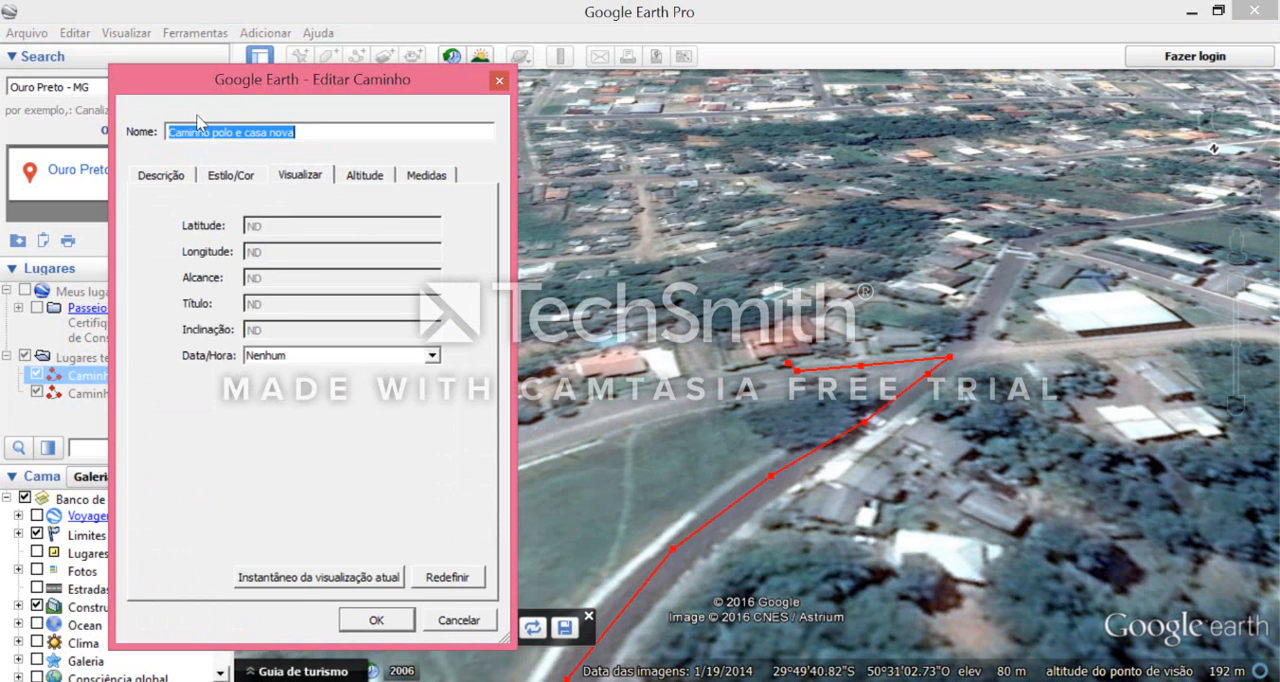
{"action": "left_click", "coordinate": [345, 177]}
{"action": "left_click", "coordinate": [415, 180]}
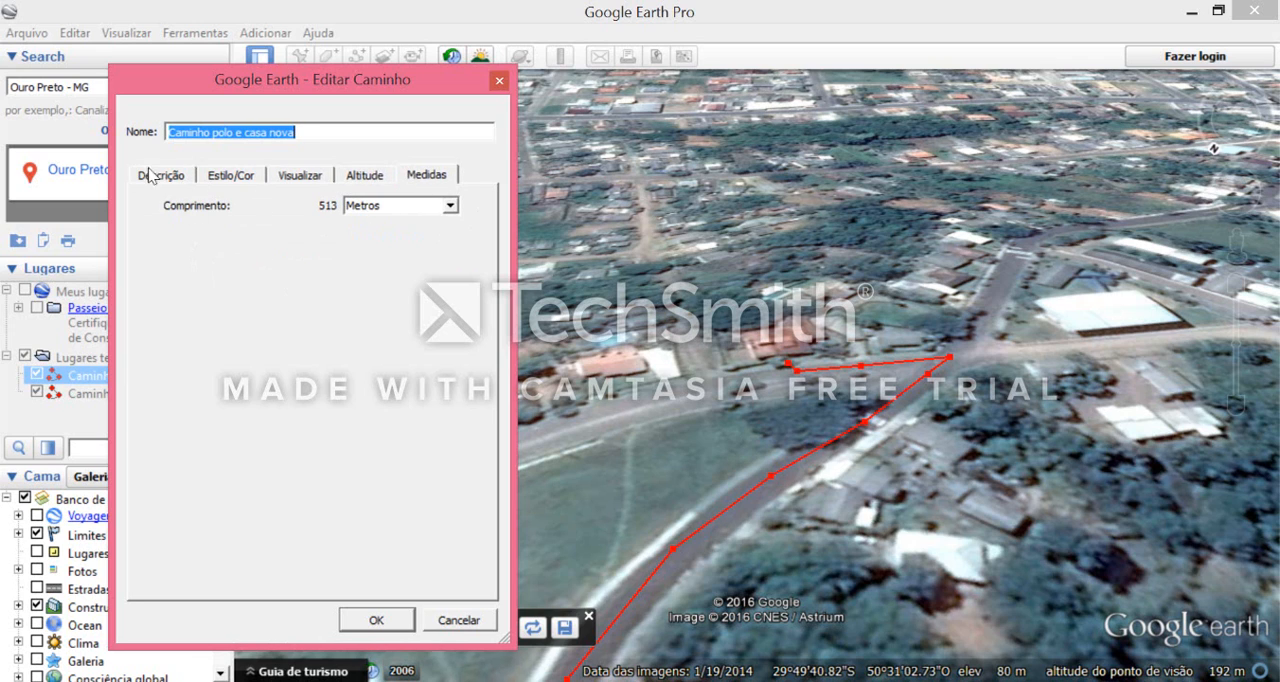
{"action": "left_click", "coordinate": [420, 208]}
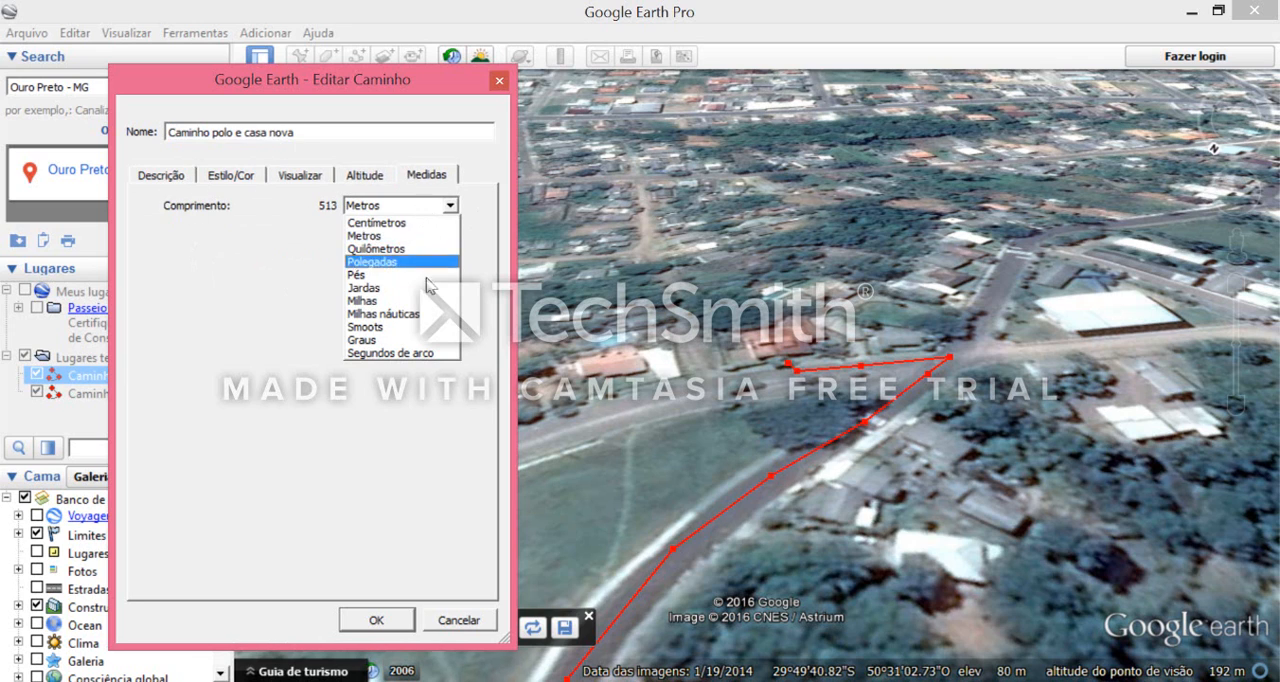
{"action": "left_click", "coordinate": [231, 196]}
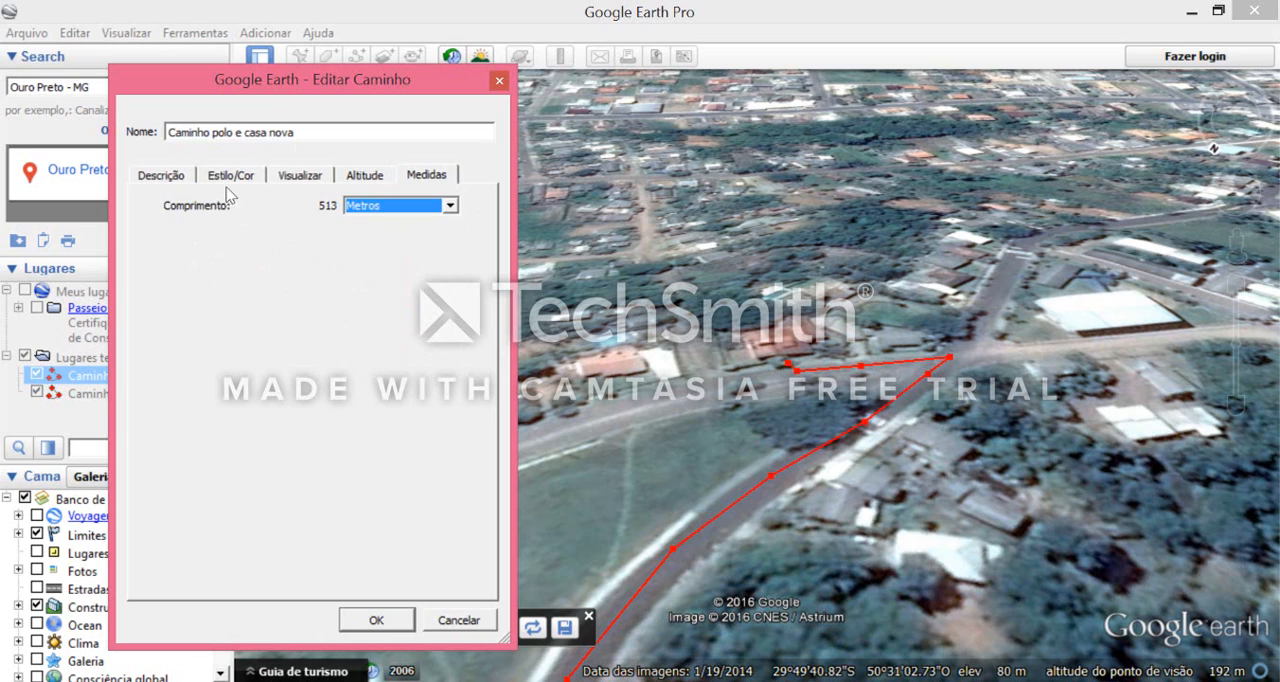
{"action": "left_click", "coordinate": [165, 177]}
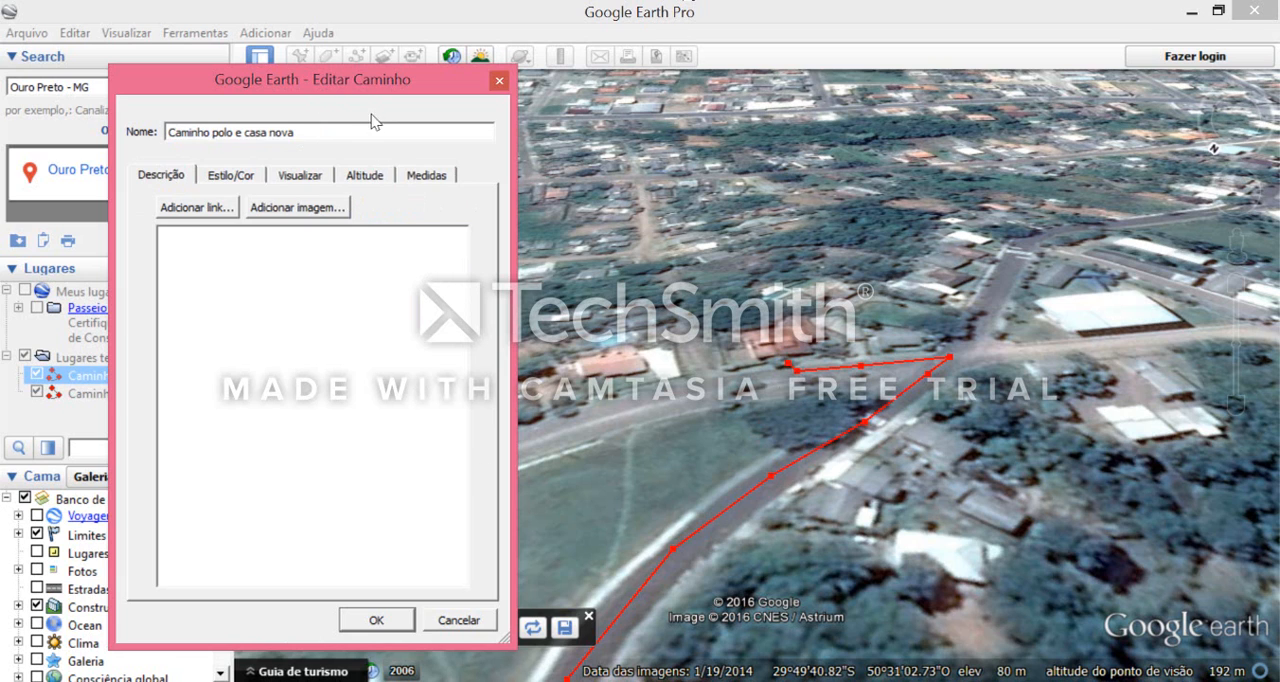
{"action": "left_click", "coordinate": [370, 621]}
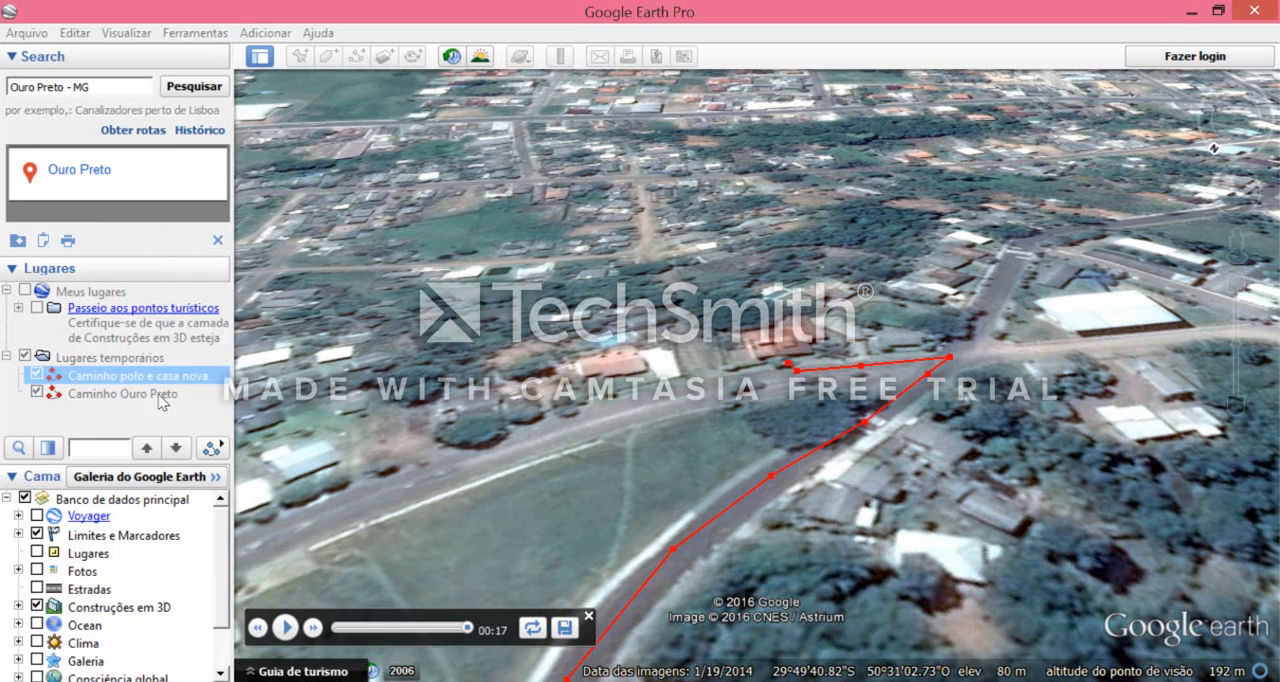
- View the elevation profile of "Caminho polo e casa nova", then play the tour along the path and close the tour player
{"action": "right_click", "coordinate": [158, 377]}
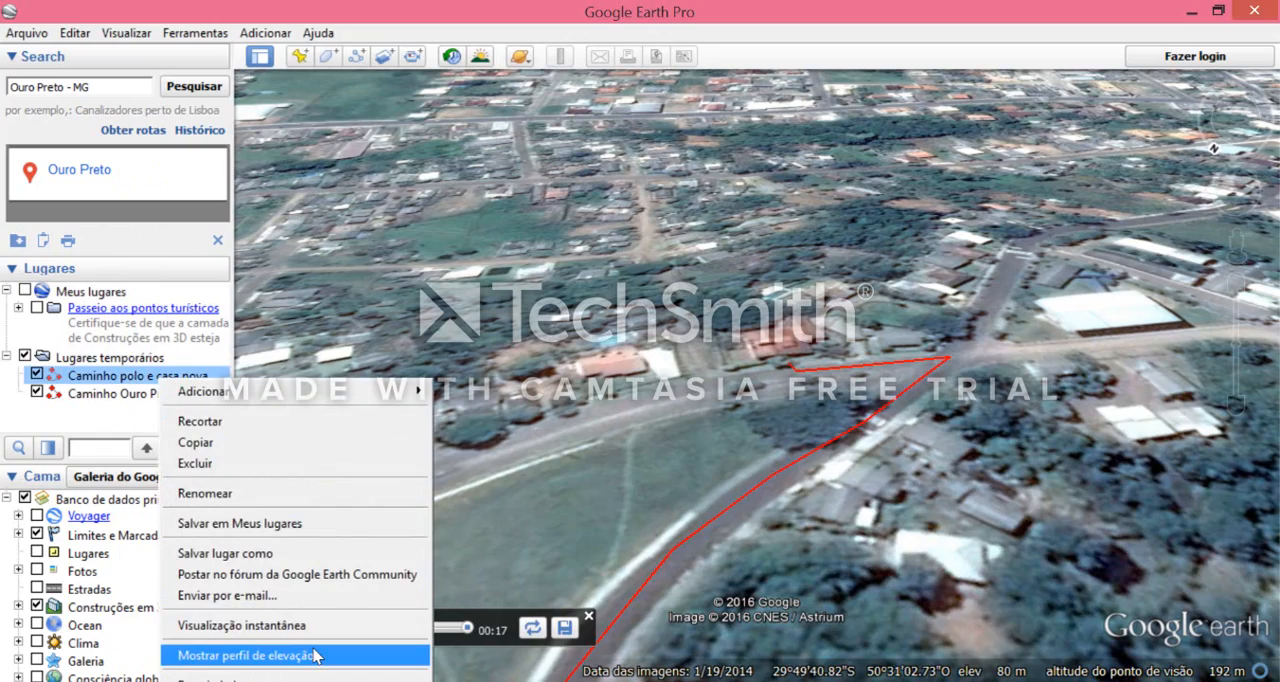
{"action": "left_click", "coordinate": [245, 655]}
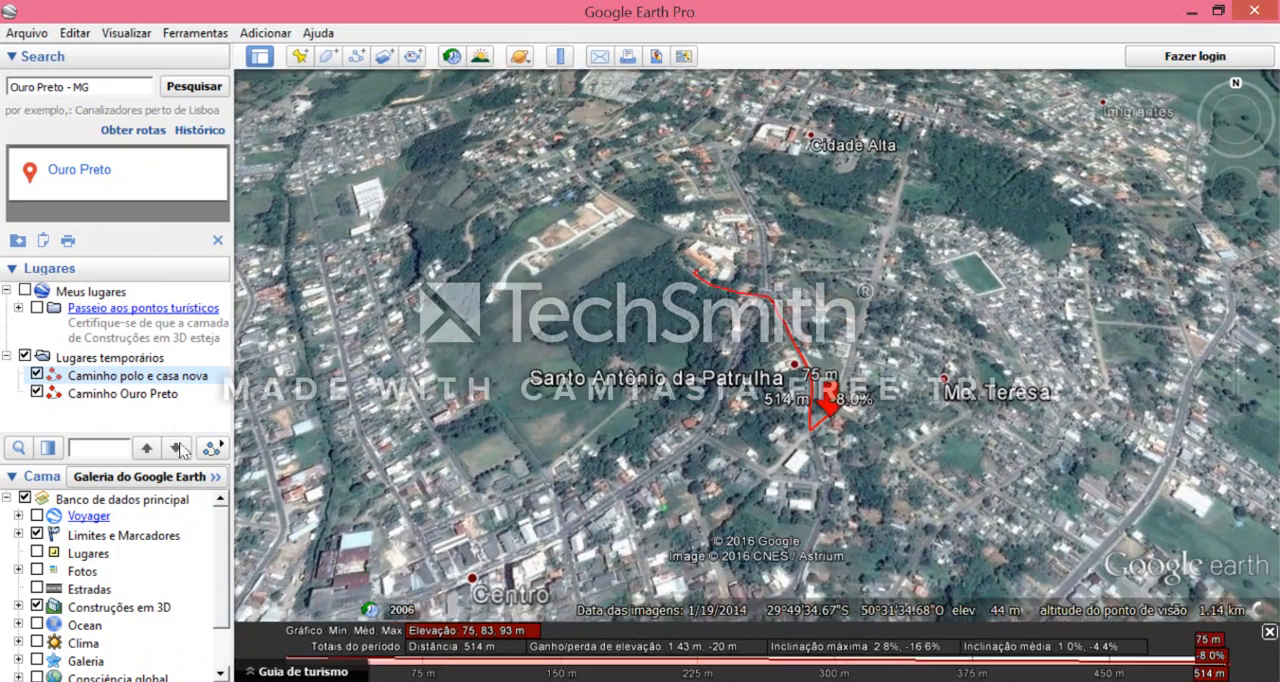
{"action": "left_click", "coordinate": [210, 449]}
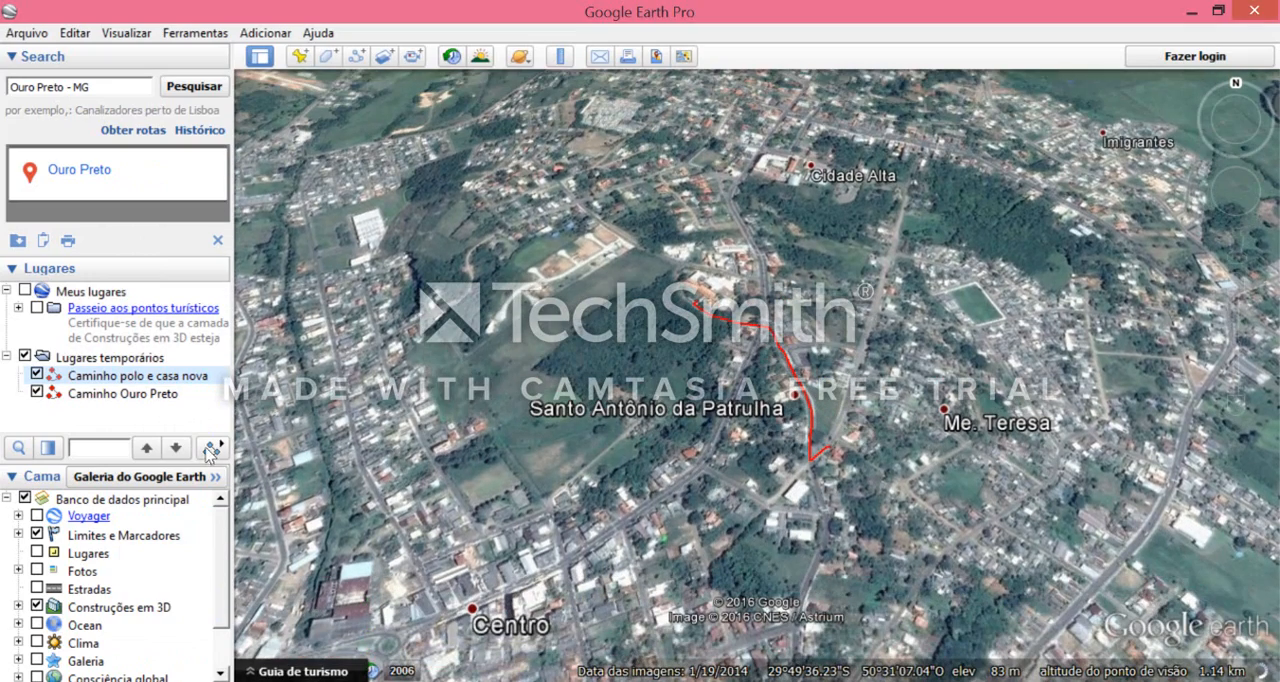
{"action": "left_click", "coordinate": [210, 449]}
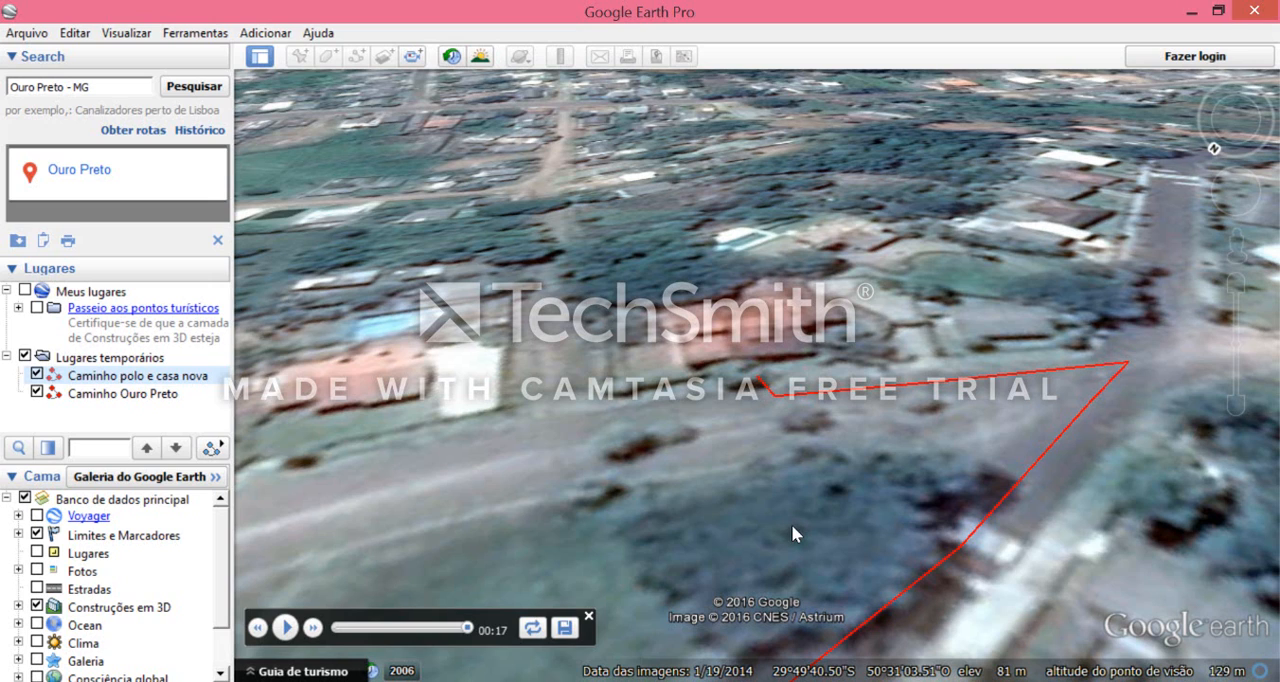
{"action": "left_click", "coordinate": [588, 617]}
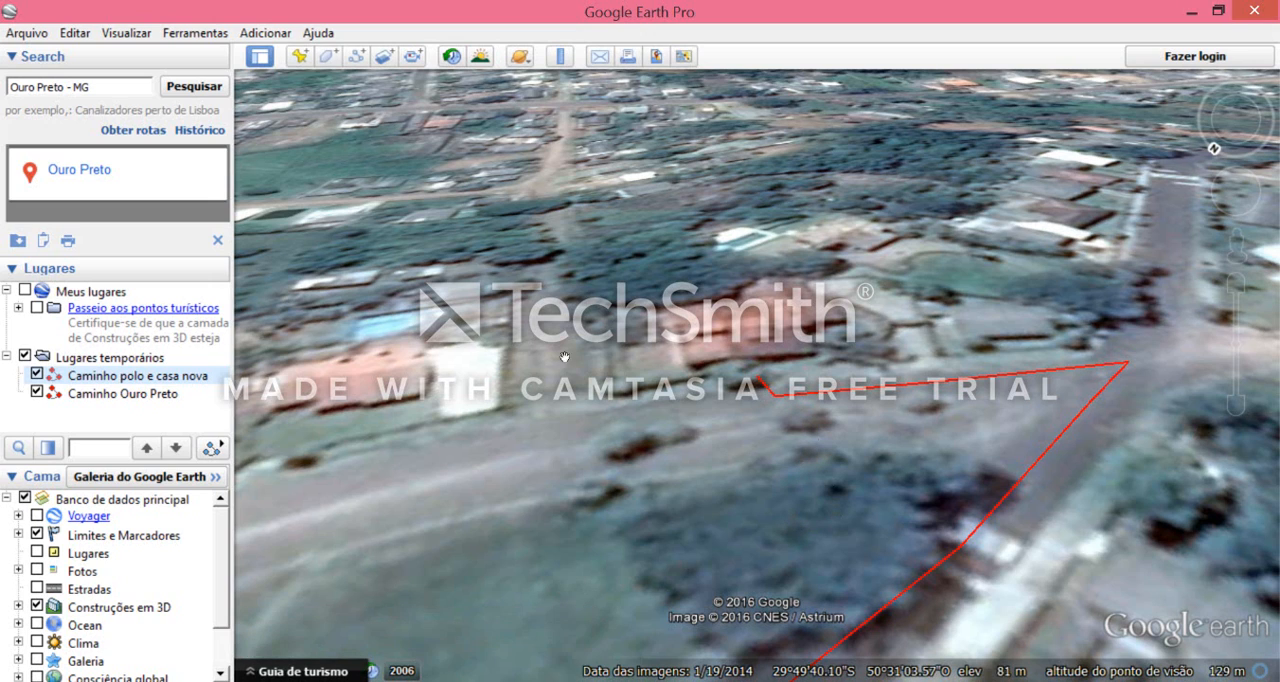
- Hide the saved path "Caminho polo e casa nova" on the map of Santo Antônio da Patrulha
{"action": "scroll", "coordinate": [737, 429], "scroll_direction": "down", "scroll_amount": 10}
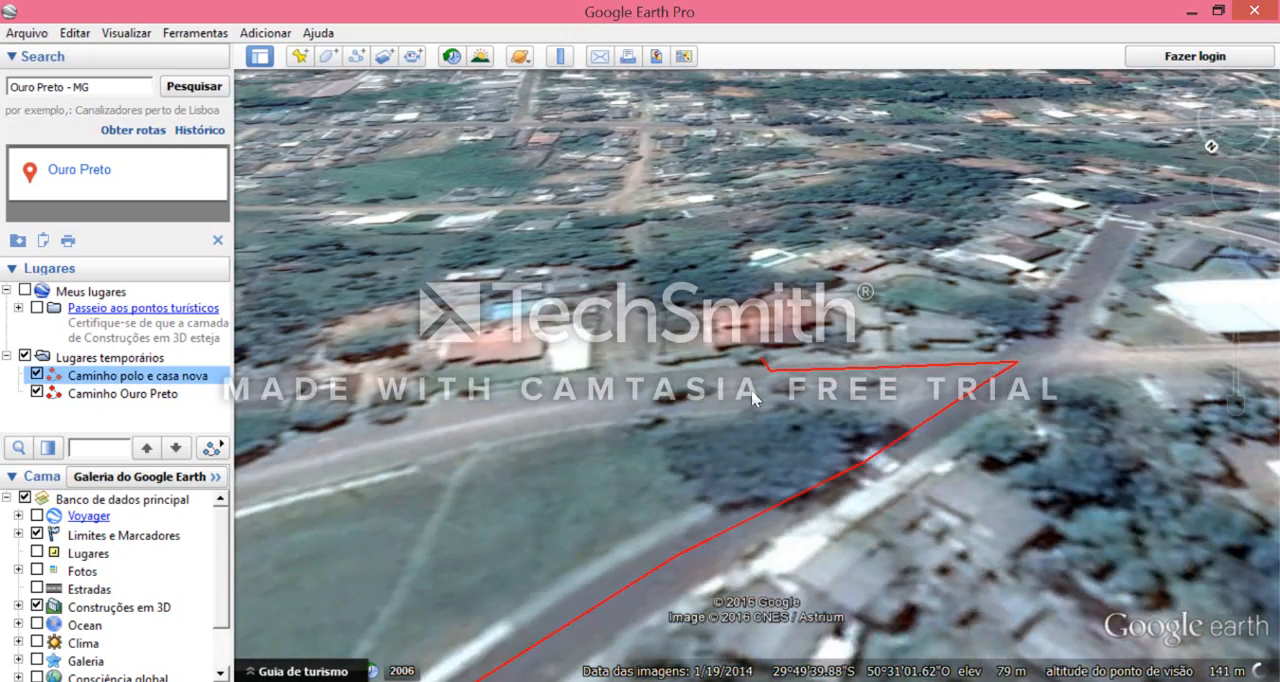
{"action": "scroll", "coordinate": [568, 326], "scroll_direction": "down", "scroll_amount": 3}
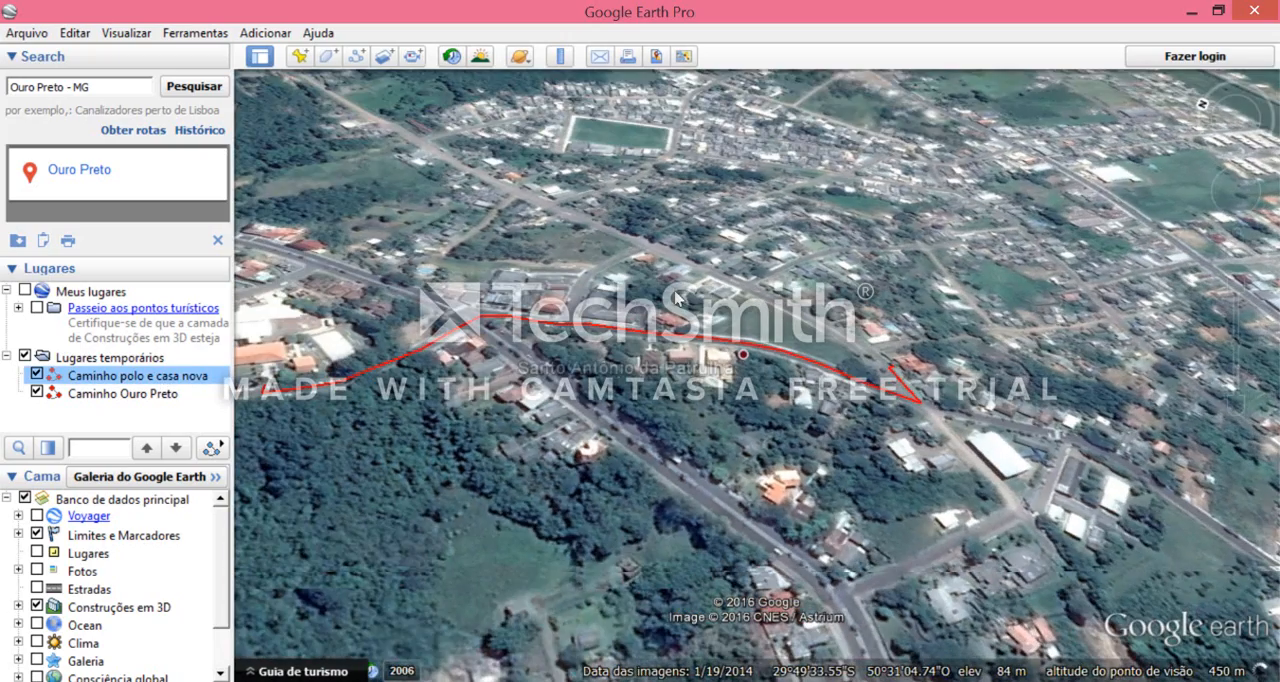
{"action": "scroll", "coordinate": [840, 405], "scroll_direction": "down", "scroll_amount": 4}
{"action": "scroll", "coordinate": [833, 357], "scroll_direction": "down", "scroll_amount": 2}
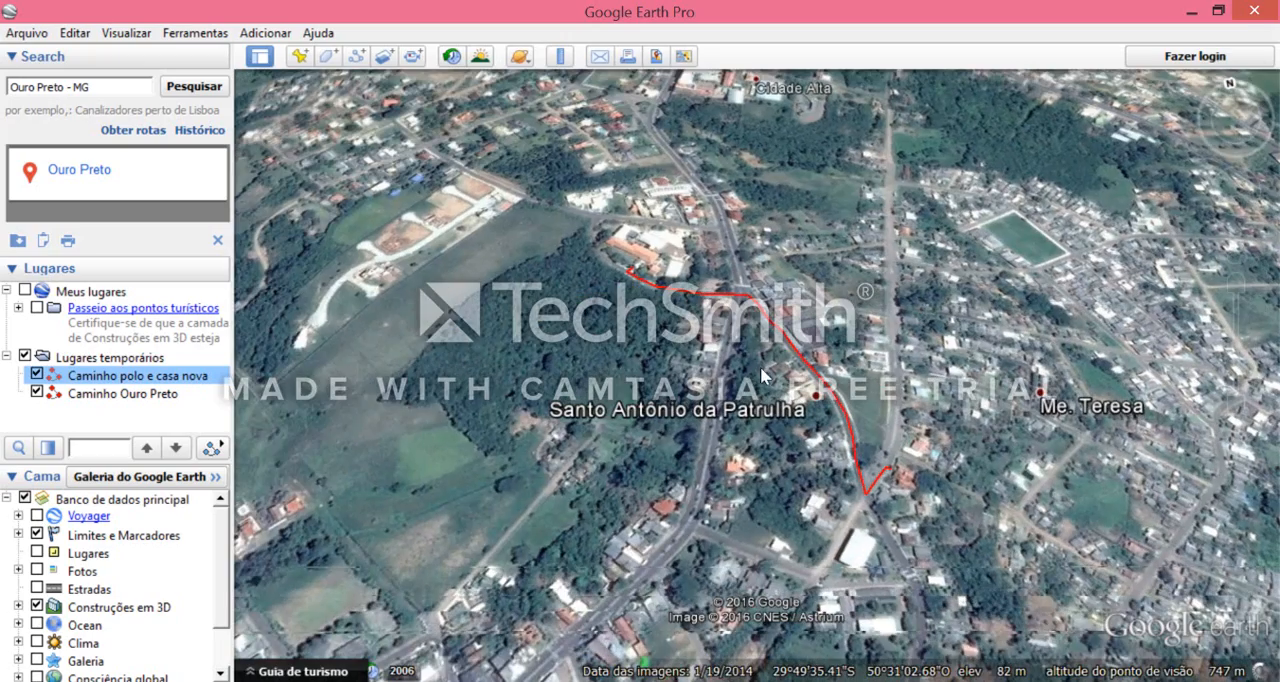
{"action": "scroll", "coordinate": [779, 293], "scroll_direction": "down", "scroll_amount": 2}
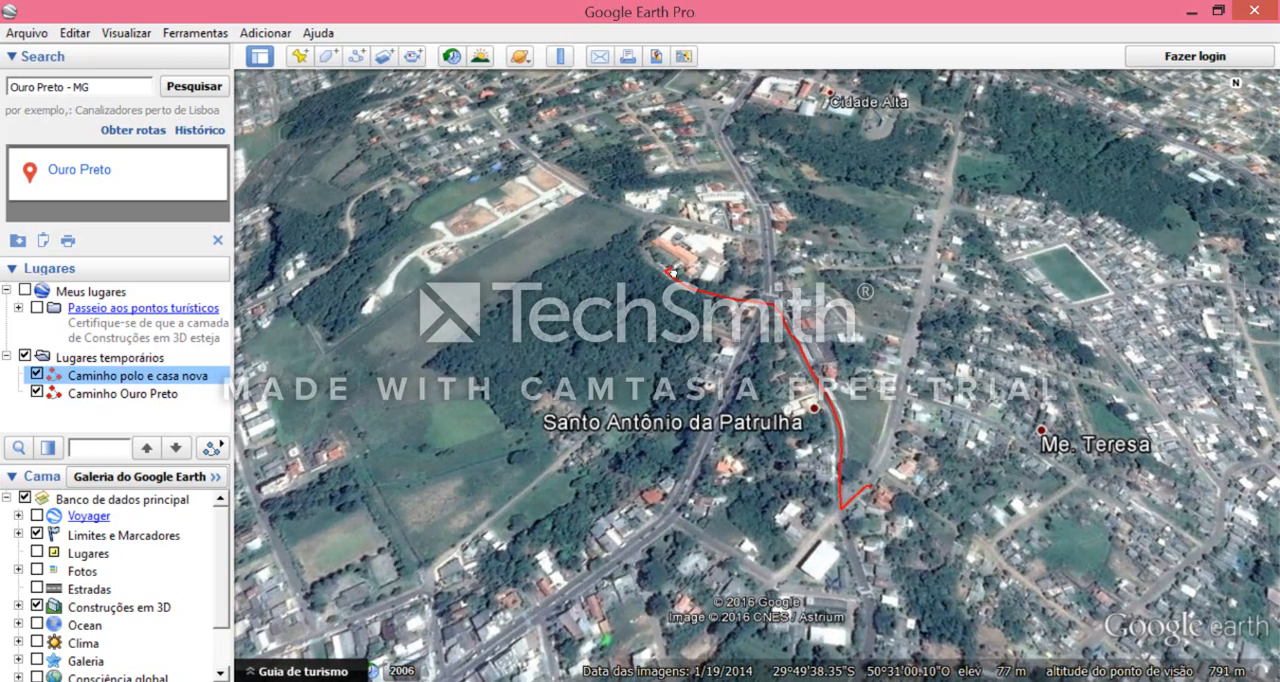
{"action": "left_click_drag", "start_coordinate": [765, 456], "coordinate": [327, 330]}
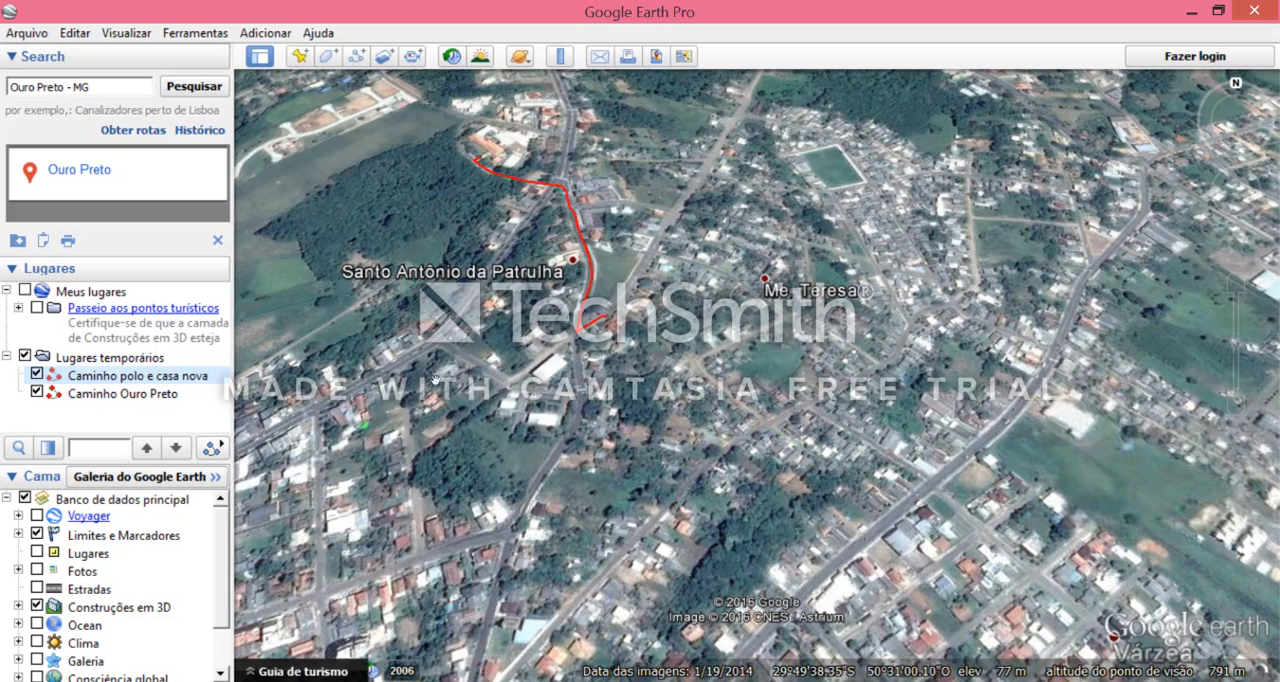
{"action": "left_click_drag", "start_coordinate": [290, 254], "coordinate": [421, 385]}
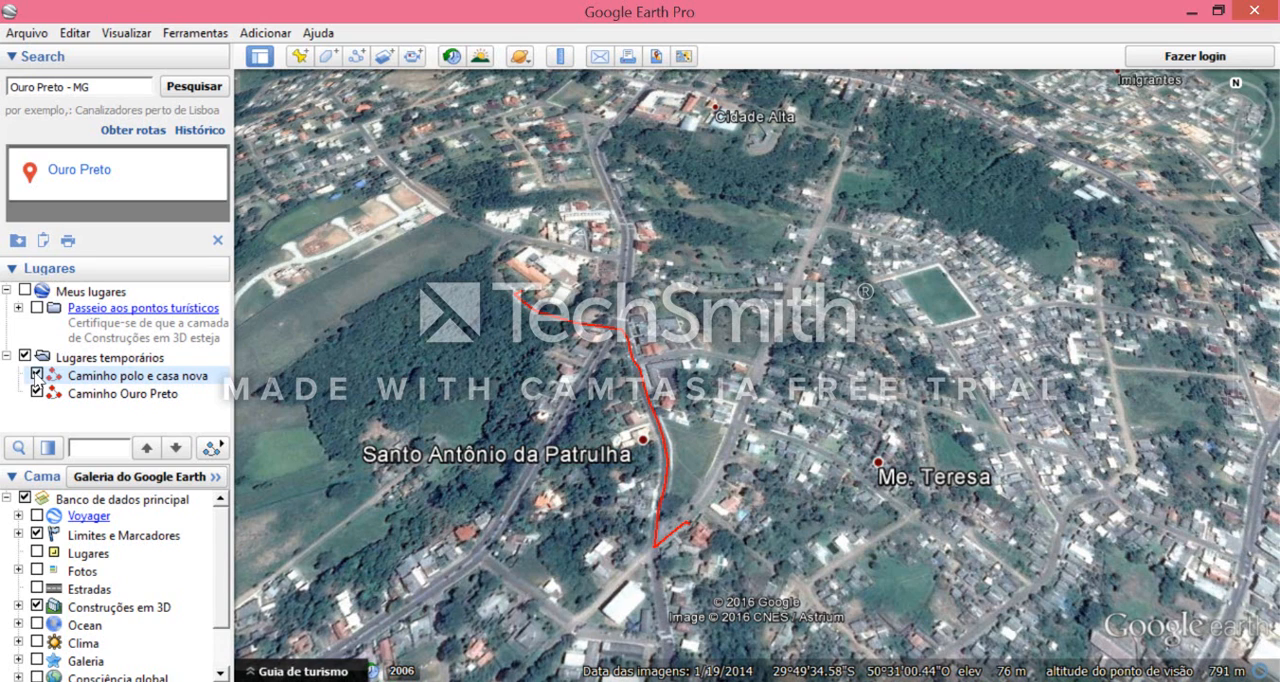
{"action": "left_click", "coordinate": [36, 373]}
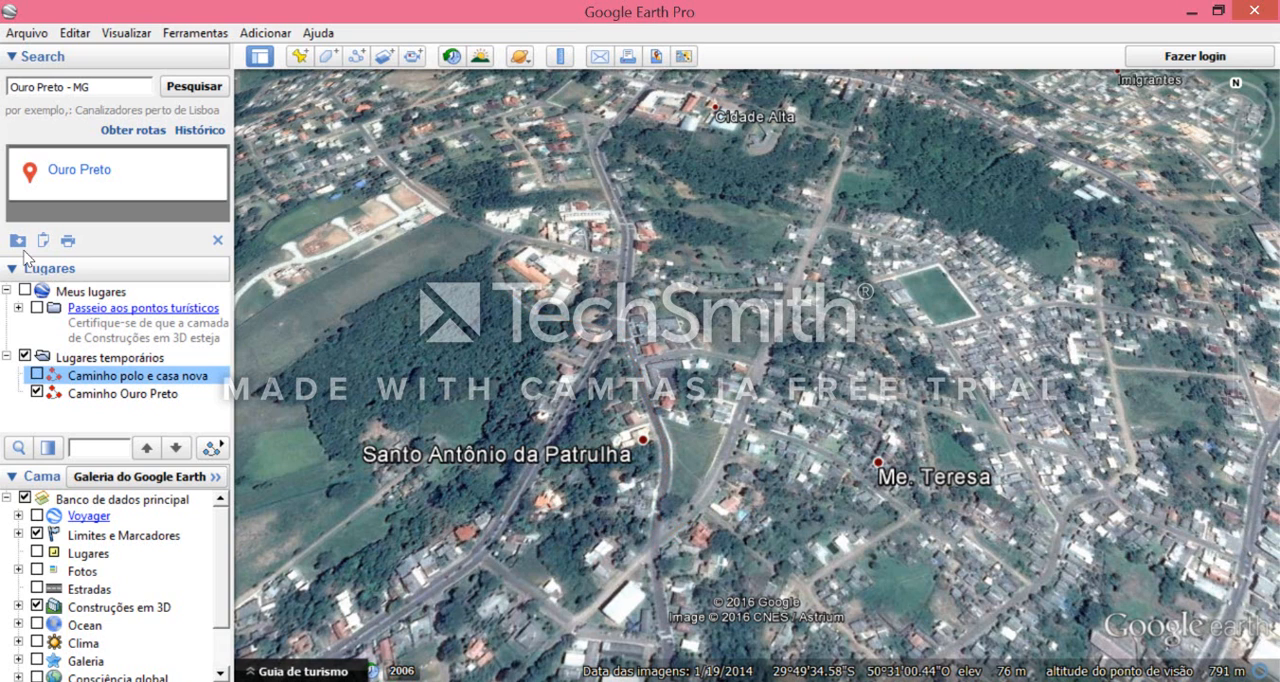
- Show the 2006 historical imagery of Santo Antônio da Patrulha and look over the wider town area
{"action": "left_click_drag", "start_coordinate": [523, 308], "coordinate": [605, 350]}
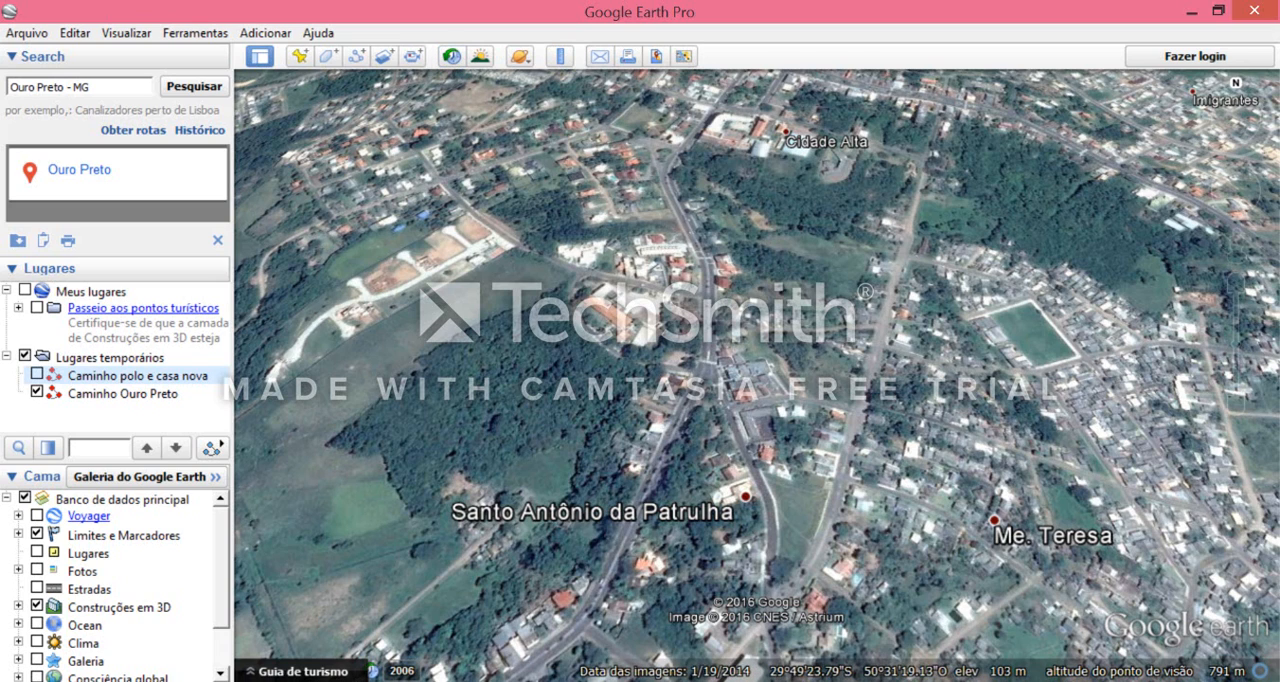
{"action": "left_click", "coordinate": [405, 671]}
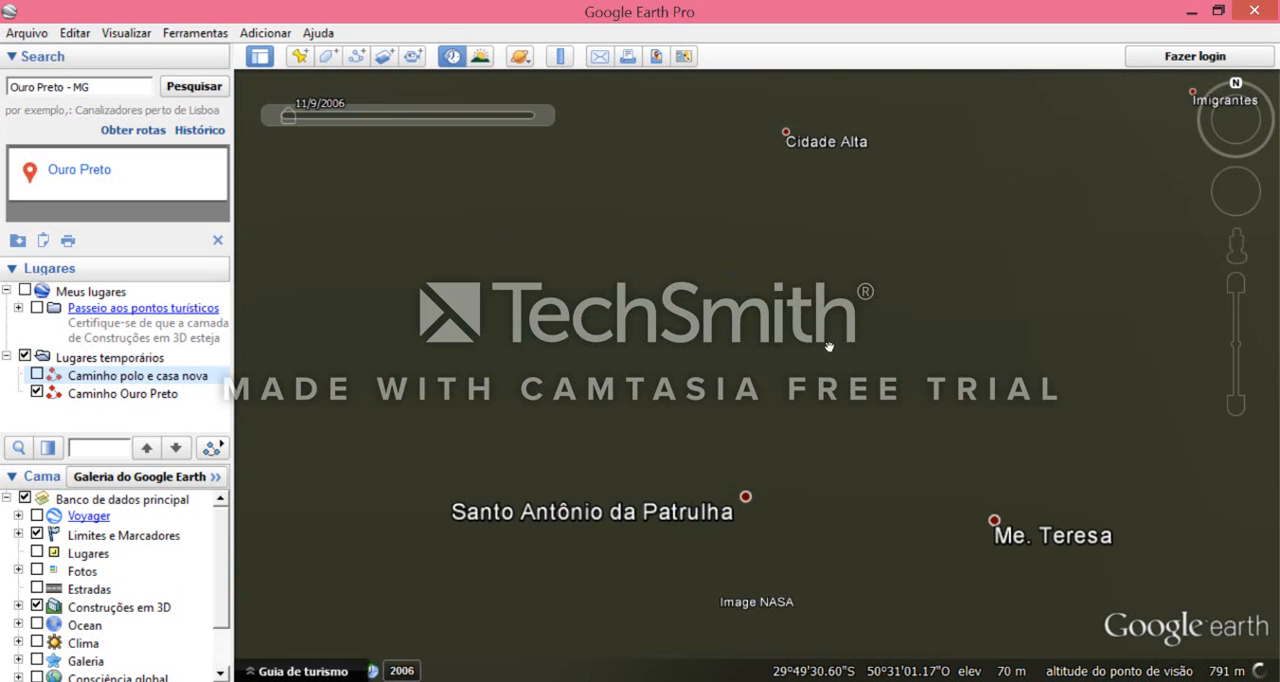
{"action": "mouse_move", "coordinate": [287, 117]}
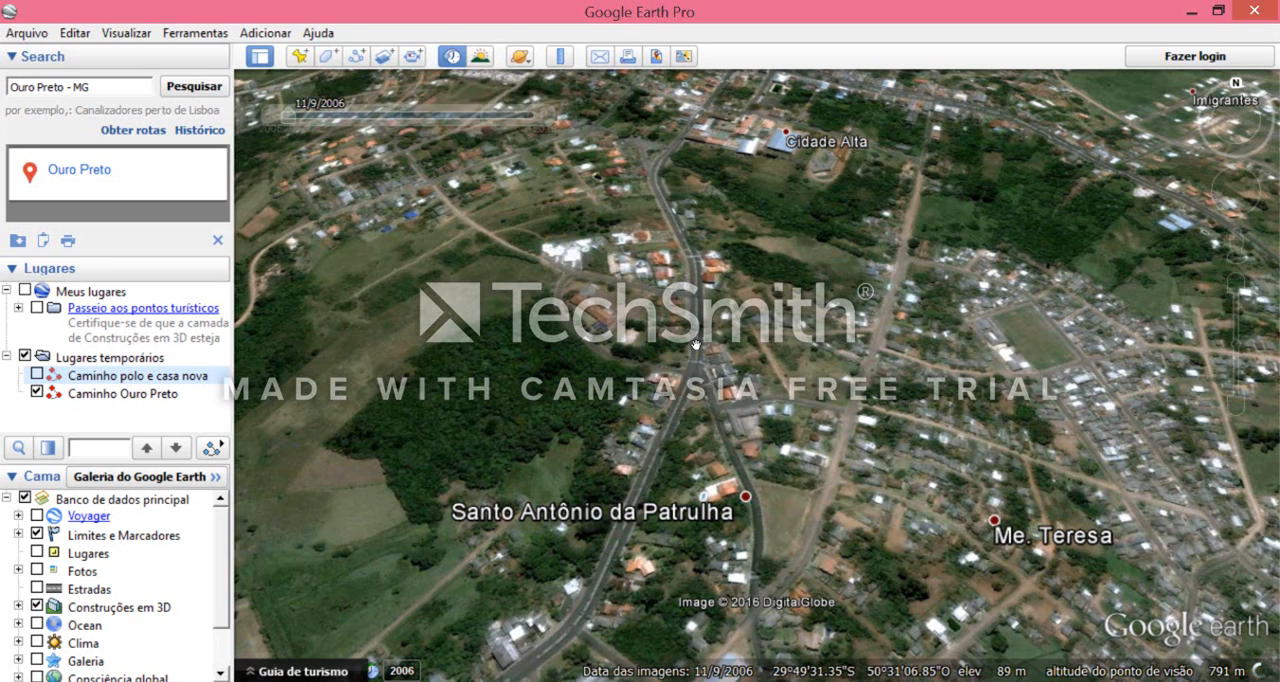
{"action": "scroll", "coordinate": [693, 325], "scroll_direction": "down", "scroll_amount": 3}
{"action": "middle_click_drag", "start_coordinate": [810, 376], "coordinate": [799, 272]}
{"action": "scroll", "coordinate": [795, 277], "scroll_direction": "down", "scroll_amount": 3}
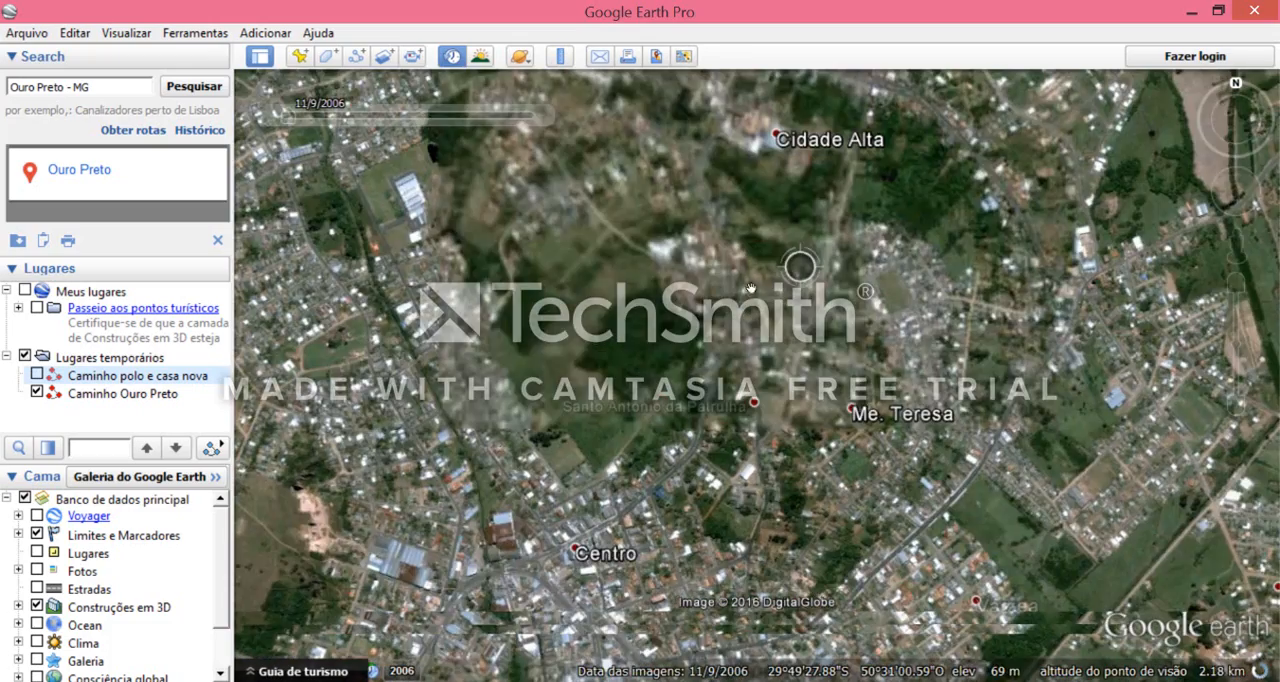
{"action": "scroll", "coordinate": [474, 207], "scroll_direction": "down", "scroll_amount": 1}
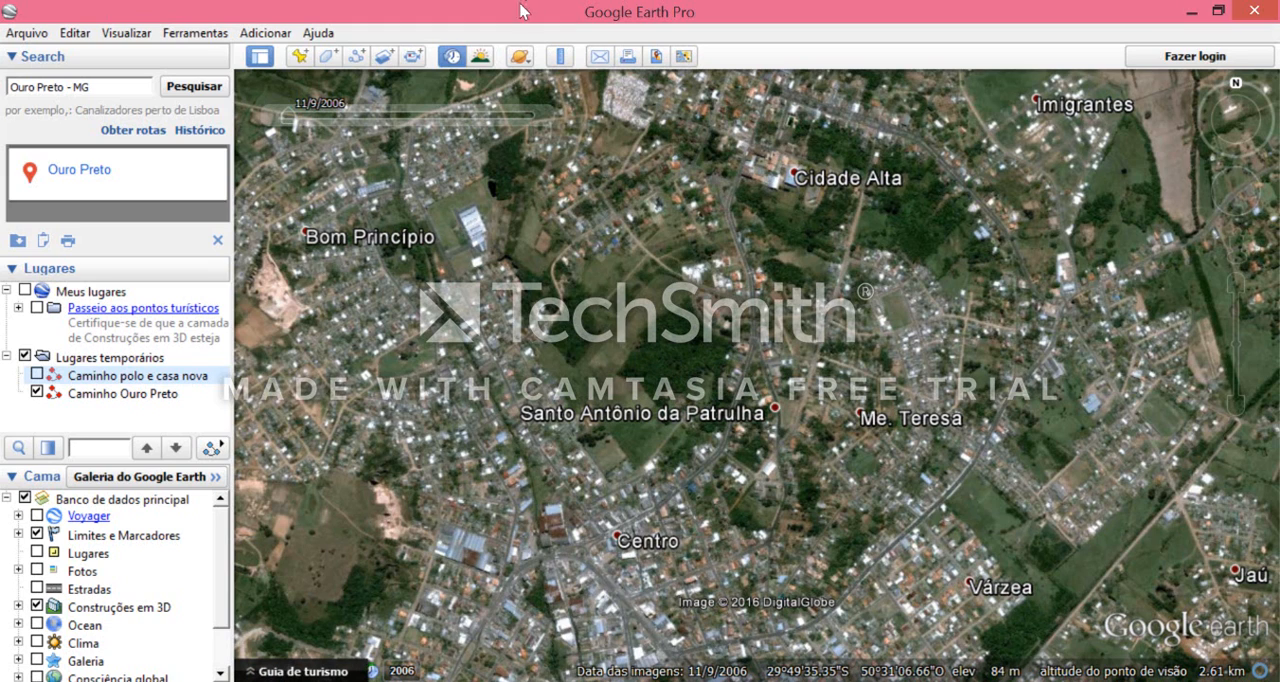
- Step the town's historical imagery forward through the dates 4/1/2010, 8/23/2012 and 1/19/2014 to compare them
{"action": "mouse_move", "coordinate": [305, 118]}
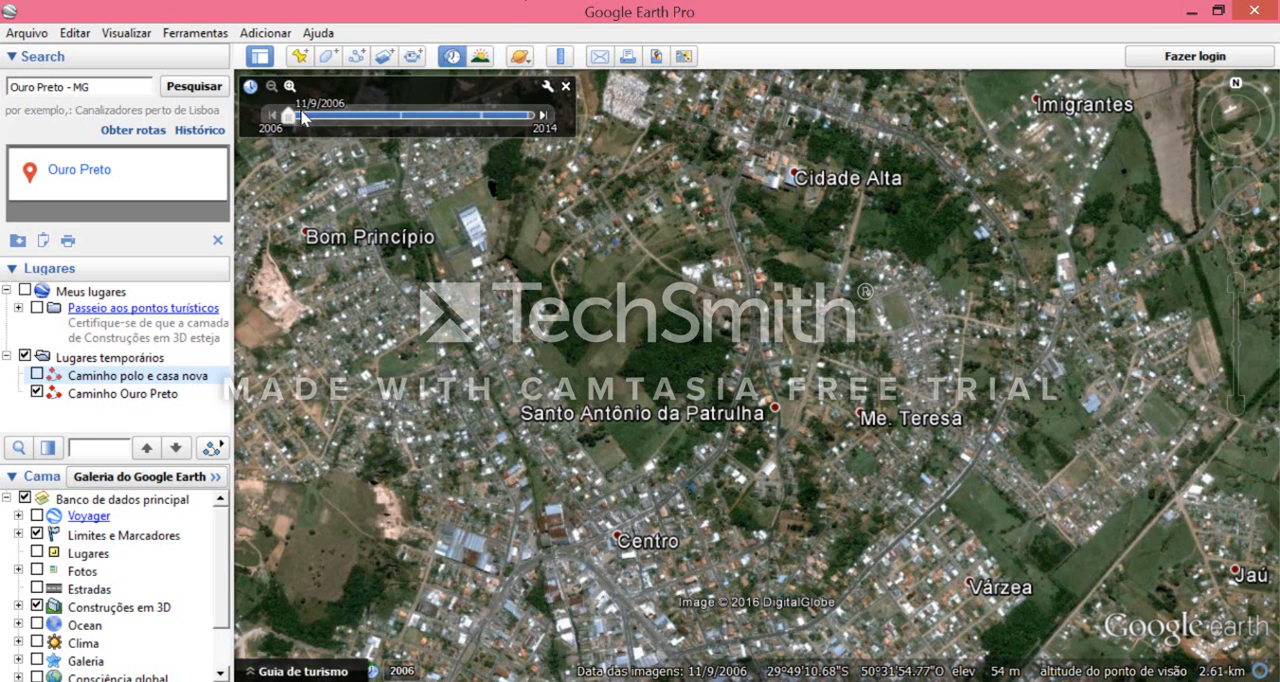
{"action": "left_click_drag", "start_coordinate": [290, 118], "coordinate": [416, 120]}
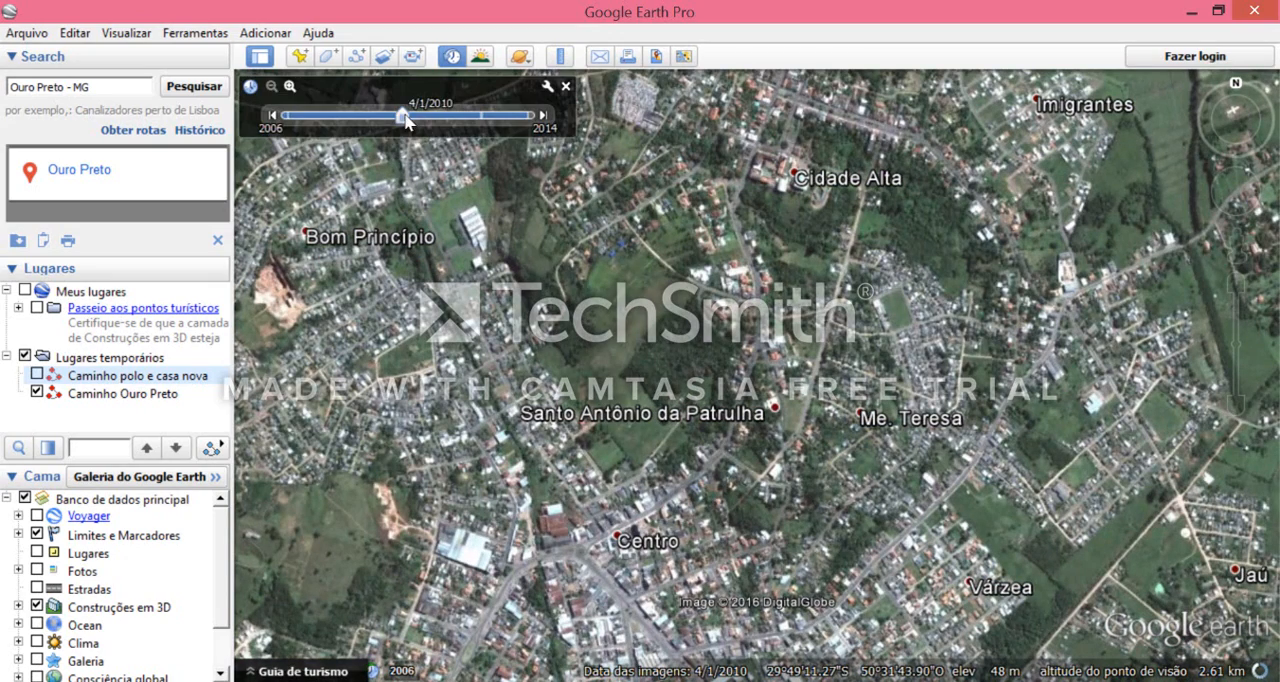
{"action": "left_click_drag", "start_coordinate": [414, 117], "coordinate": [485, 119]}
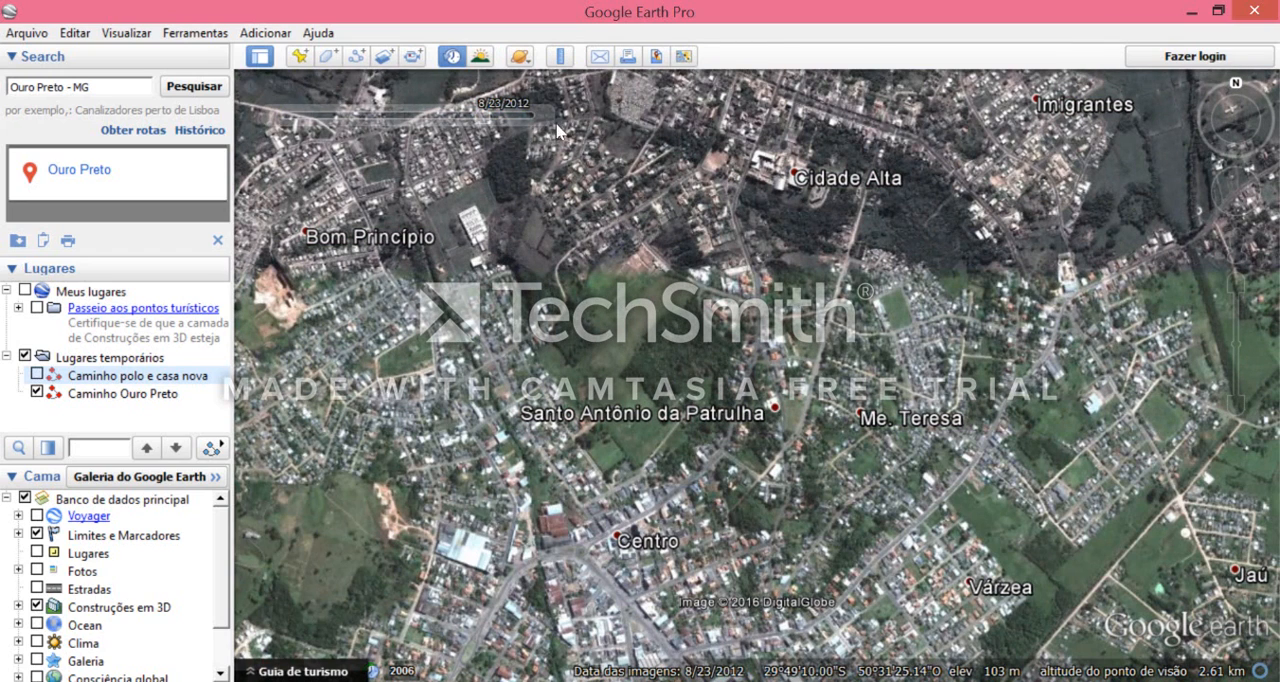
{"action": "mouse_move", "coordinate": [490, 124]}
{"action": "left_click_drag", "start_coordinate": [483, 118], "coordinate": [530, 118]}
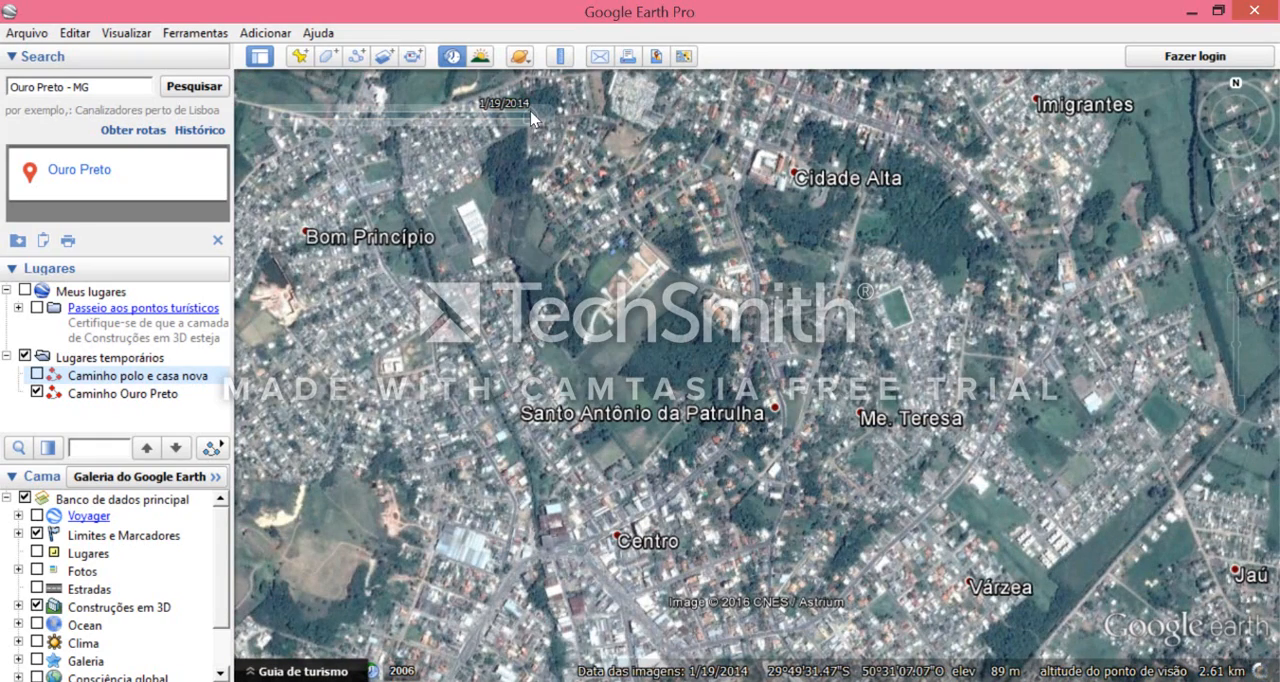
- Set the historical imagery of Santo Antônio da Patrulha to 9/6/2012
{"action": "mouse_move", "coordinate": [357, 85]}
{"action": "left_click_drag", "start_coordinate": [530, 116], "coordinate": [484, 116]}
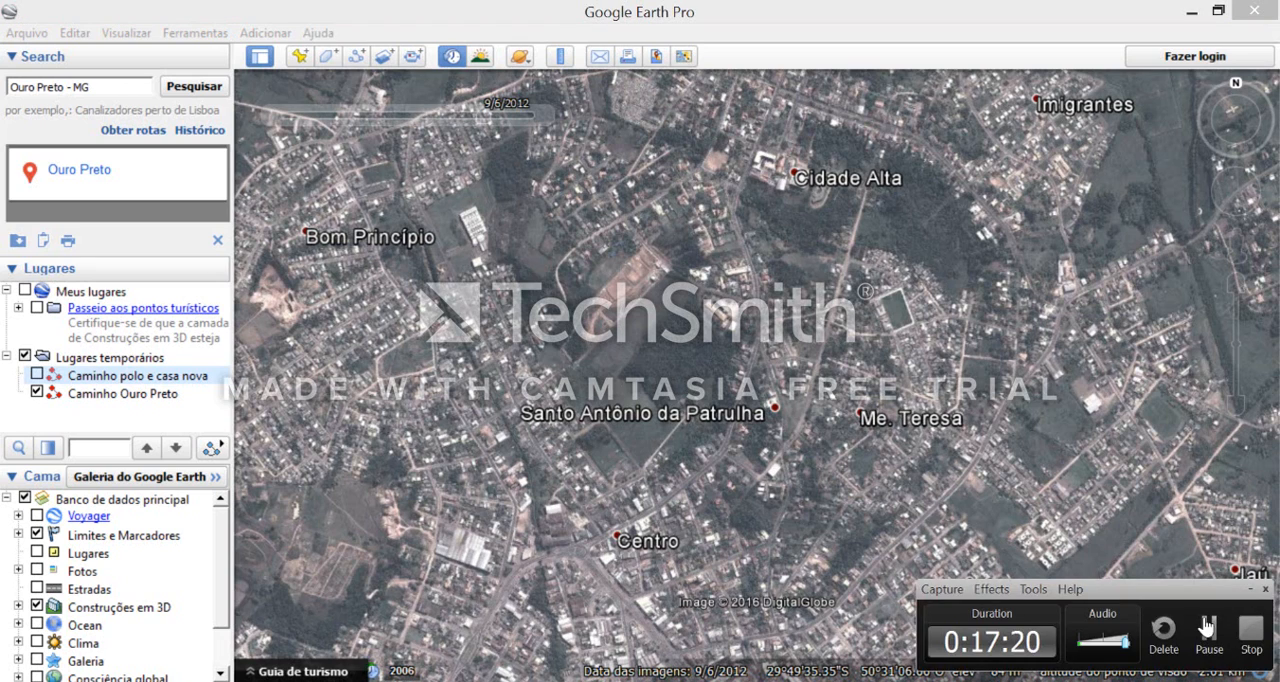
{"action": "left_click", "coordinate": [1210, 629]}
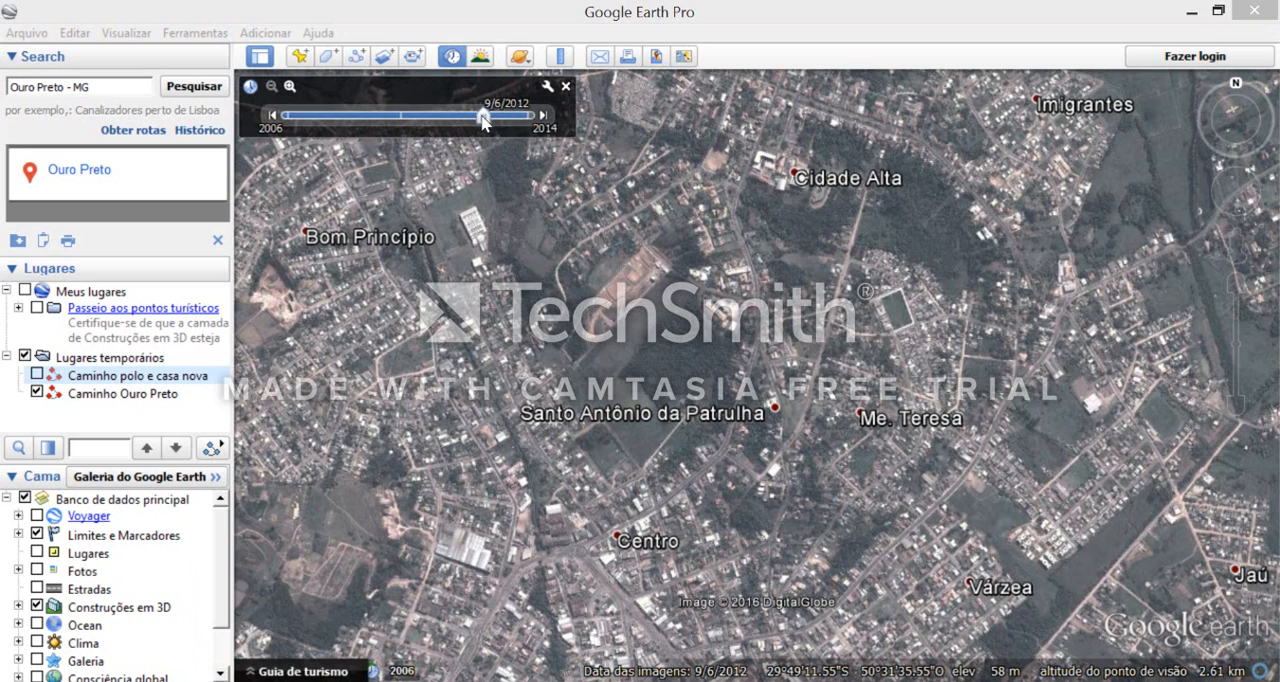
- Compare the historical imagery of Santo Antônio da Patrulha at 4/1/2010, 11/9/2006, 8/23/2012 and 1/19/2014
{"action": "left_click_drag", "start_coordinate": [492, 118], "coordinate": [402, 118]}
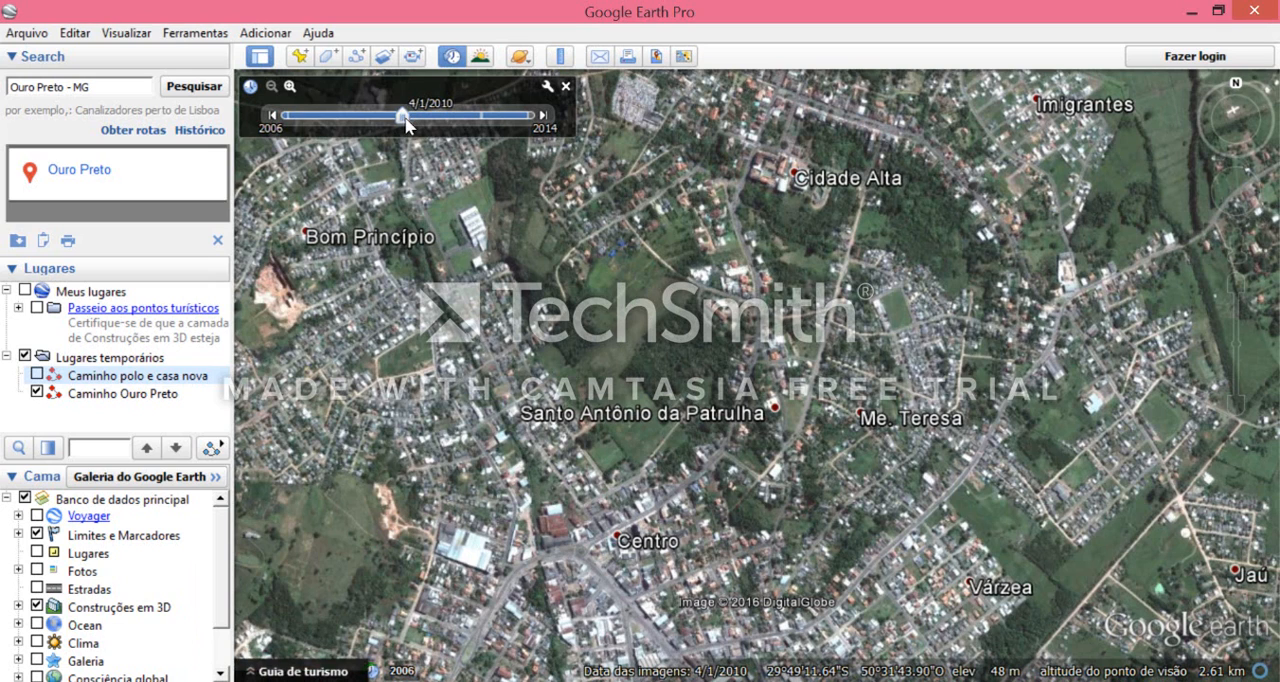
{"action": "left_click_drag", "start_coordinate": [402, 118], "coordinate": [288, 117]}
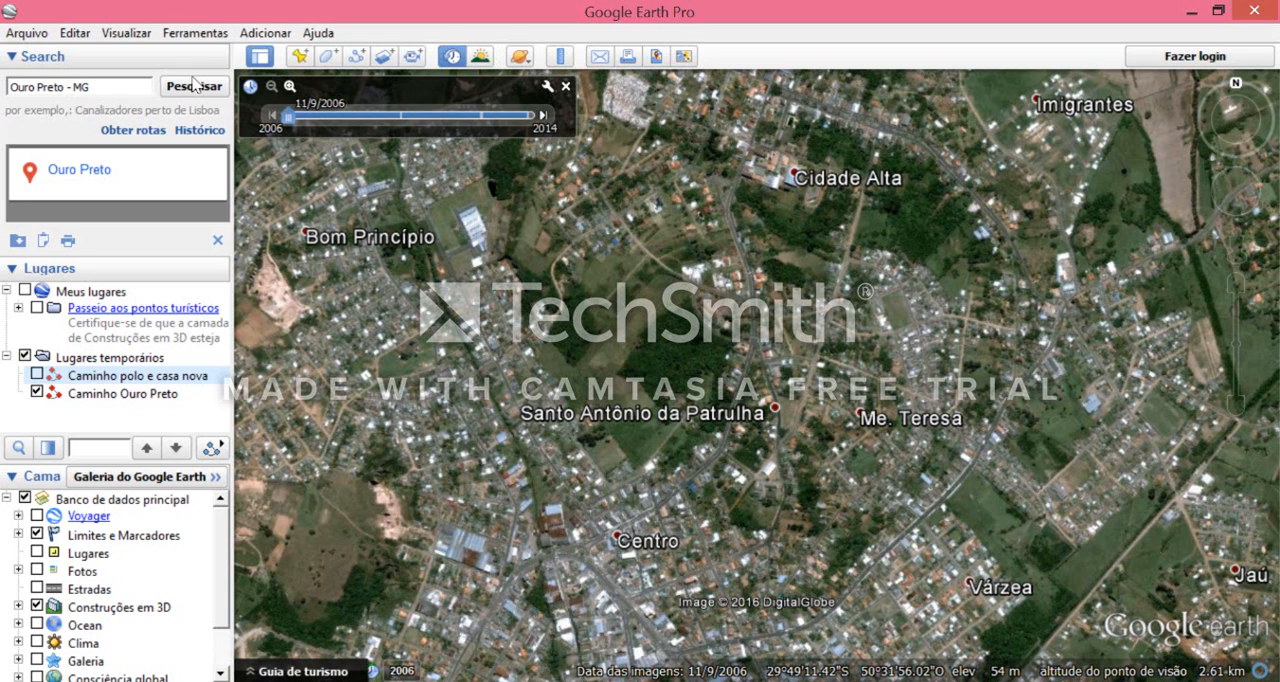
{"action": "left_click_drag", "start_coordinate": [300, 122], "coordinate": [482, 117]}
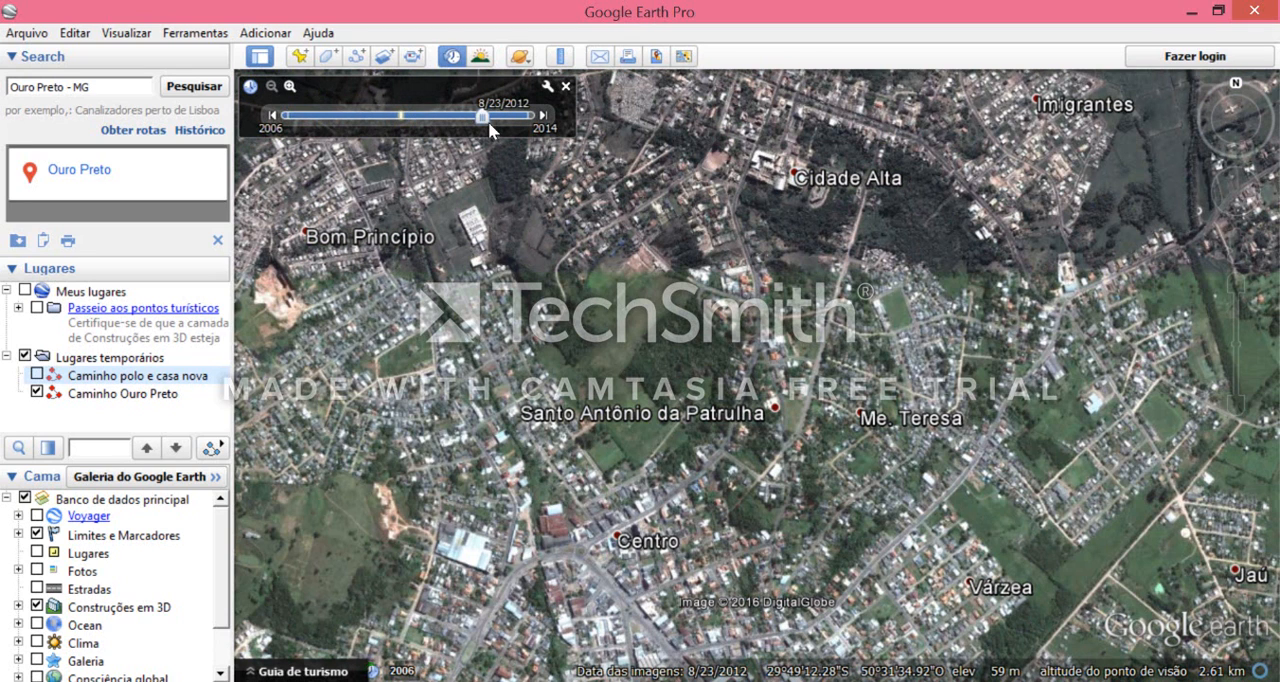
{"action": "left_click_drag", "start_coordinate": [489, 123], "coordinate": [524, 121]}
{"action": "left_click", "coordinate": [543, 116]}
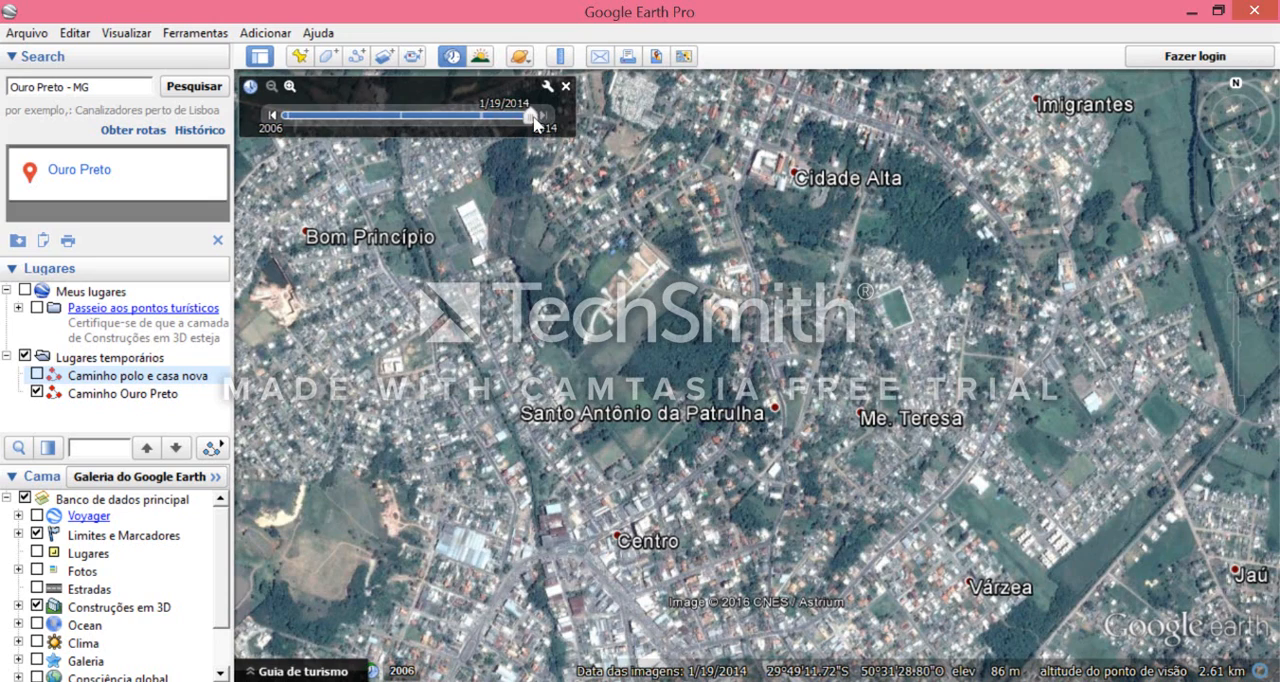
- Compare the Cidade Alta and Imigrantes area up close in the imagery of 11/9/2006, 4/1/2010, 8/23/2012 and 1/19/2014
{"action": "left_click", "coordinate": [420, 116]}
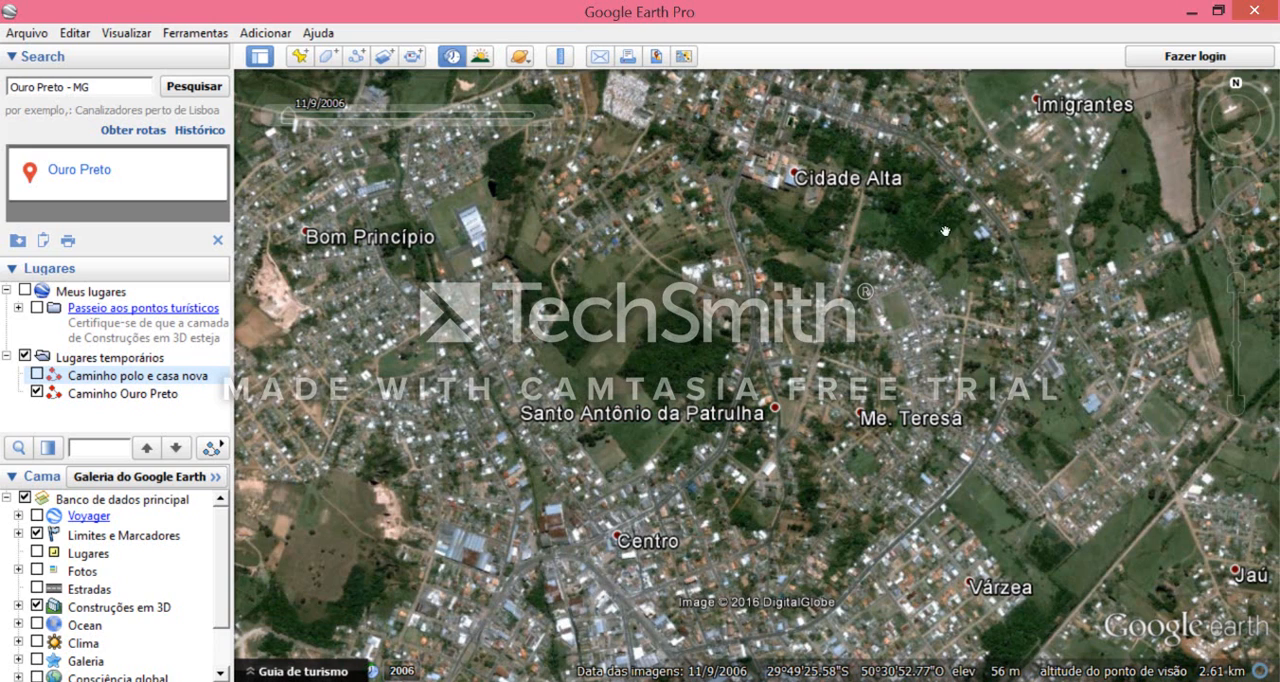
{"action": "double_click", "coordinate": [885, 217]}
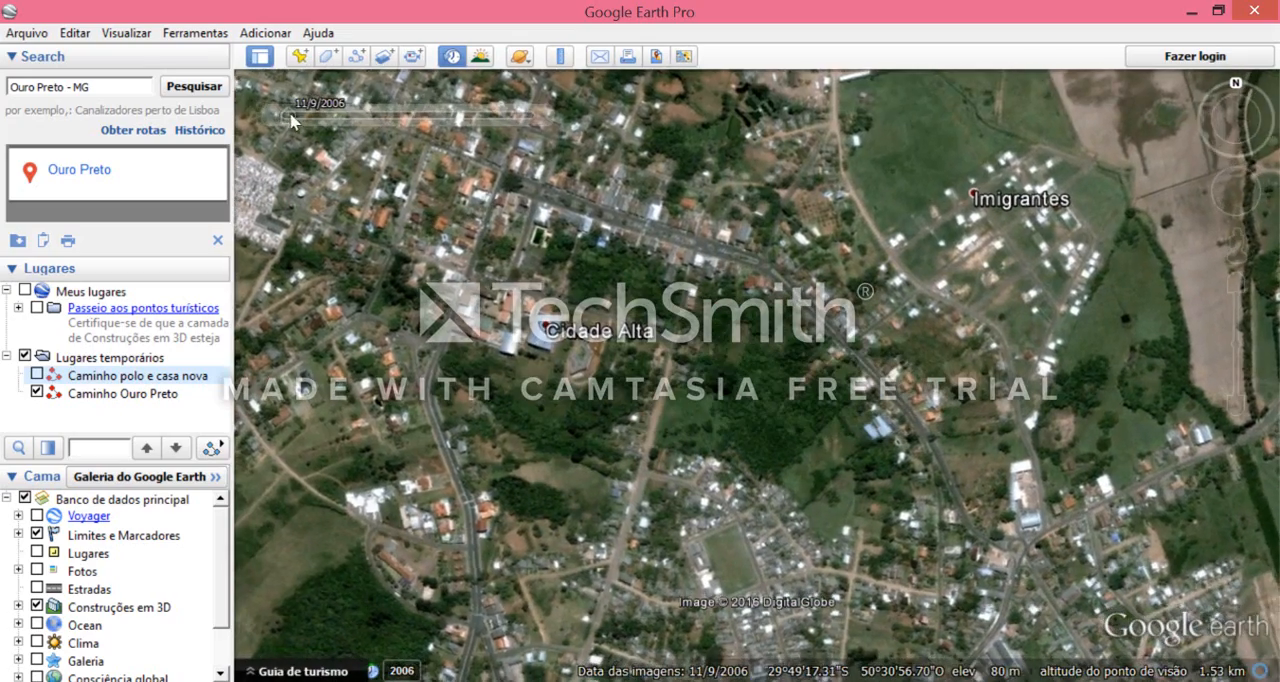
{"action": "mouse_move", "coordinate": [293, 120]}
{"action": "left_click_drag", "start_coordinate": [293, 120], "coordinate": [412, 121]}
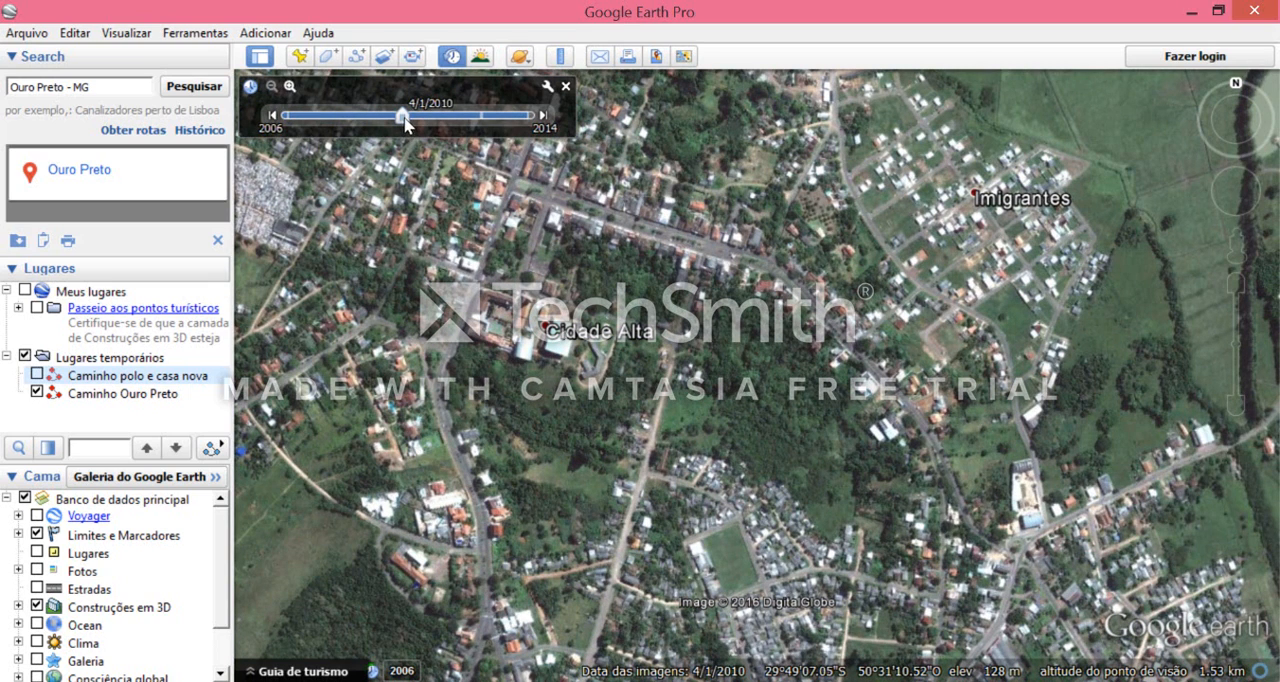
{"action": "left_click_drag", "start_coordinate": [403, 119], "coordinate": [489, 126]}
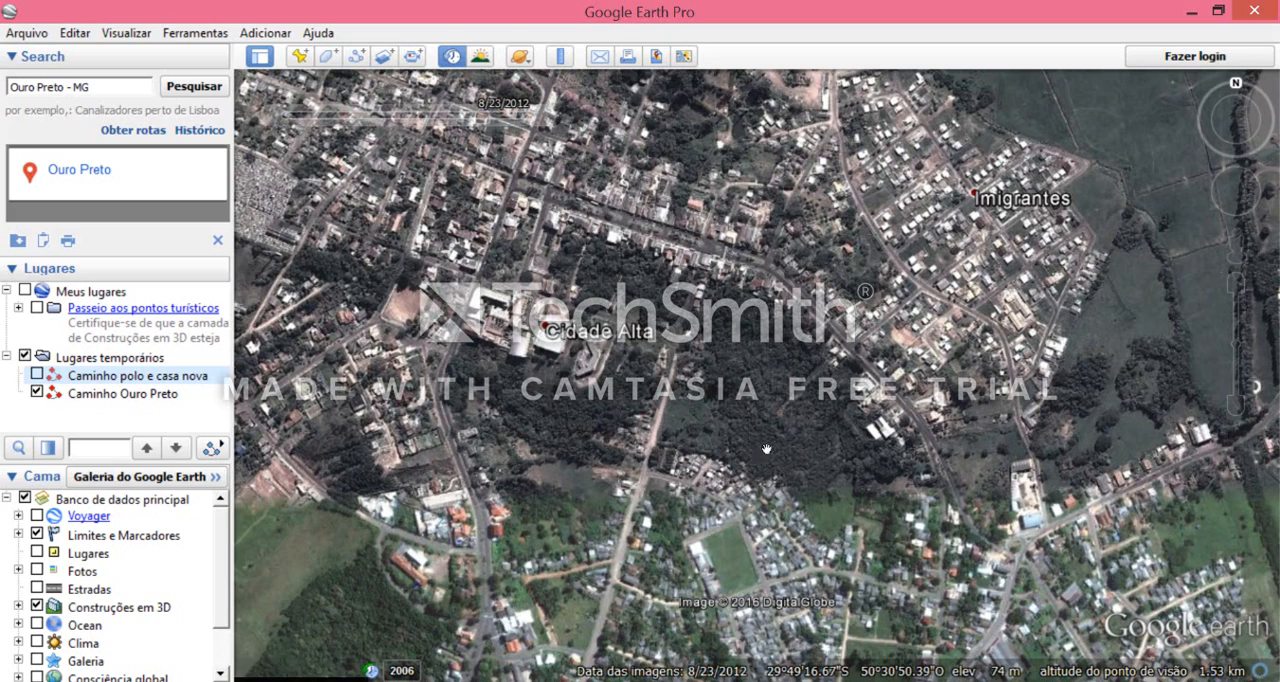
{"action": "mouse_move", "coordinate": [481, 126]}
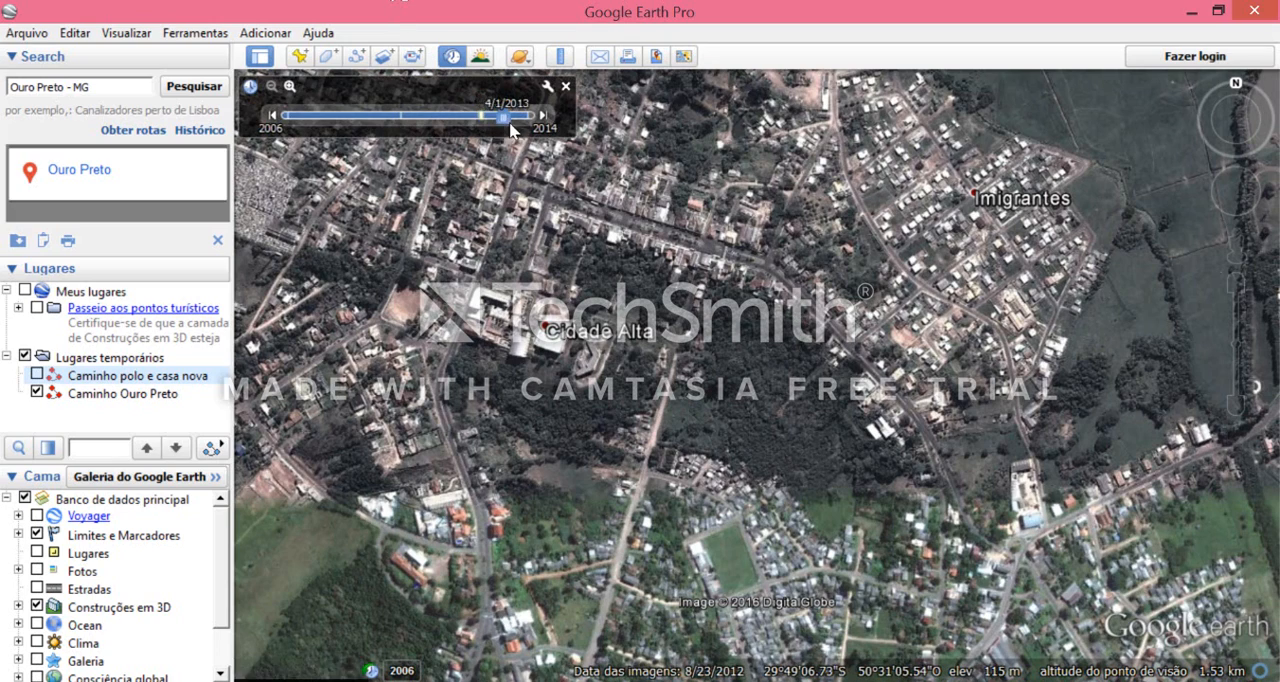
{"action": "left_click_drag", "start_coordinate": [481, 118], "coordinate": [530, 116]}
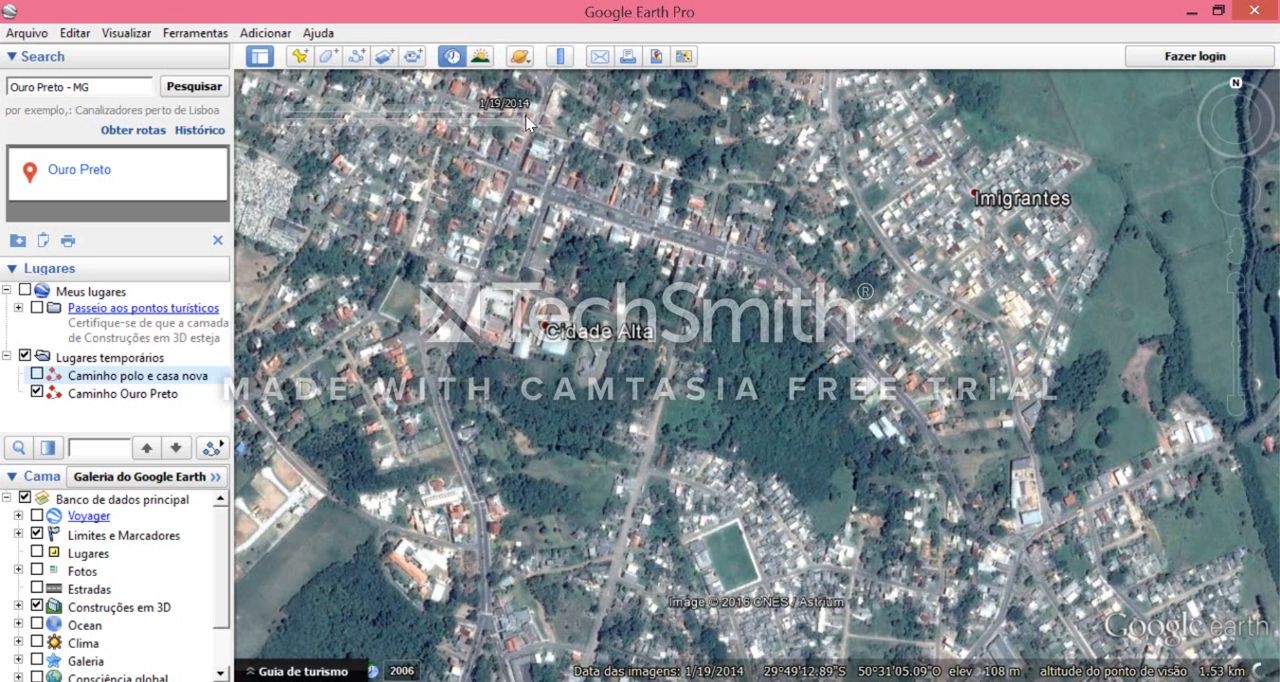
- Examine the growth of the Imigrantes neighbourhood by going through its imagery from 11/9/2006 over 4/1/2010 and 8/23/2012 to 1/19/2014
{"action": "mouse_move", "coordinate": [527, 121]}
{"action": "left_click_drag", "start_coordinate": [530, 115], "coordinate": [283, 116]}
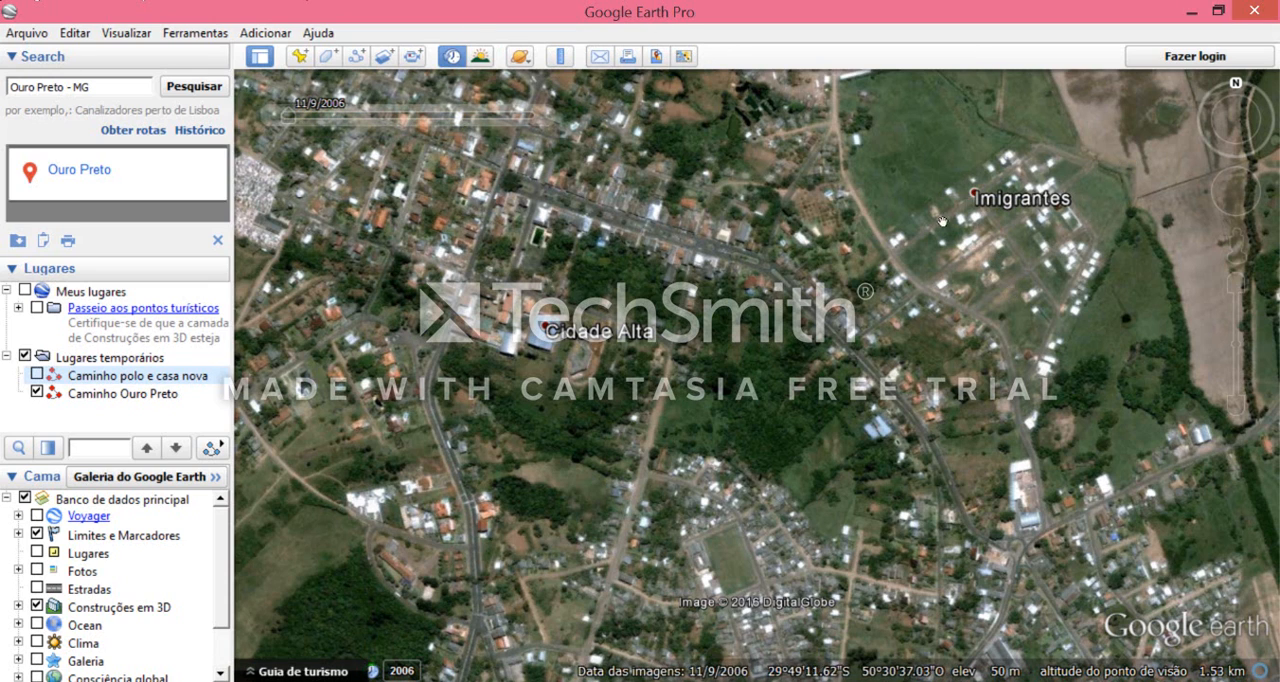
{"action": "scroll", "coordinate": [989, 200], "scroll_direction": "up", "scroll_amount": 3}
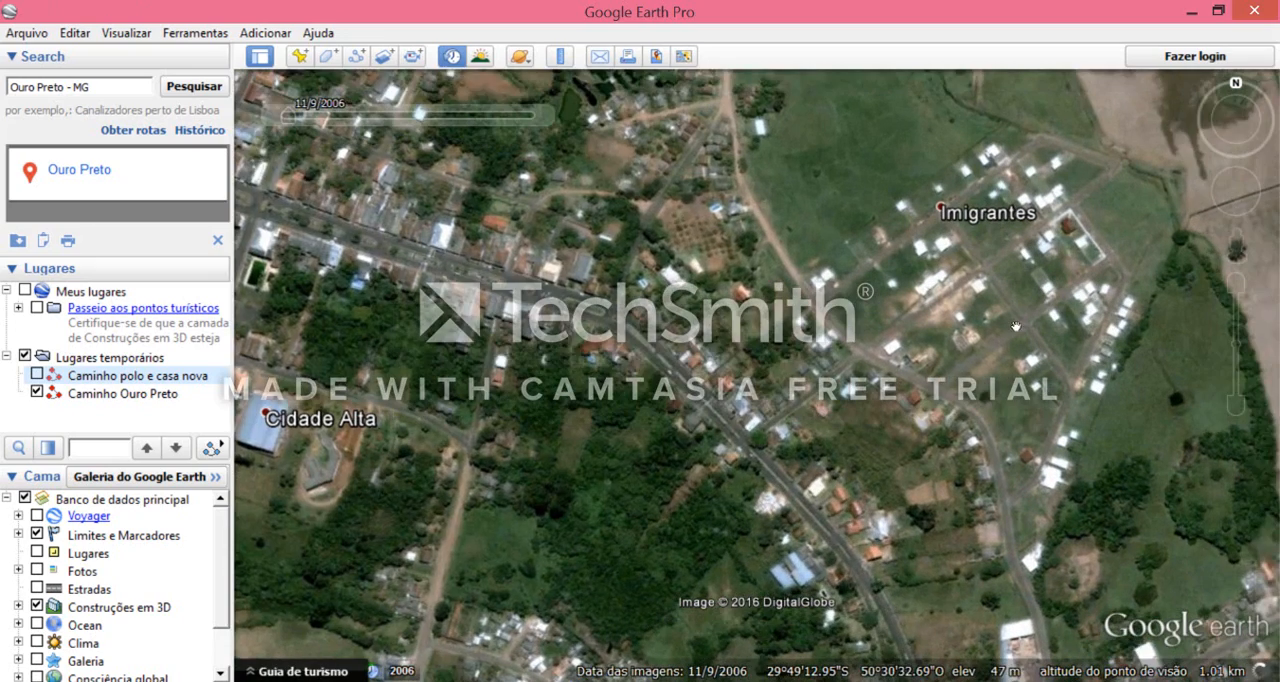
{"action": "left_click_drag", "start_coordinate": [1015, 326], "coordinate": [961, 360]}
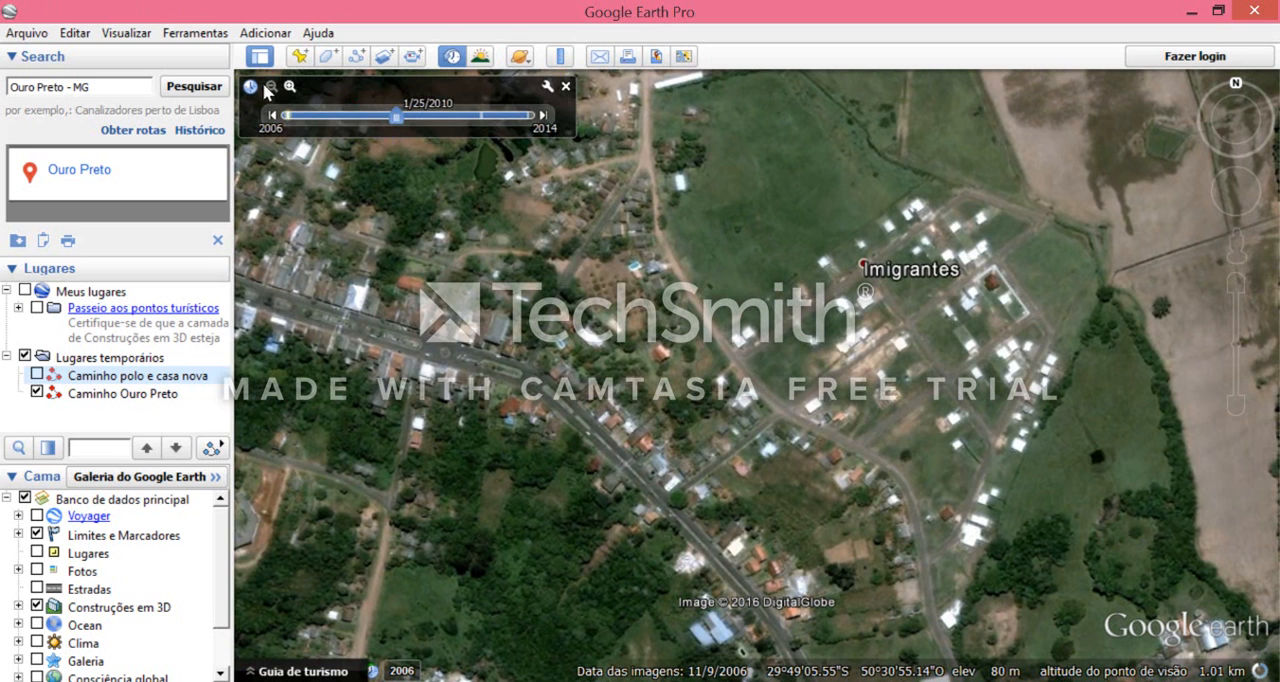
{"action": "left_click", "coordinate": [287, 117]}
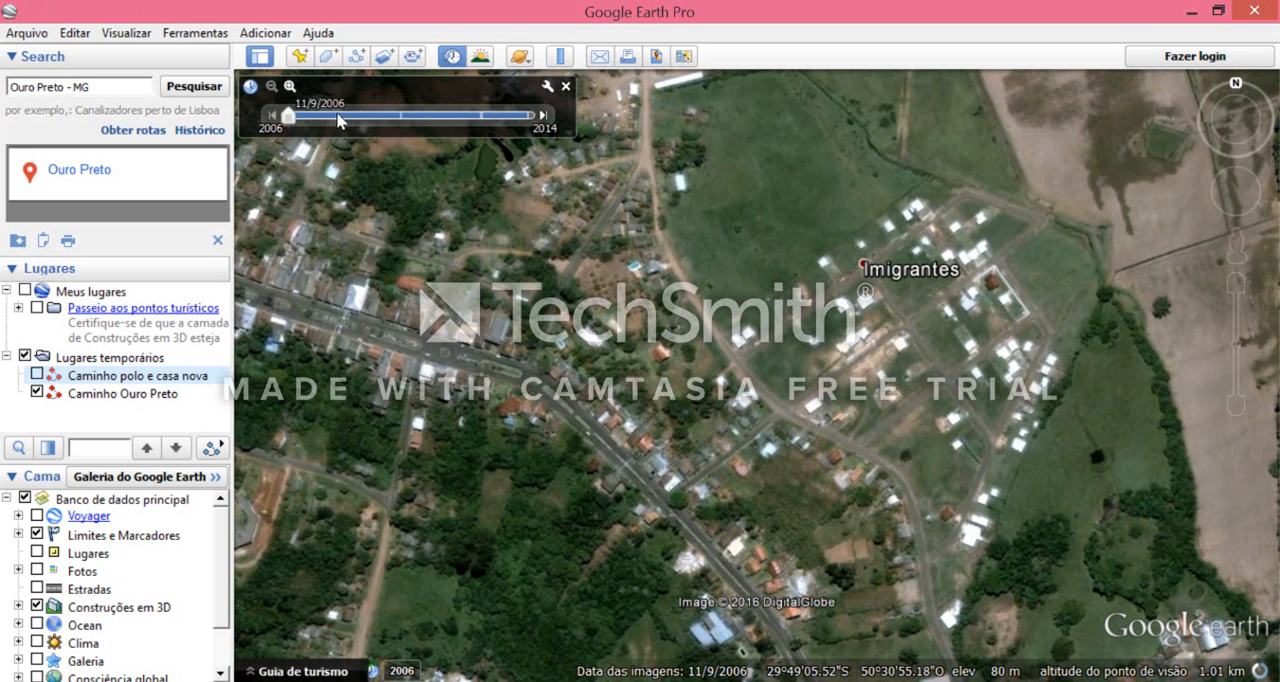
{"action": "left_click", "coordinate": [405, 117]}
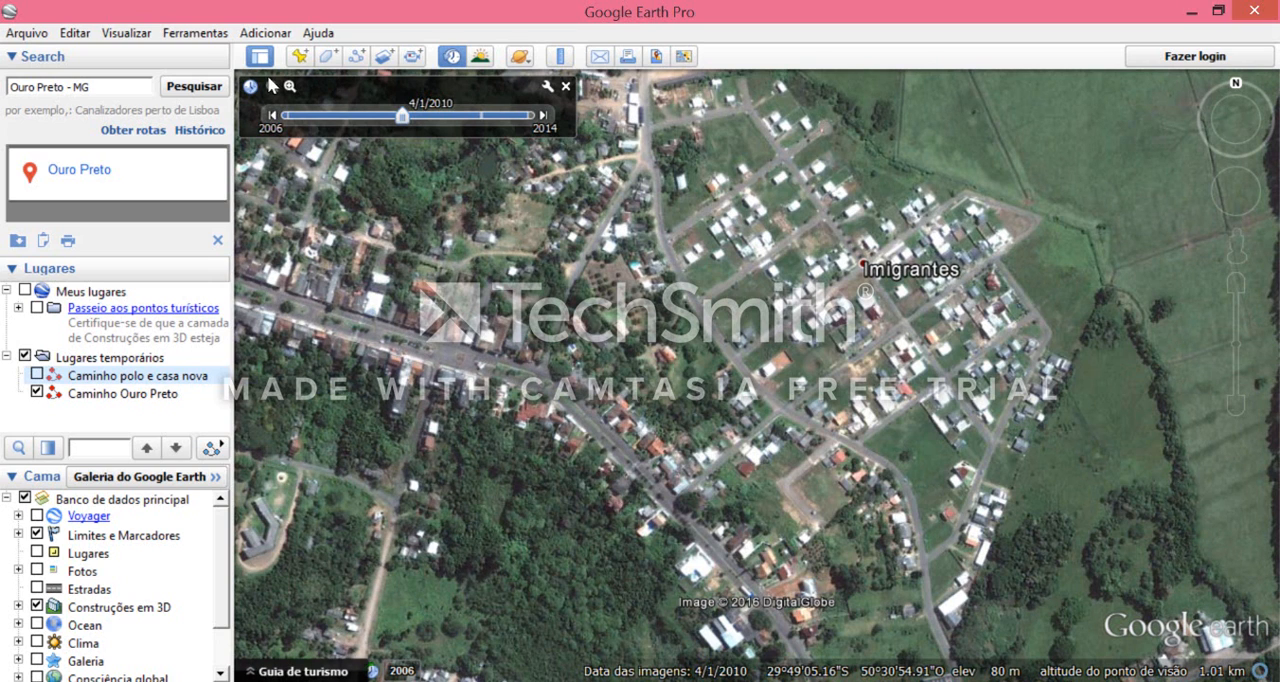
{"action": "left_click", "coordinate": [482, 117]}
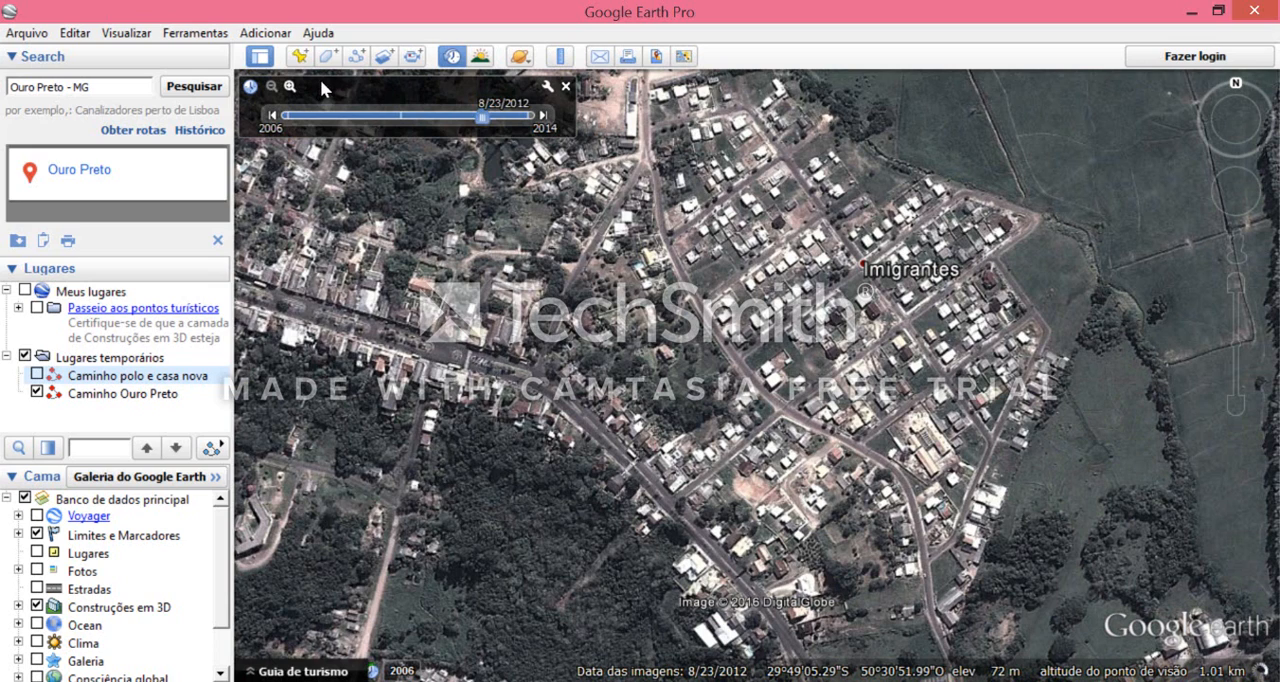
{"action": "left_click_drag", "start_coordinate": [482, 117], "coordinate": [531, 117]}
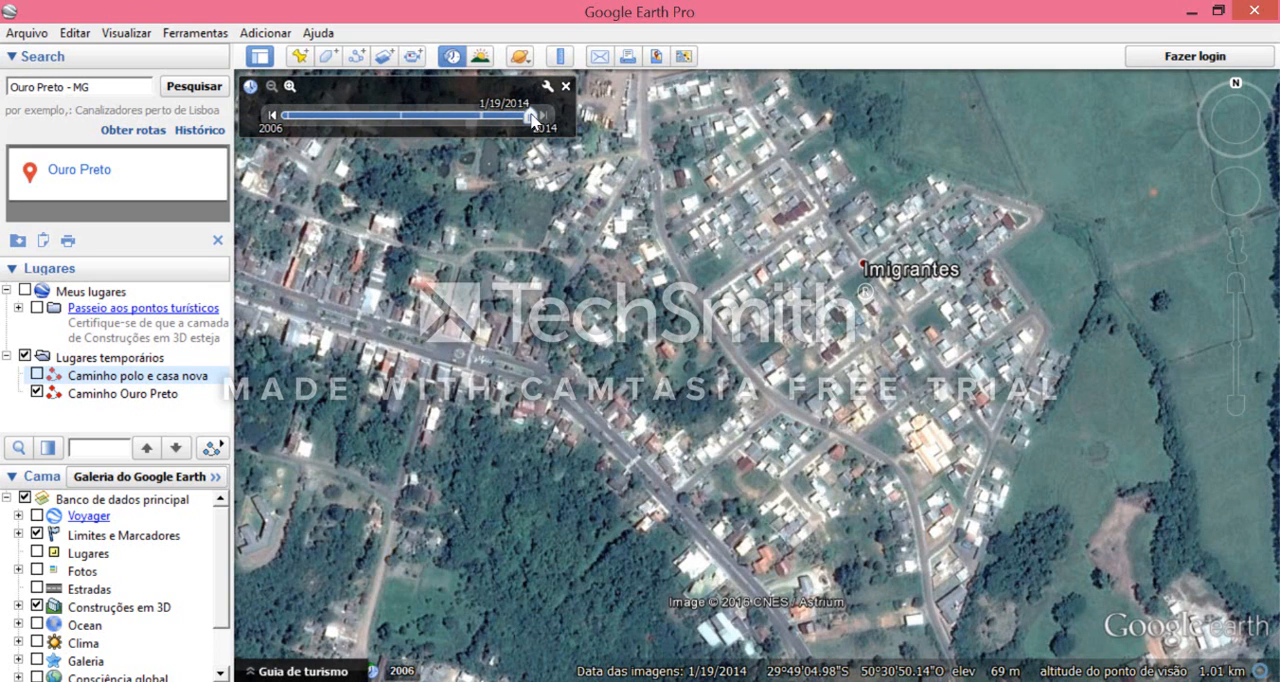
{"action": "scroll", "coordinate": [571, 287], "scroll_direction": "down", "scroll_amount": 2}
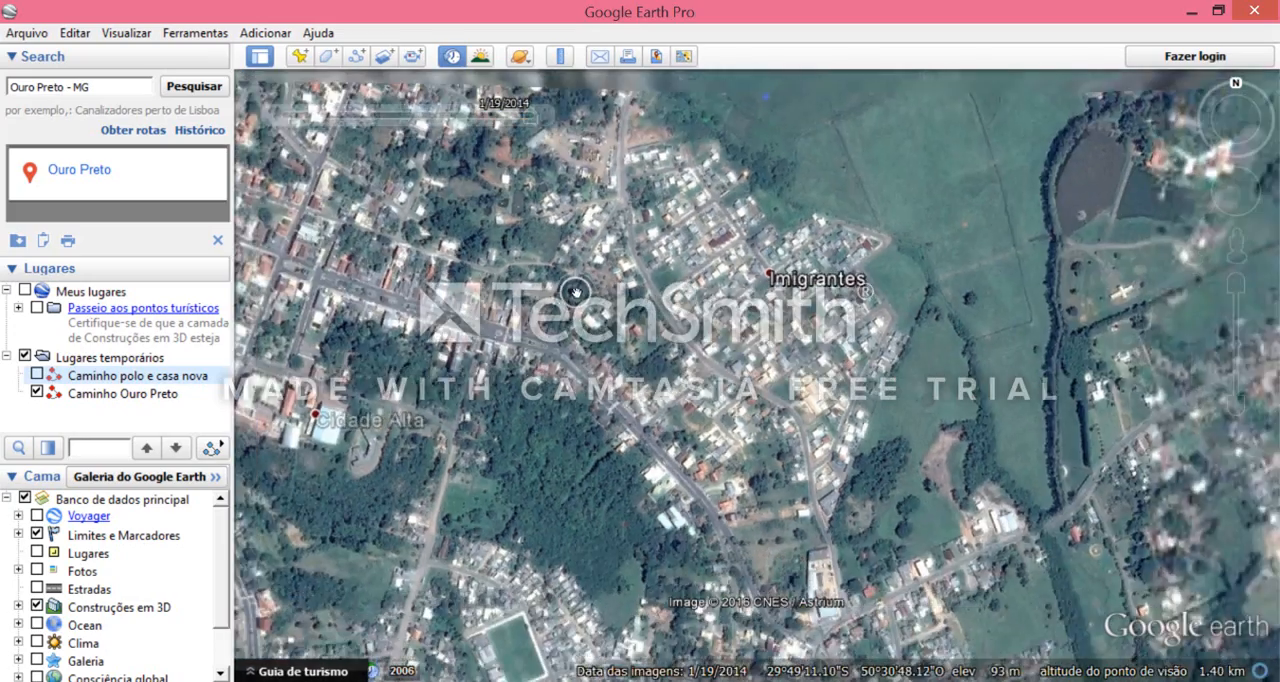
{"action": "left_click_drag", "start_coordinate": [379, 170], "coordinate": [517, 214]}
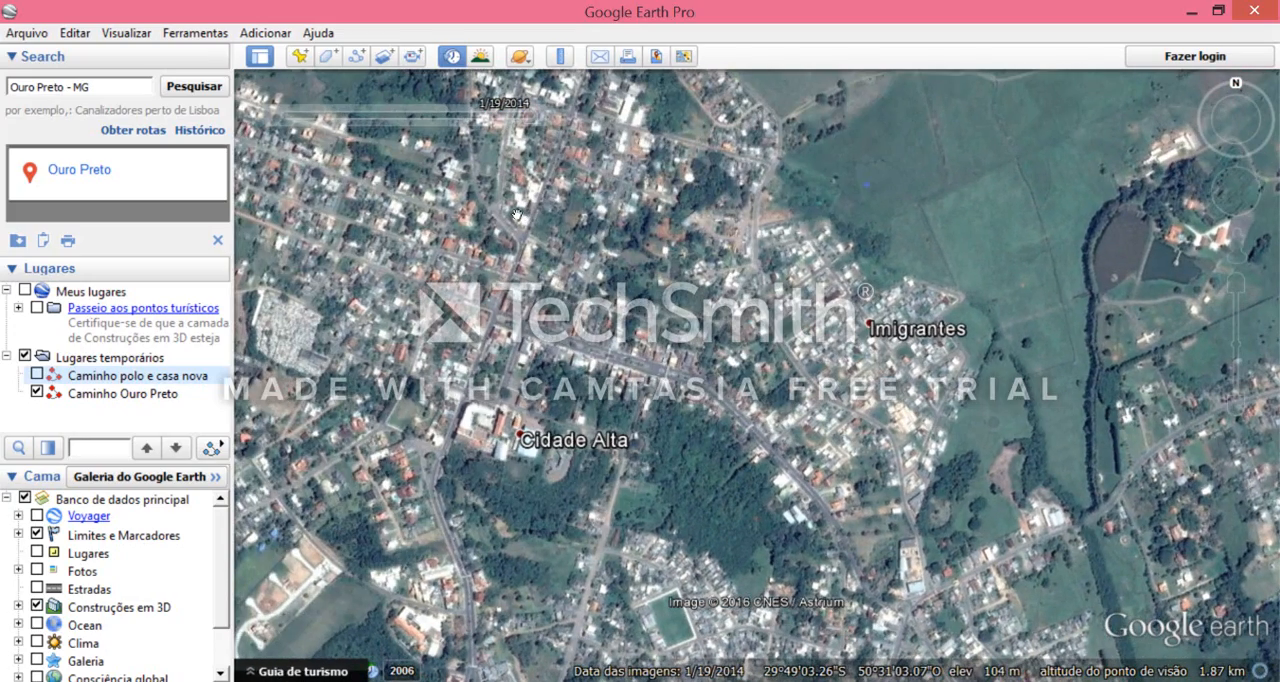
{"action": "left_click", "coordinate": [402, 681]}
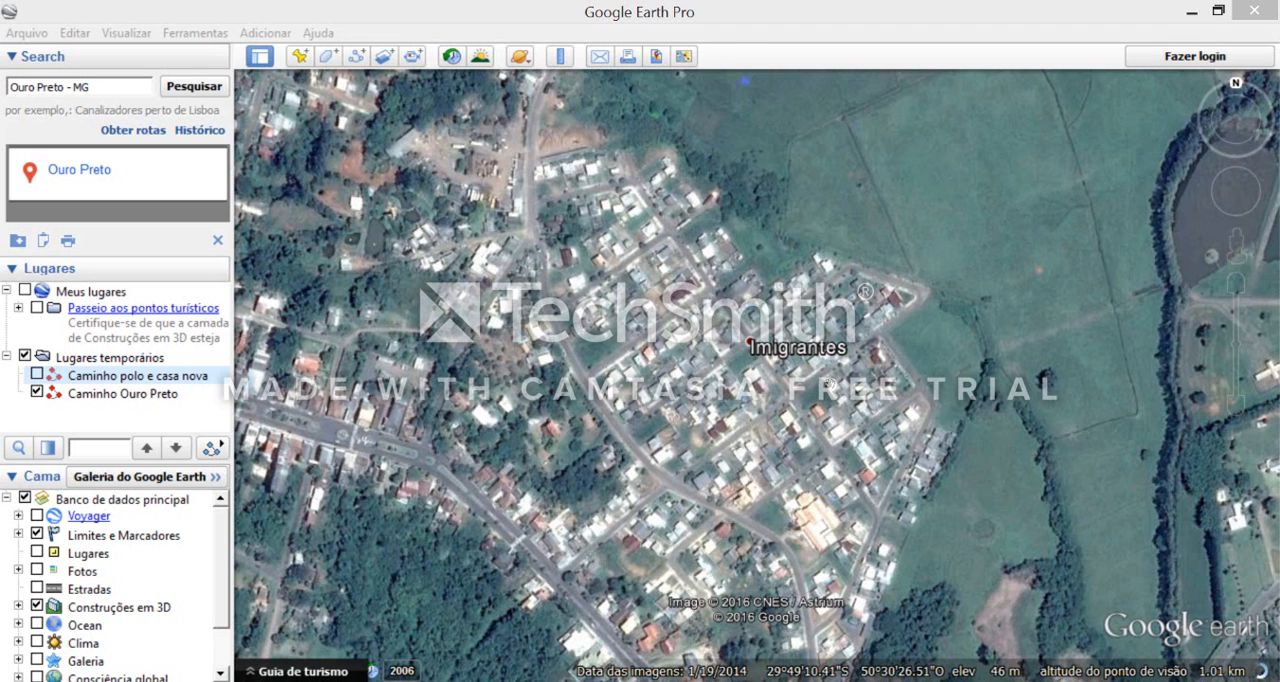
{"action": "left_click_drag", "start_coordinate": [543, 424], "coordinate": [583, 428]}
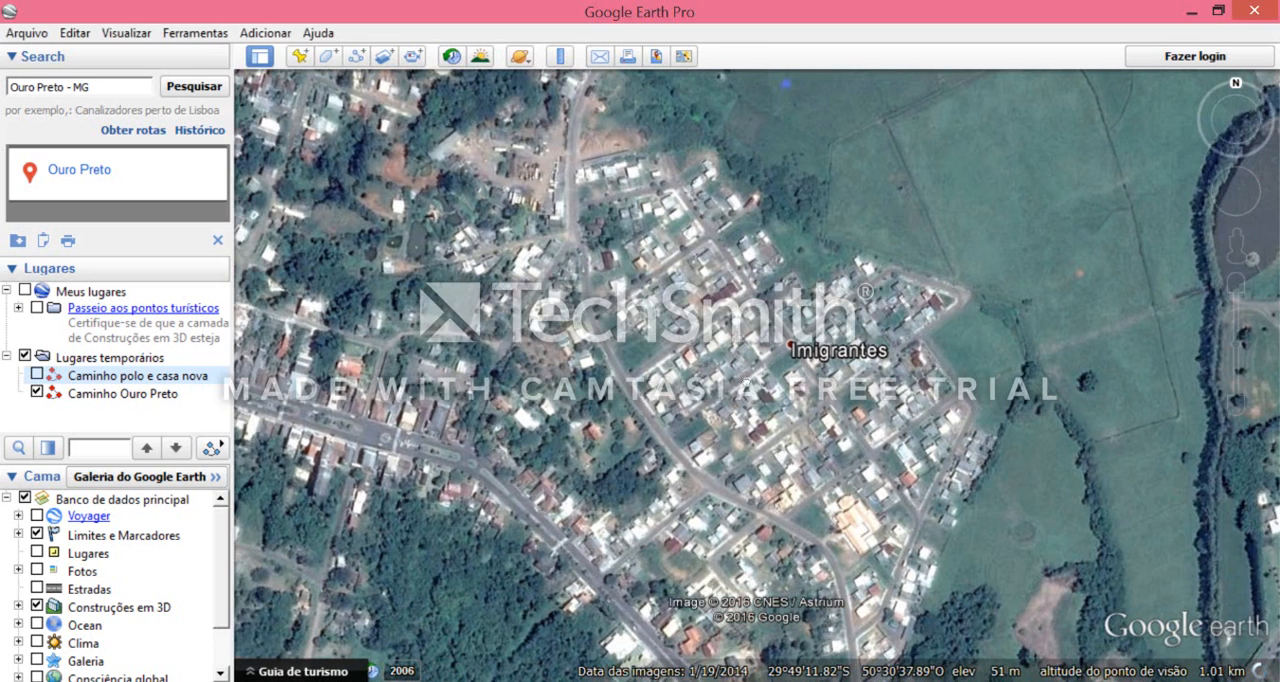
{"action": "left_click_drag", "start_coordinate": [826, 540], "coordinate": [798, 524]}
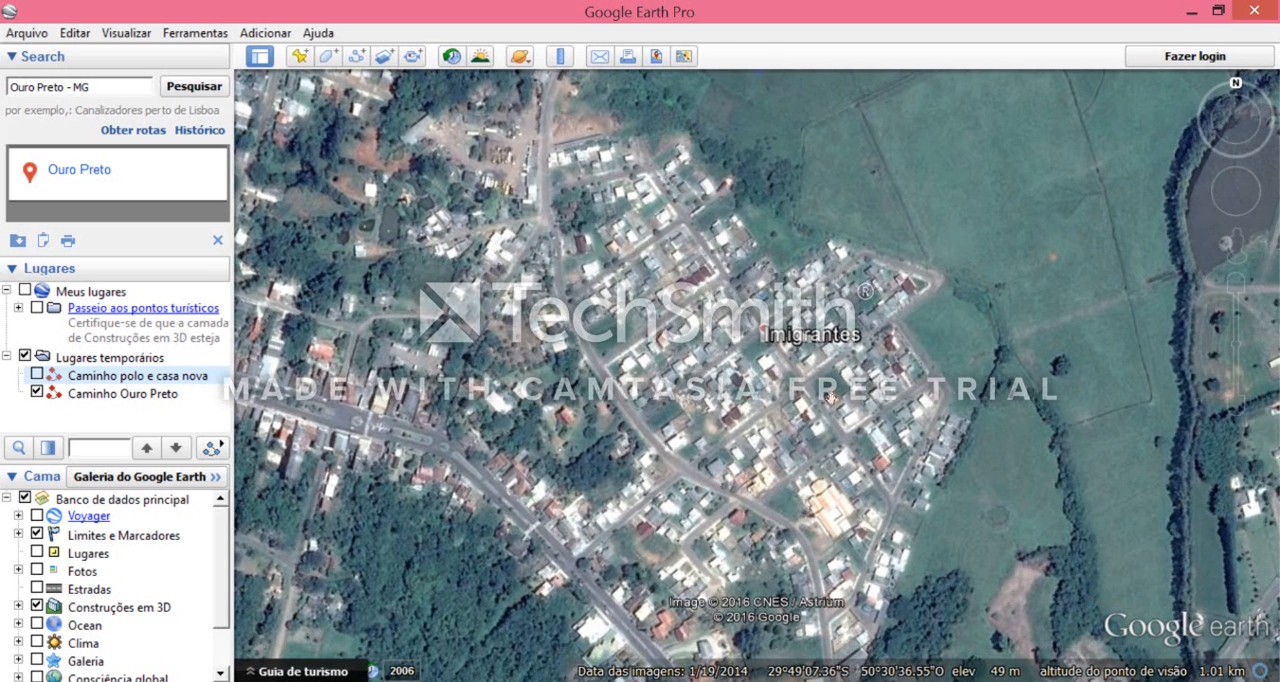
{"action": "left_click_drag", "start_coordinate": [758, 448], "coordinate": [788, 465]}
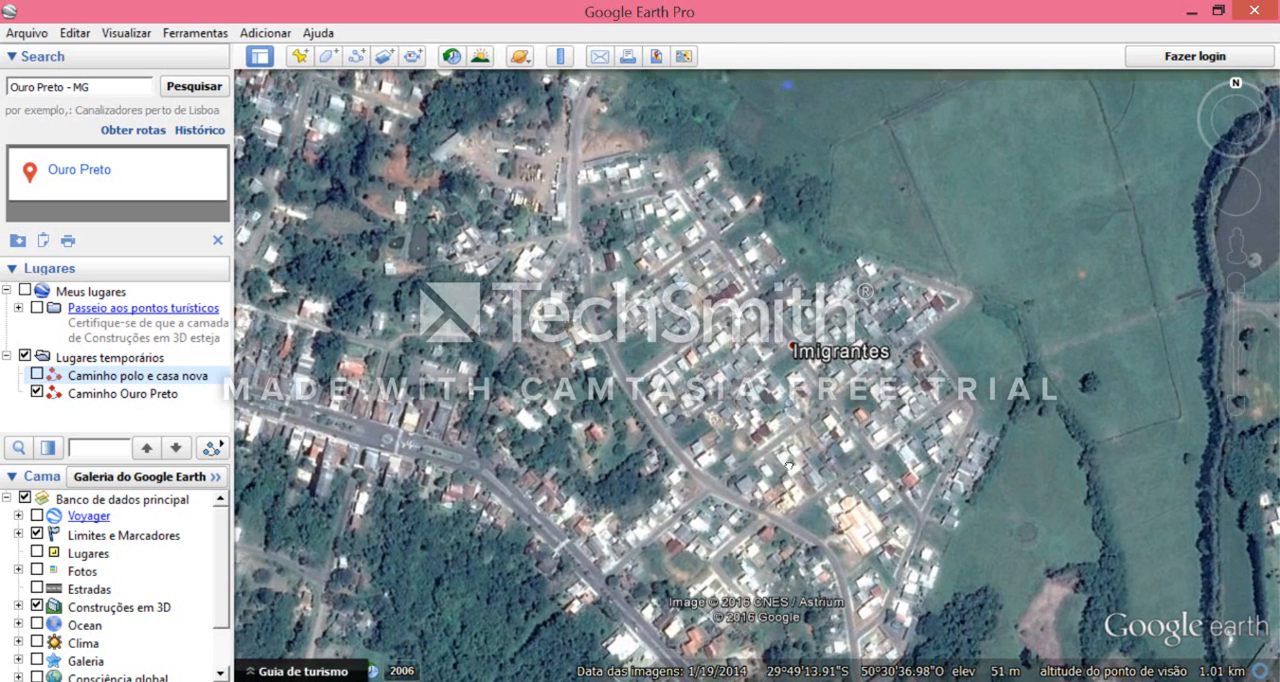
{"action": "left_click_drag", "start_coordinate": [536, 307], "coordinate": [527, 312]}
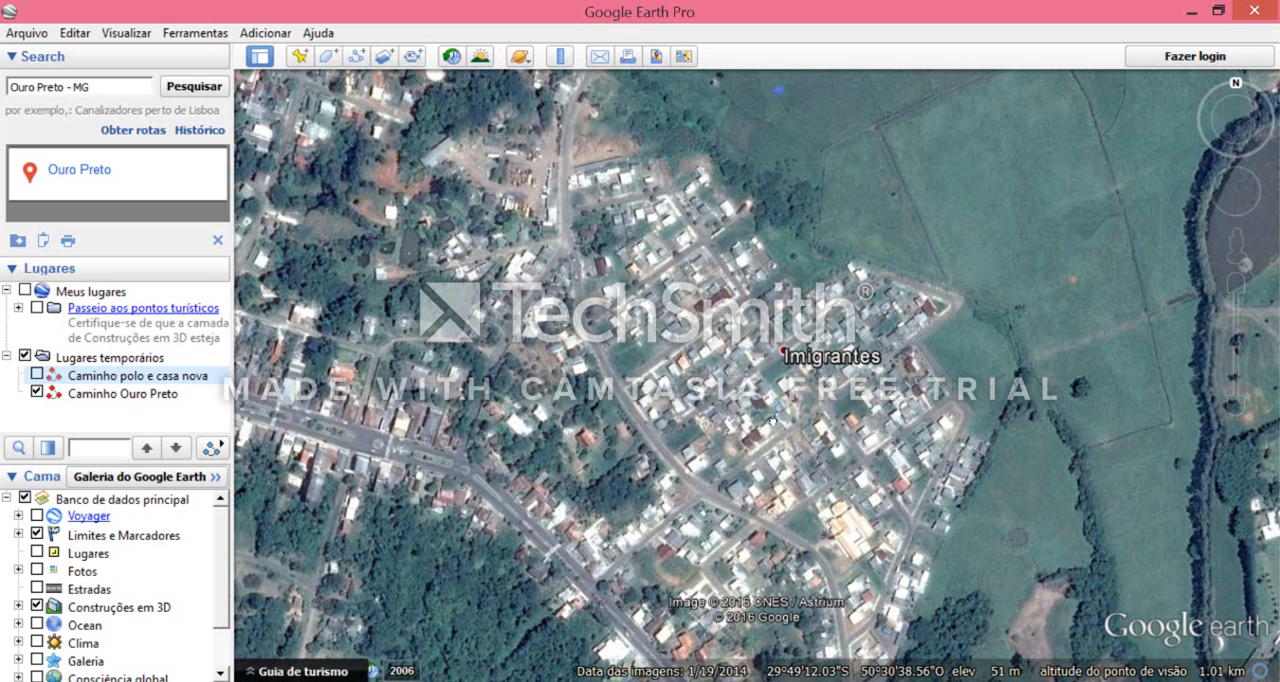
{"action": "mouse_move", "coordinate": [772, 421]}
{"action": "left_mouse_down"}
{"action": "mouse_move", "coordinate": [762, 410]}
{"action": "mouse_move", "coordinate": [775, 409]}
{"action": "left_mouse_up"}
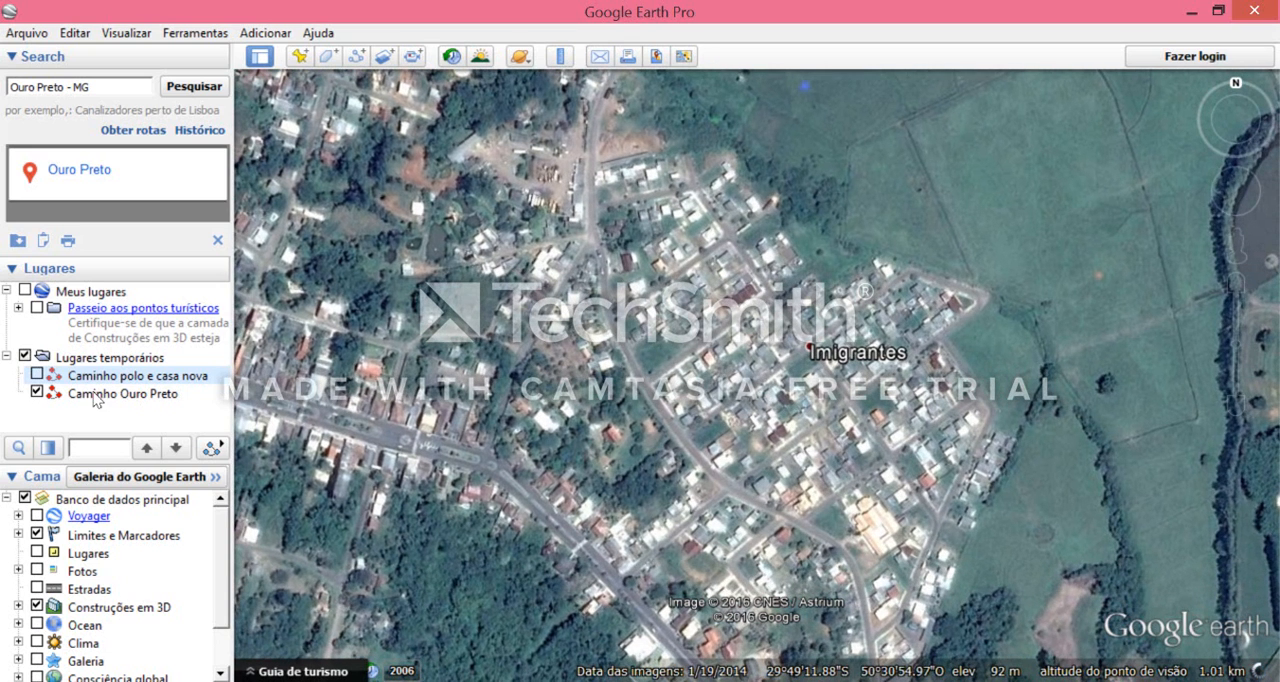
- Hide the saved path "Caminho Ouro Preto" so that no temporary place is displayed
{"action": "left_click", "coordinate": [37, 393]}
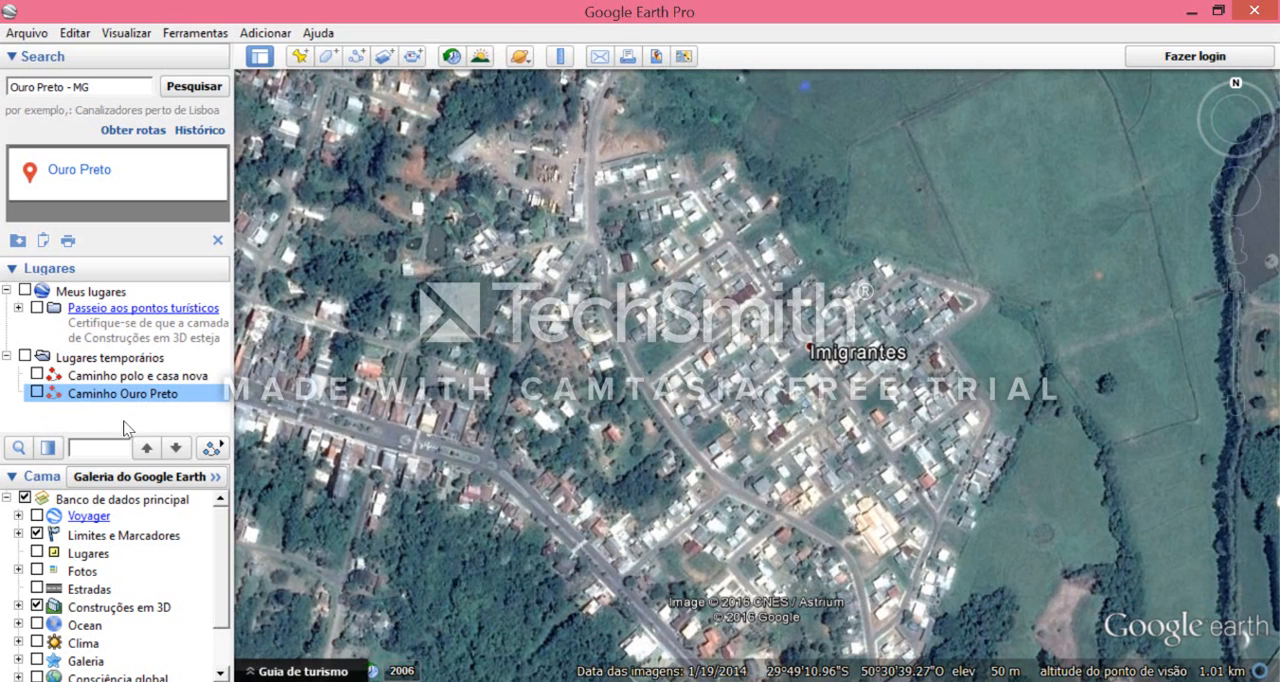
{"action": "left_click_drag", "start_coordinate": [826, 412], "coordinate": [796, 416]}
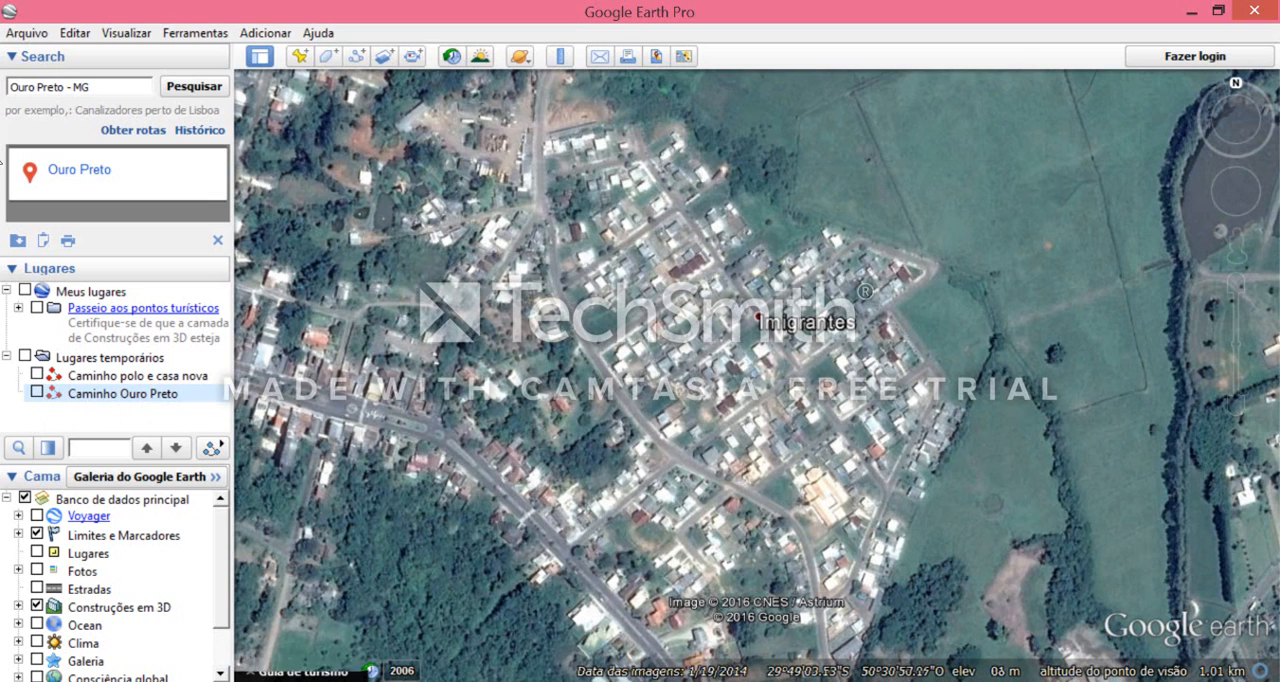
{"action": "left_click", "coordinate": [74, 417]}
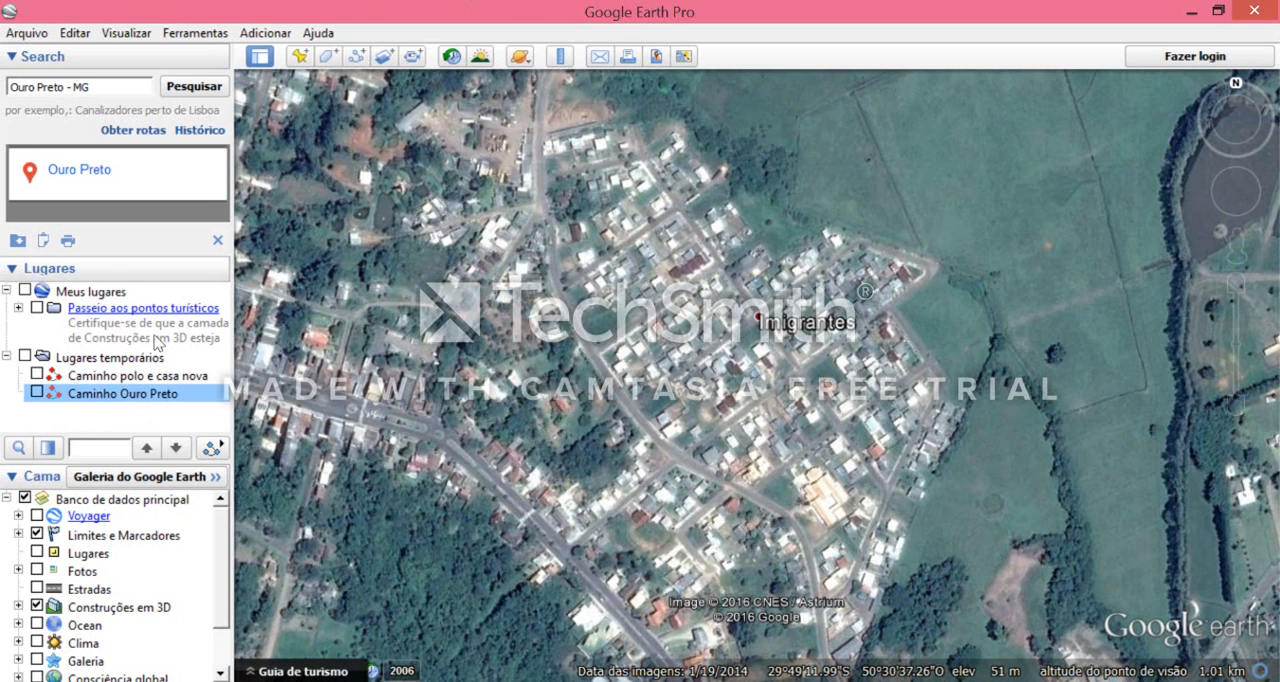
- Create a new folder named "Time lapse" inside Meus lugares
{"action": "right_click", "coordinate": [103, 292]}
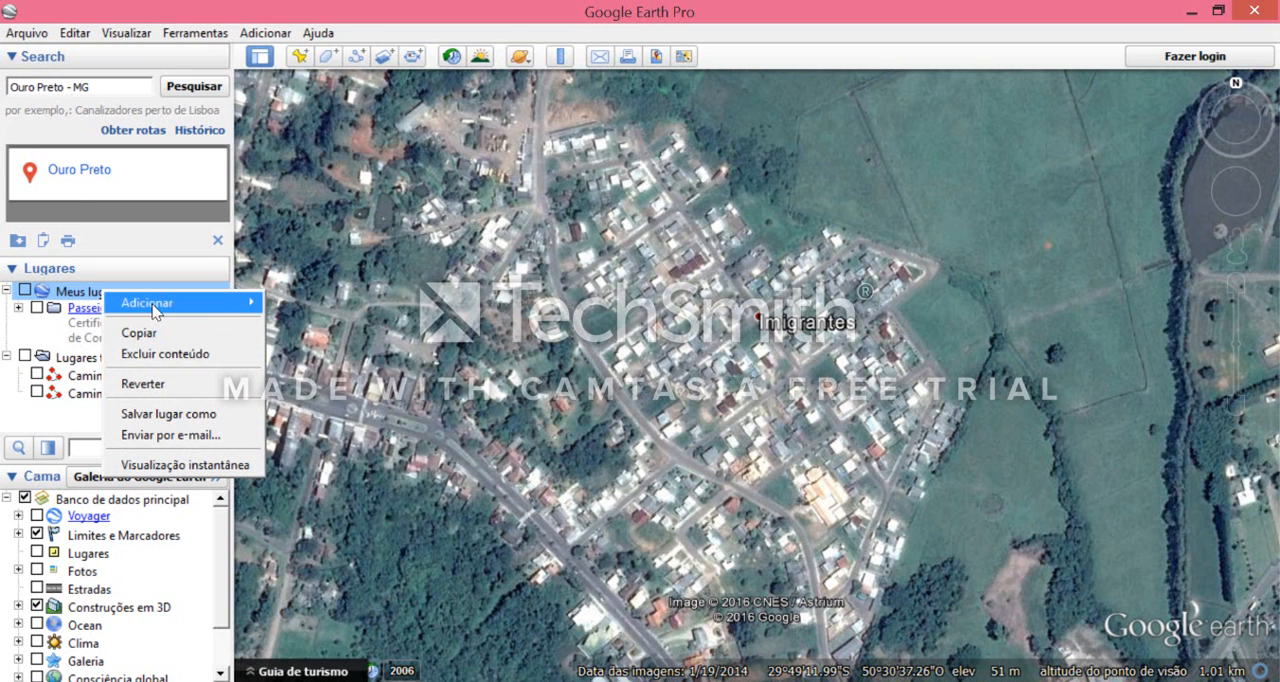
{"action": "mouse_move", "coordinate": [155, 311]}
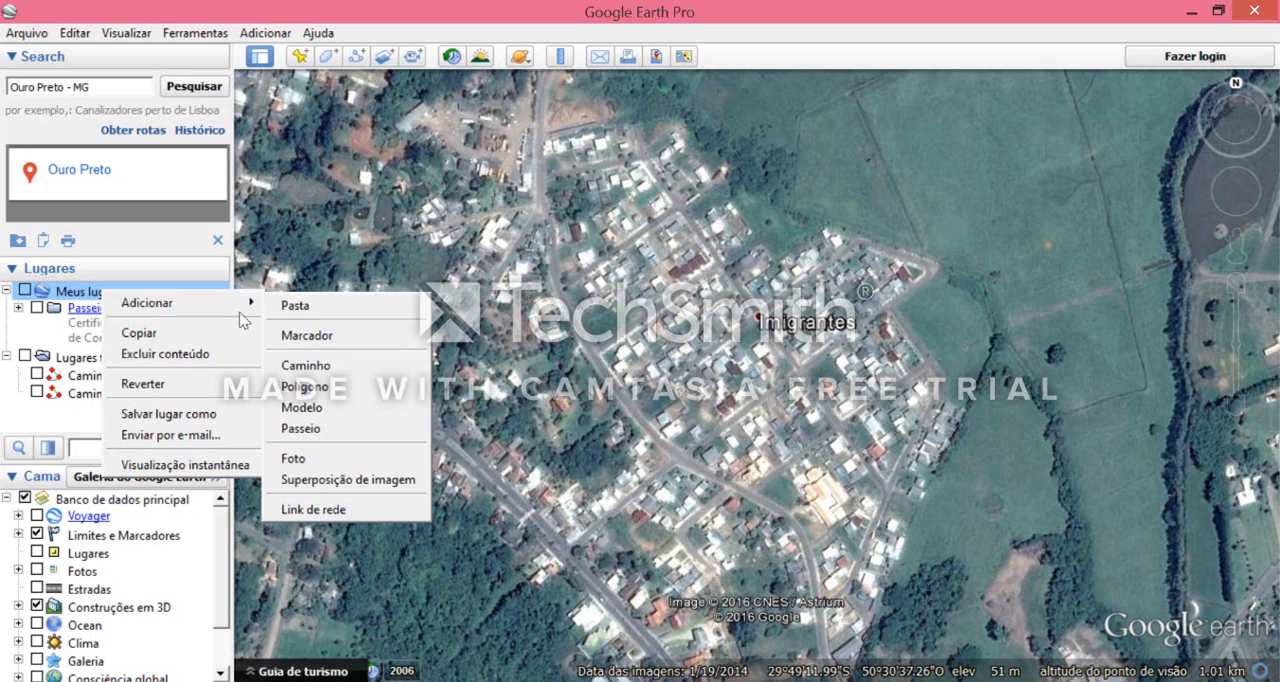
{"action": "left_click", "coordinate": [290, 308]}
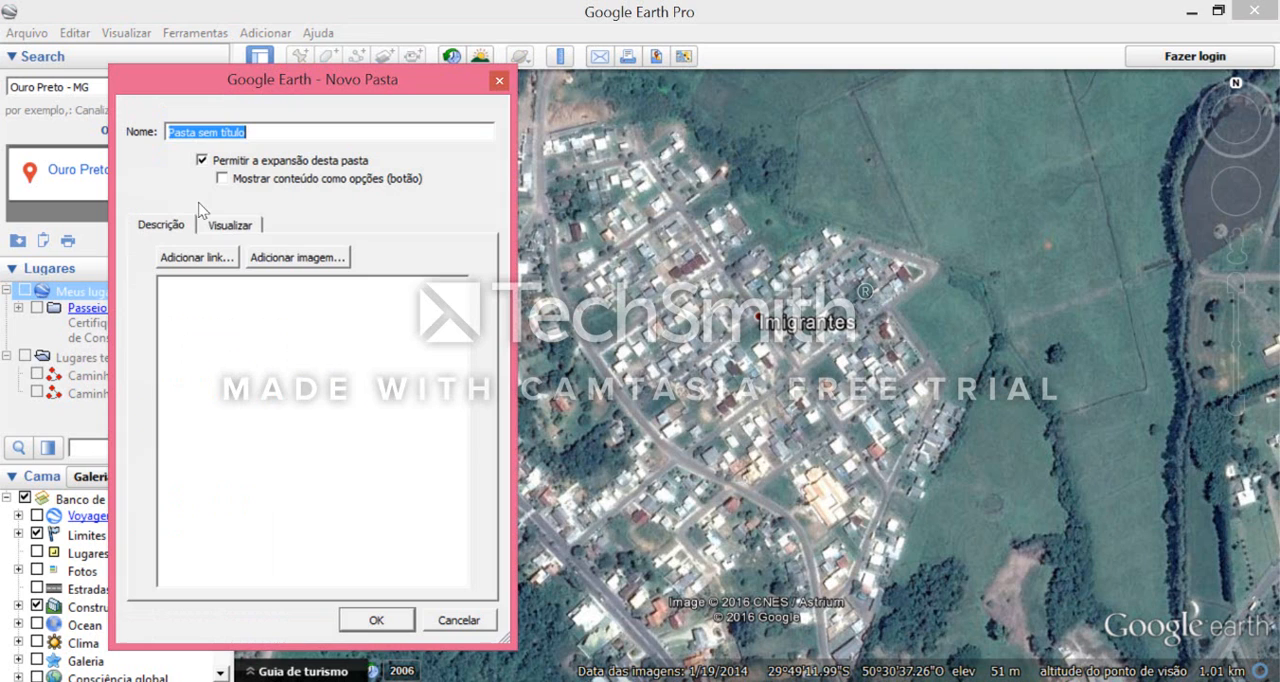
{"action": "type", "text": "Time lapse"}
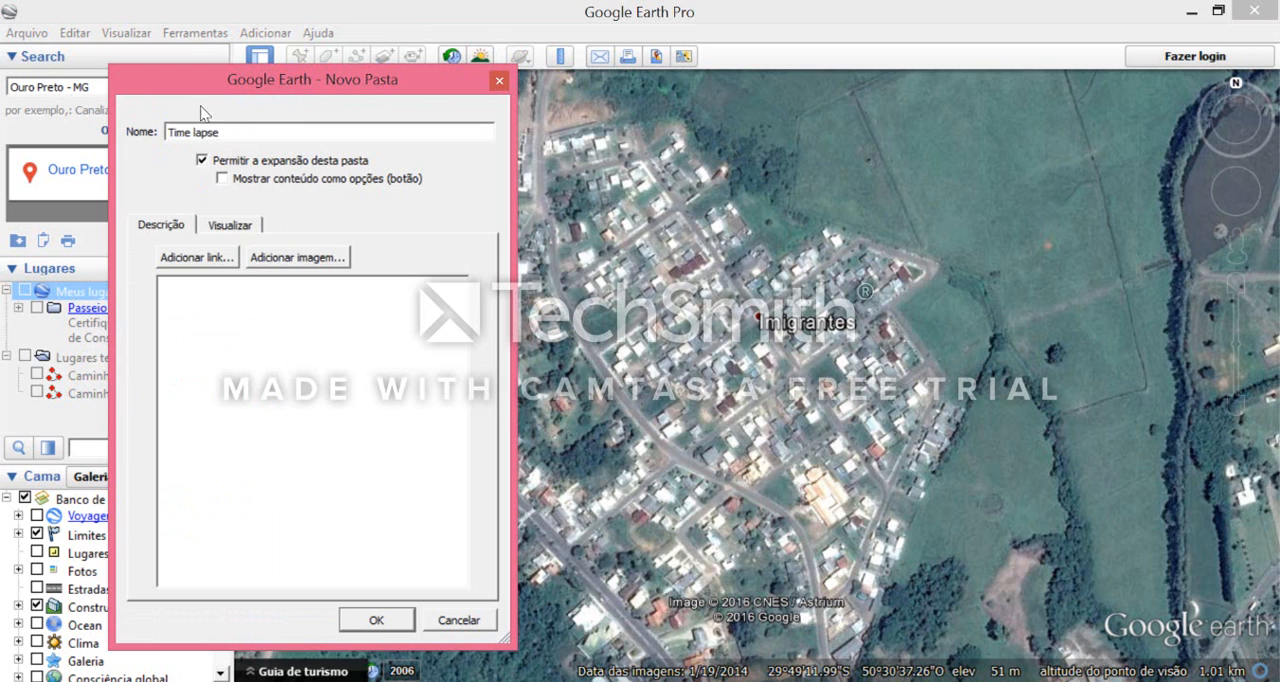
{"action": "left_click", "coordinate": [378, 621]}
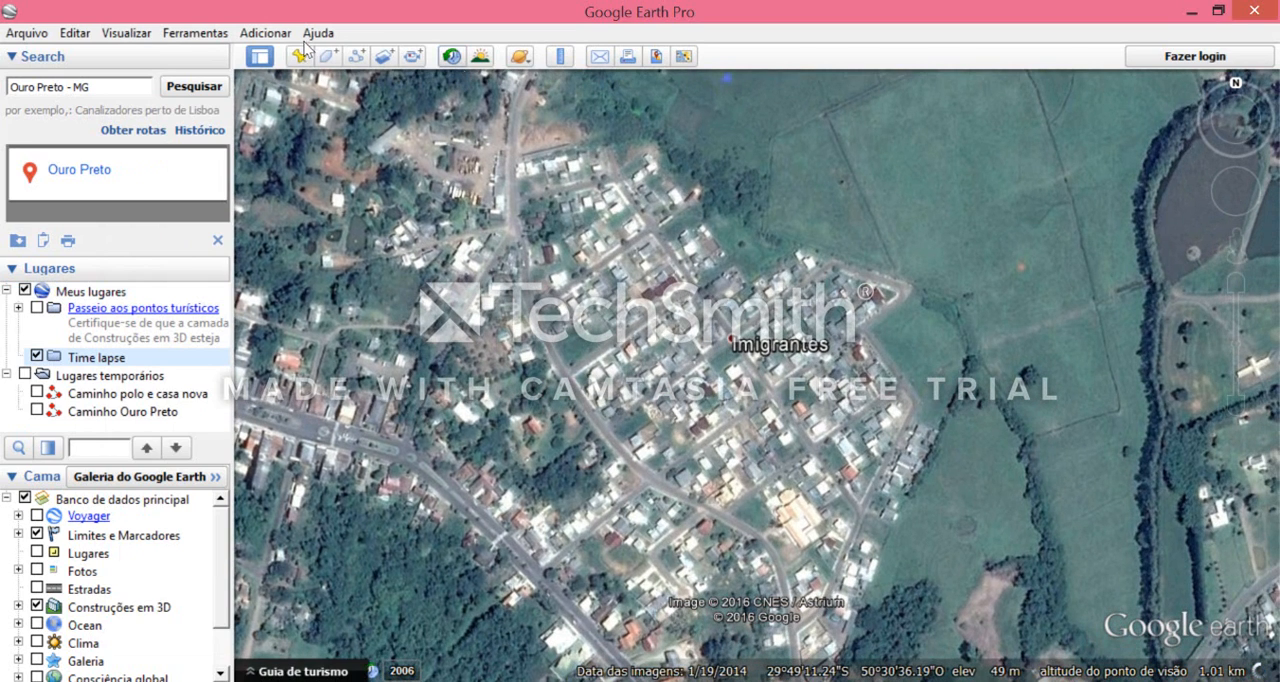
- Turn on historical imagery over the Imigrantes neighbourhood and set it to 11/9/2006
{"action": "left_click", "coordinate": [452, 58]}
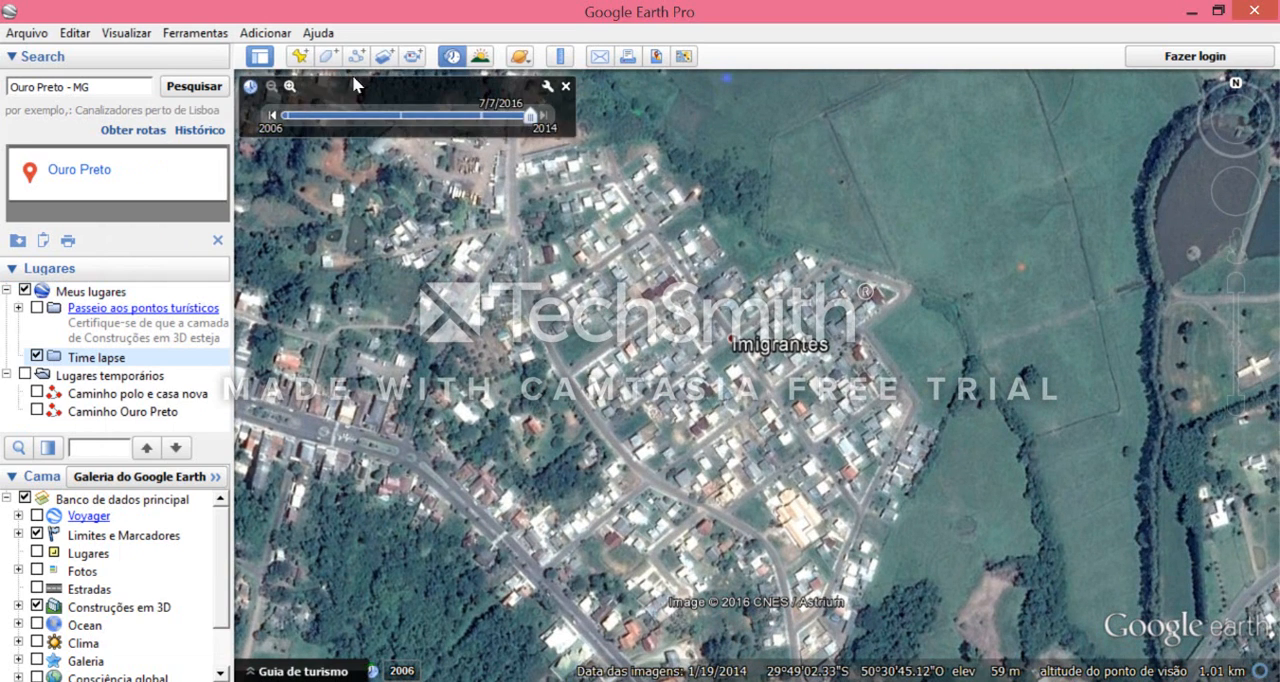
{"action": "left_click_drag", "start_coordinate": [527, 116], "coordinate": [265, 112]}
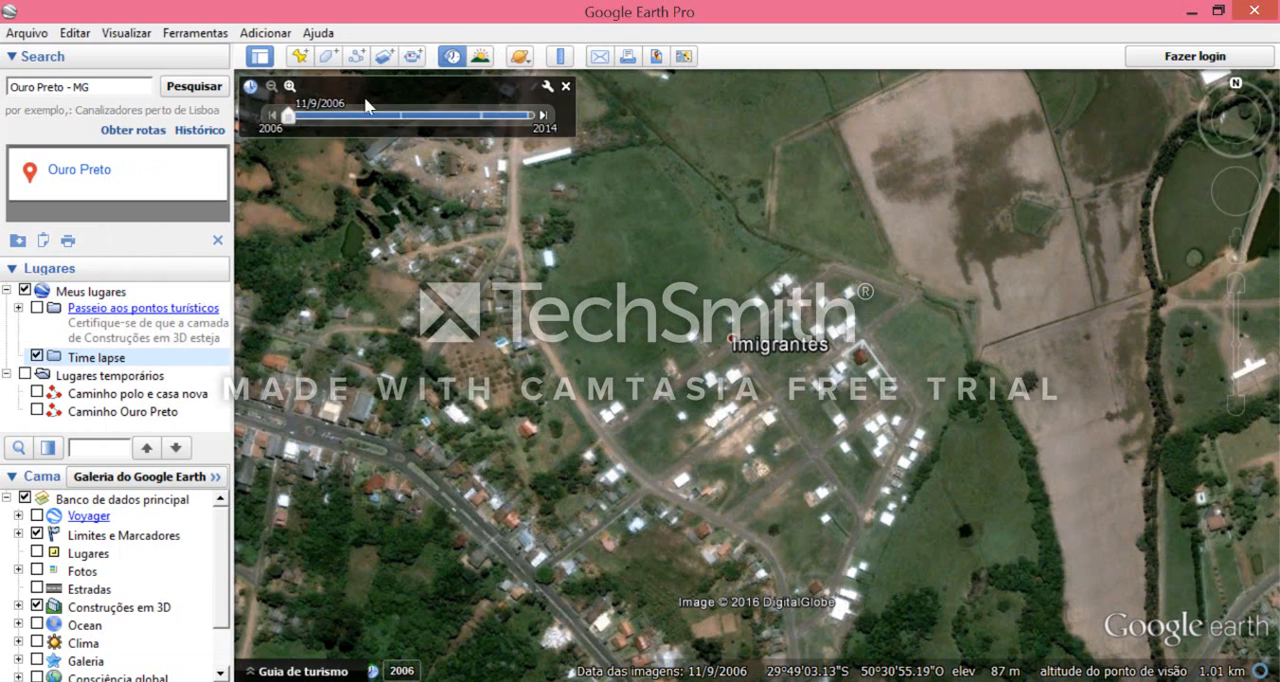
- Add a placemark named "2006" to the Time lapse folder over the 11/9/2006 imagery of Imigrantes
{"action": "left_click", "coordinate": [297, 57]}
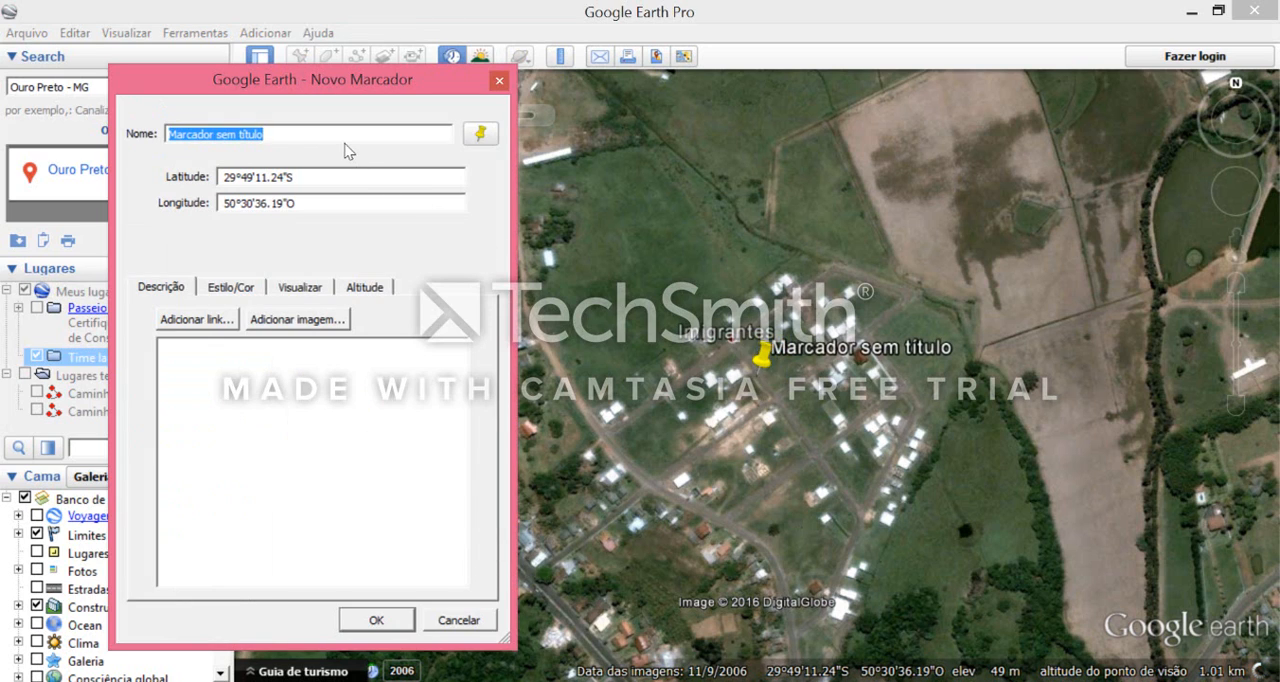
{"action": "type", "text": "2006"}
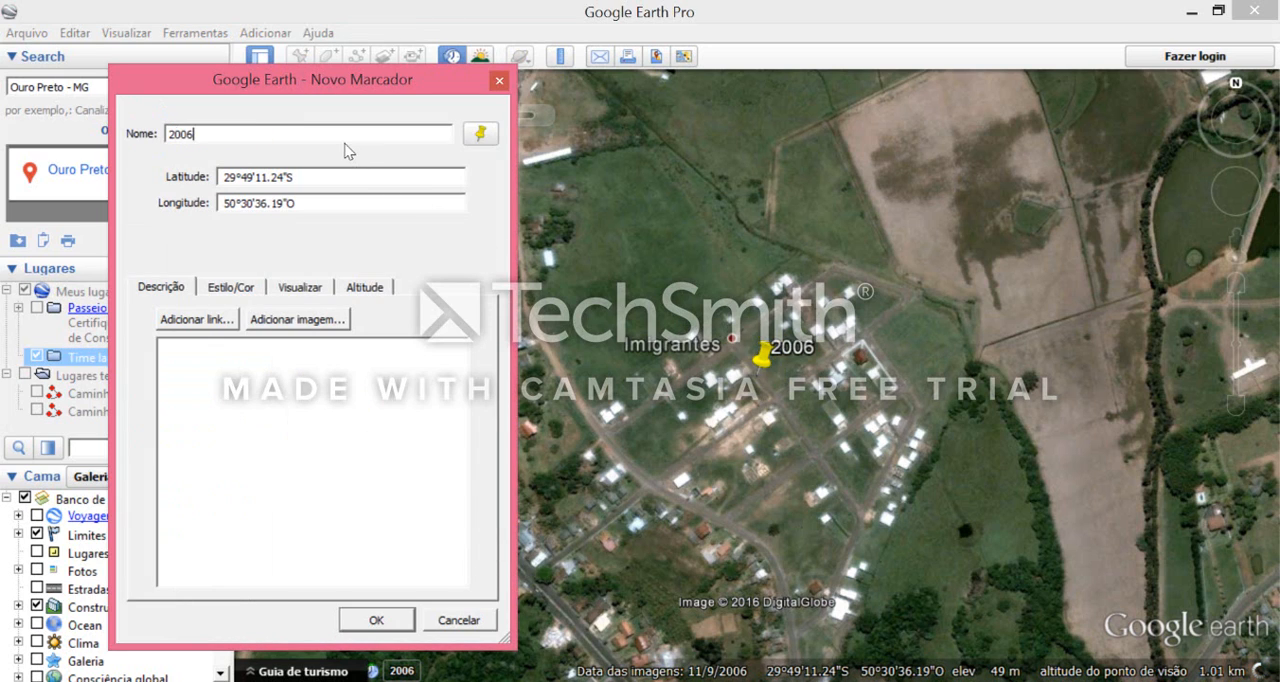
{"action": "left_click", "coordinate": [377, 620]}
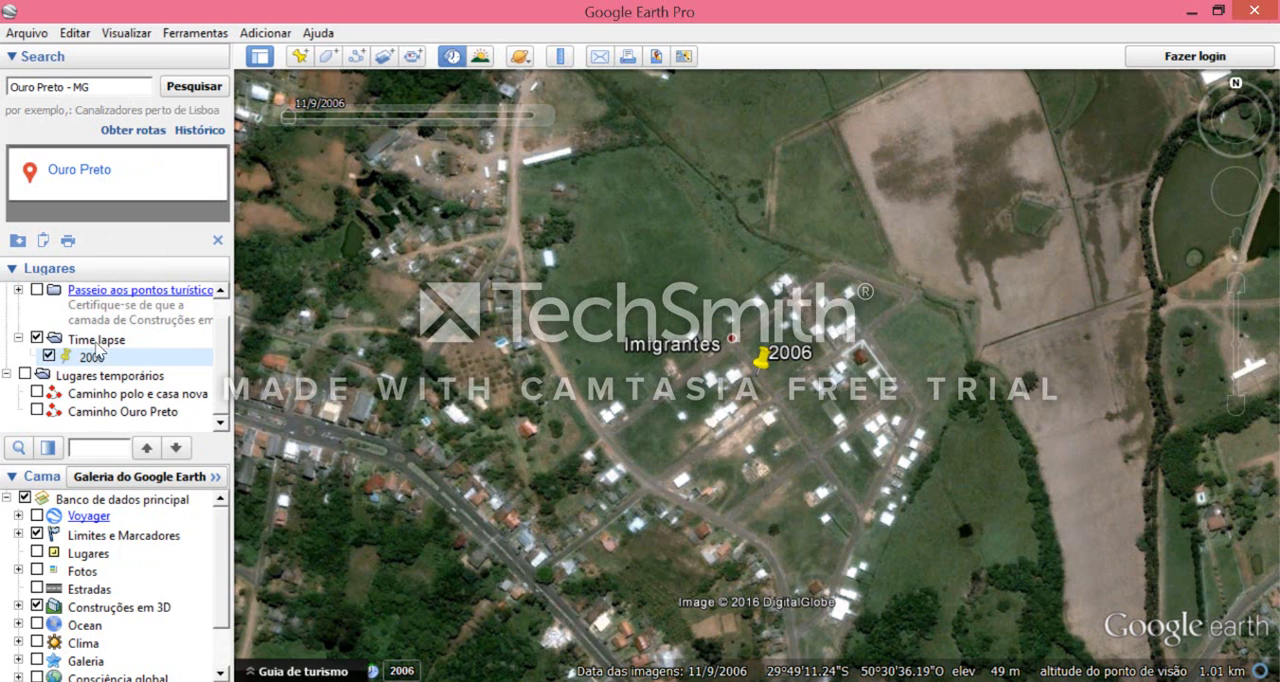
- Snapshot the current view into the "2006" placemark so that it stores this position and imagery date
{"action": "left_click", "coordinate": [97, 356]}
{"action": "right_click", "coordinate": [94, 353]}
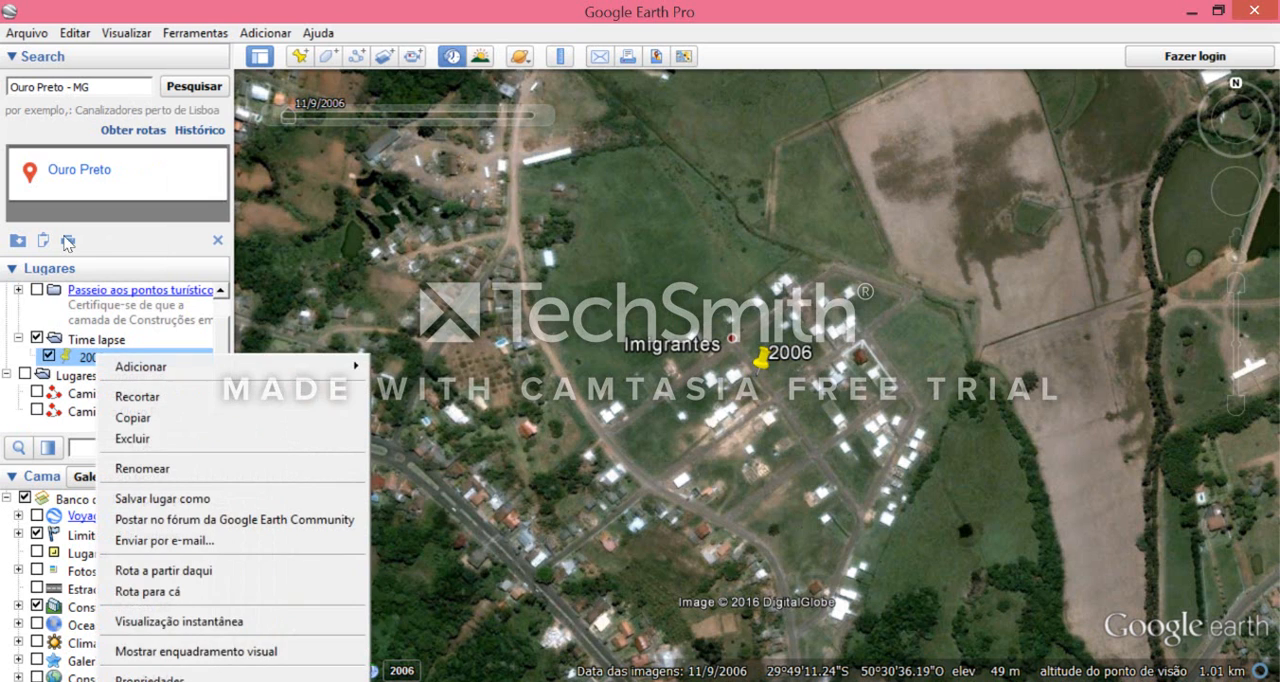
{"action": "left_click", "coordinate": [53, 238]}
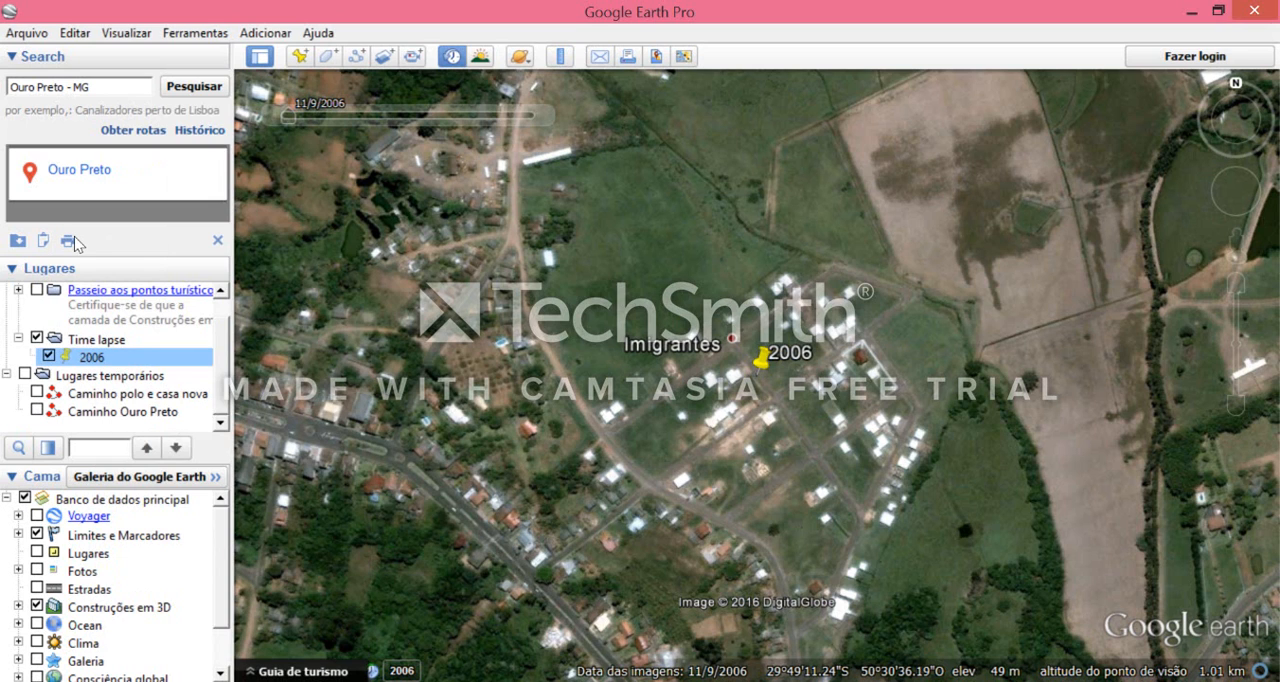
{"action": "right_click", "coordinate": [114, 357]}
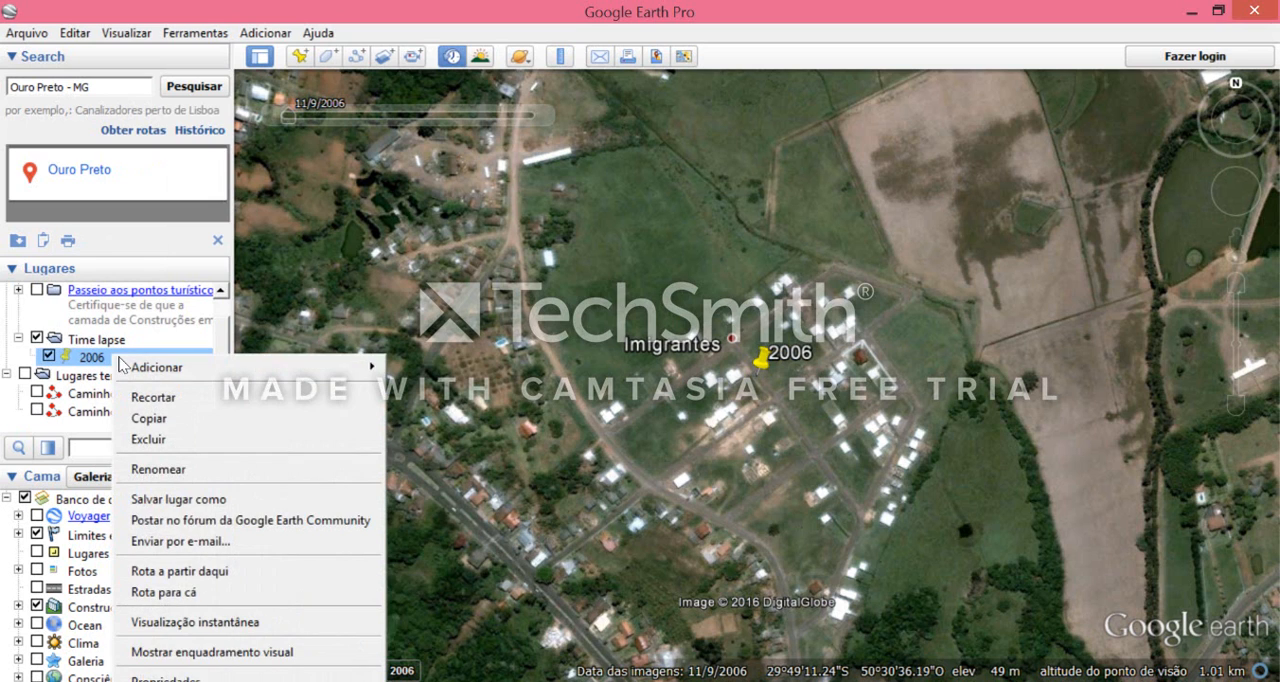
{"action": "left_click", "coordinate": [293, 631]}
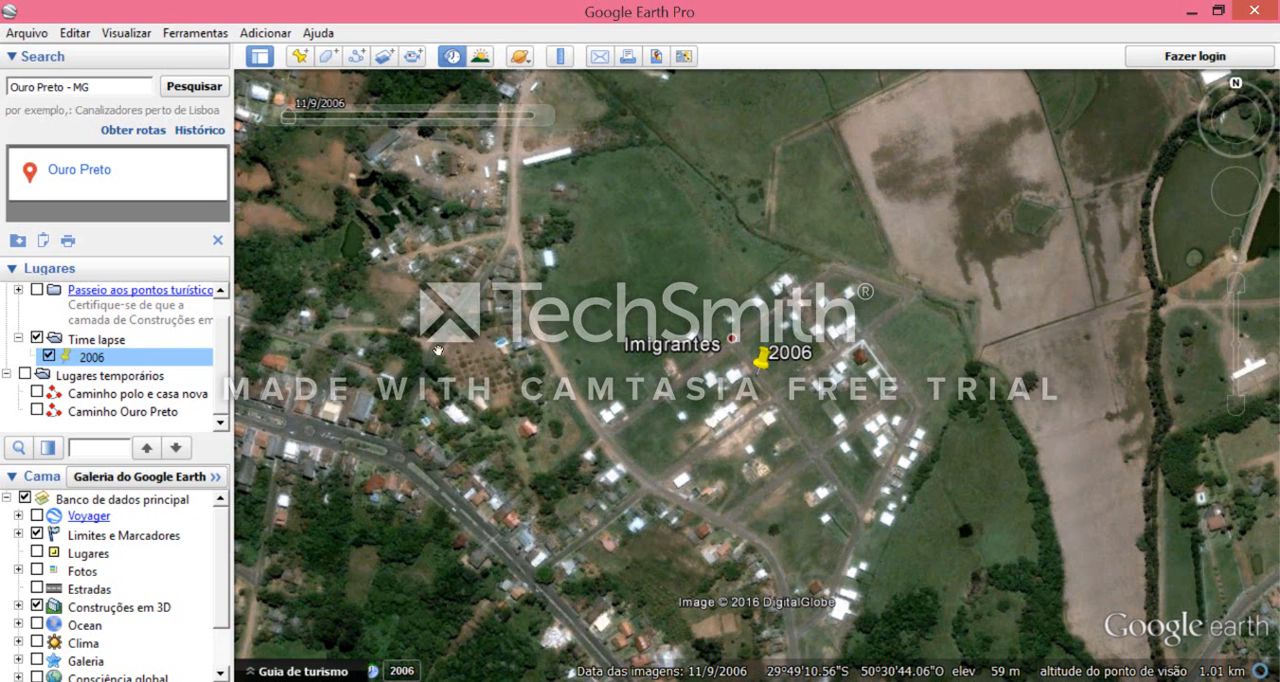
- Add a placemark named "2010" over the 4/1/2010 historical imagery and snapshot the current view into it
{"action": "mouse_move", "coordinate": [287, 118]}
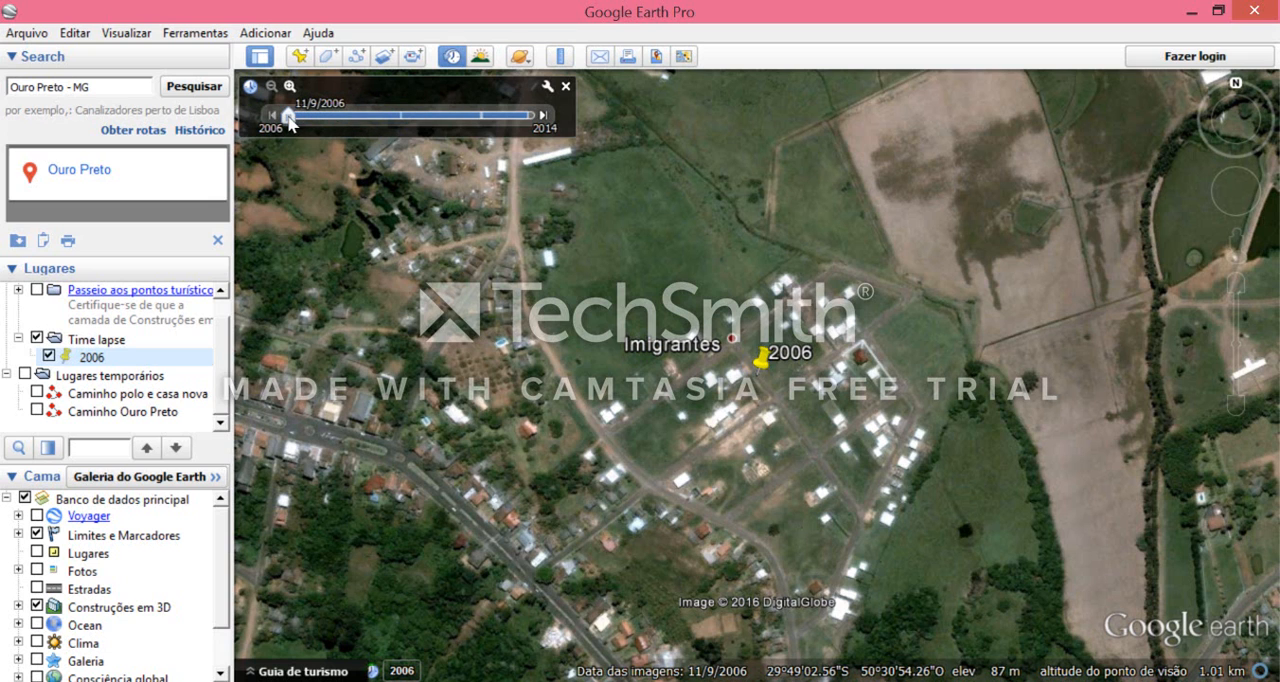
{"action": "left_click_drag", "start_coordinate": [290, 118], "coordinate": [402, 118]}
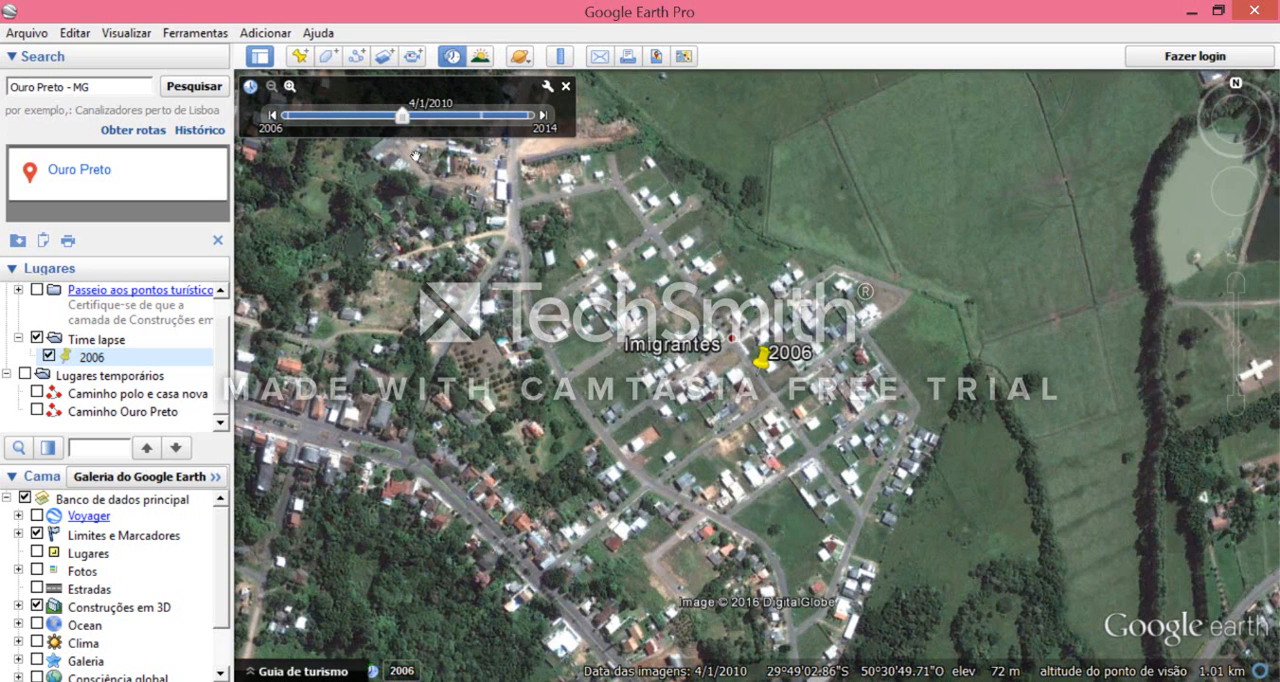
{"action": "left_click", "coordinate": [300, 57]}
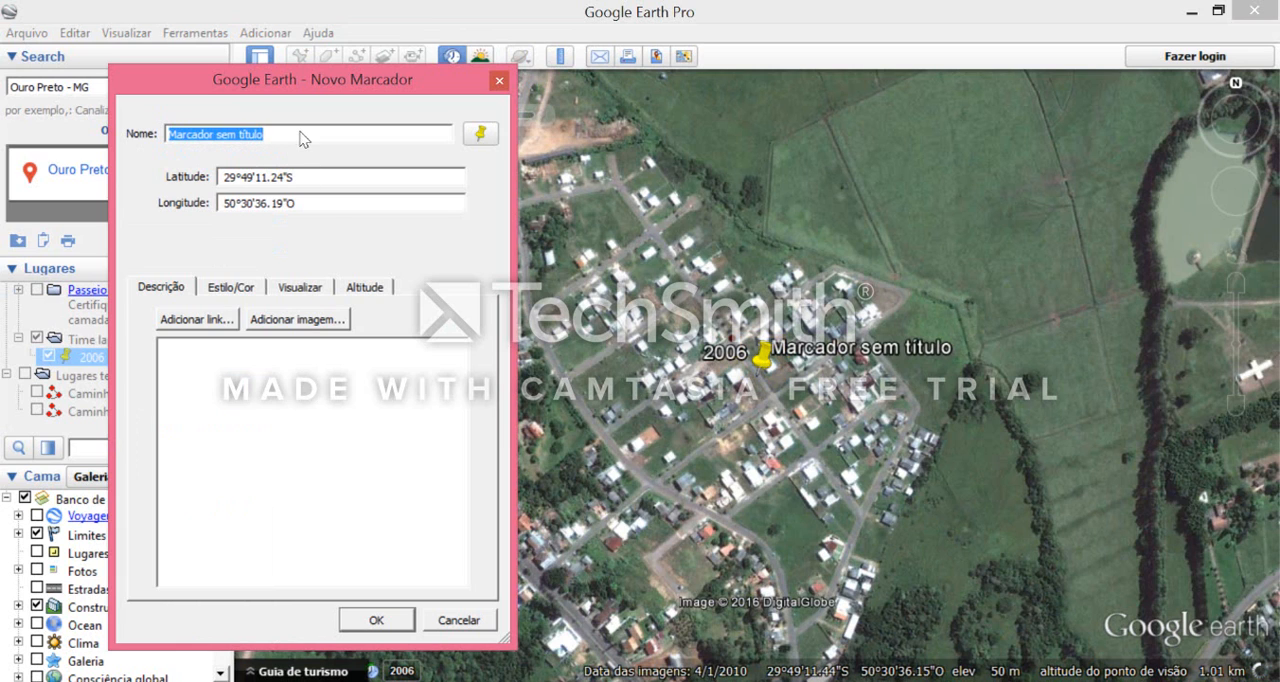
{"action": "type", "text": "2010"}
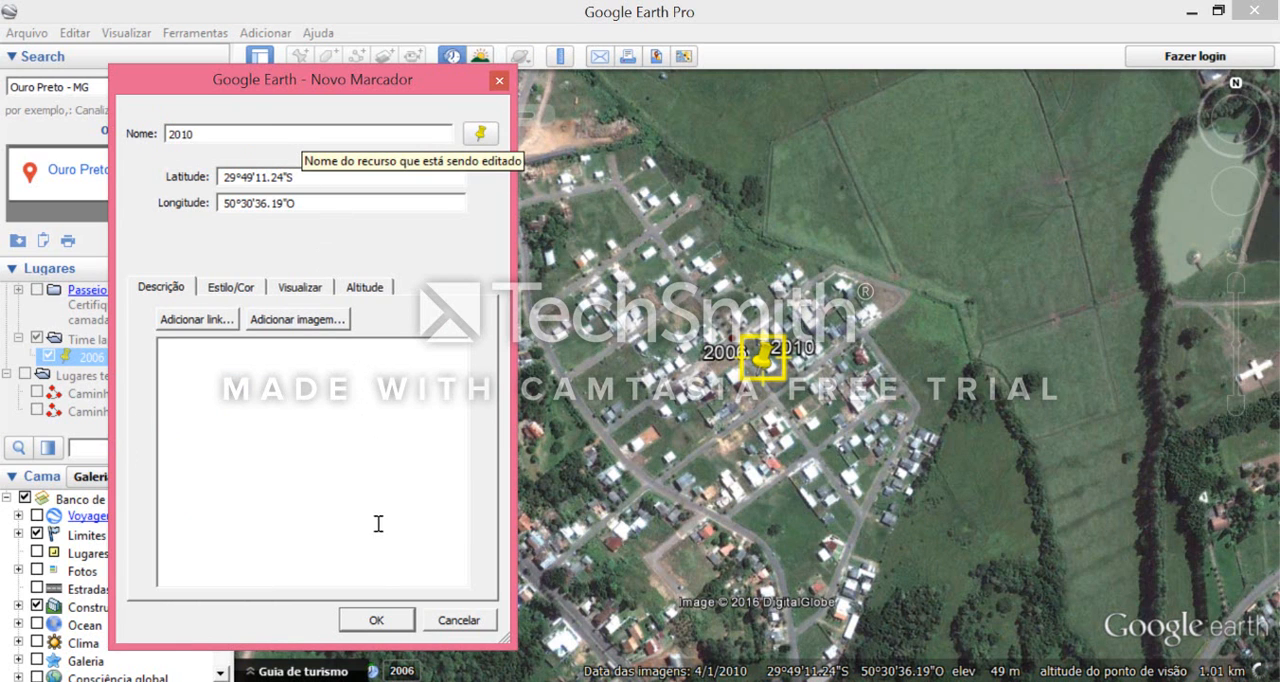
{"action": "left_click", "coordinate": [376, 620]}
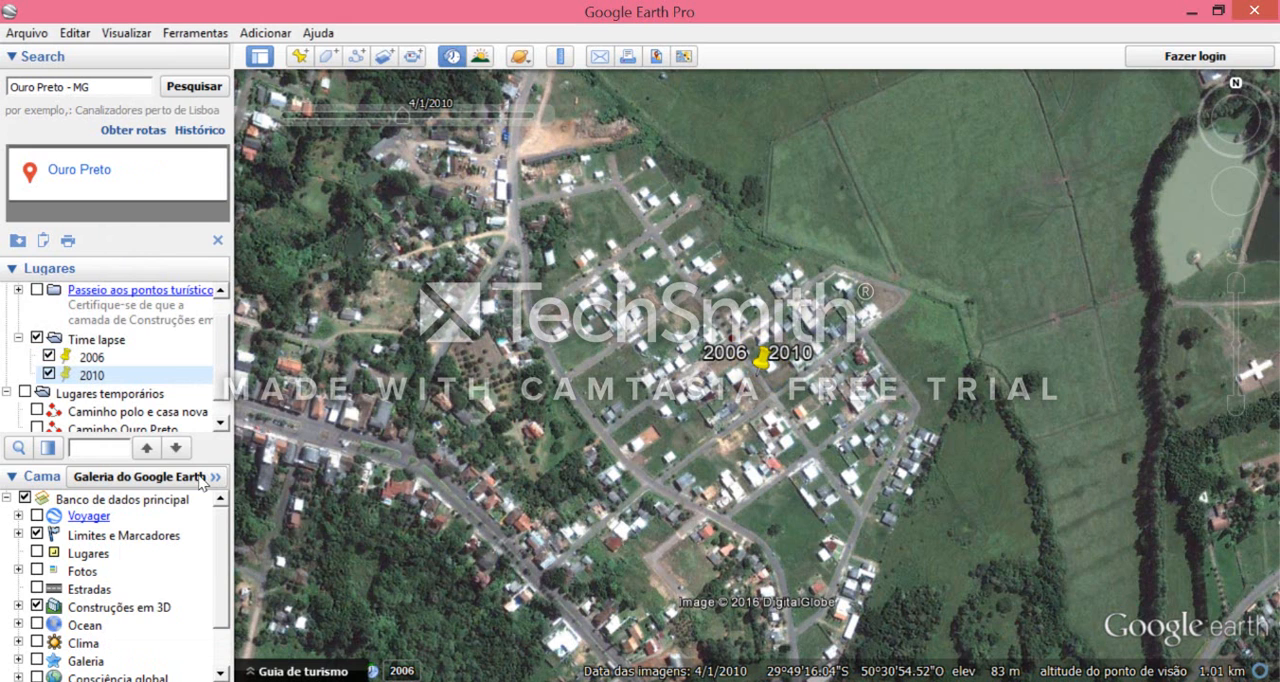
{"action": "right_click", "coordinate": [97, 378]}
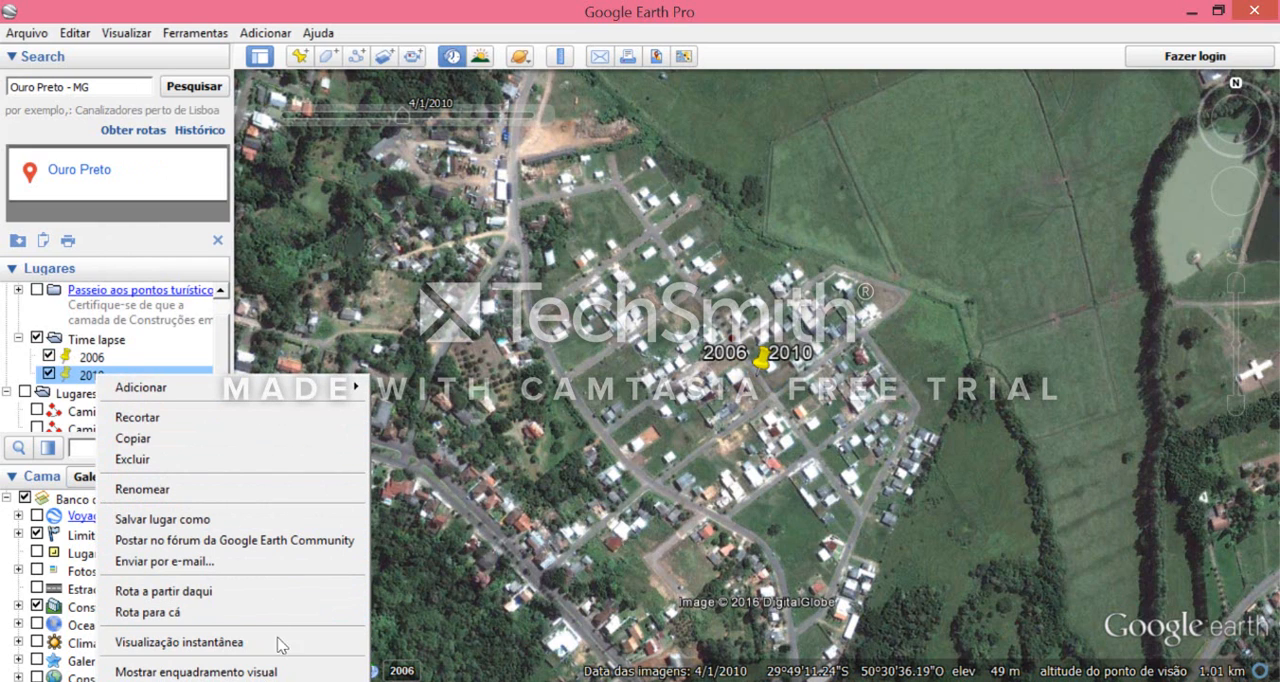
{"action": "left_click", "coordinate": [223, 645]}
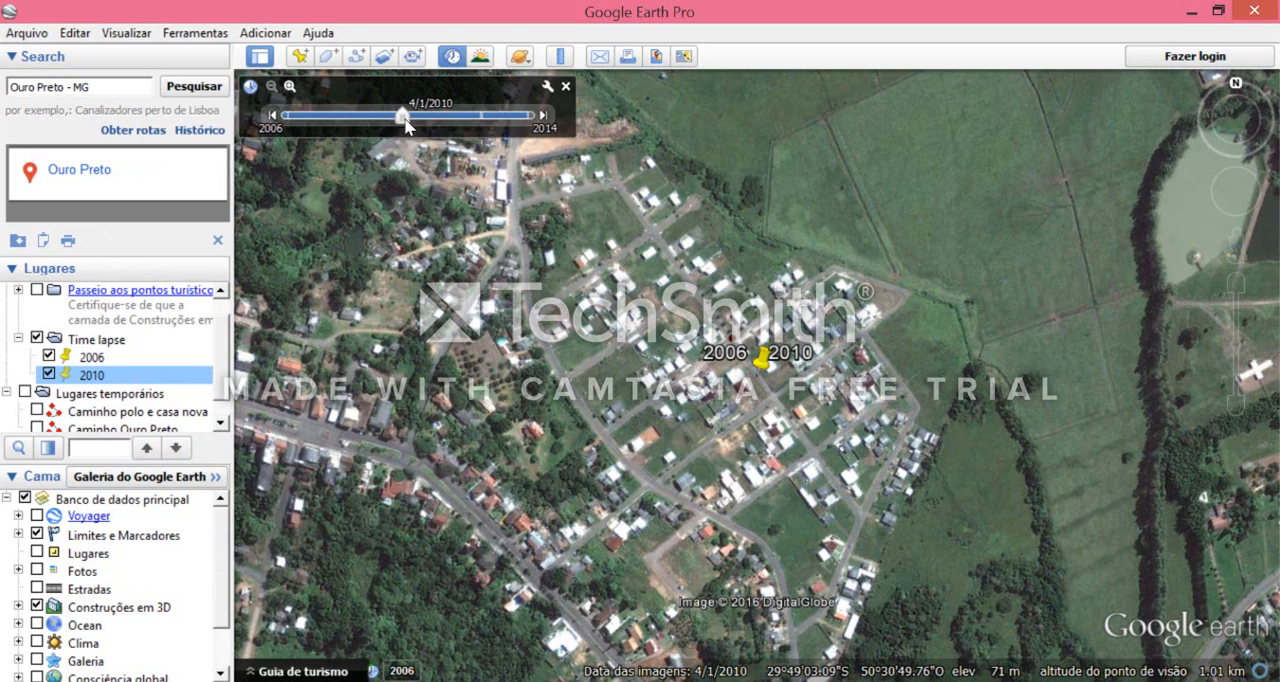
- Add a placemark named "2012" over the 8/23/2012 historical imagery and snapshot the current view into it
{"action": "left_click", "coordinate": [268, 79]}
{"action": "left_click_drag", "start_coordinate": [405, 118], "coordinate": [483, 127]}
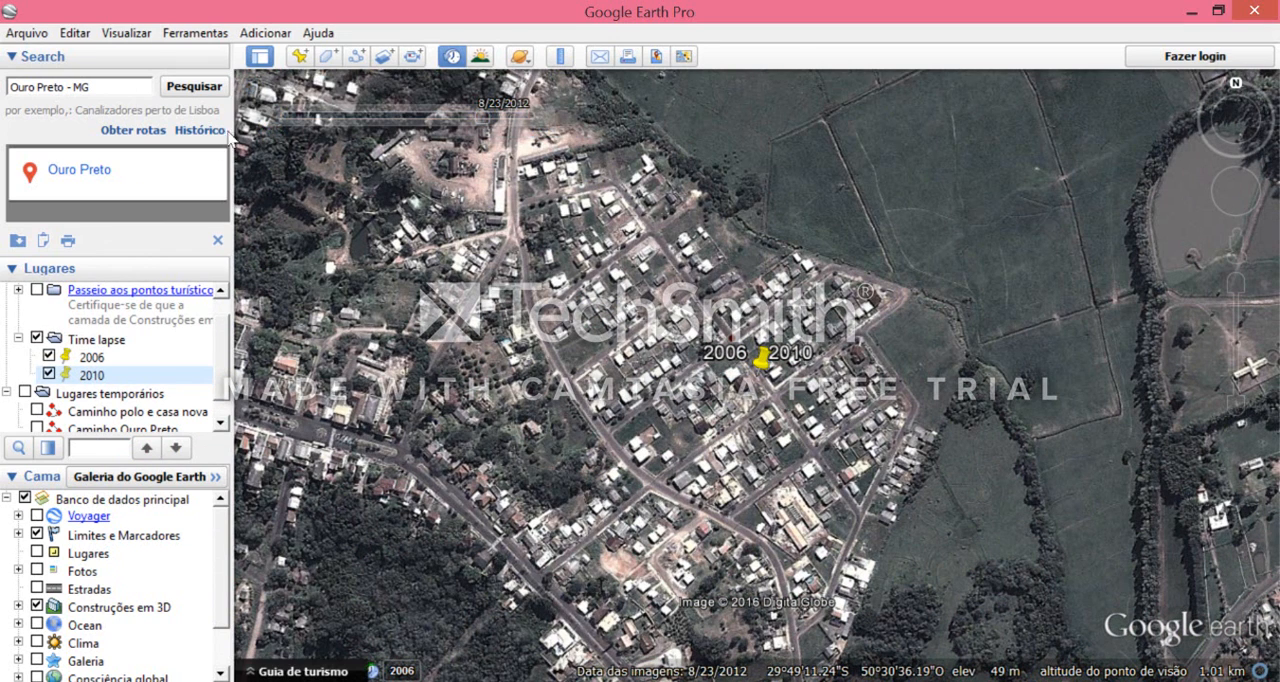
{"action": "left_click", "coordinate": [299, 57]}
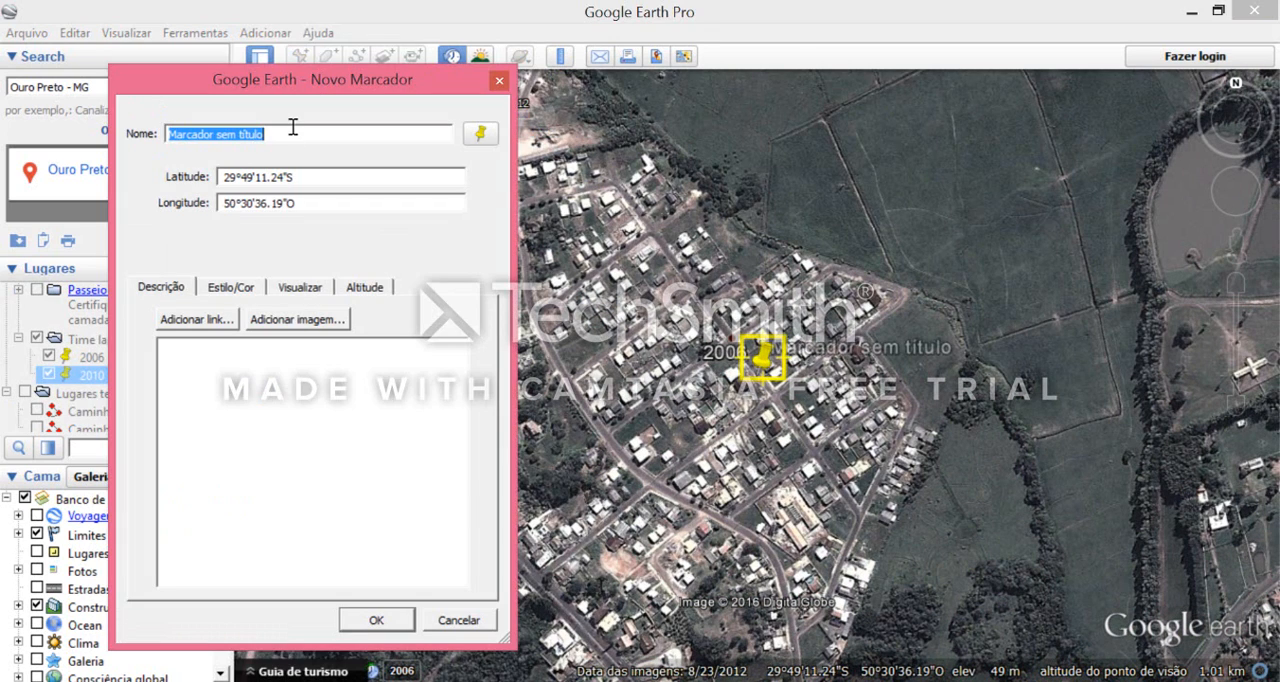
{"action": "type", "text": "2012"}
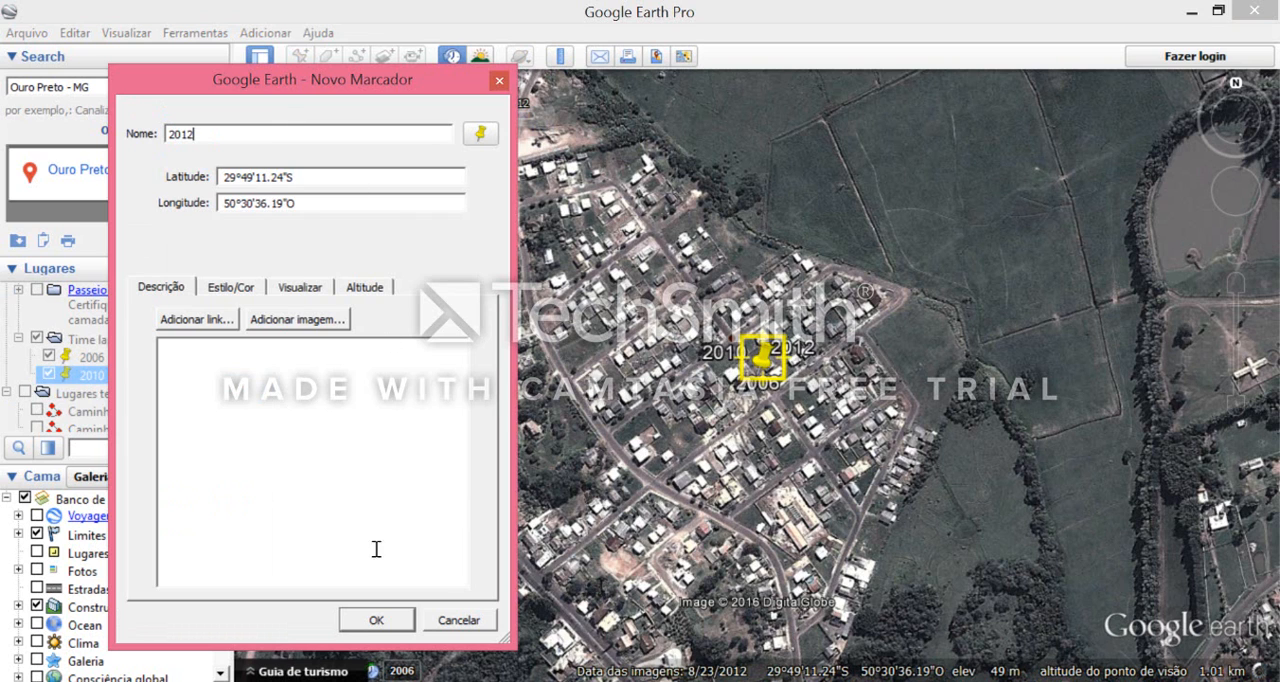
{"action": "key", "text": "Return"}
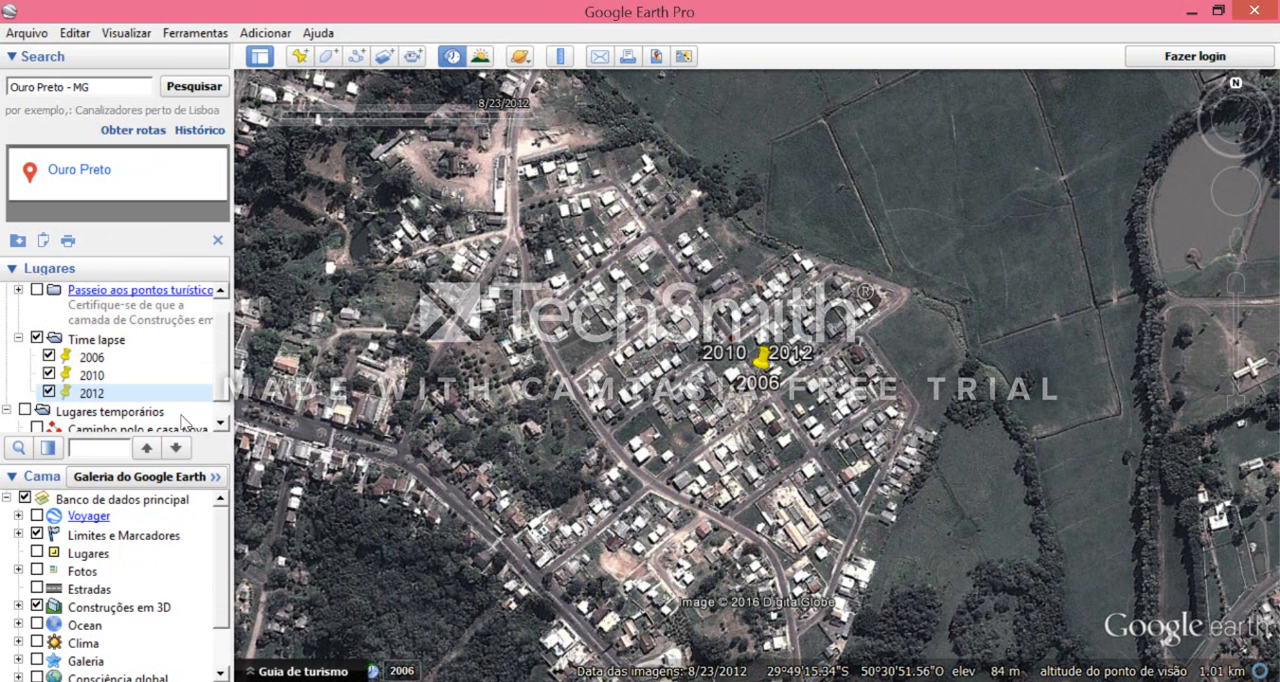
{"action": "right_click", "coordinate": [138, 398]}
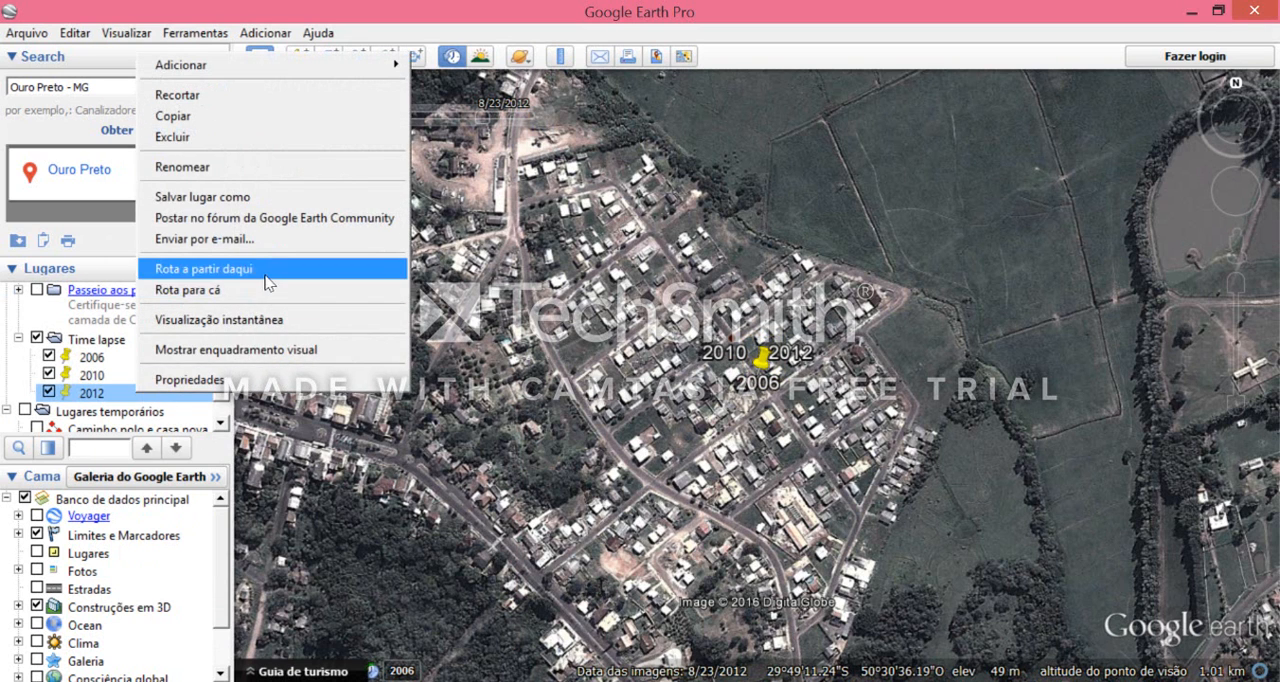
{"action": "left_click", "coordinate": [268, 320]}
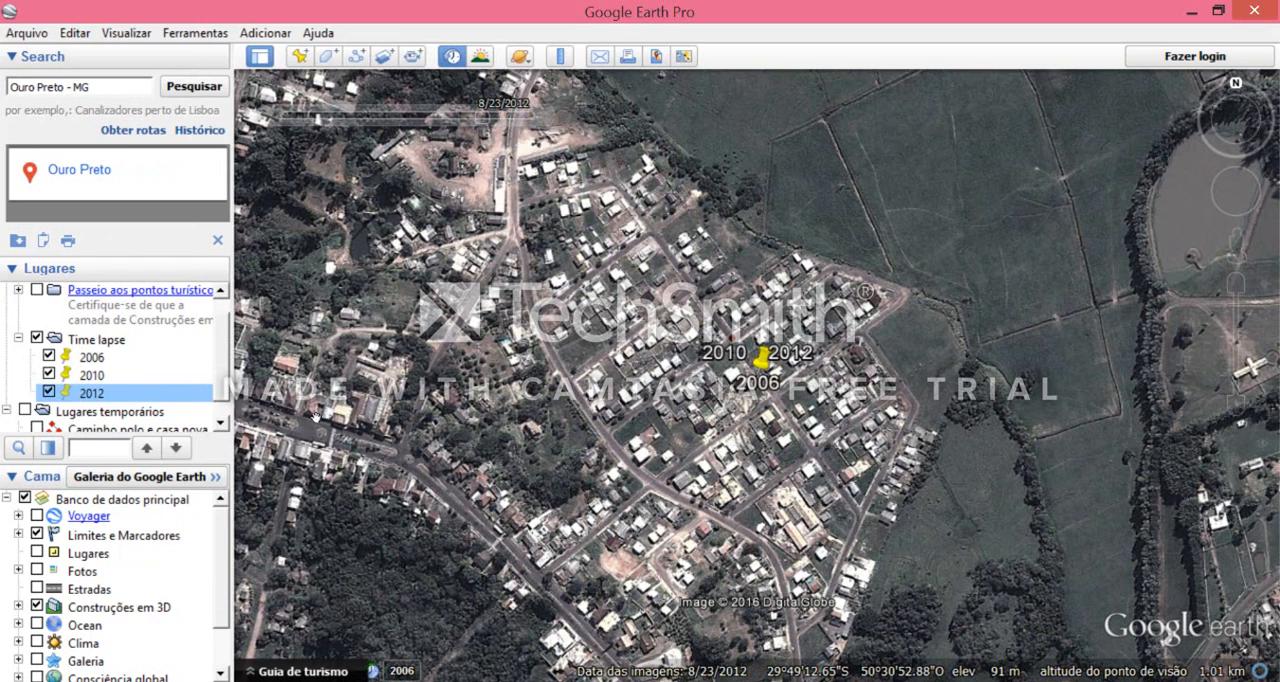
- Add a placemark named "2014" over the 1/19/2014 historical imagery and snapshot the current view into it
{"action": "scroll", "coordinate": [228, 395], "scroll_direction": "down", "scroll_amount": 1}
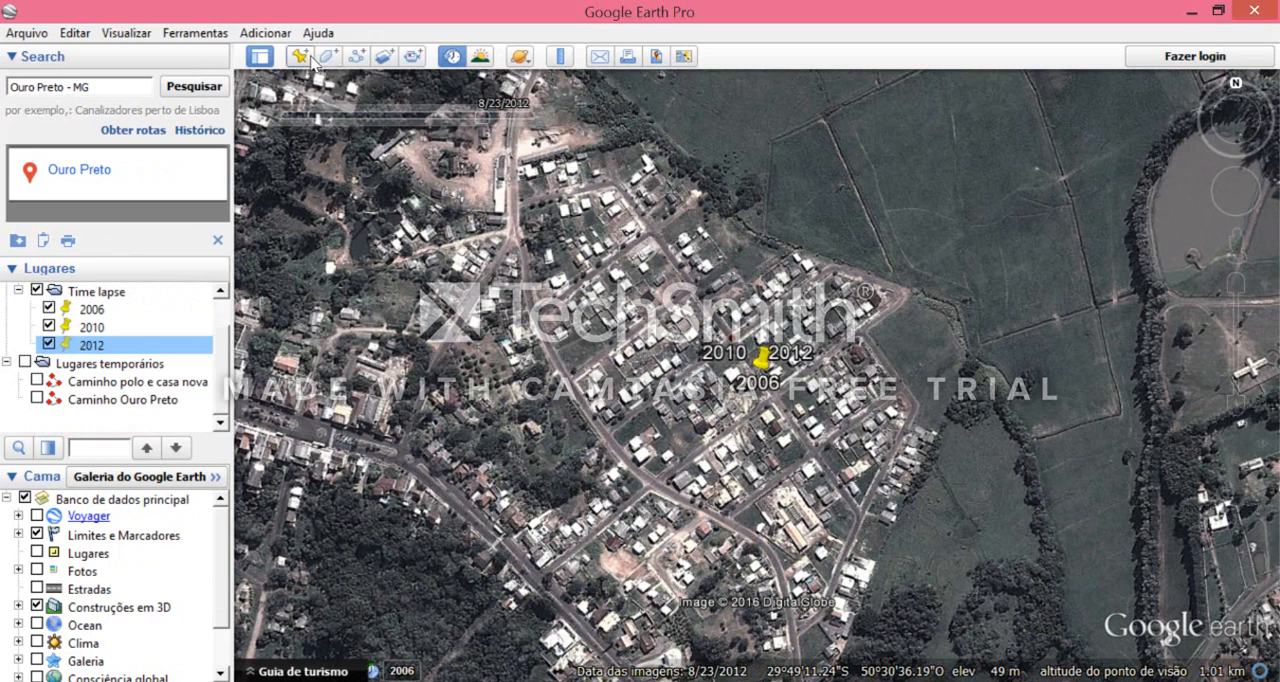
{"action": "left_click", "coordinate": [520, 120]}
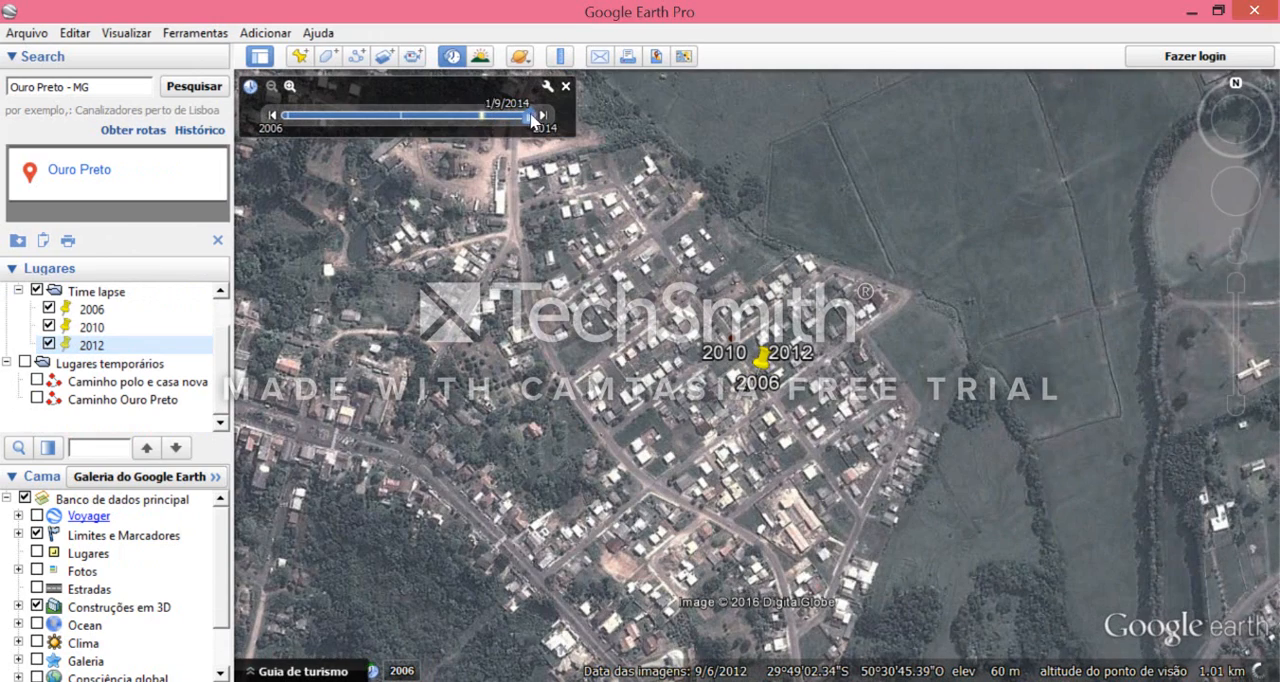
{"action": "left_click", "coordinate": [542, 116]}
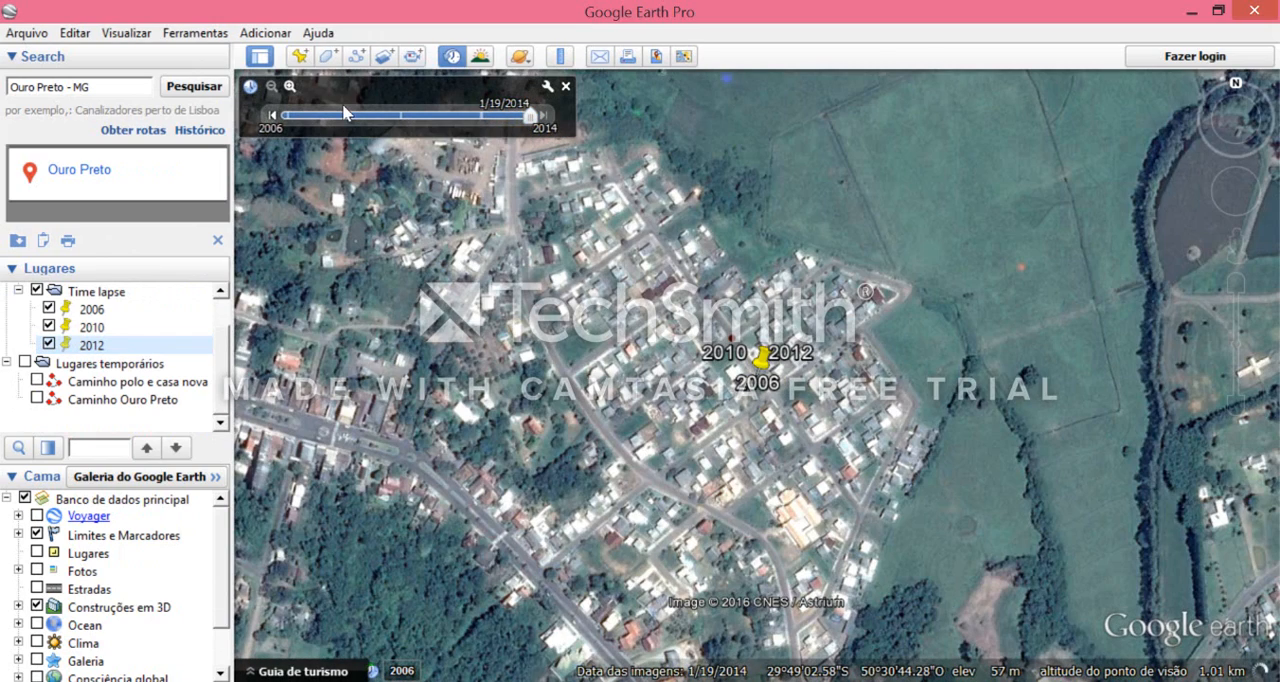
{"action": "left_click", "coordinate": [300, 58]}
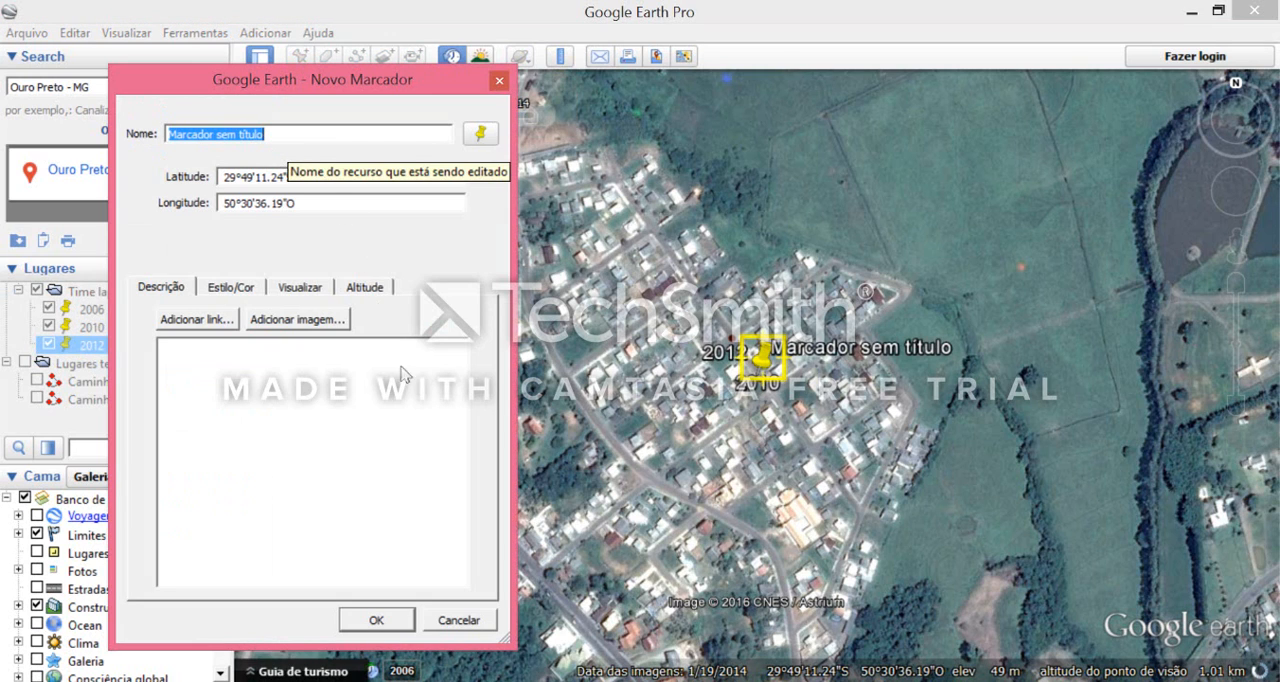
{"action": "type", "text": "2014"}
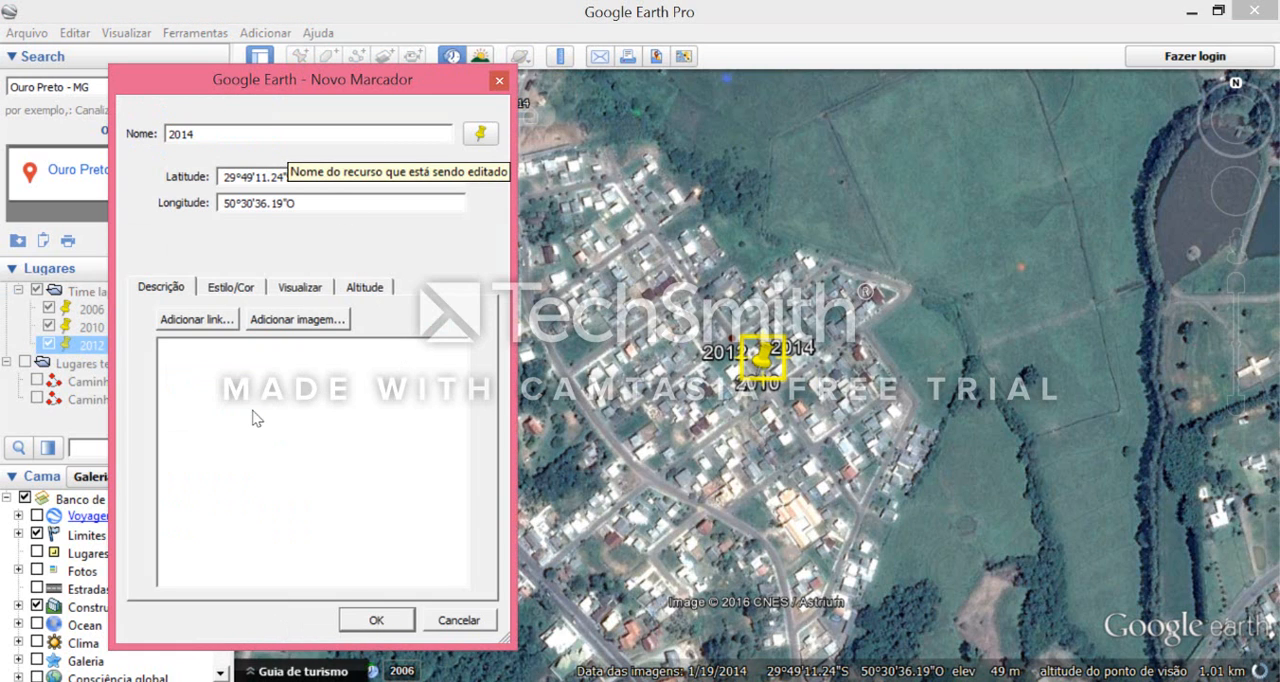
{"action": "key", "text": "Return"}
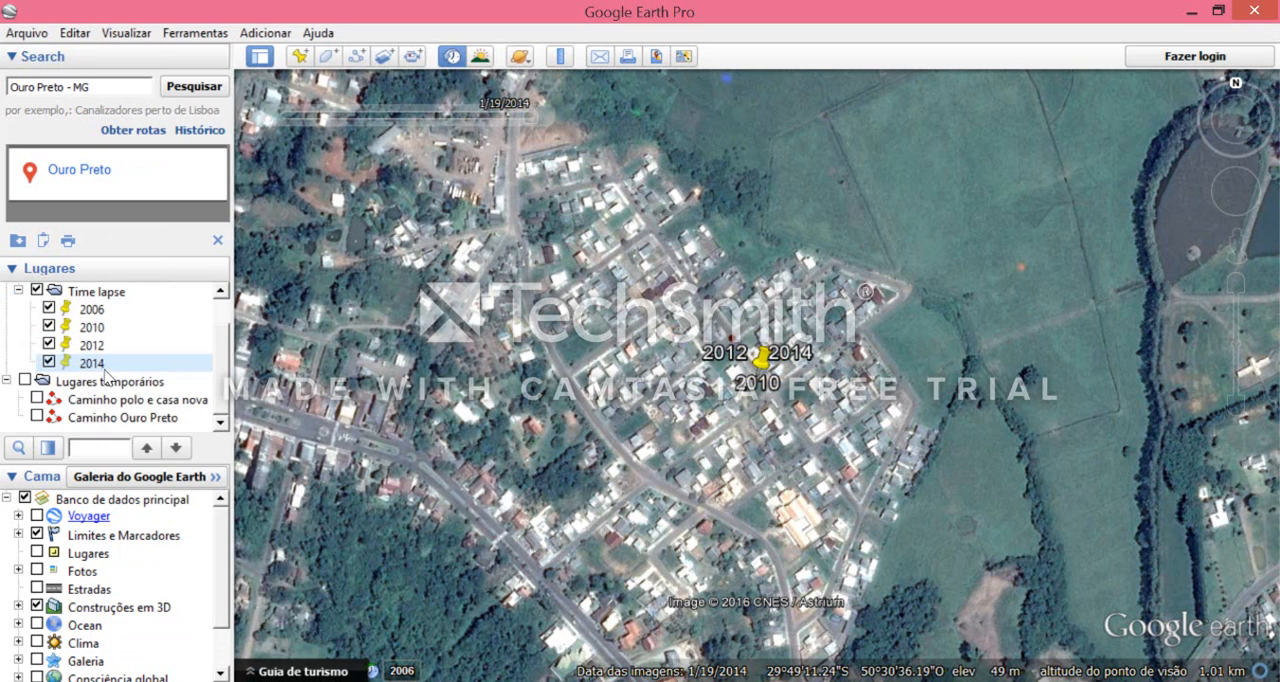
{"action": "right_click", "coordinate": [104, 363]}
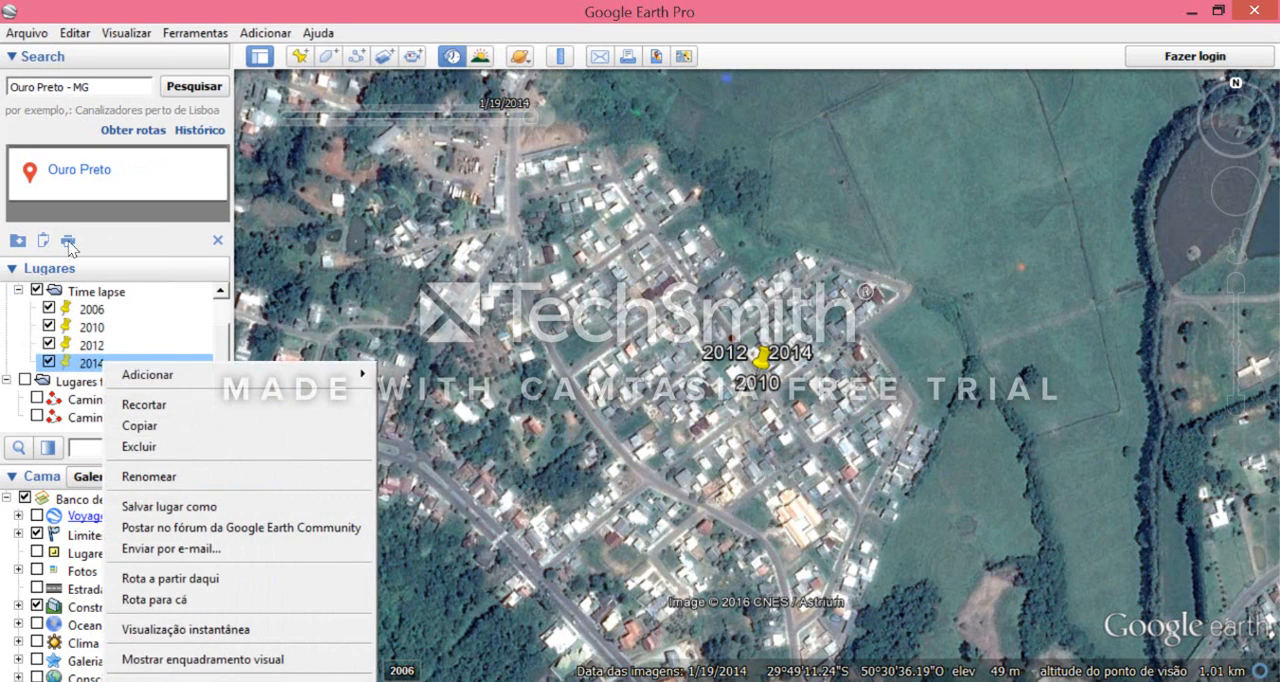
{"action": "left_click", "coordinate": [233, 630]}
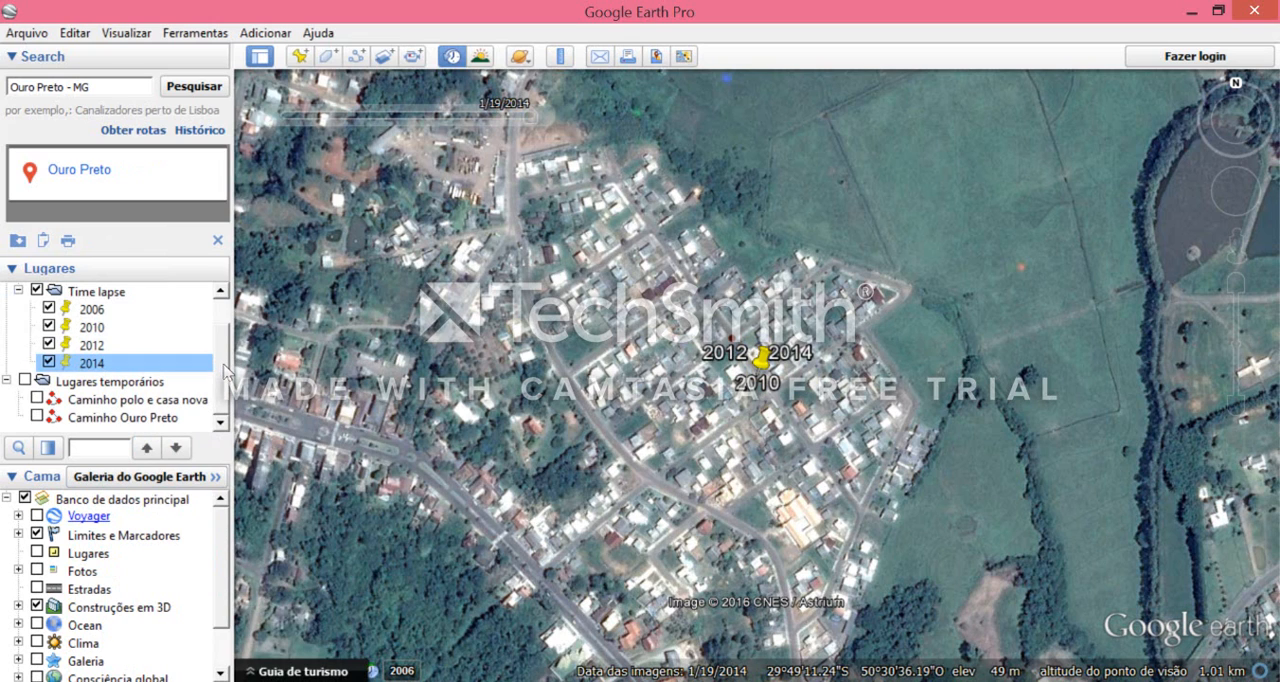
- Hide the Time lapse folder's placemarks on the map and play the folder as a tour
{"action": "scroll", "coordinate": [227, 350], "scroll_direction": "up", "scroll_amount": 2}
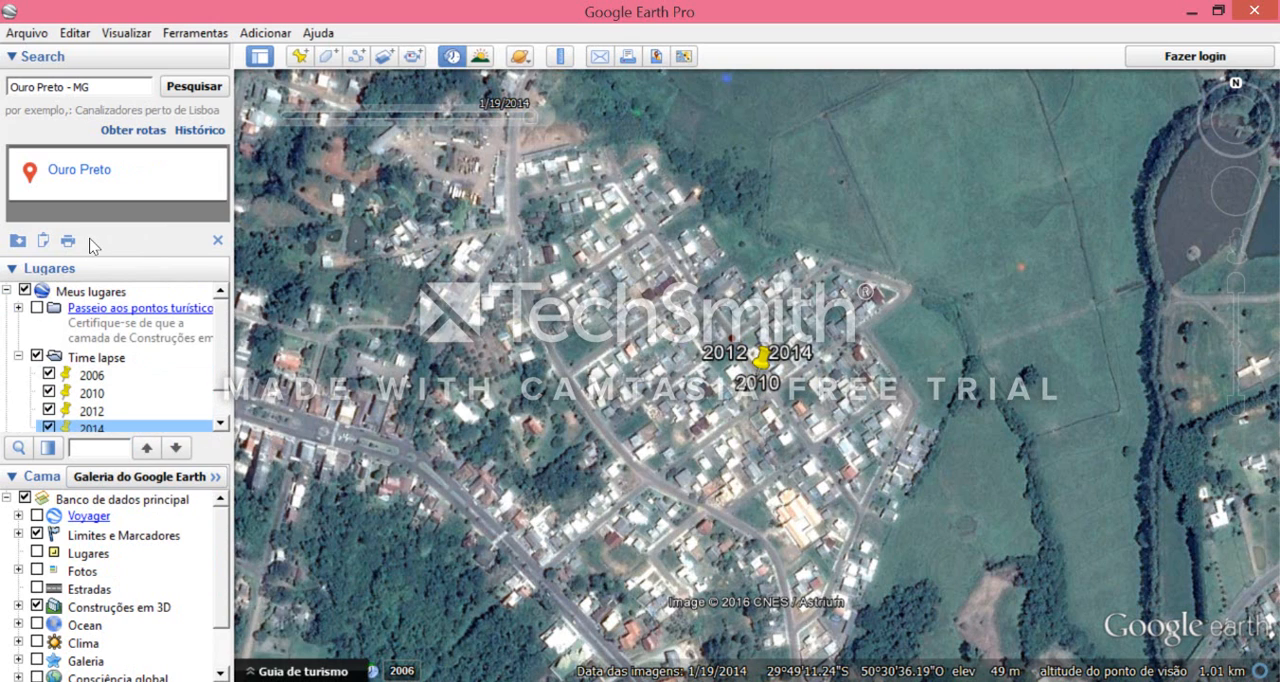
{"action": "left_click", "coordinate": [135, 358]}
{"action": "scroll", "coordinate": [222, 343], "scroll_direction": "down", "scroll_amount": 2}
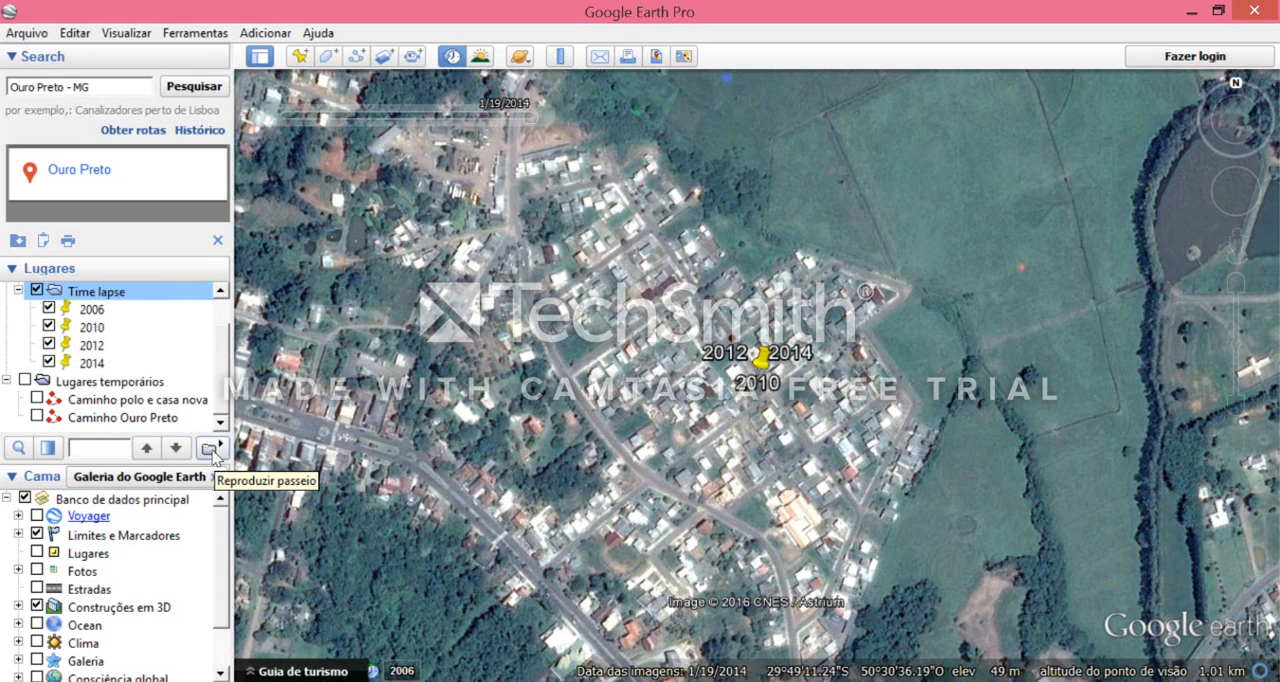
{"action": "left_click", "coordinate": [37, 290]}
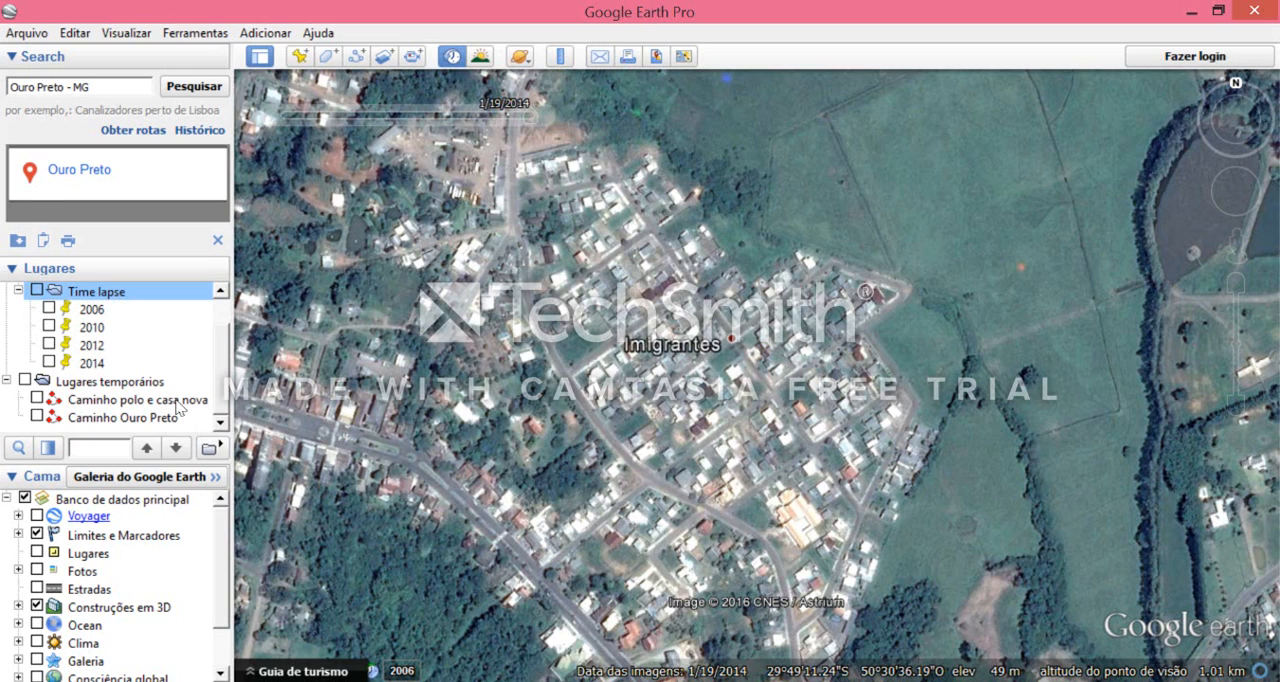
{"action": "left_click", "coordinate": [209, 448]}
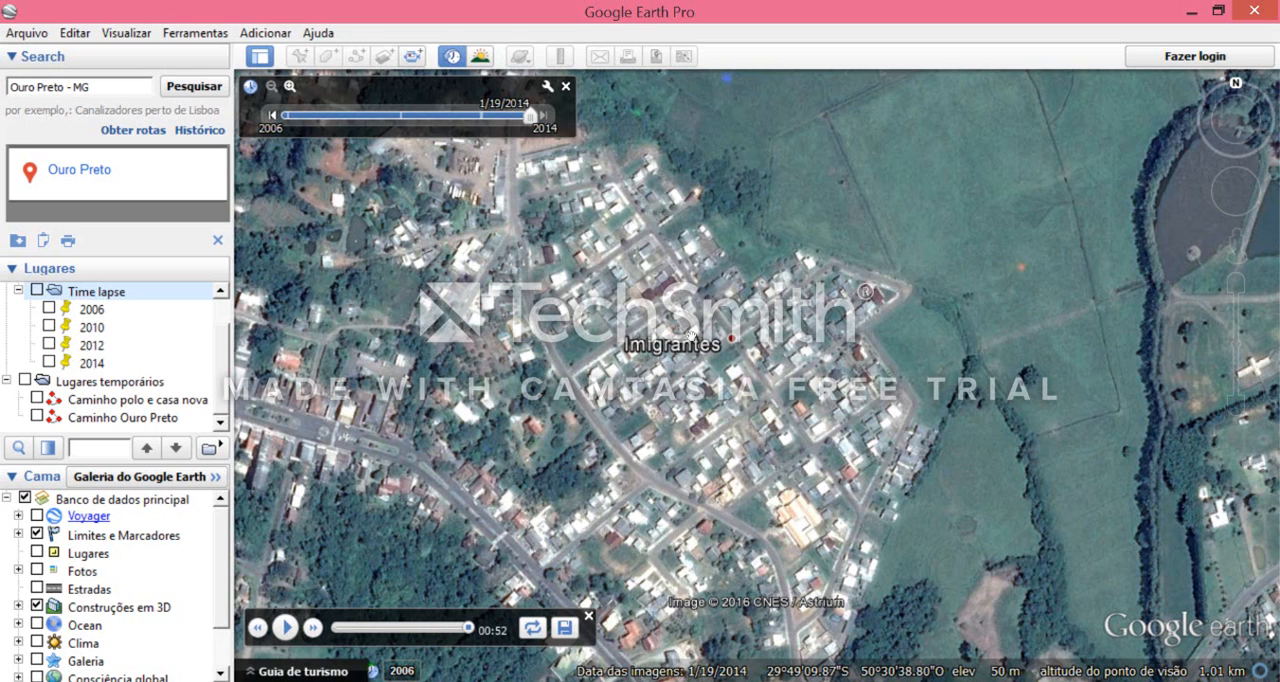
- Zoom out slightly over the Imigrantes neighbourhood and turn off the historical imagery
{"action": "scroll", "coordinate": [690, 335], "scroll_direction": "down", "scroll_amount": 2}
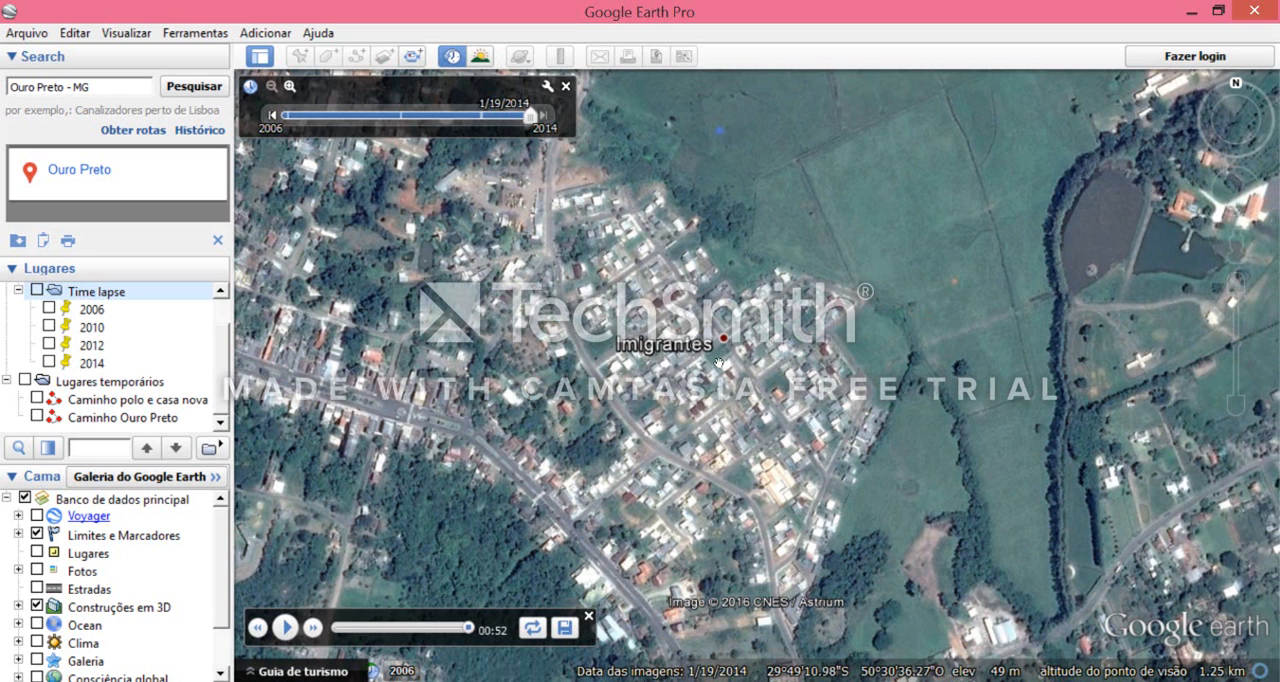
{"action": "left_click_drag", "start_coordinate": [681, 294], "coordinate": [627, 314]}
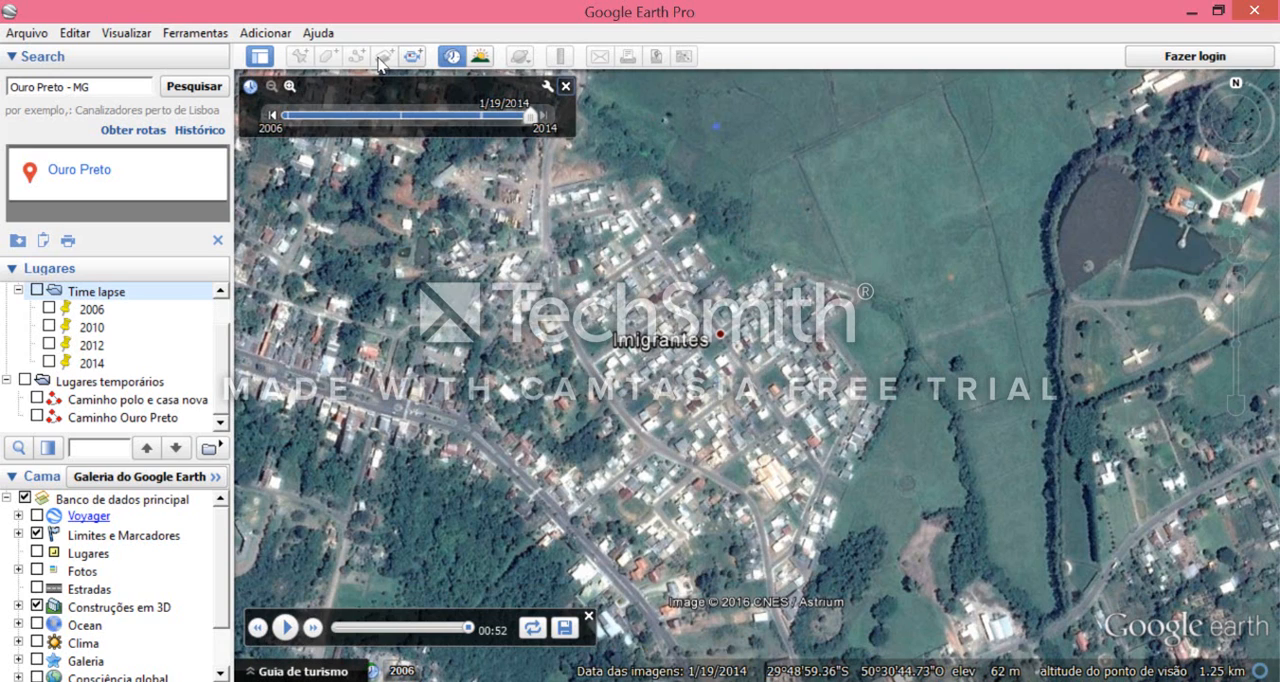
{"action": "left_click", "coordinate": [566, 88]}
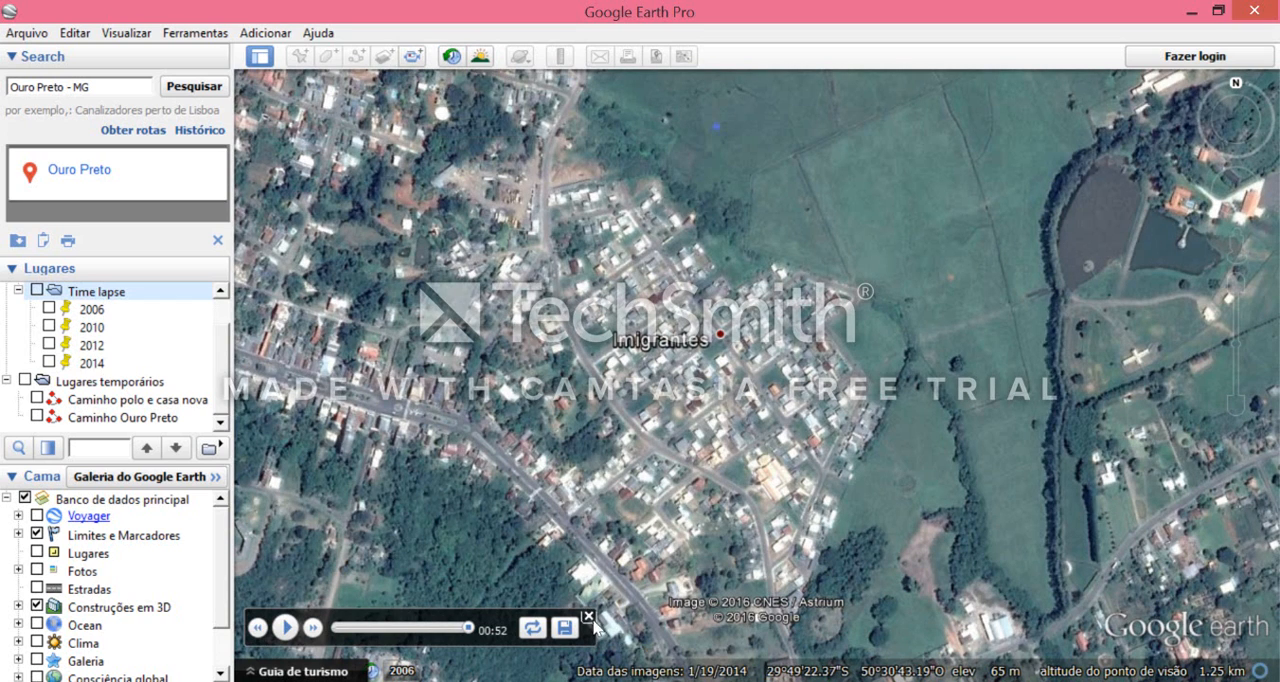
- Close the tour playback controls for the Time lapse folder
{"action": "left_click", "coordinate": [589, 617]}
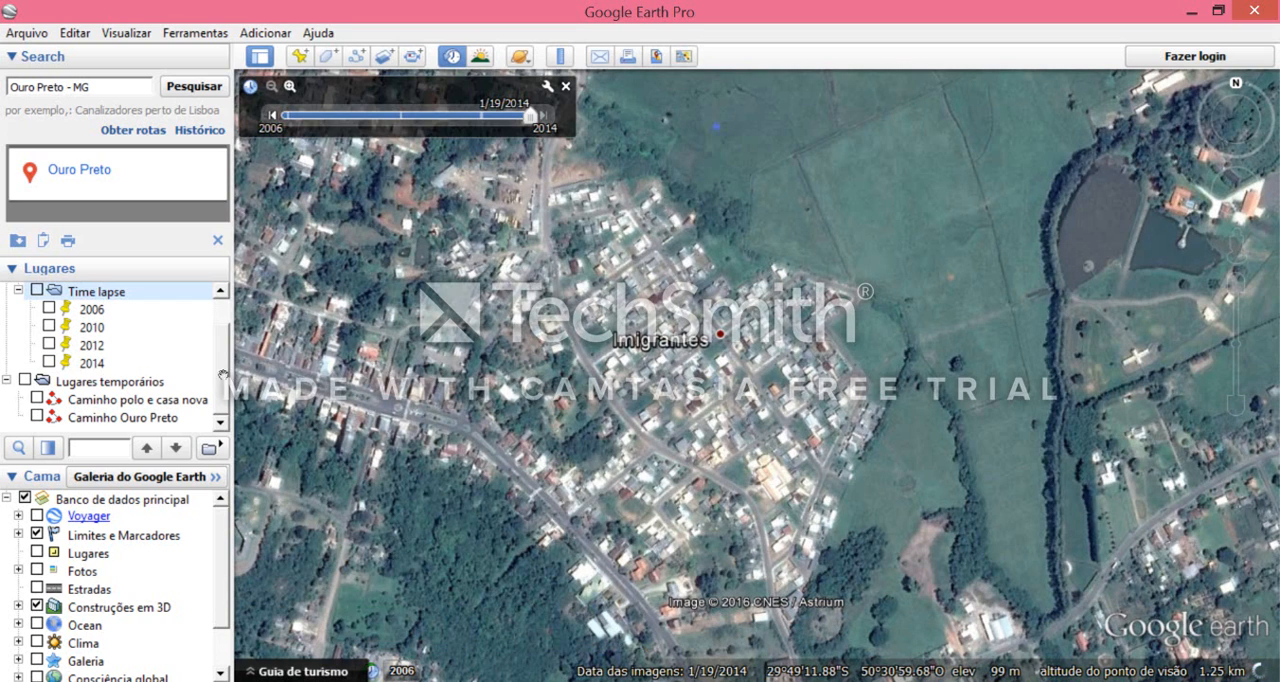
{"action": "scroll", "coordinate": [225, 330], "scroll_direction": "up", "scroll_amount": 2}
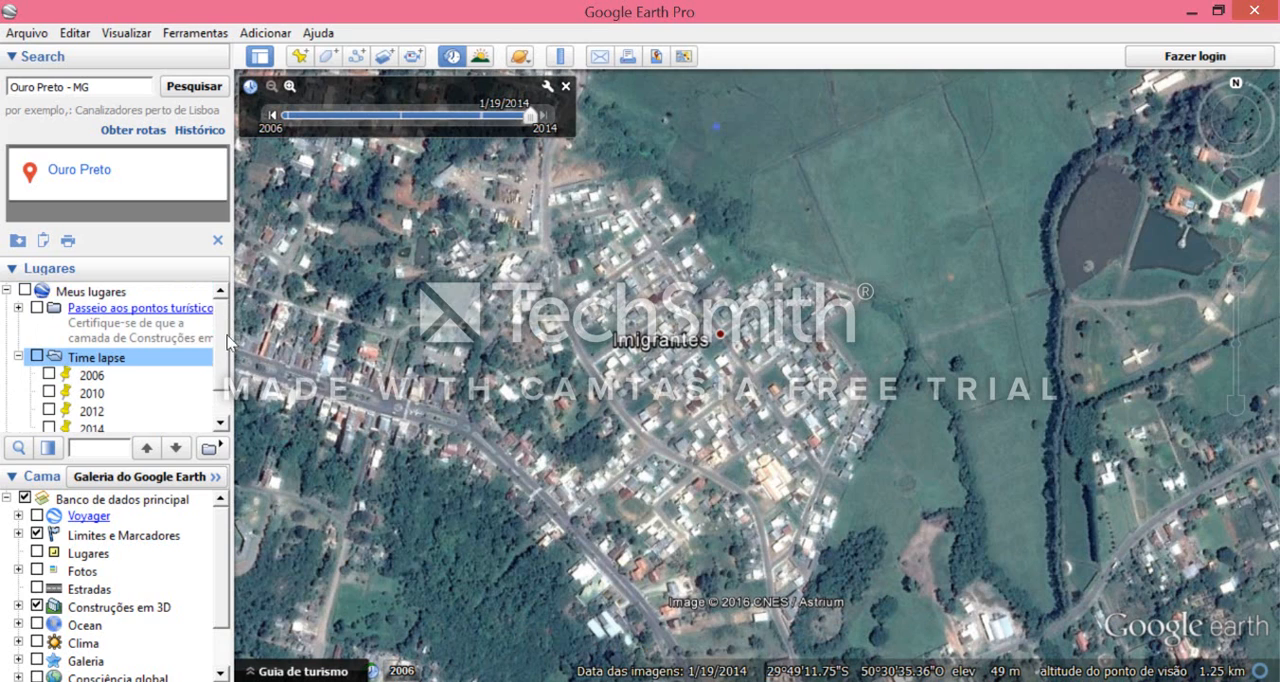
{"action": "scroll", "coordinate": [231, 345], "scroll_direction": "down", "scroll_amount": 2}
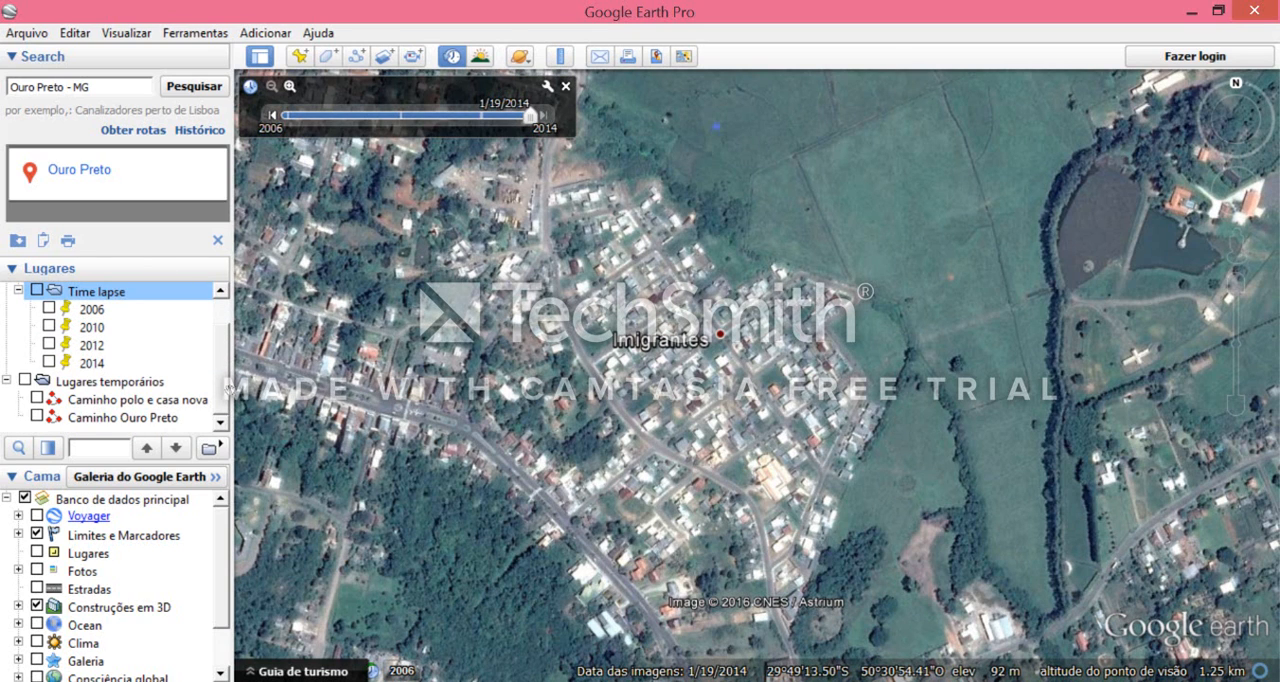
- Move the "Caminho polo e casa nova" path from Lugares temporários into Meus lugares, above the Passeio aos pontos turísticos folder
{"action": "right_click", "coordinate": [140, 387]}
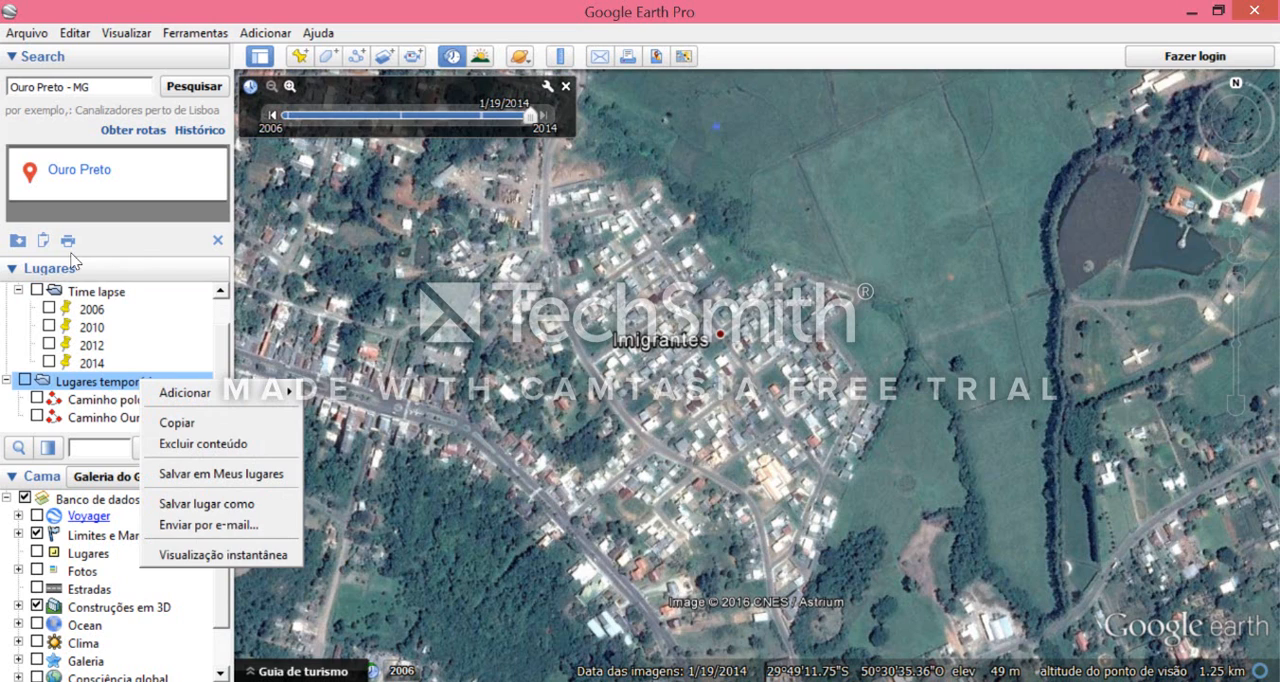
{"action": "left_click", "coordinate": [116, 402]}
{"action": "left_click", "coordinate": [117, 403]}
{"action": "mouse_move", "coordinate": [118, 405]}
{"action": "left_mouse_down"}
{"action": "mouse_move", "coordinate": [118, 362]}
{"action": "mouse_move", "coordinate": [120, 390]}
{"action": "left_mouse_up"}
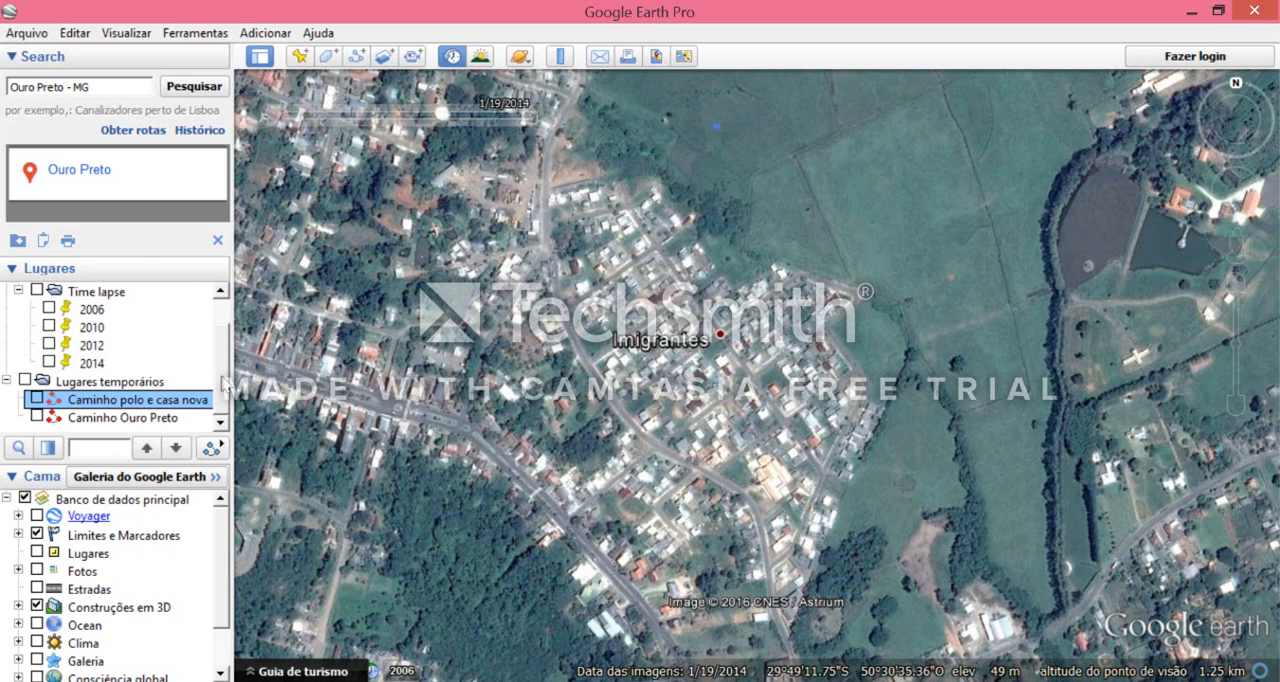
{"action": "scroll", "coordinate": [222, 358], "scroll_direction": "up", "scroll_amount": 1}
{"action": "scroll", "coordinate": [225, 366], "scroll_direction": "down", "scroll_amount": 1}
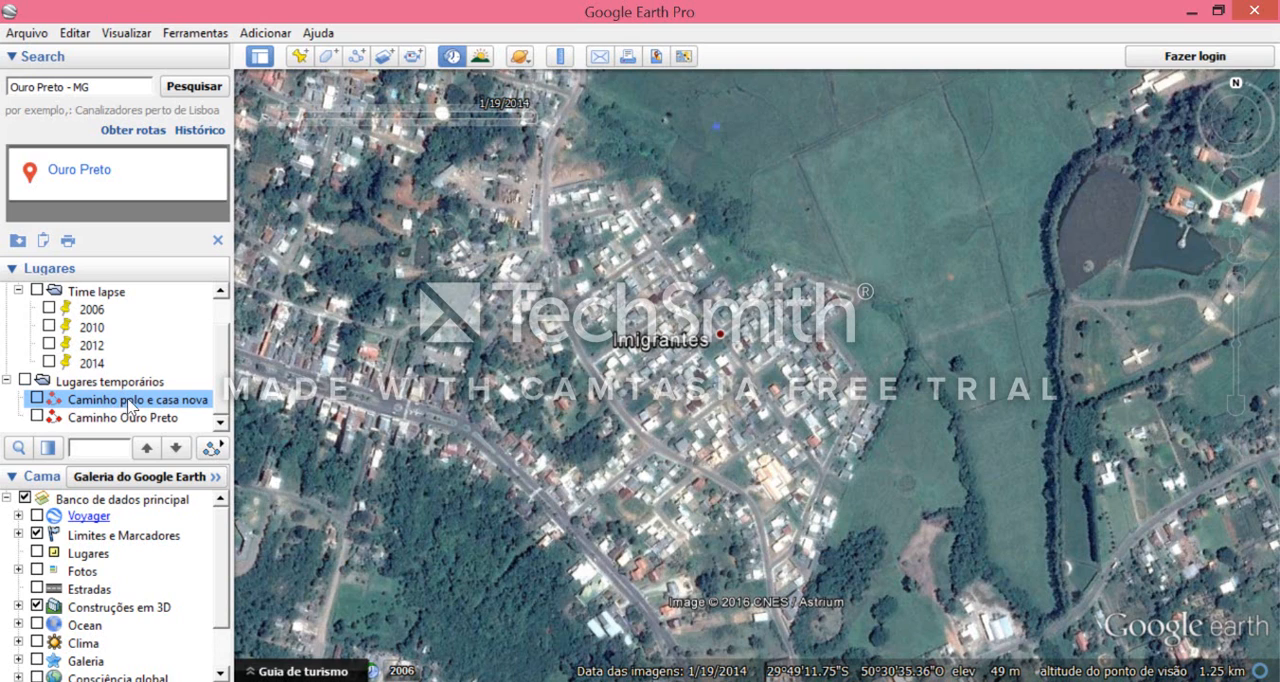
{"action": "left_click_drag", "start_coordinate": [121, 407], "coordinate": [97, 300]}
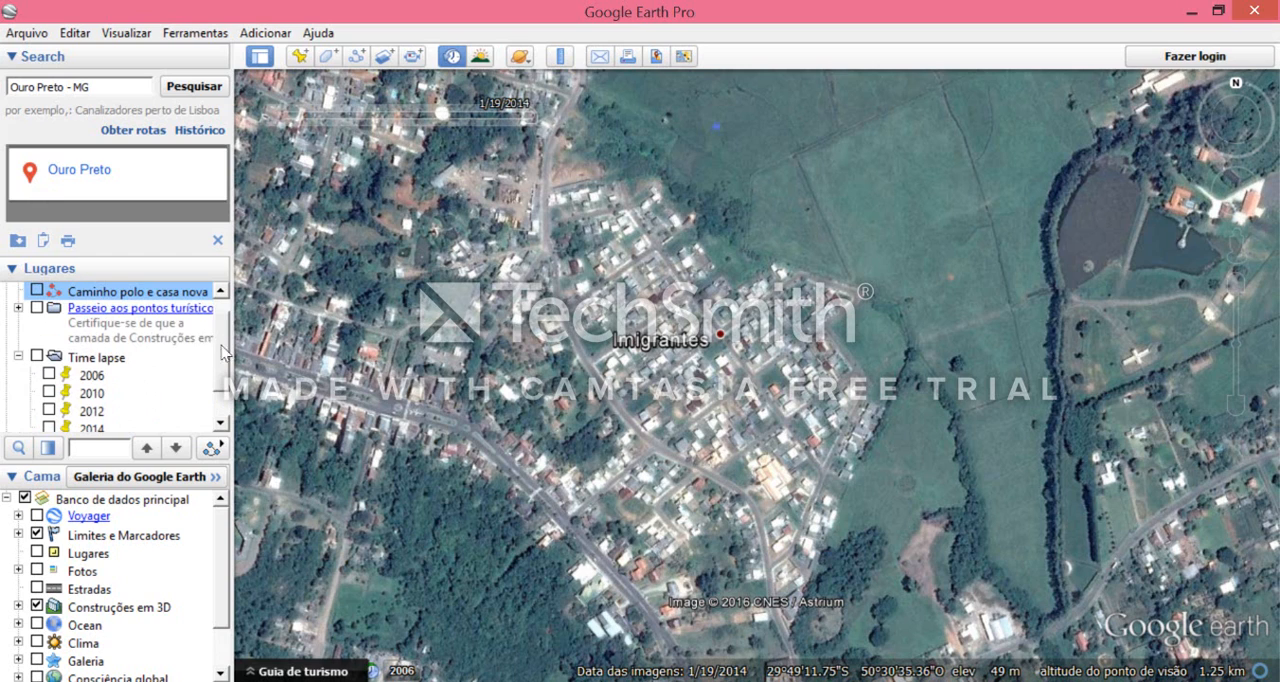
- Save the "Caminho Ouro Preto" path from Lugares temporários to Meus lugares
{"action": "scroll", "coordinate": [200, 382], "scroll_direction": "down", "scroll_amount": 2}
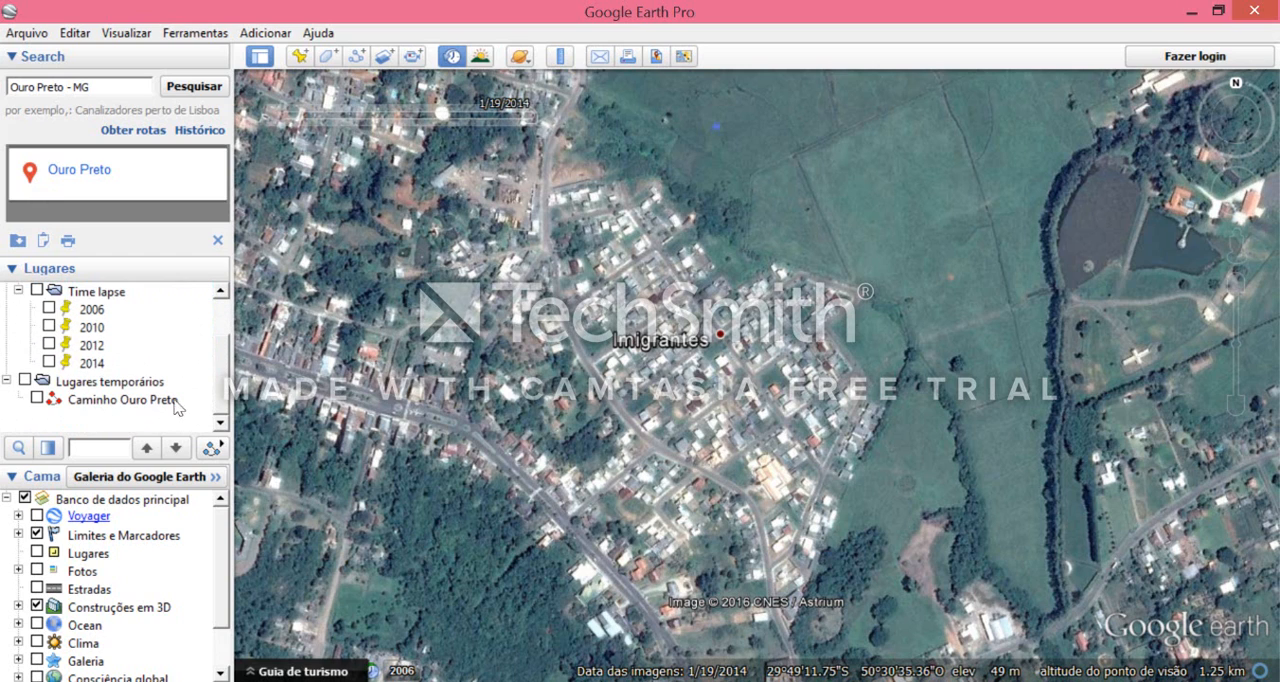
{"action": "left_click", "coordinate": [155, 402]}
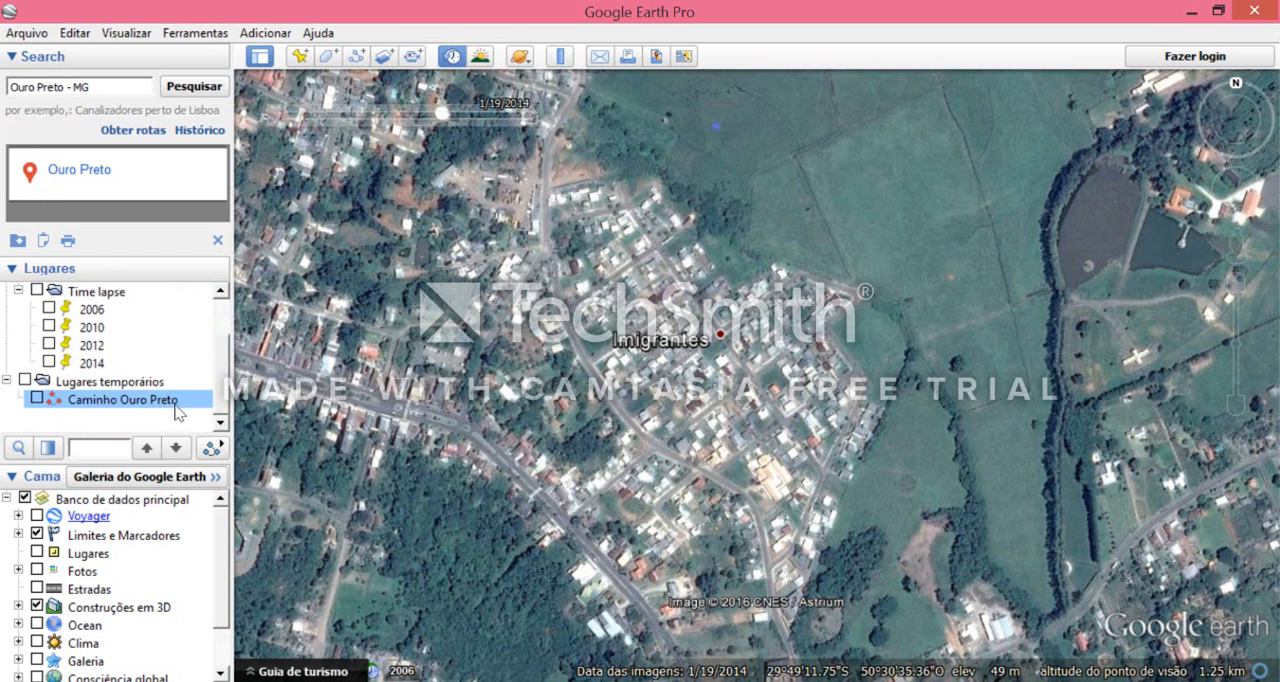
{"action": "right_click", "coordinate": [160, 402]}
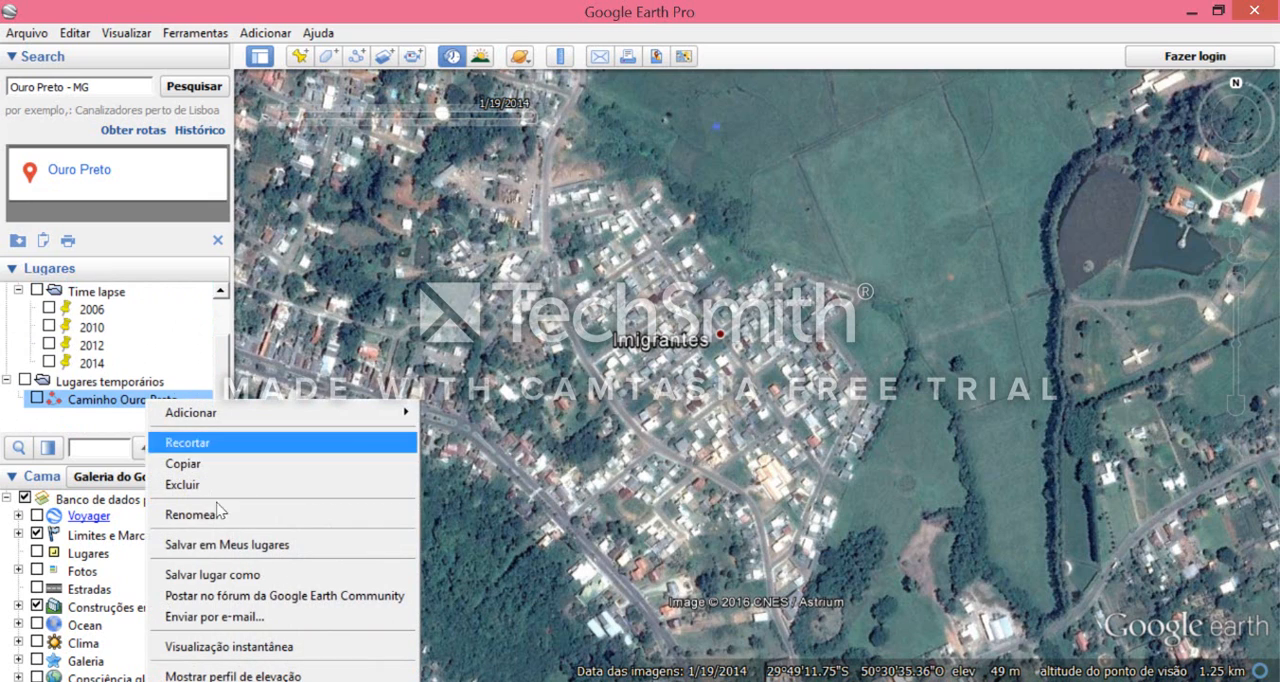
{"action": "left_click", "coordinate": [240, 545]}
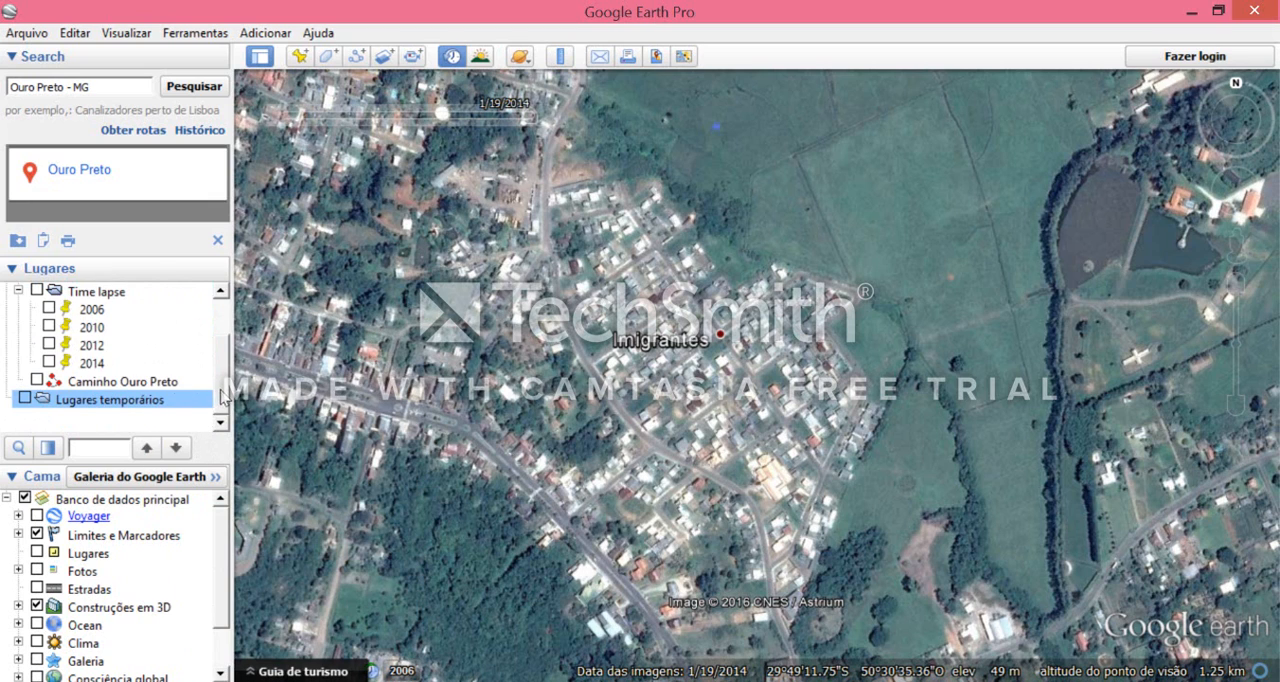
- Turn on everything in Meus lugares except the Passeio aos pontos turísticos folder
{"action": "scroll", "coordinate": [117, 340], "scroll_direction": "up", "scroll_amount": 1}
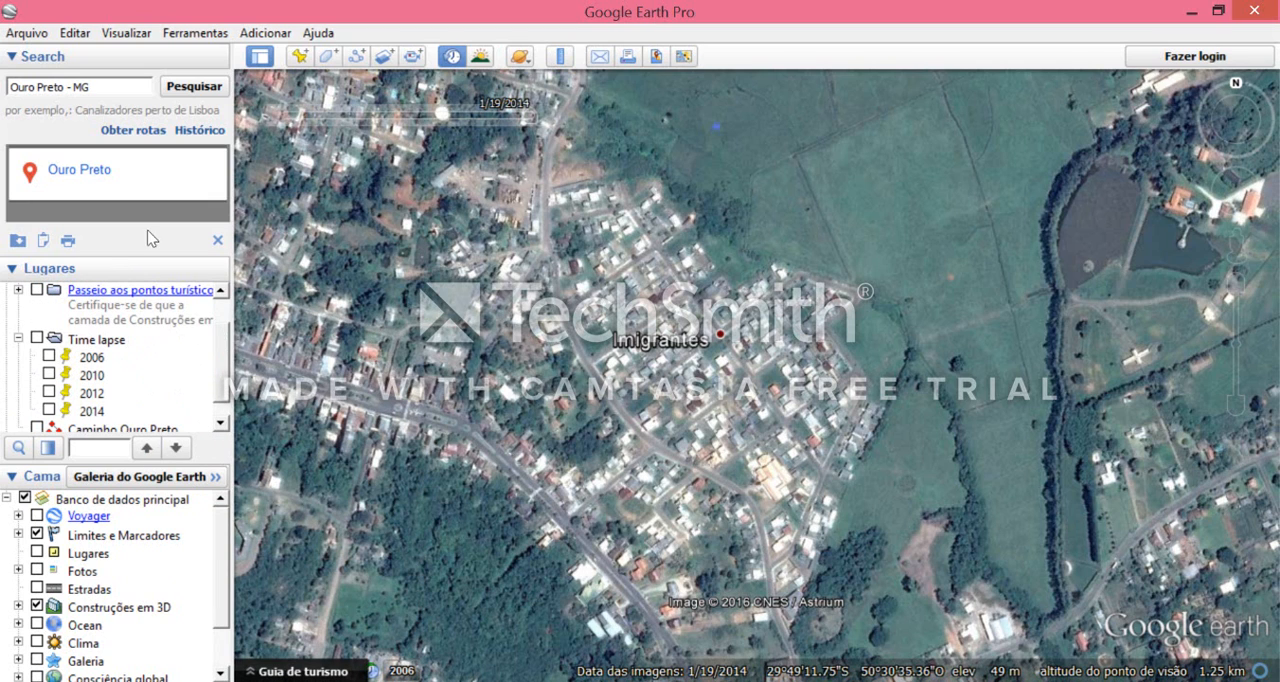
{"action": "scroll", "coordinate": [228, 342], "scroll_direction": "up", "scroll_amount": 2}
{"action": "scroll", "coordinate": [225, 343], "scroll_direction": "down", "scroll_amount": 1}
{"action": "left_click_drag", "start_coordinate": [224, 346], "coordinate": [222, 370]}
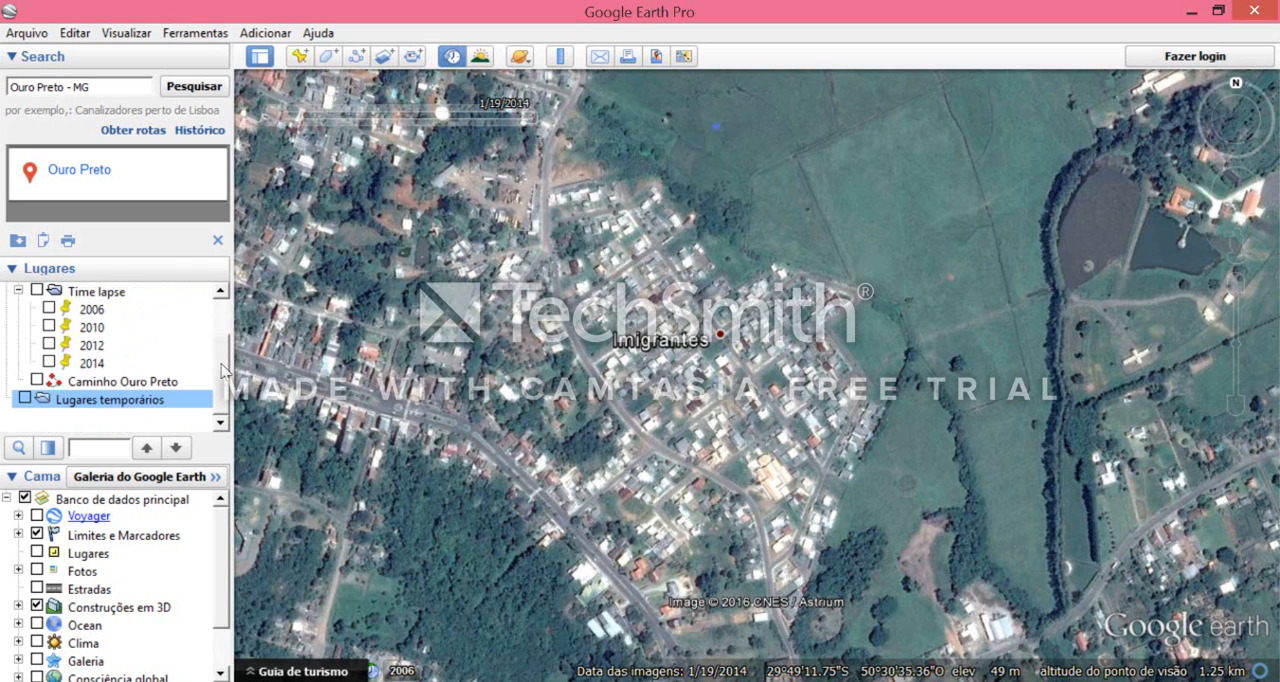
{"action": "scroll", "coordinate": [228, 369], "scroll_direction": "up", "scroll_amount": 1}
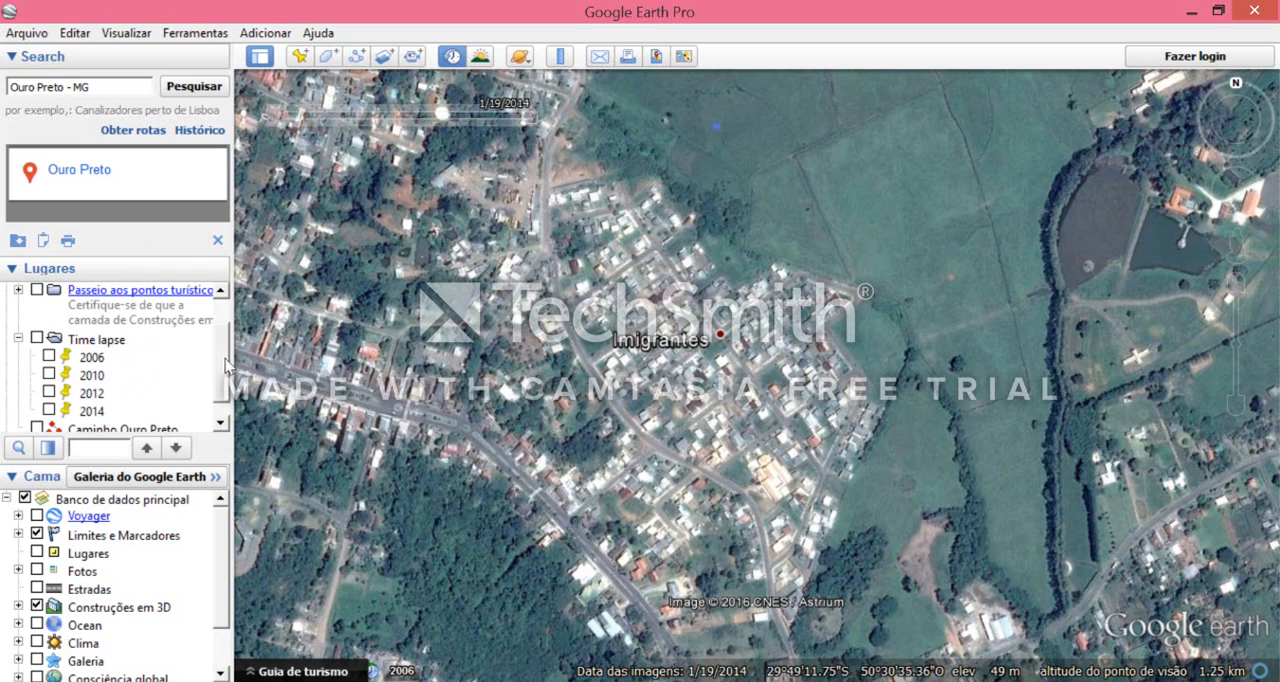
{"action": "scroll", "coordinate": [222, 358], "scroll_direction": "up", "scroll_amount": 1}
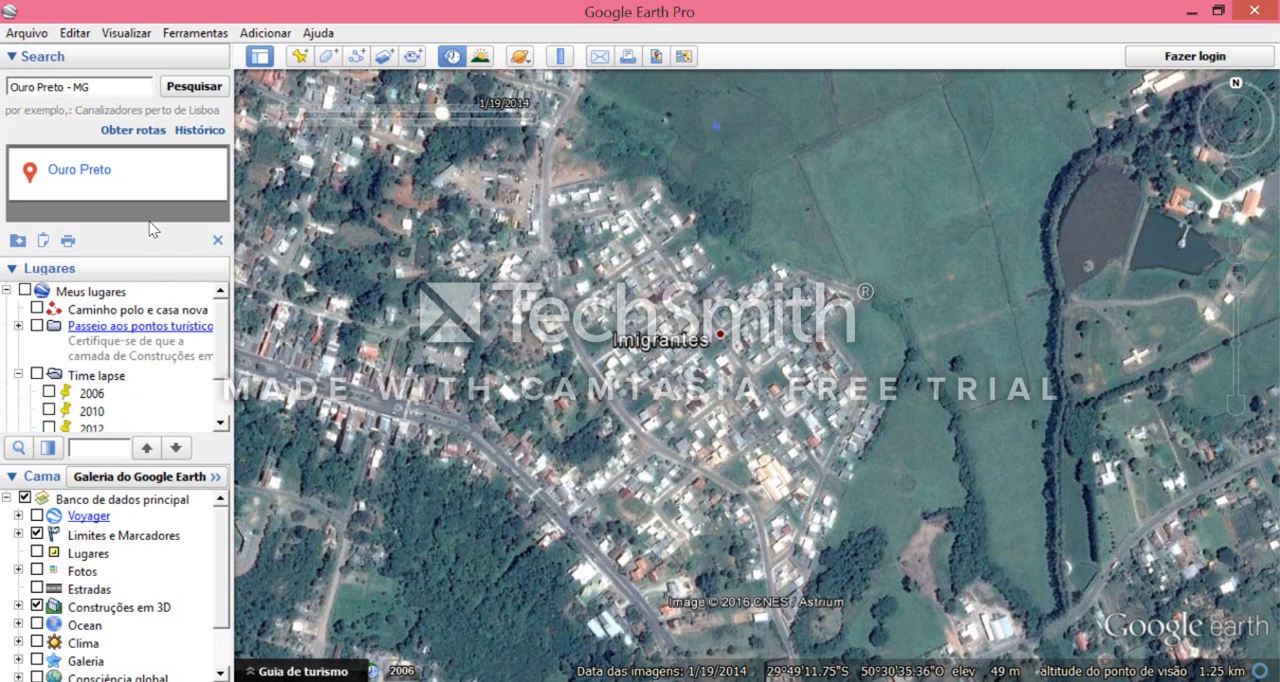
{"action": "left_click", "coordinate": [25, 290]}
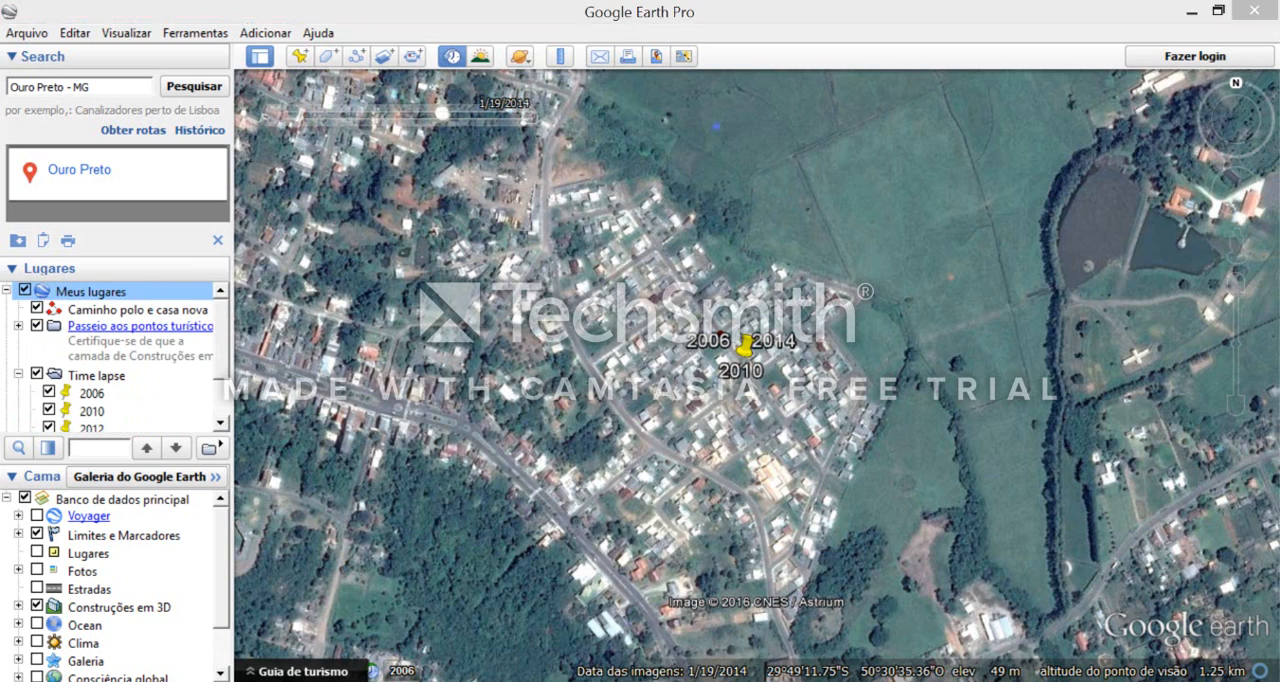
{"action": "left_click", "coordinate": [1214, 636]}
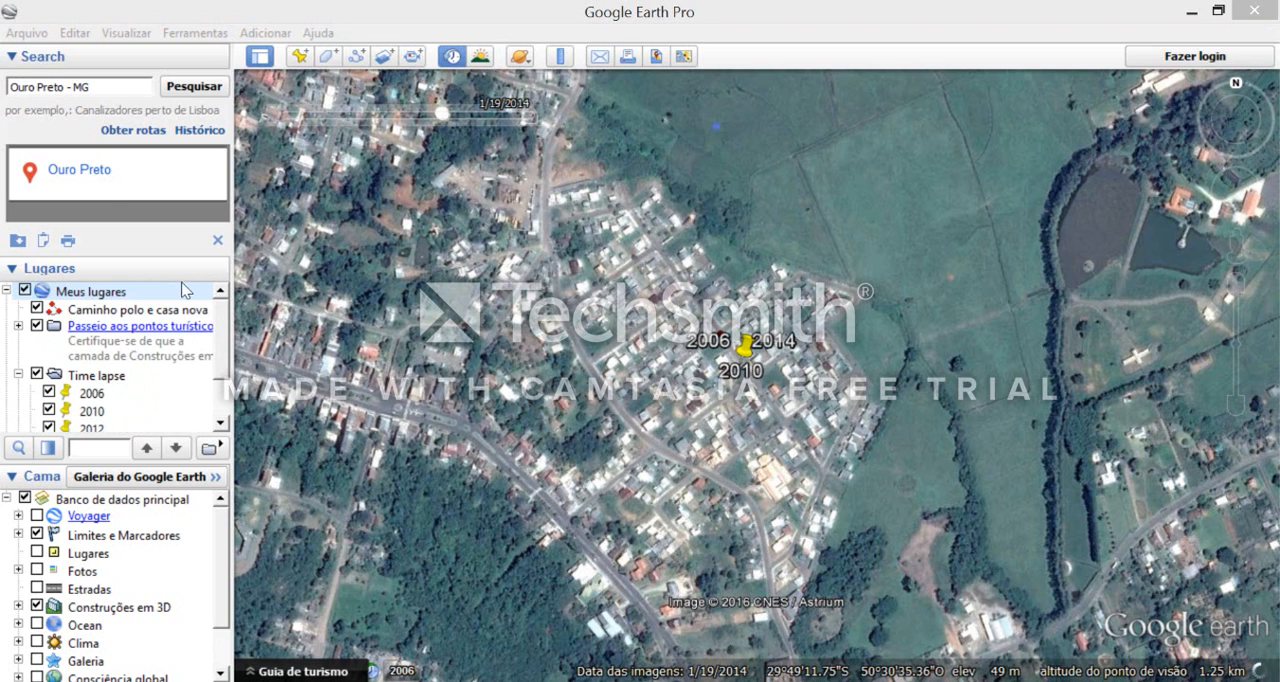
{"action": "left_click", "coordinate": [112, 196]}
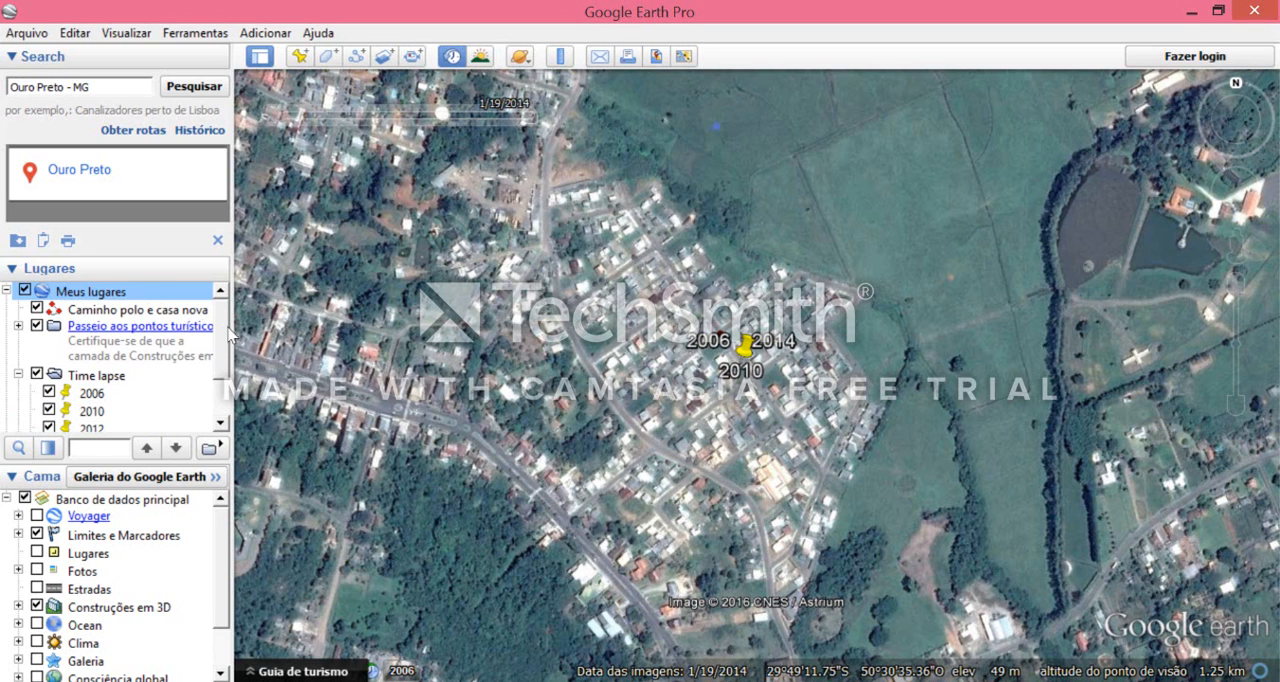
{"action": "left_click", "coordinate": [37, 326]}
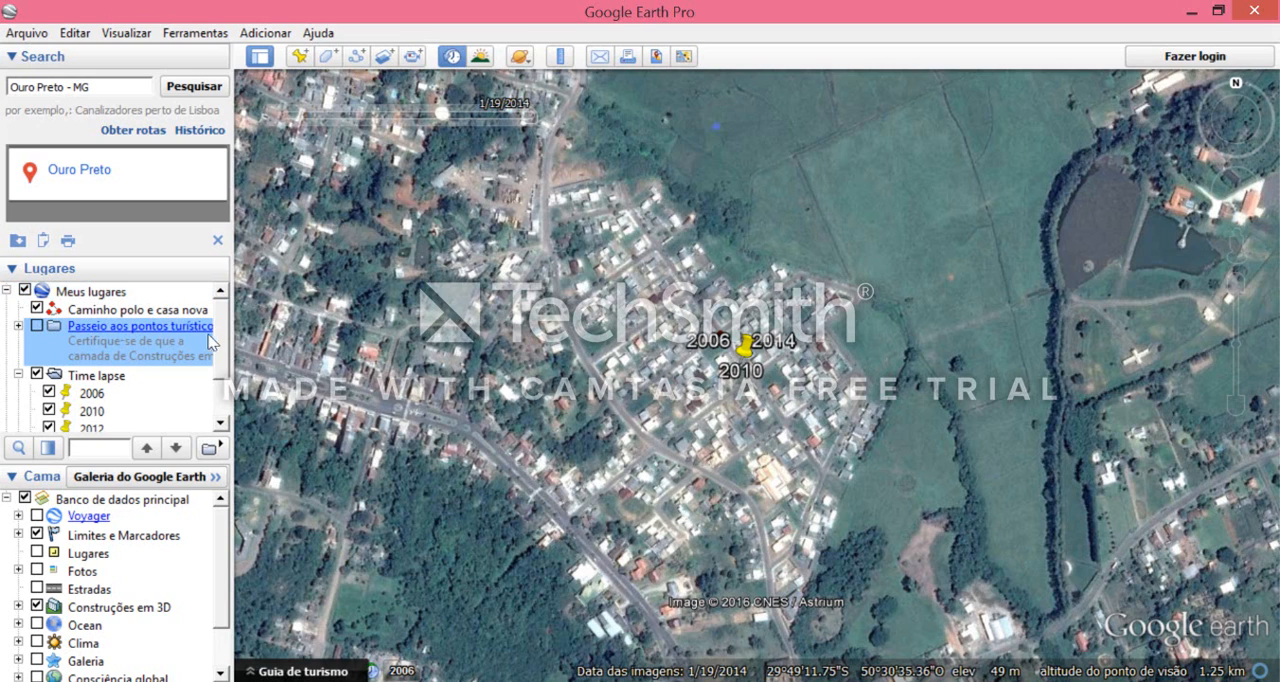
{"action": "left_click_drag", "start_coordinate": [222, 340], "coordinate": [221, 374]}
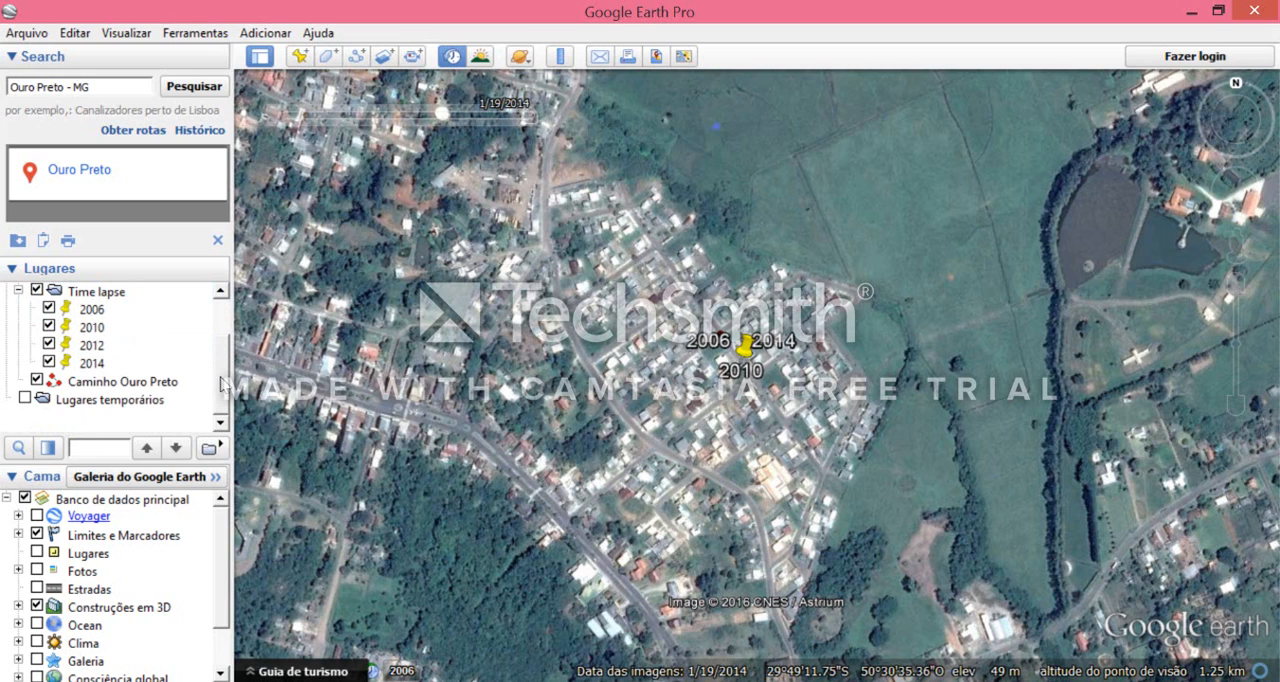
{"action": "scroll", "coordinate": [222, 367], "scroll_direction": "up", "scroll_amount": 3}
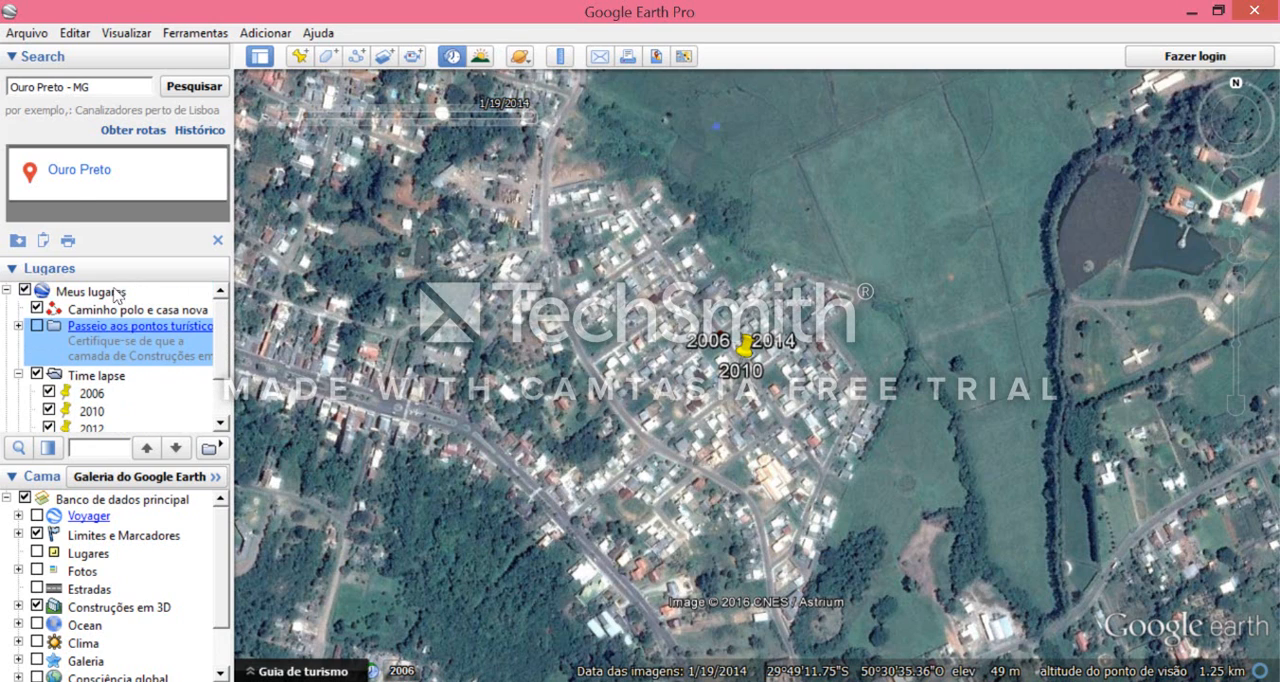
- Start saving the whole Meus lugares folder to a file on the Desktop, with Kmz (*.kmz) as the file type
{"action": "left_click", "coordinate": [117, 291]}
{"action": "right_click", "coordinate": [117, 291]}
{"action": "mouse_move", "coordinate": [143, 302]}
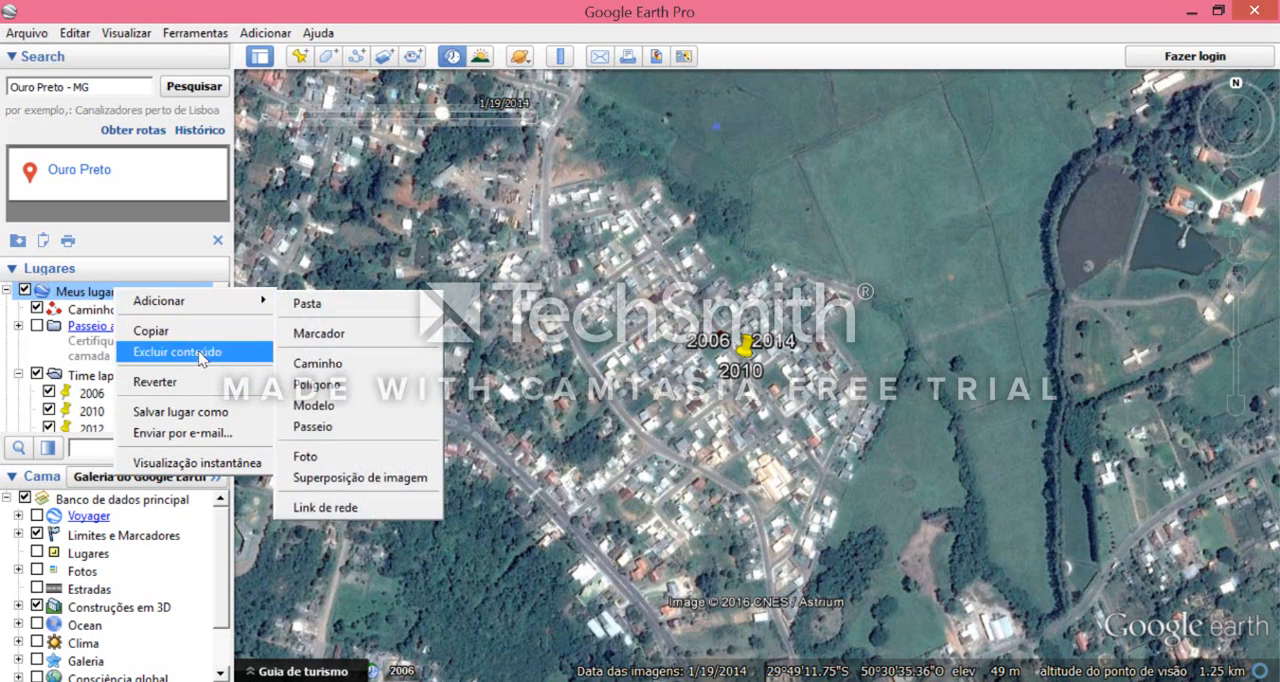
{"action": "key", "text": "Return"}
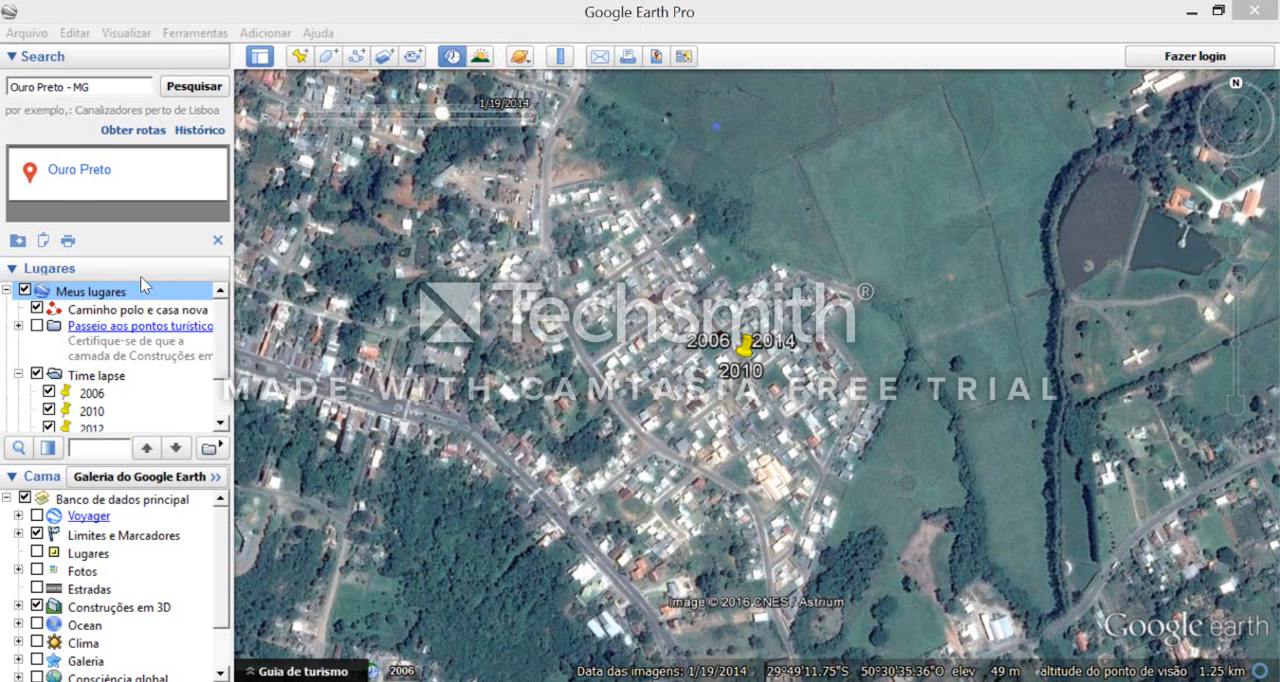
{"action": "left_click", "coordinate": [300, 430]}
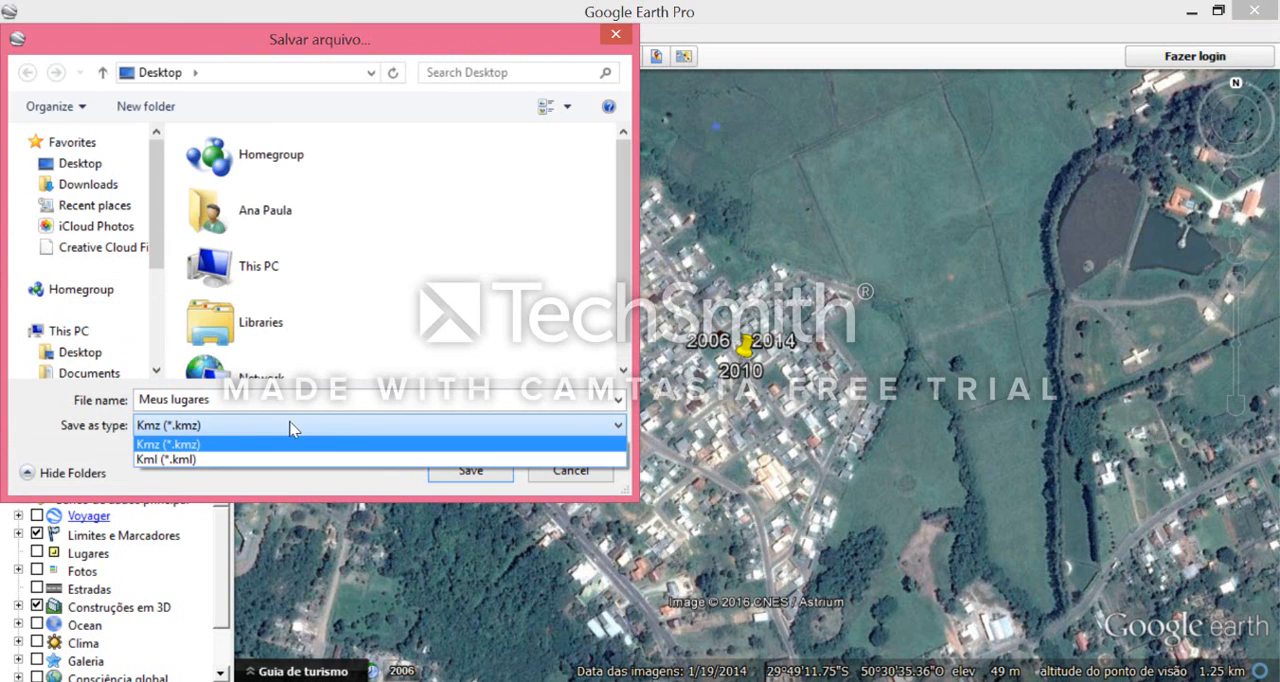
{"action": "left_click", "coordinate": [224, 445]}
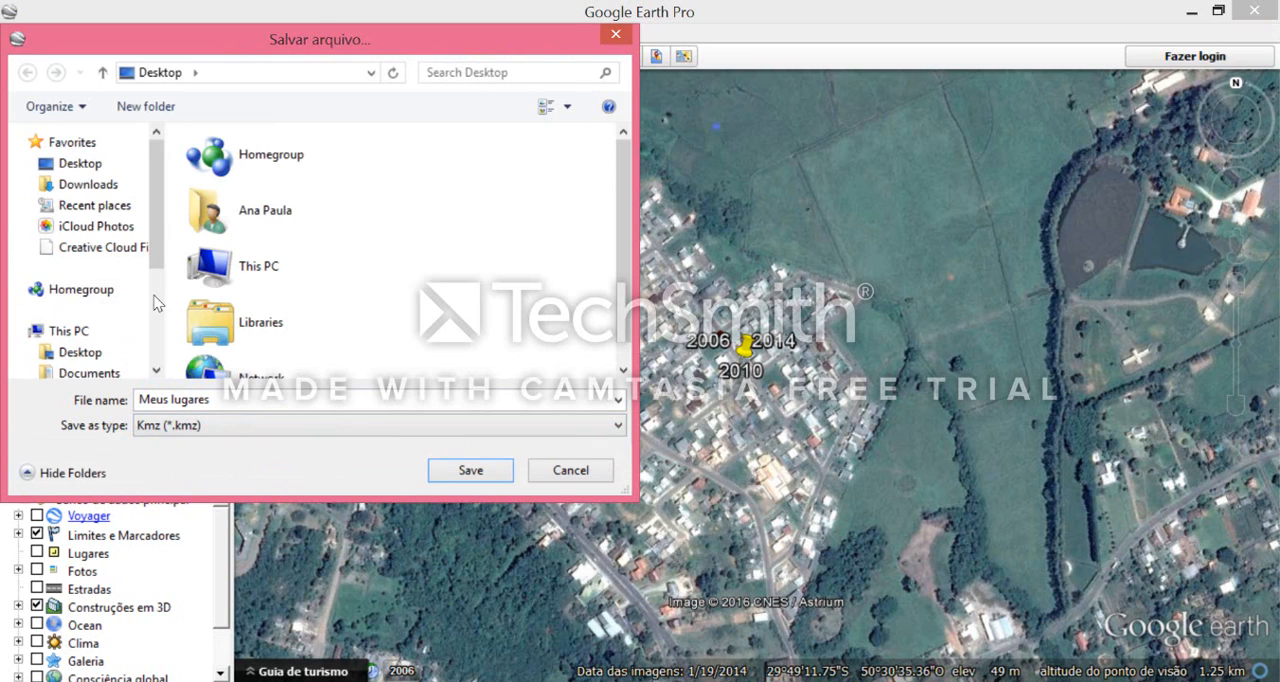
{"action": "left_click", "coordinate": [231, 432]}
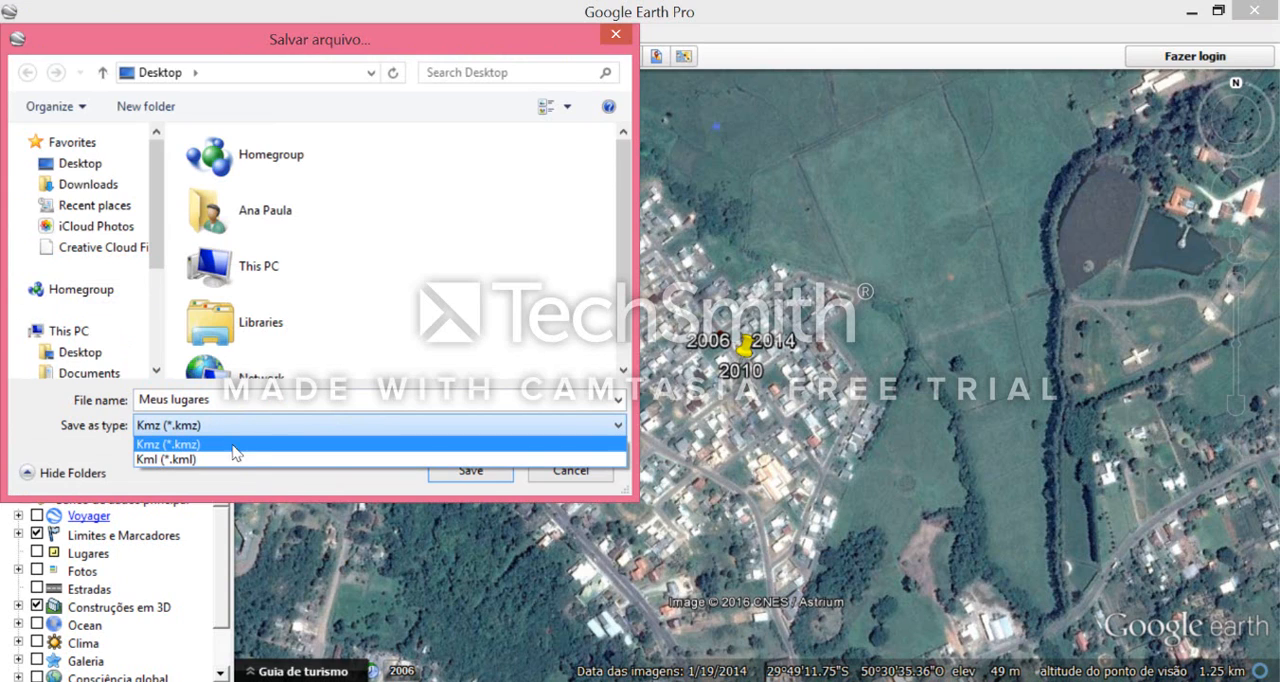
{"action": "left_click", "coordinate": [236, 446]}
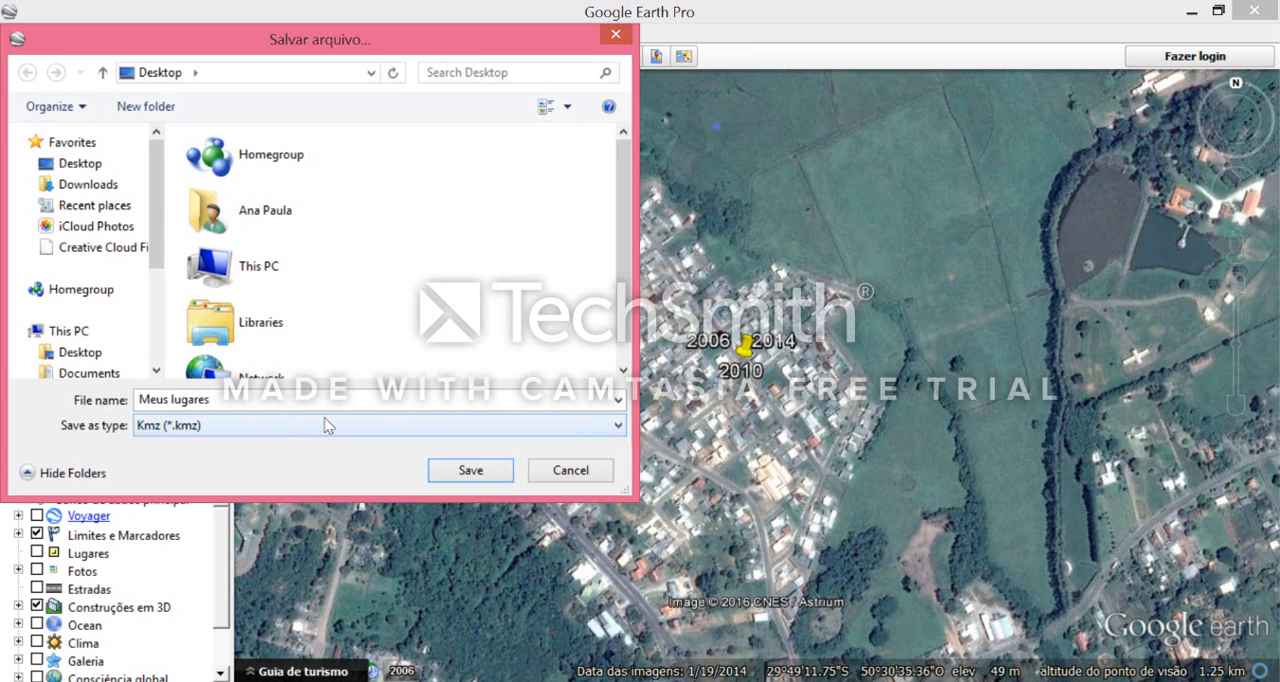
- Name the file "Aula 2" followed by the author's name and save it
{"action": "left_click", "coordinate": [300, 400]}
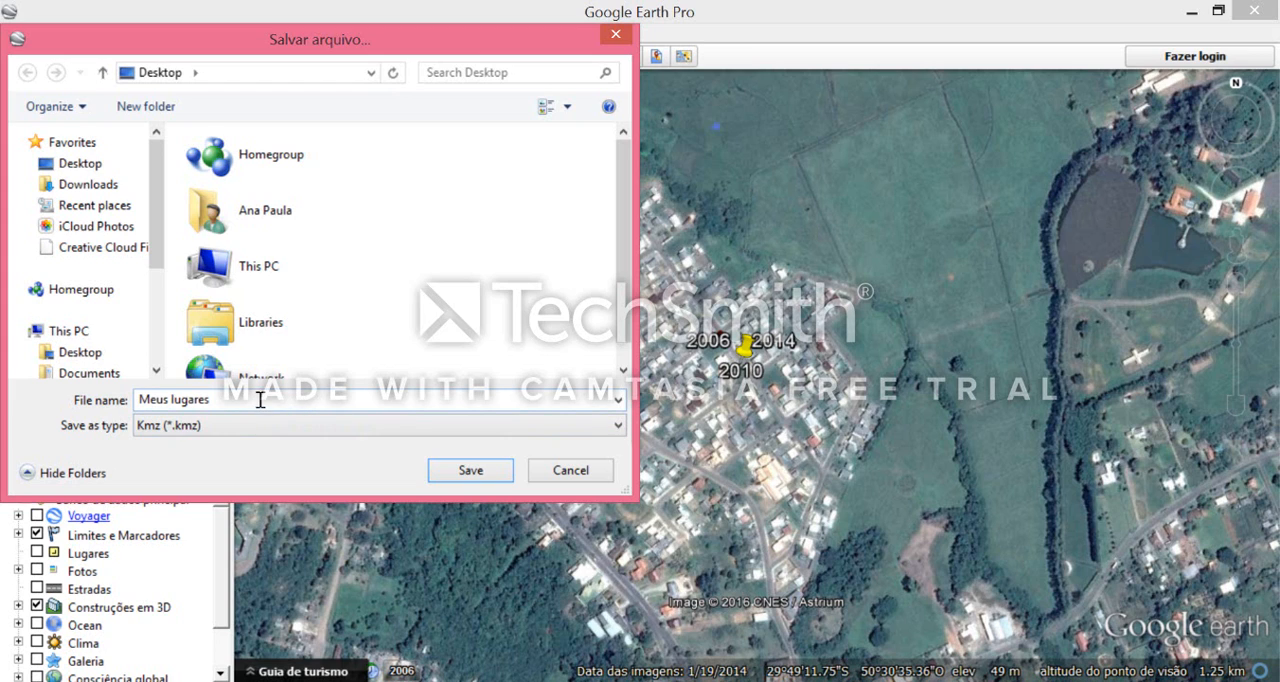
{"action": "left_click_drag", "start_coordinate": [260, 400], "coordinate": [174, 267]}
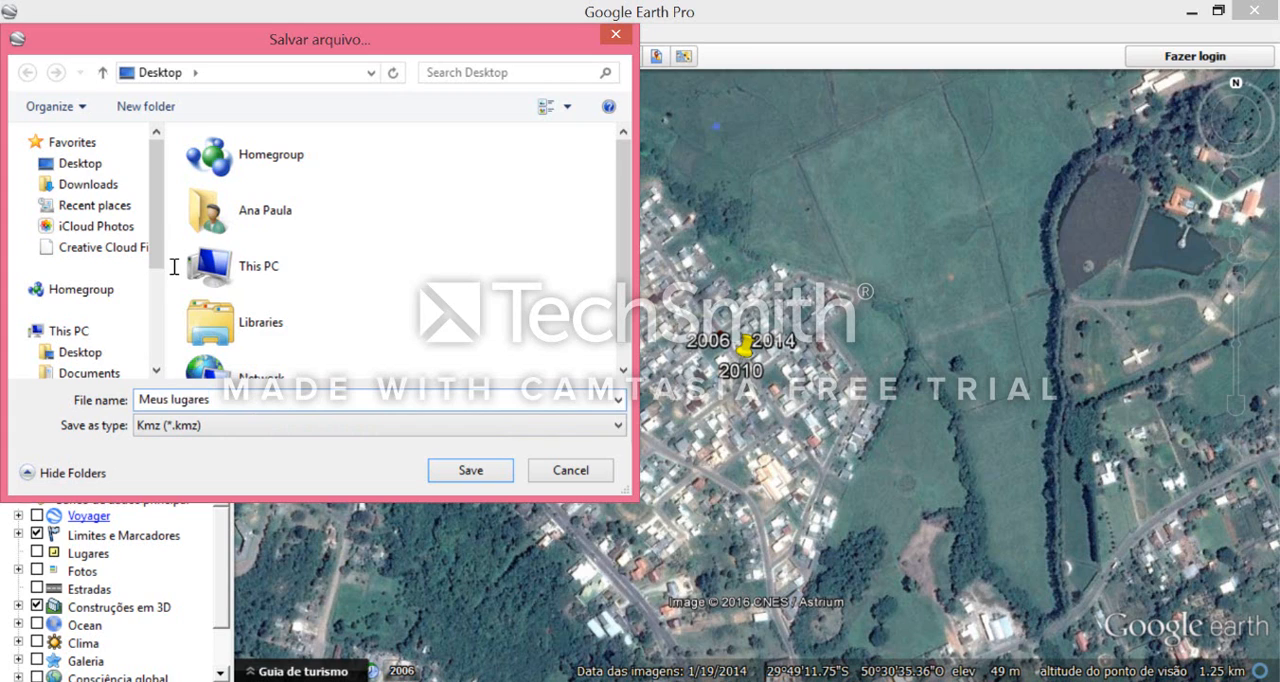
{"action": "left_click_drag", "start_coordinate": [206, 400], "coordinate": [126, 403]}
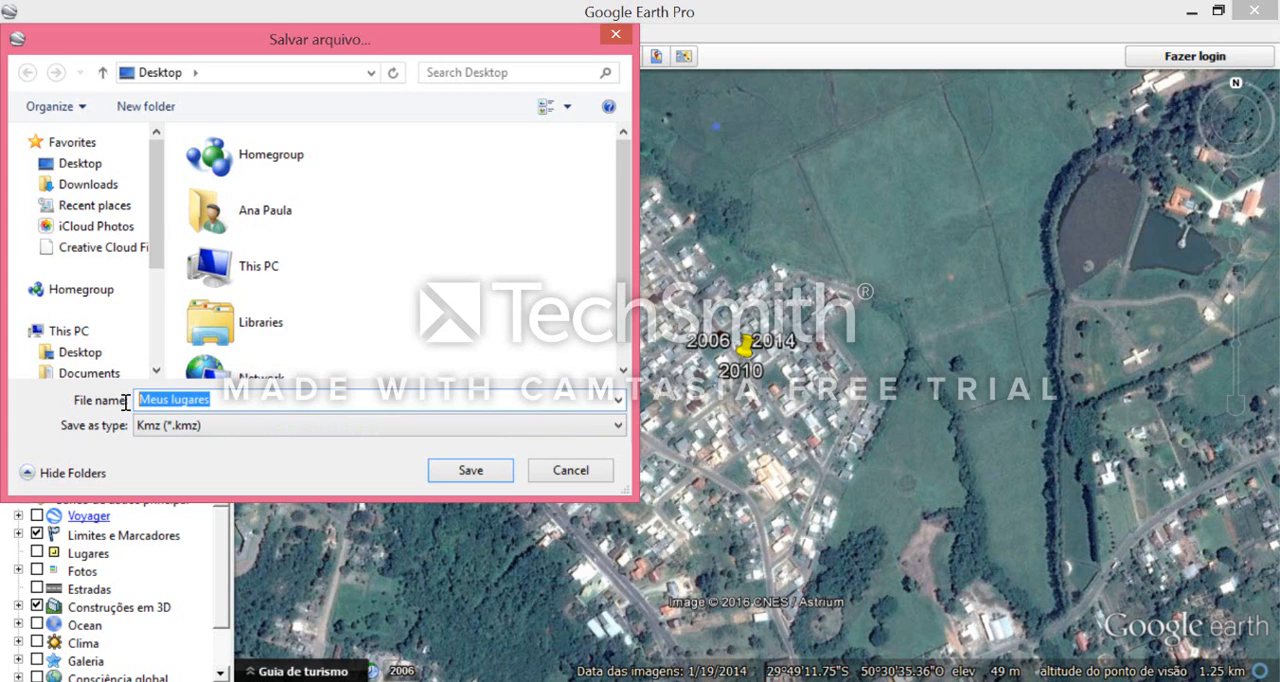
{"action": "type", "text": "Aula 2"}
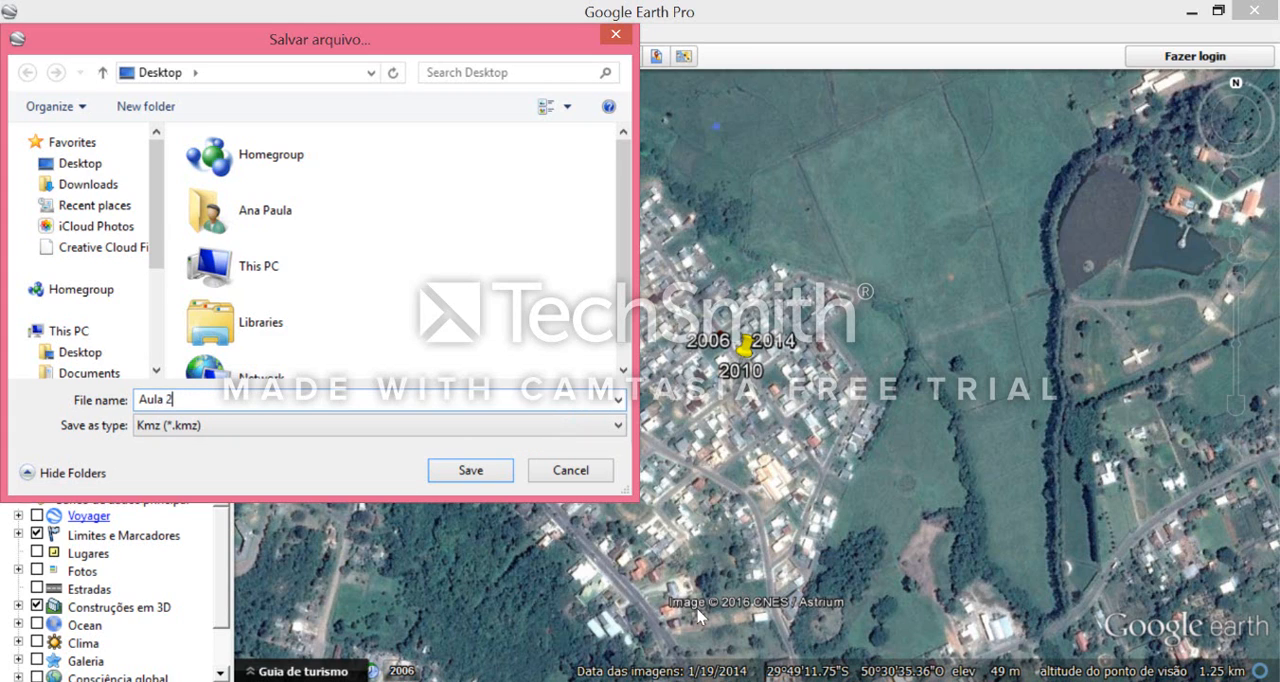
{"action": "type", "text": " Ana Paula"}
{"action": "left_click", "coordinate": [471, 470]}
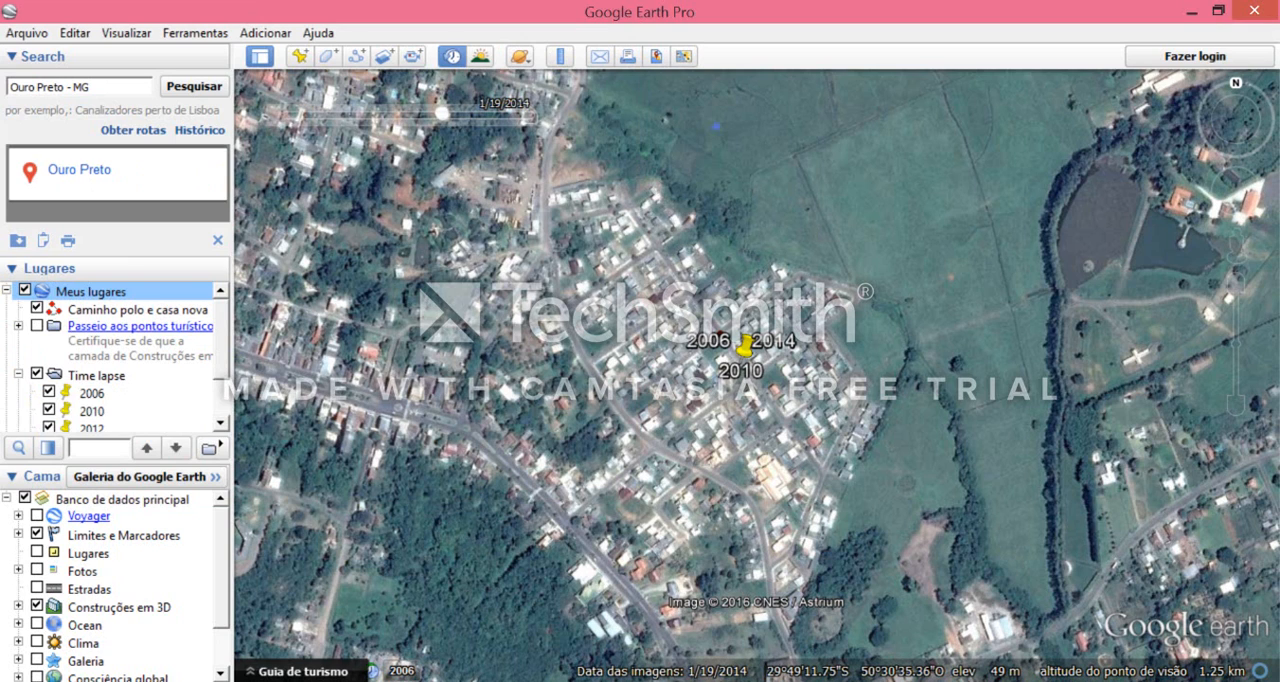
- Switch to File Explorer and open the Desktop folder where the KMZ file was saved
{"action": "left_click", "coordinate": [84, 681]}
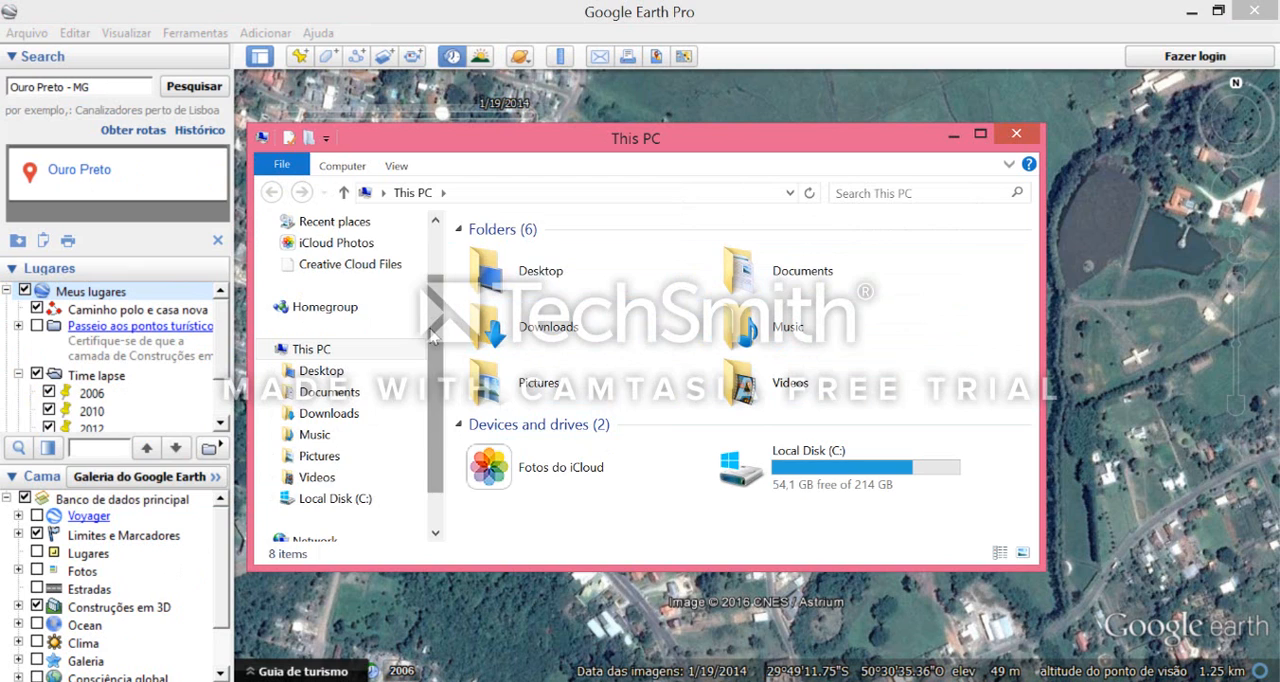
{"action": "scroll", "coordinate": [403, 372], "scroll_direction": "down", "scroll_amount": 1}
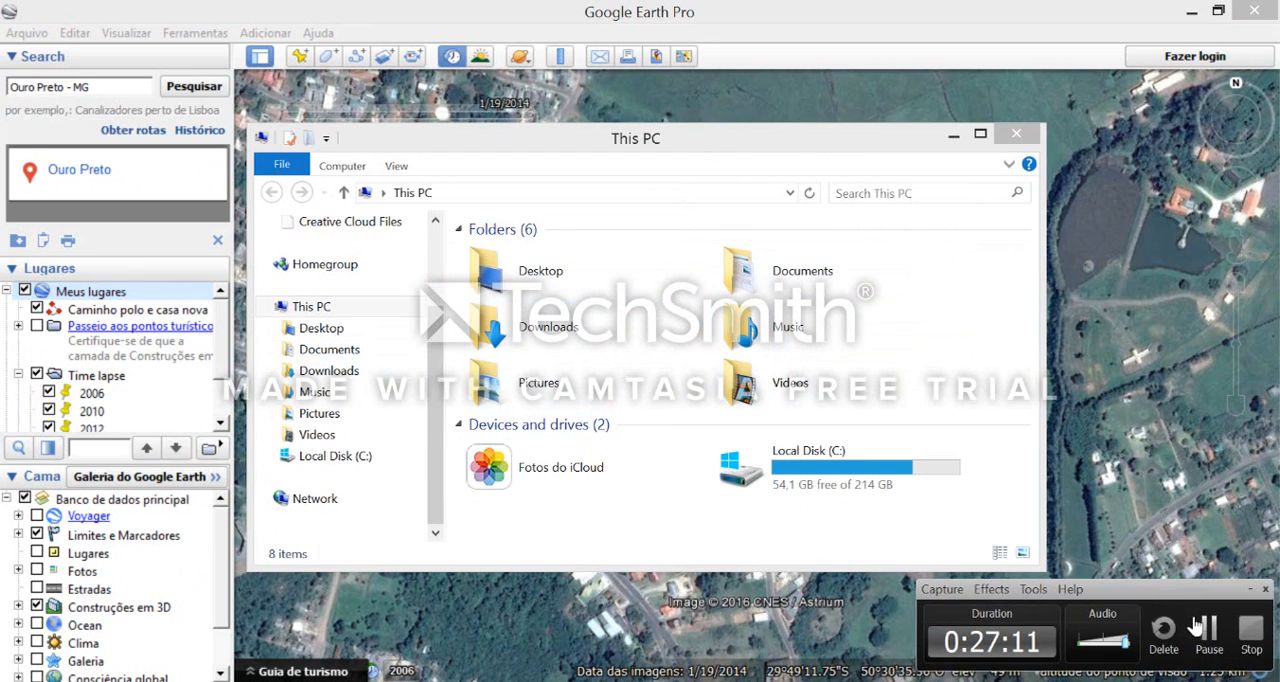
{"action": "left_click", "coordinate": [1206, 625]}
{"action": "scroll", "coordinate": [405, 240], "scroll_direction": "up", "scroll_amount": 3}
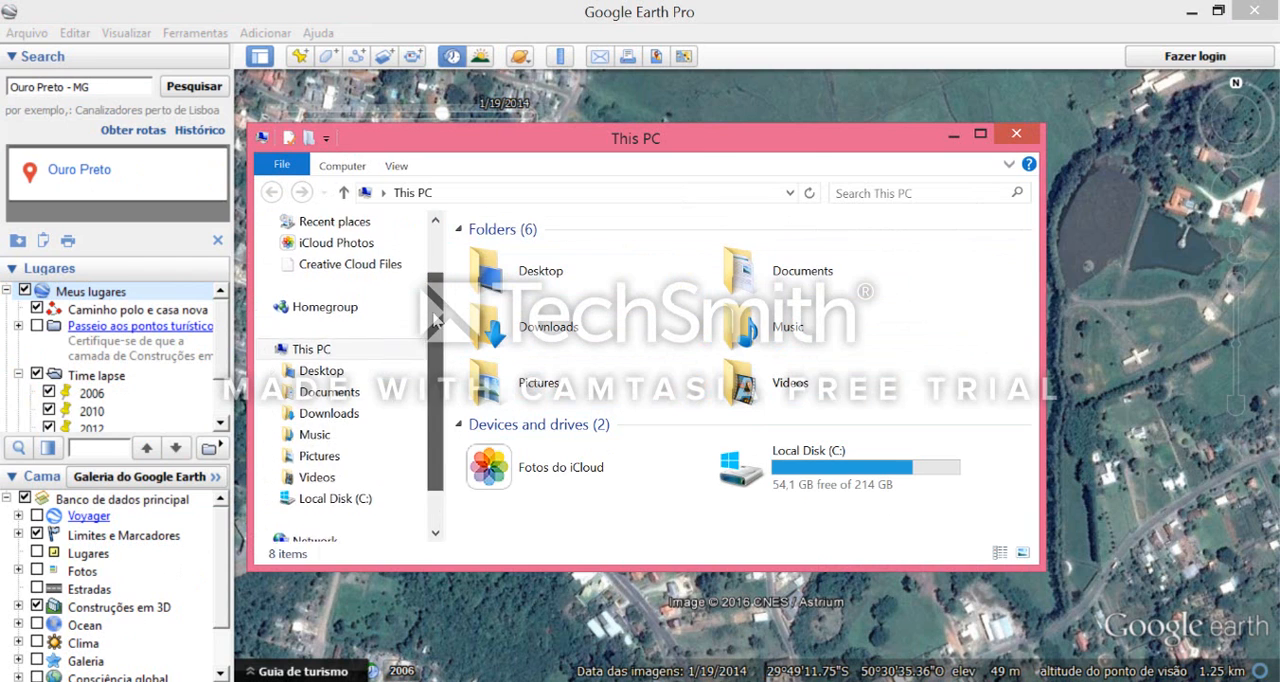
{"action": "left_click", "coordinate": [378, 255]}
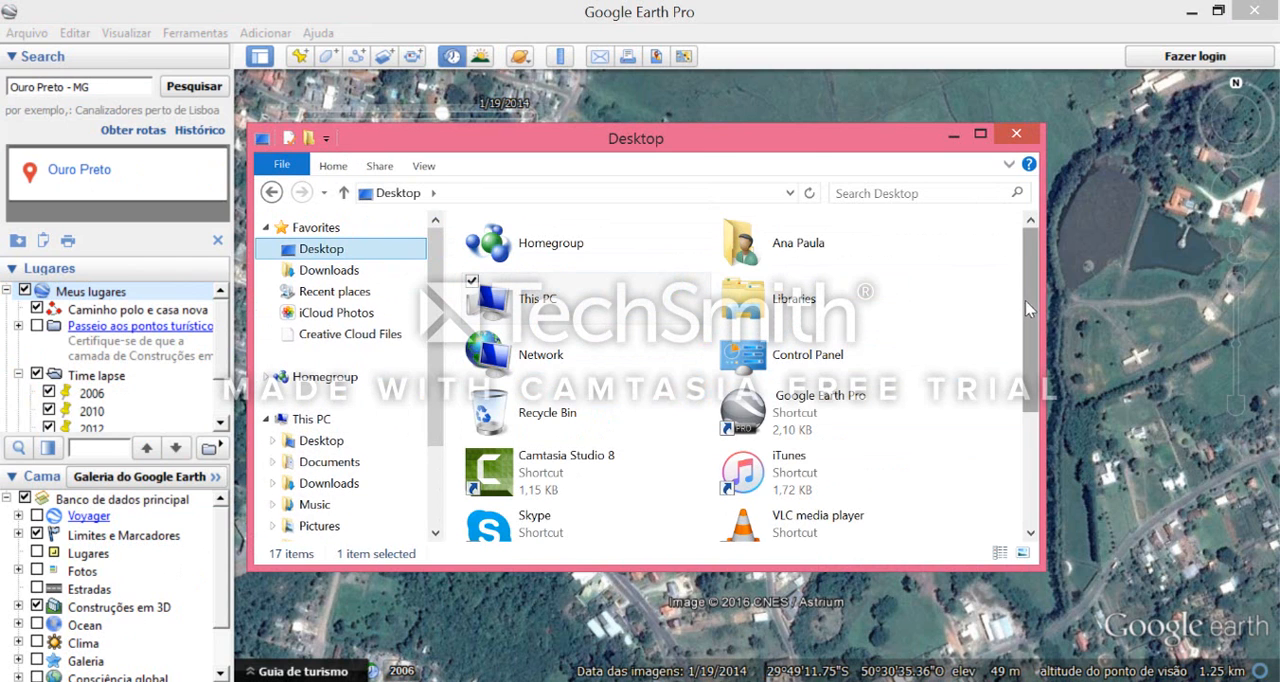
- Locate the saved "Aula 2" KMZ file in the Desktop folder and close the folder window
{"action": "left_click_drag", "start_coordinate": [1030, 302], "coordinate": [1030, 411]}
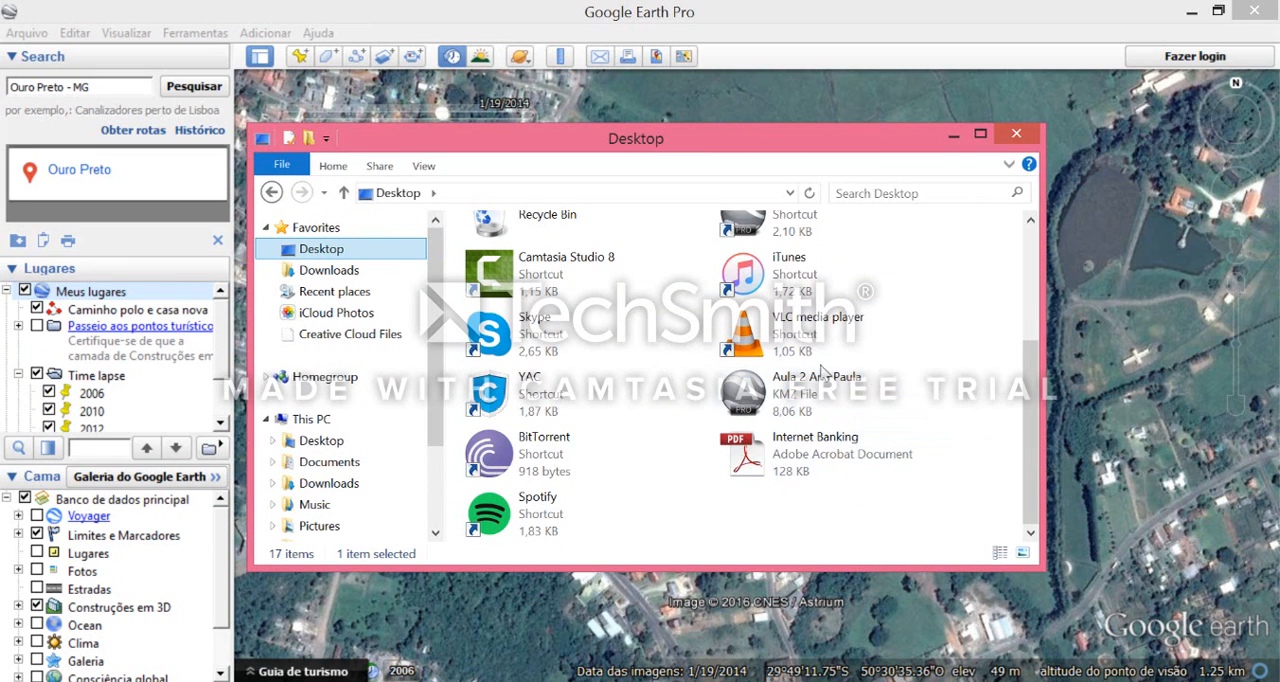
{"action": "left_click", "coordinate": [742, 395]}
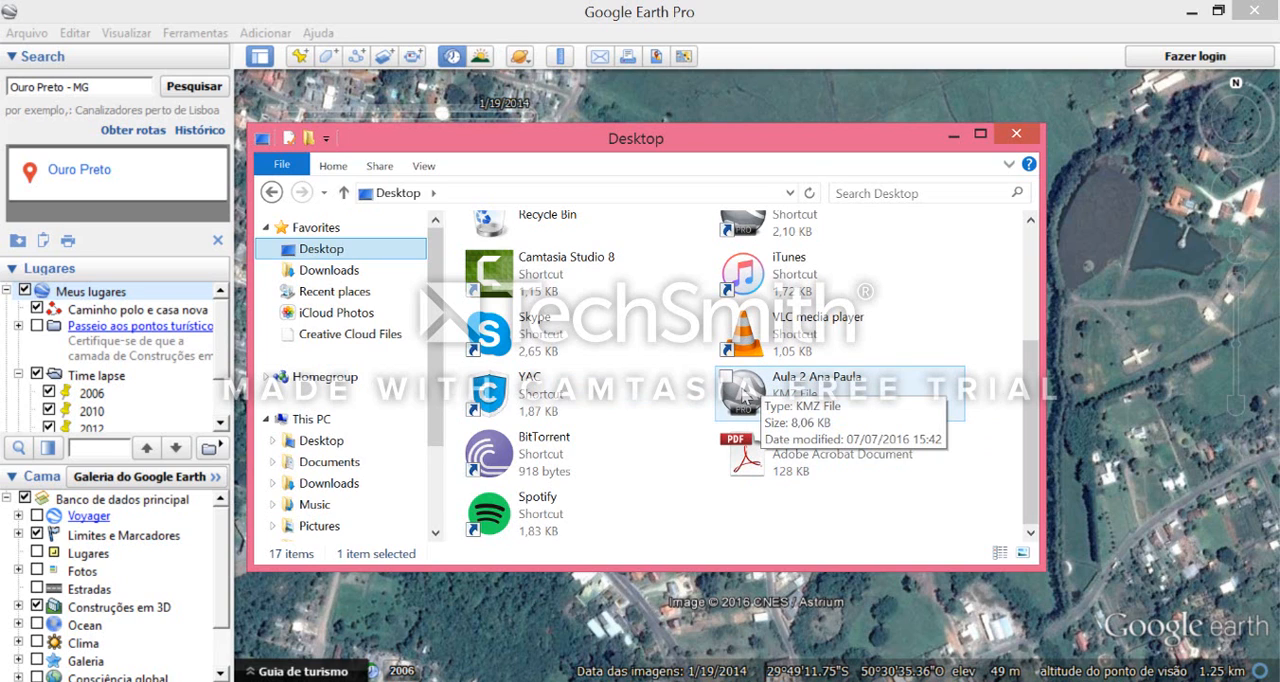
{"action": "left_click", "coordinate": [1016, 133]}
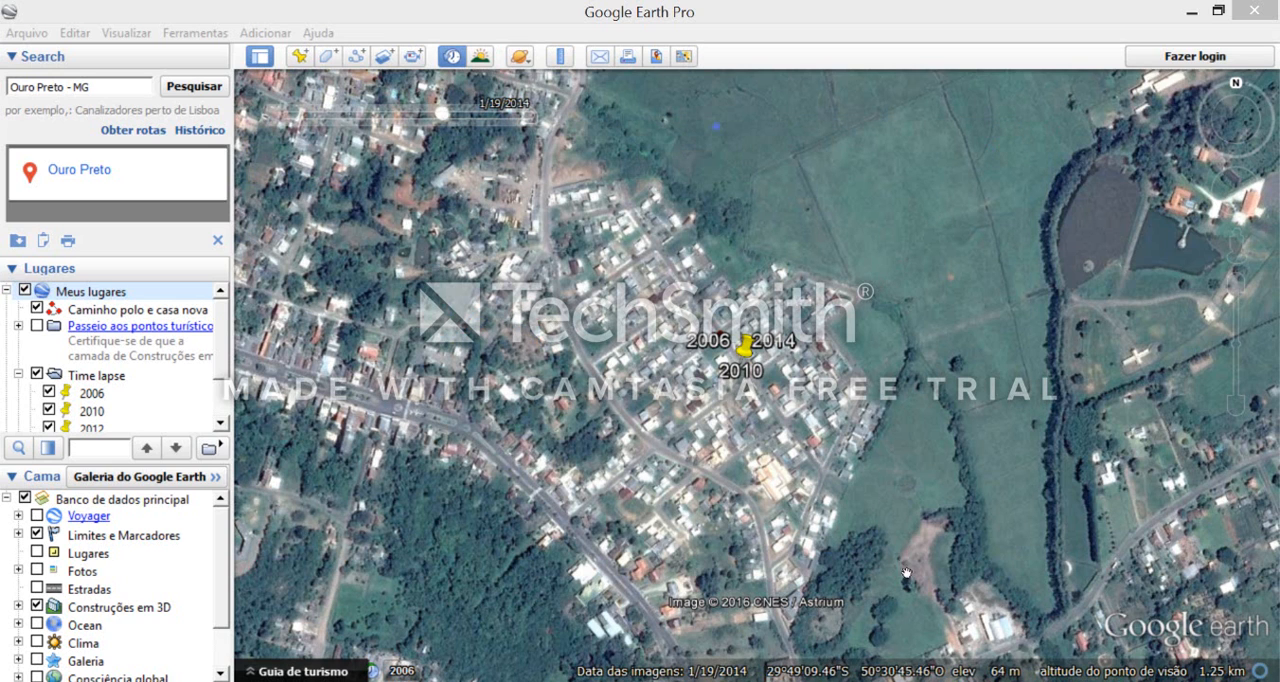
{"action": "mouse_move", "coordinate": [313, 681]}
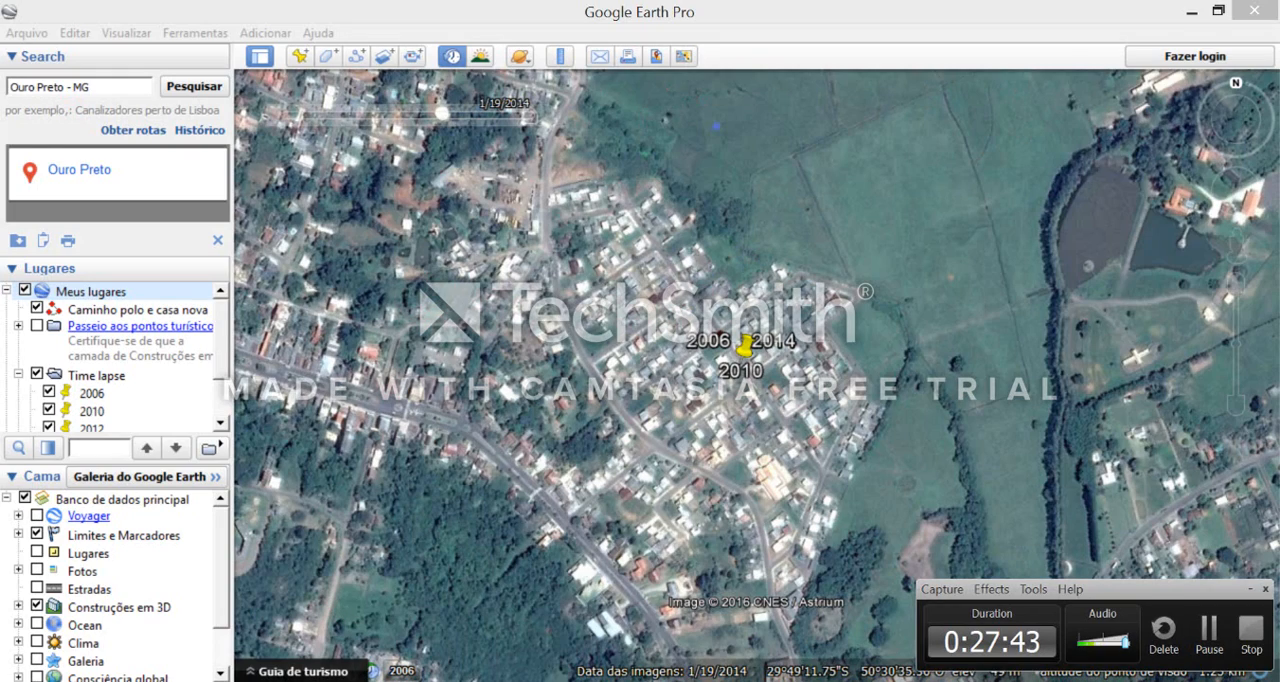
{"action": "left_click", "coordinate": [1210, 634]}
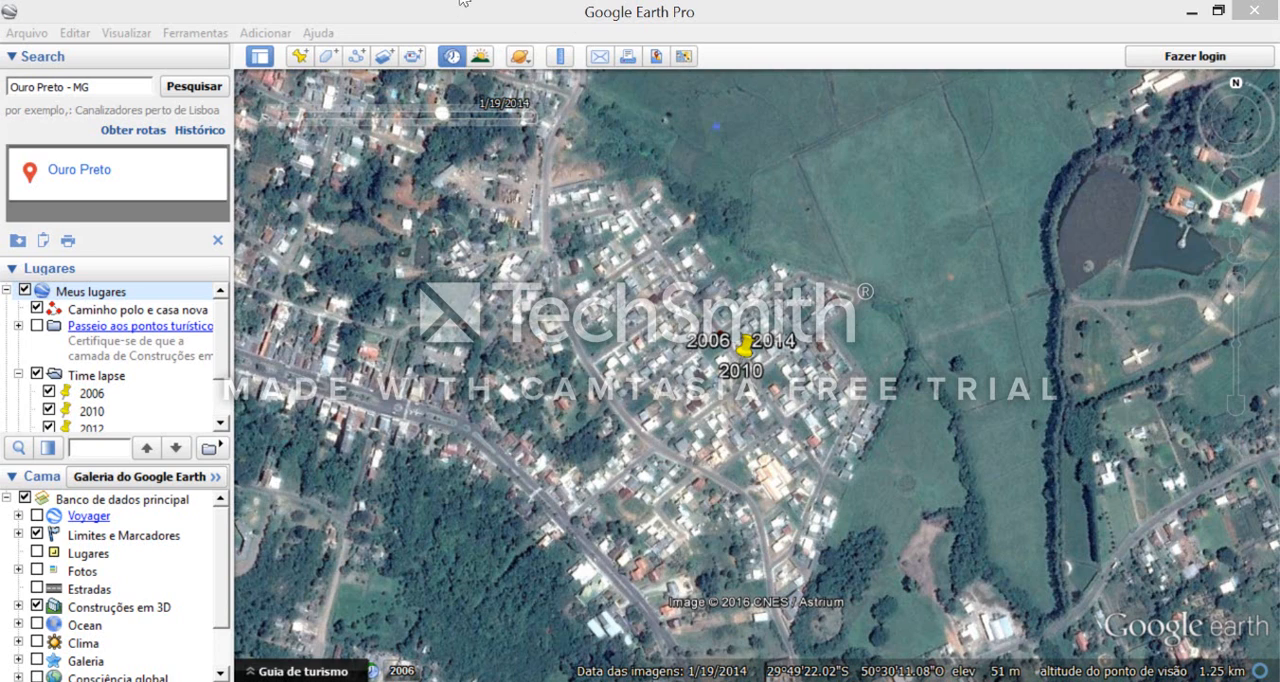
- Show the elevation profile of the "Caminho polo e casa nova" path in Meus lugares
{"action": "mouse_move", "coordinate": [222, 325]}
{"action": "left_mouse_down"}
{"action": "mouse_move", "coordinate": [221, 373]}
{"action": "mouse_move", "coordinate": [222, 347]}
{"action": "left_mouse_up"}
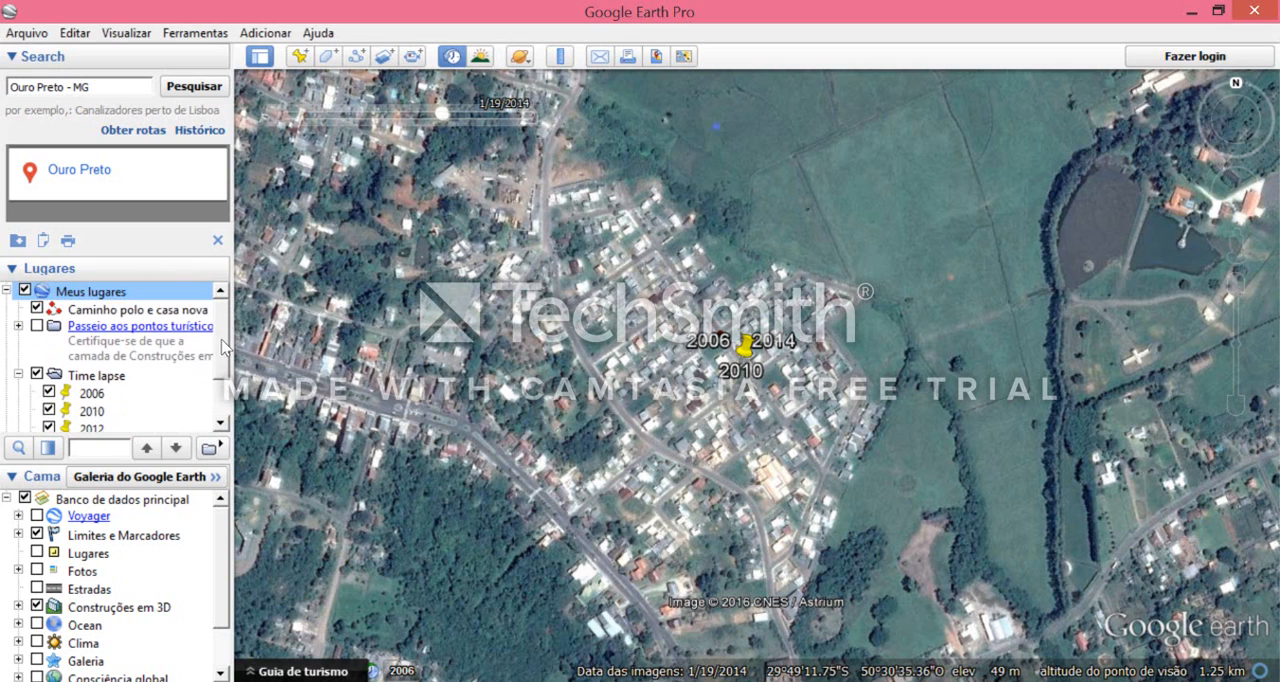
{"action": "right_click", "coordinate": [192, 310]}
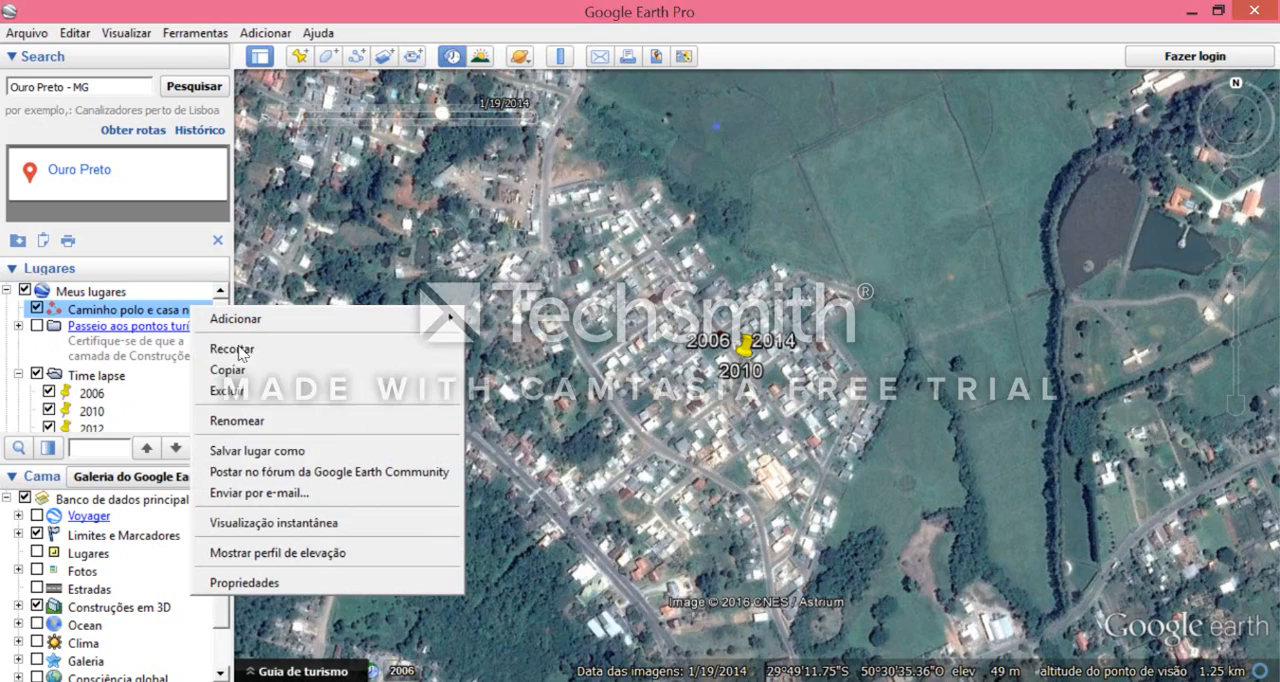
{"action": "left_click", "coordinate": [277, 552]}
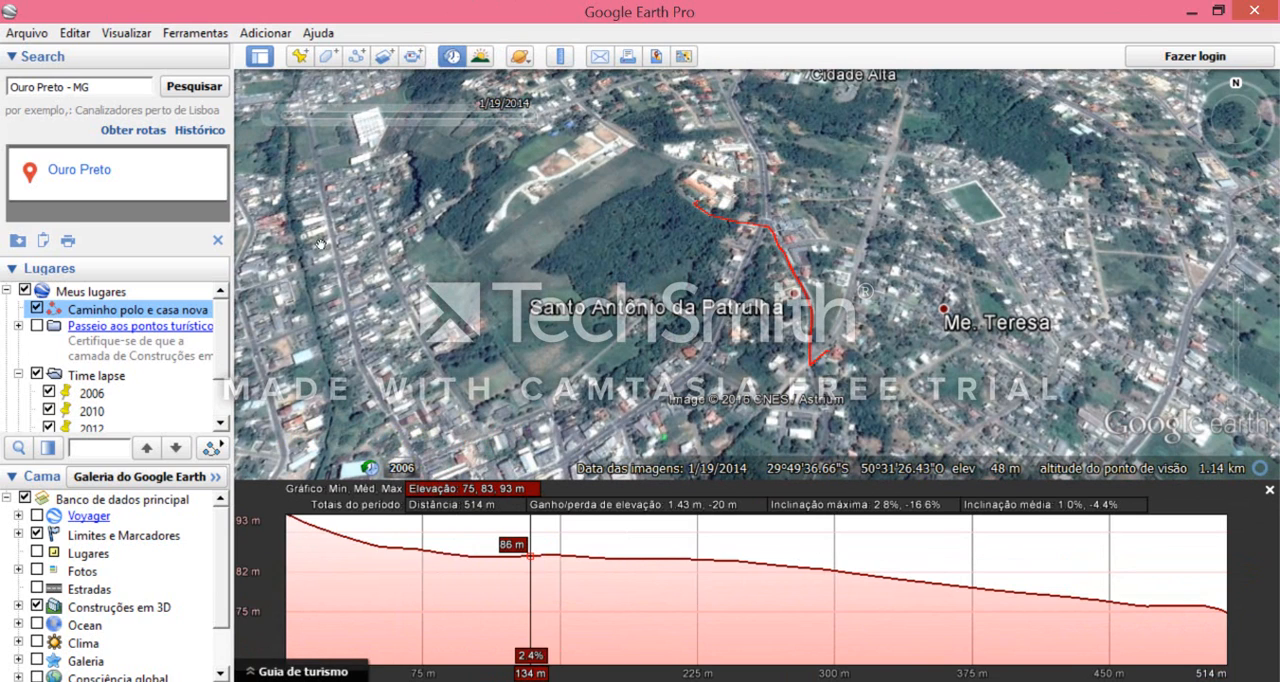
{"action": "scroll", "coordinate": [222, 345], "scroll_direction": "down", "scroll_amount": 3}
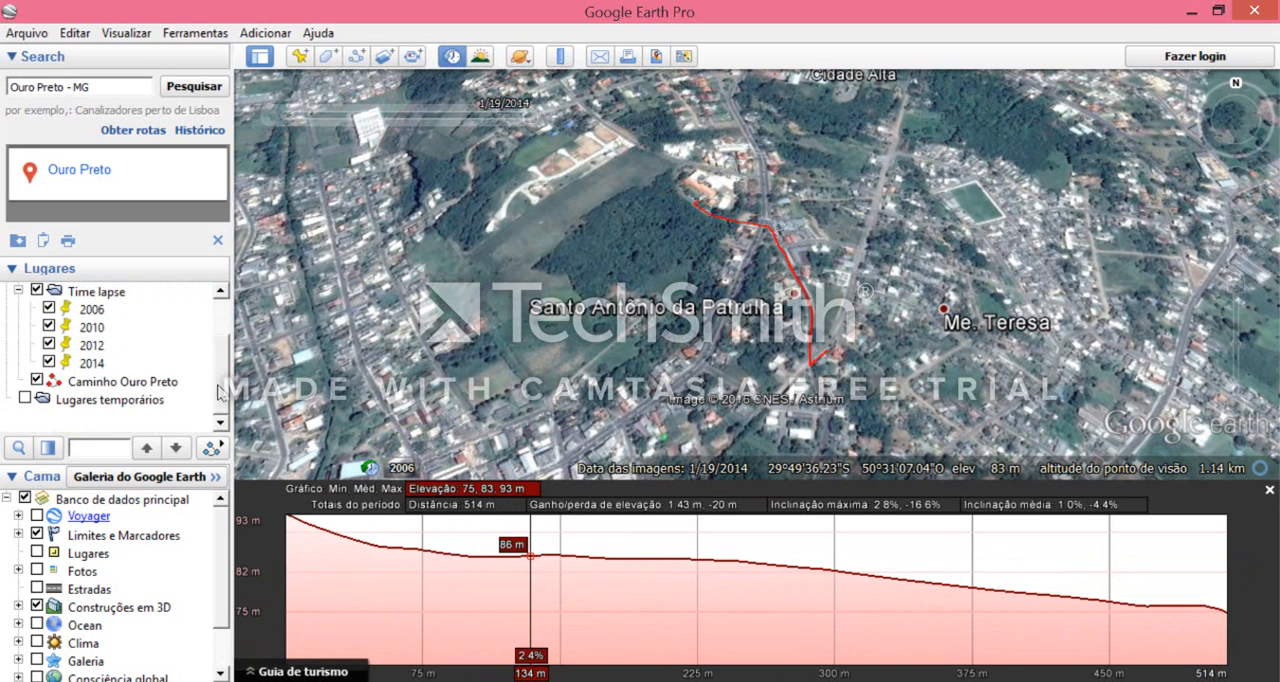
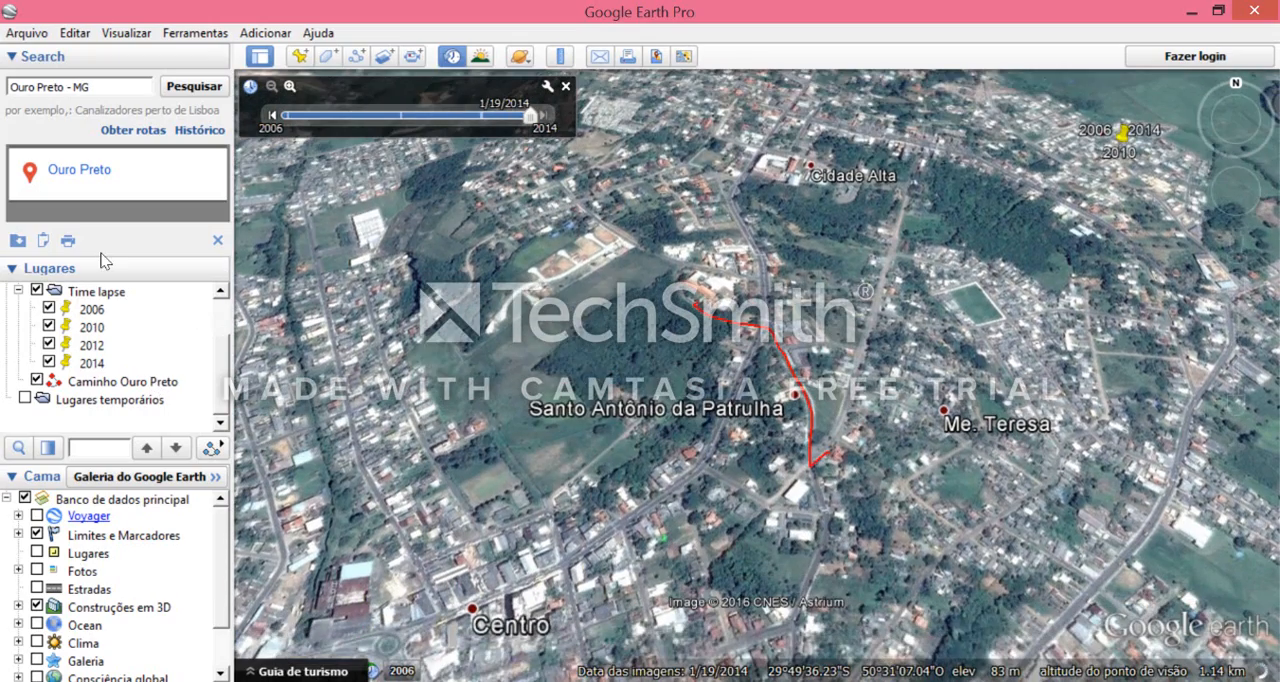
- Fly to the "Caminho Ouro Preto" path in Meus lugares and turn off the historical imagery
{"action": "double_click", "coordinate": [150, 382]}
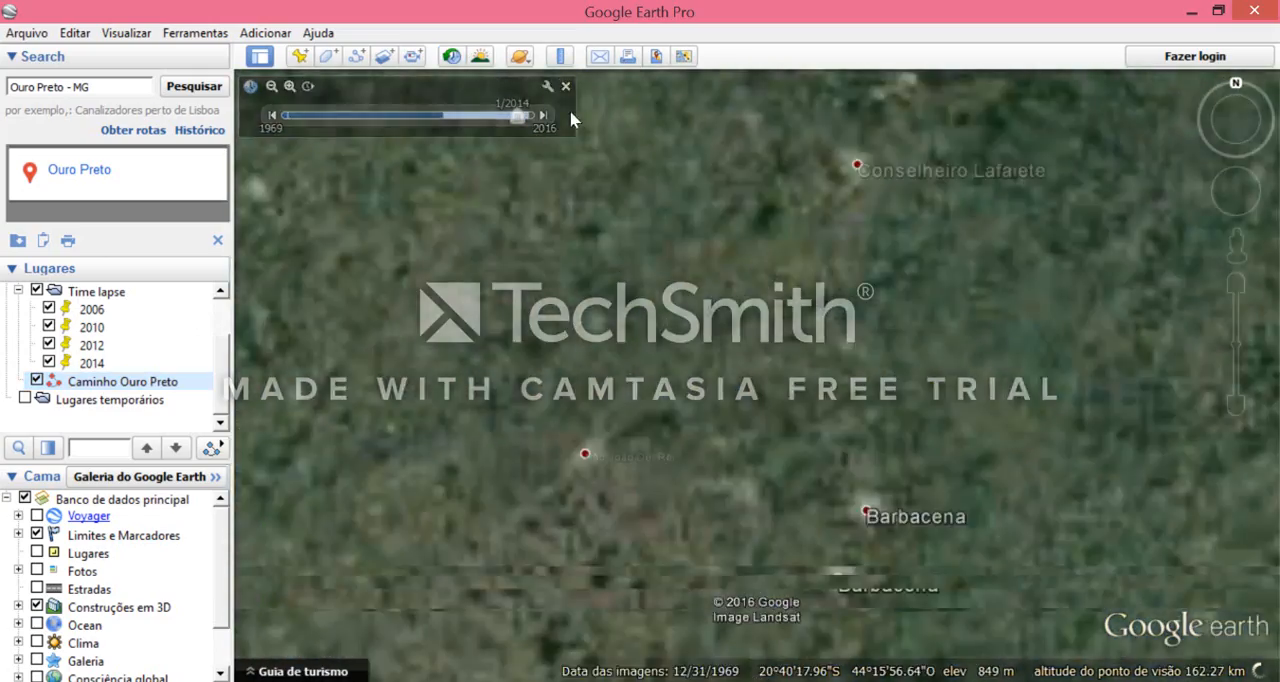
{"action": "left_click", "coordinate": [565, 88]}
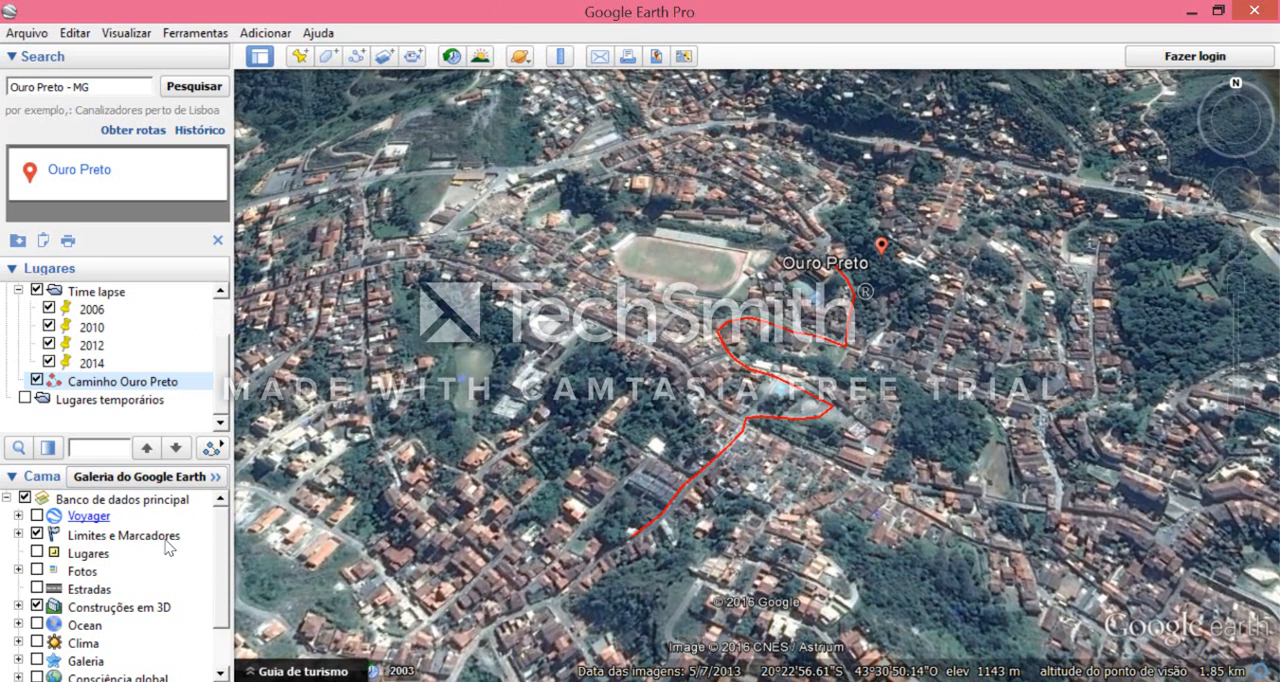
- Turn on the Lugares layer and show the name of the place icon just above the Ouro Preto marker
{"action": "left_click", "coordinate": [37, 553]}
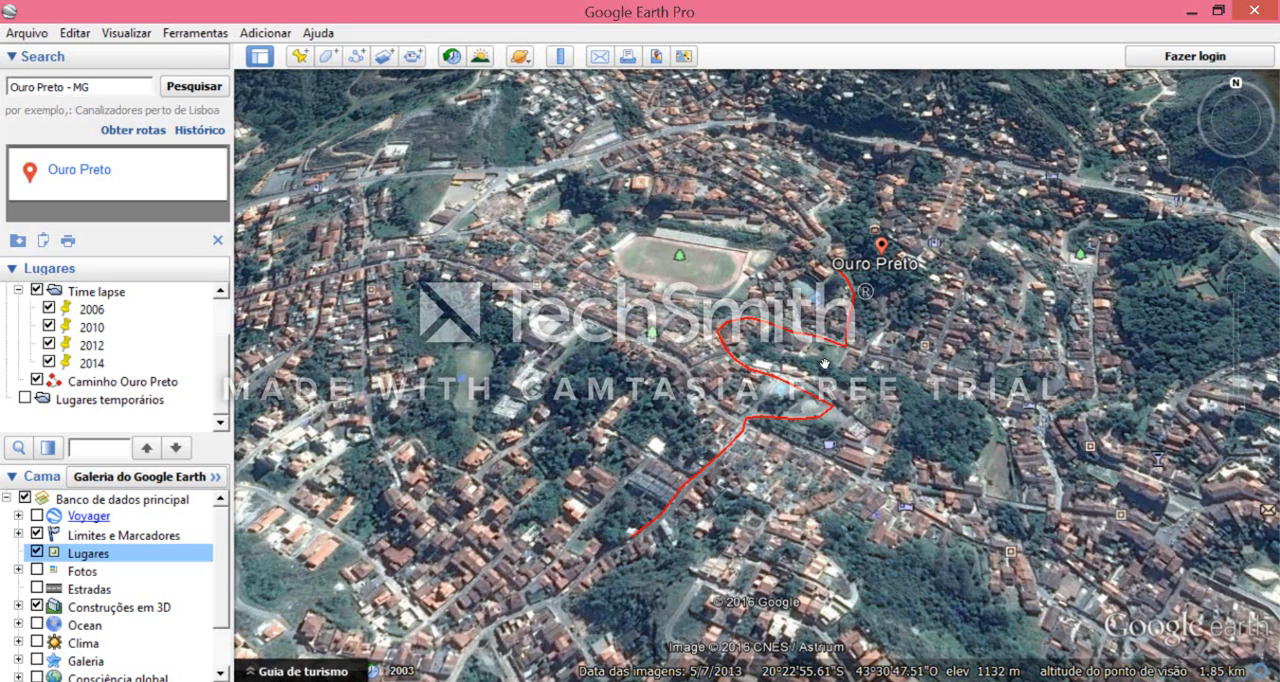
{"action": "scroll", "coordinate": [792, 335], "scroll_direction": "up", "scroll_amount": 2}
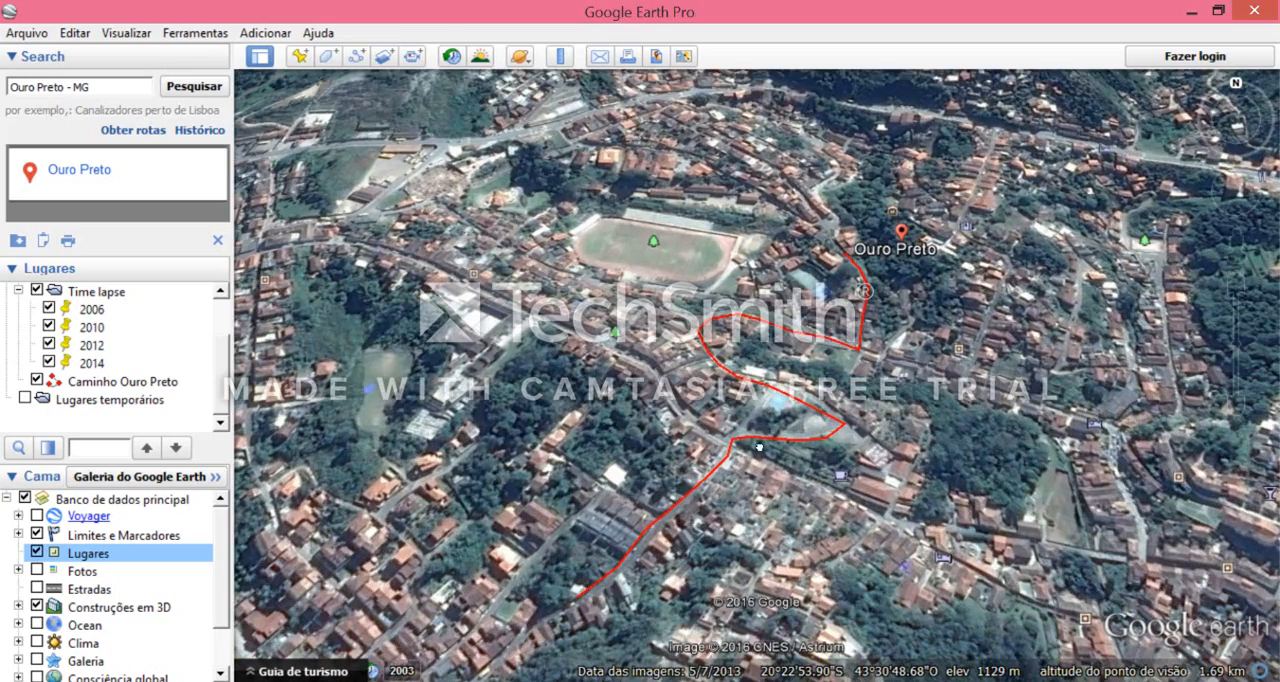
{"action": "scroll", "coordinate": [748, 397], "scroll_direction": "up", "scroll_amount": 1}
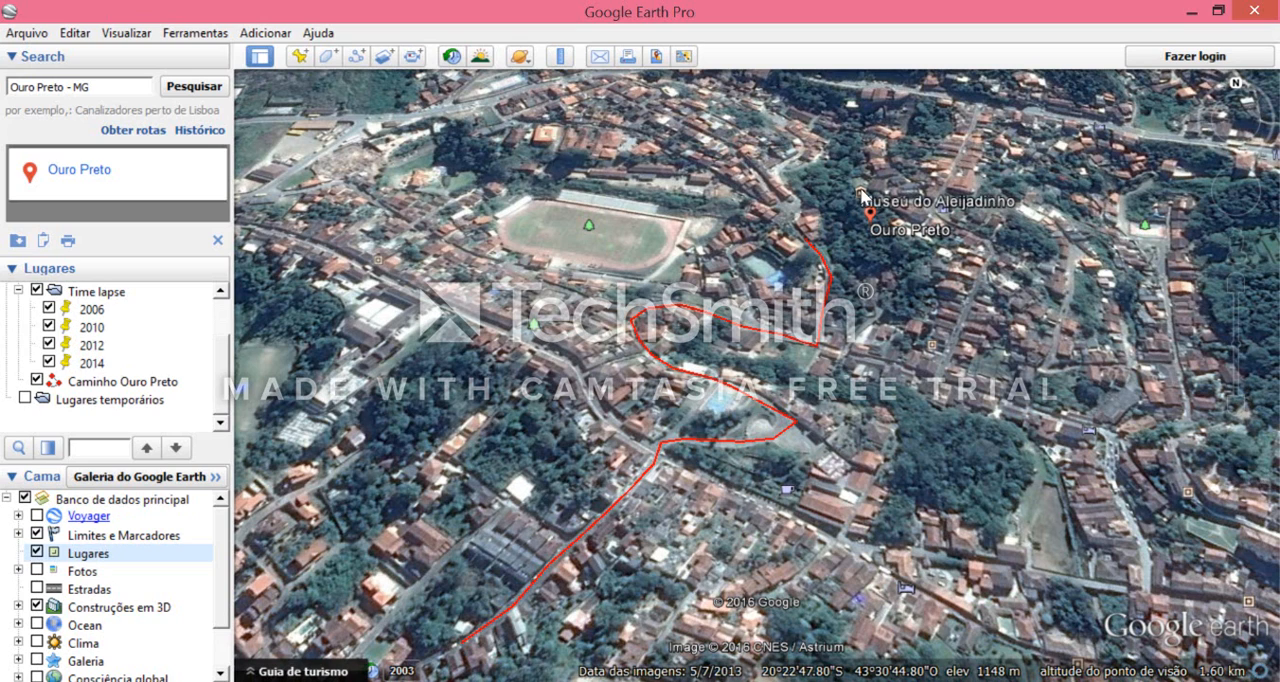
{"action": "scroll", "coordinate": [860, 200], "scroll_direction": "up", "scroll_amount": 3}
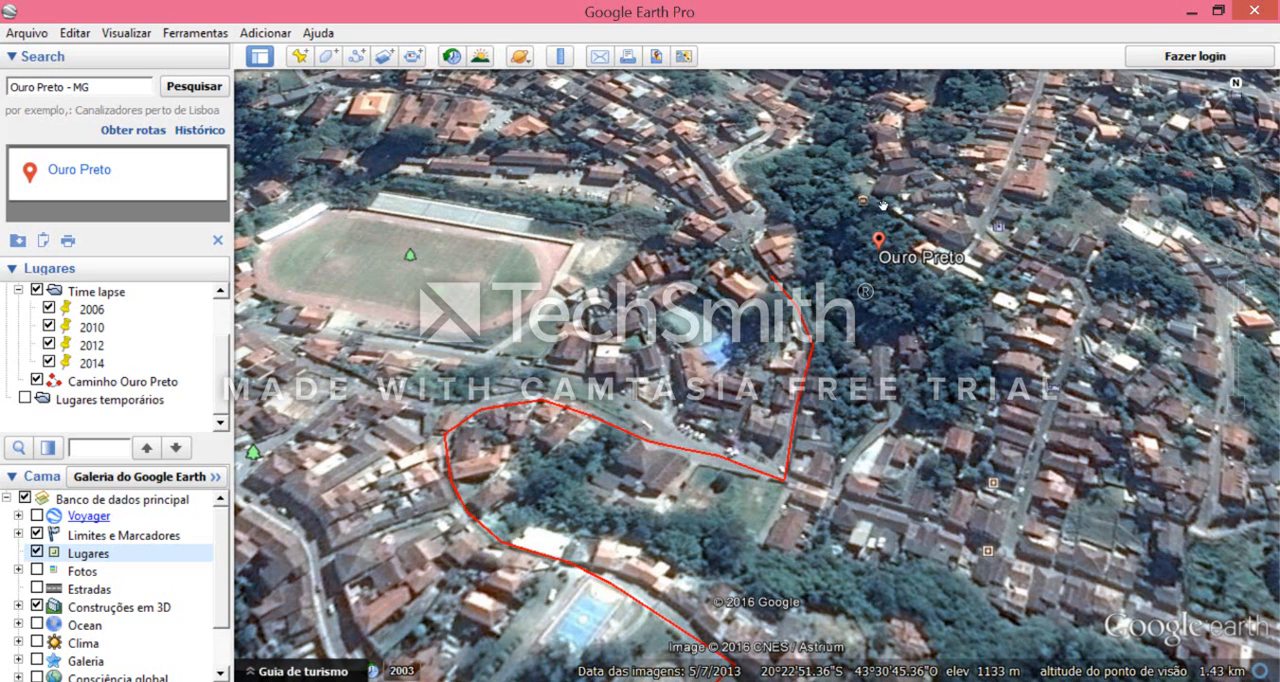
{"action": "mouse_move", "coordinate": [864, 207]}
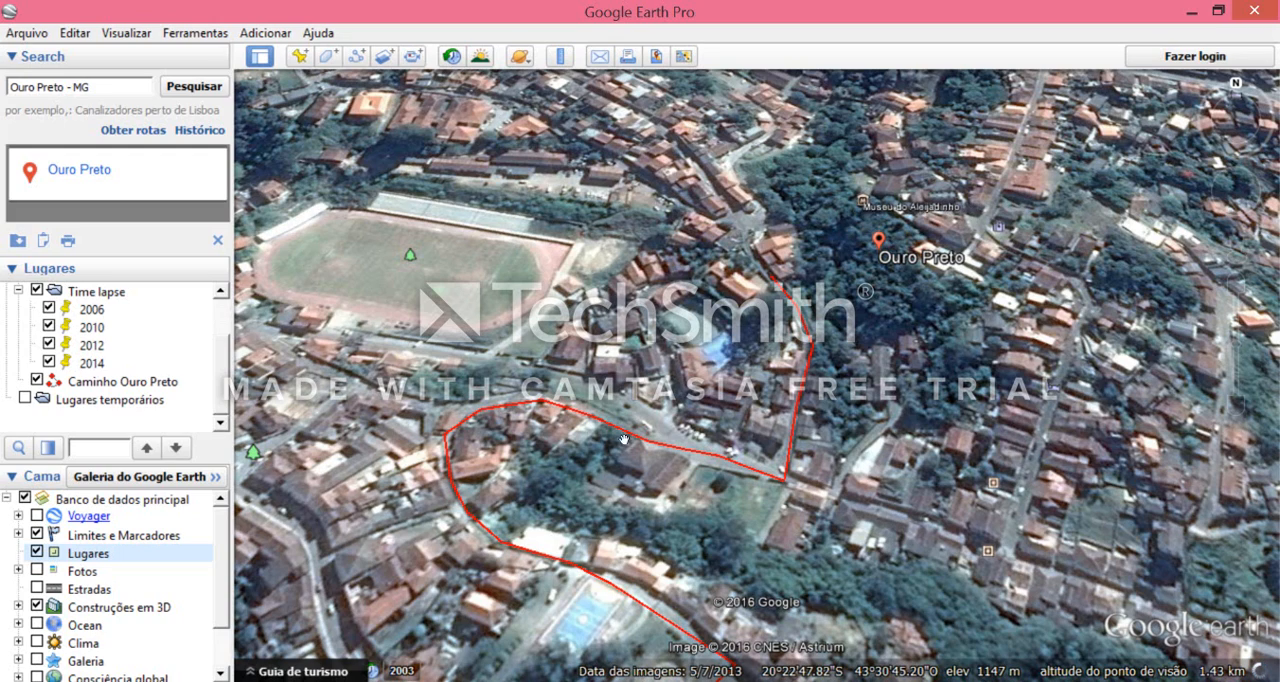
- Examine the place icons and surroundings along the whole "Caminho Ouro Preto" path, from the sports field to its southern end
{"action": "left_click_drag", "start_coordinate": [609, 455], "coordinate": [674, 292]}
{"action": "left_click_drag", "start_coordinate": [566, 487], "coordinate": [686, 412]}
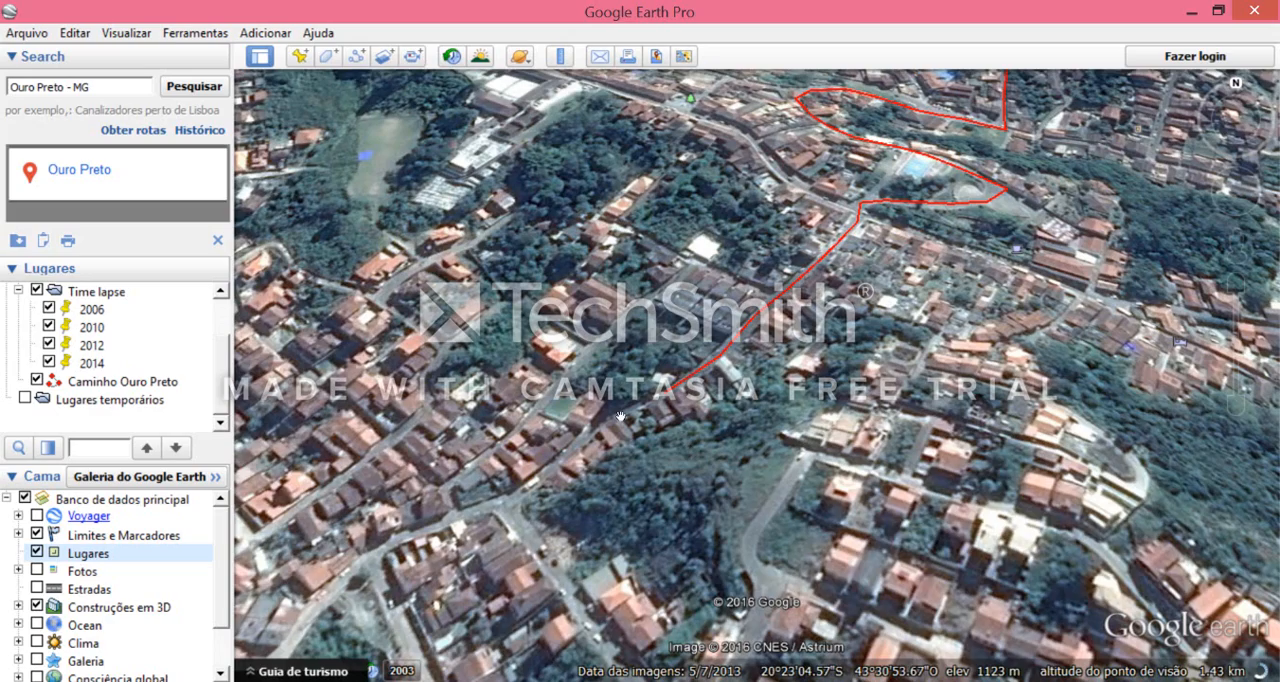
{"action": "middle_click_drag", "start_coordinate": [686, 429], "coordinate": [696, 393]}
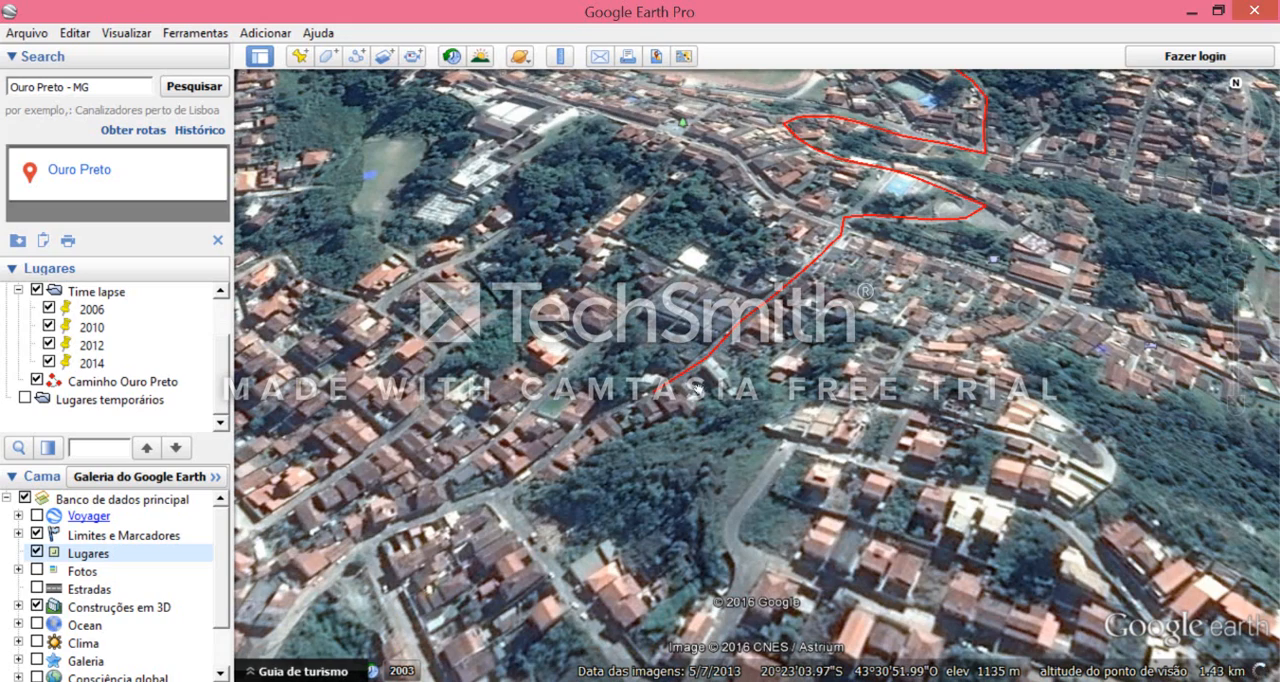
{"action": "left_click_drag", "start_coordinate": [598, 451], "coordinate": [547, 543]}
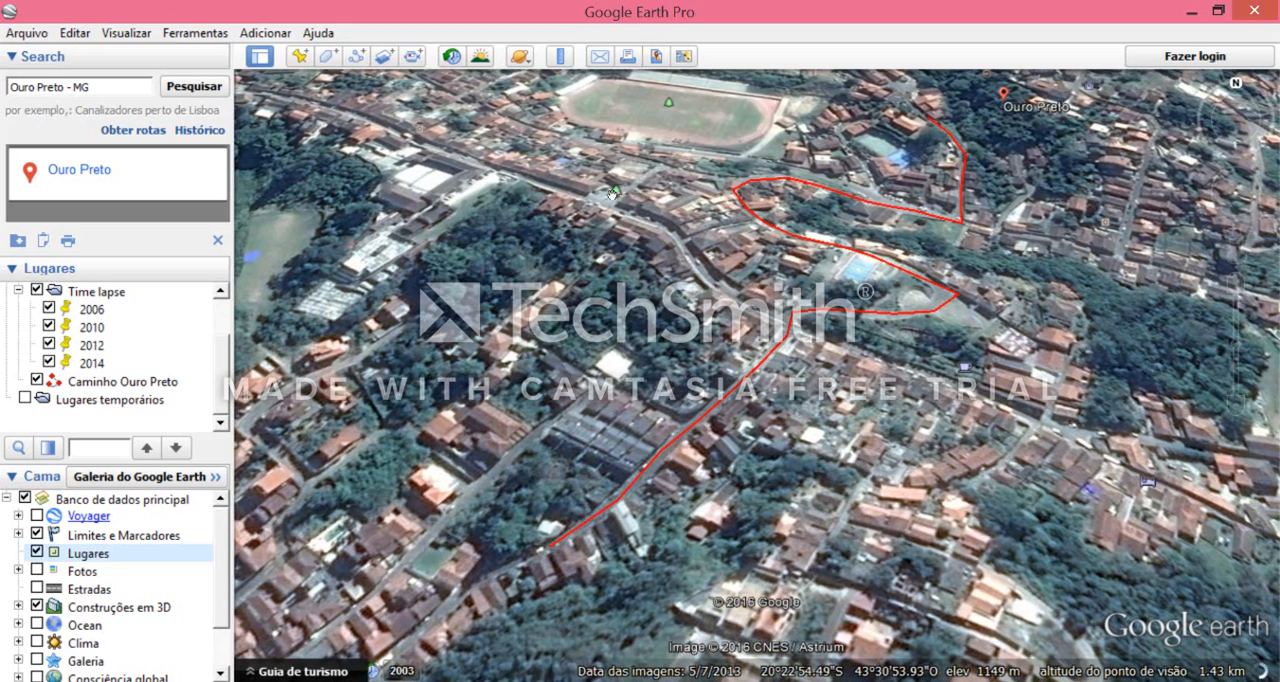
{"action": "left_click_drag", "start_coordinate": [619, 195], "coordinate": [610, 285]}
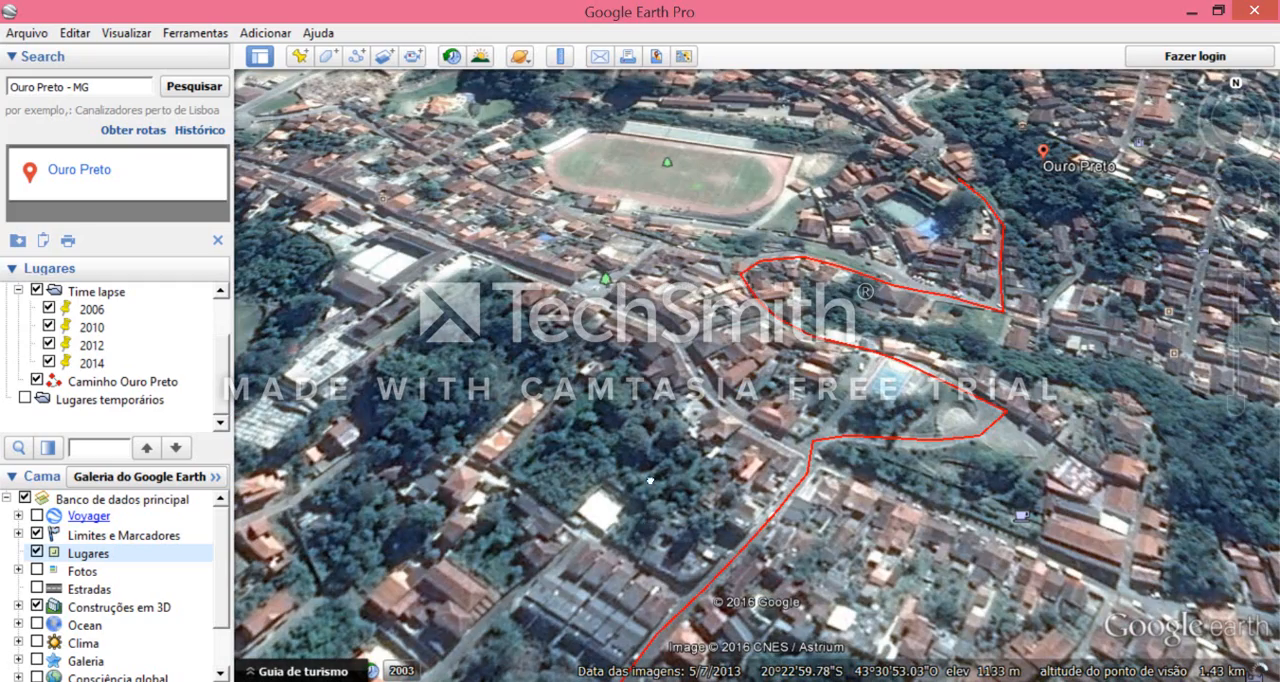
{"action": "left_click_drag", "start_coordinate": [652, 521], "coordinate": [638, 345]}
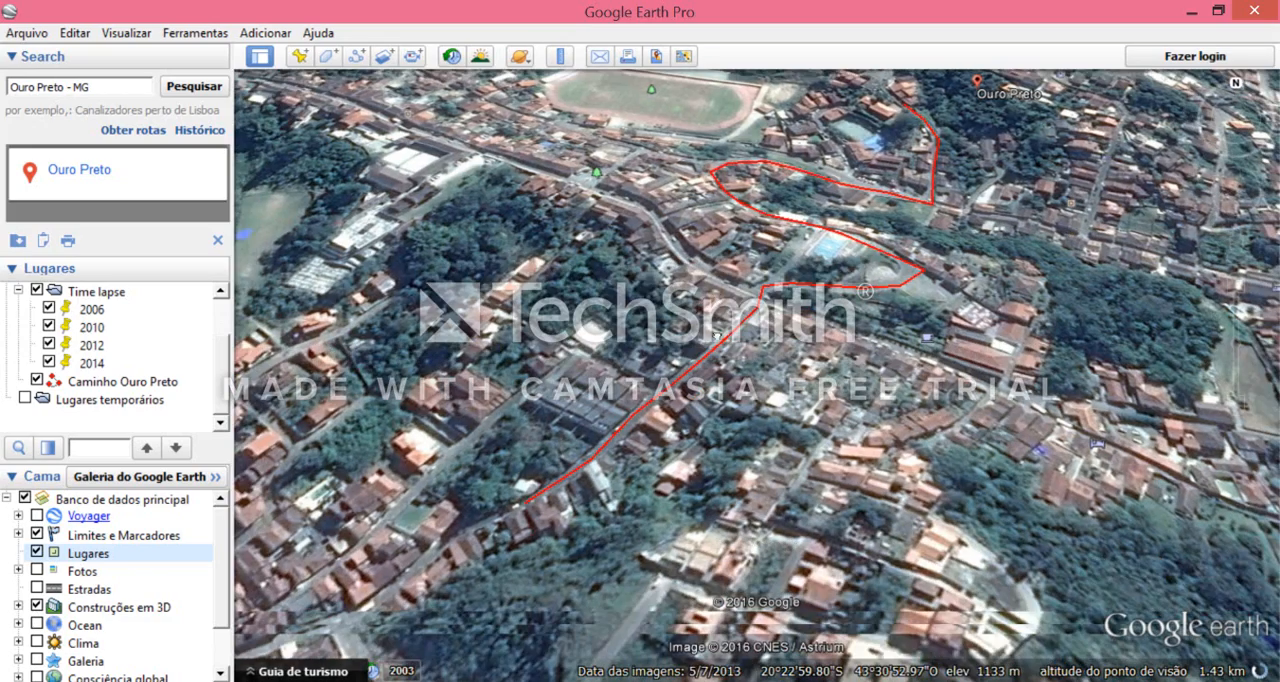
{"action": "left_click_drag", "start_coordinate": [424, 658], "coordinate": [531, 575]}
{"action": "left_click_drag", "start_coordinate": [815, 226], "coordinate": [808, 318]}
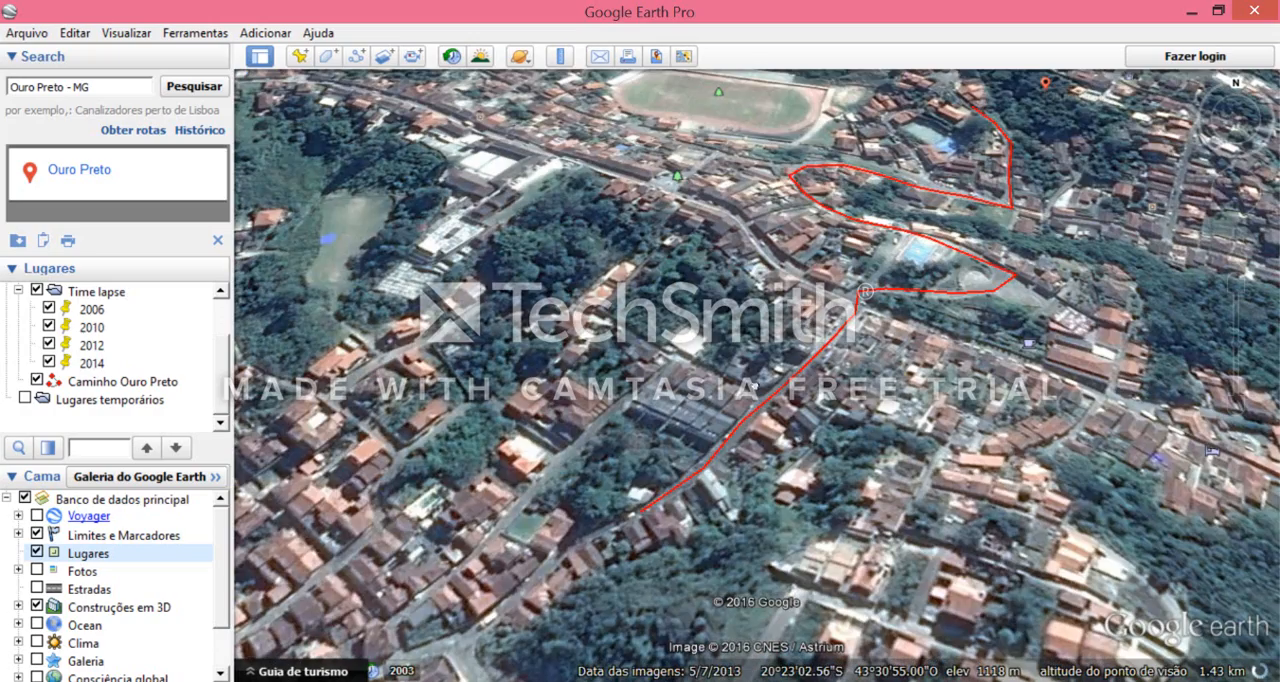
{"action": "left_click_drag", "start_coordinate": [755, 386], "coordinate": [669, 464]}
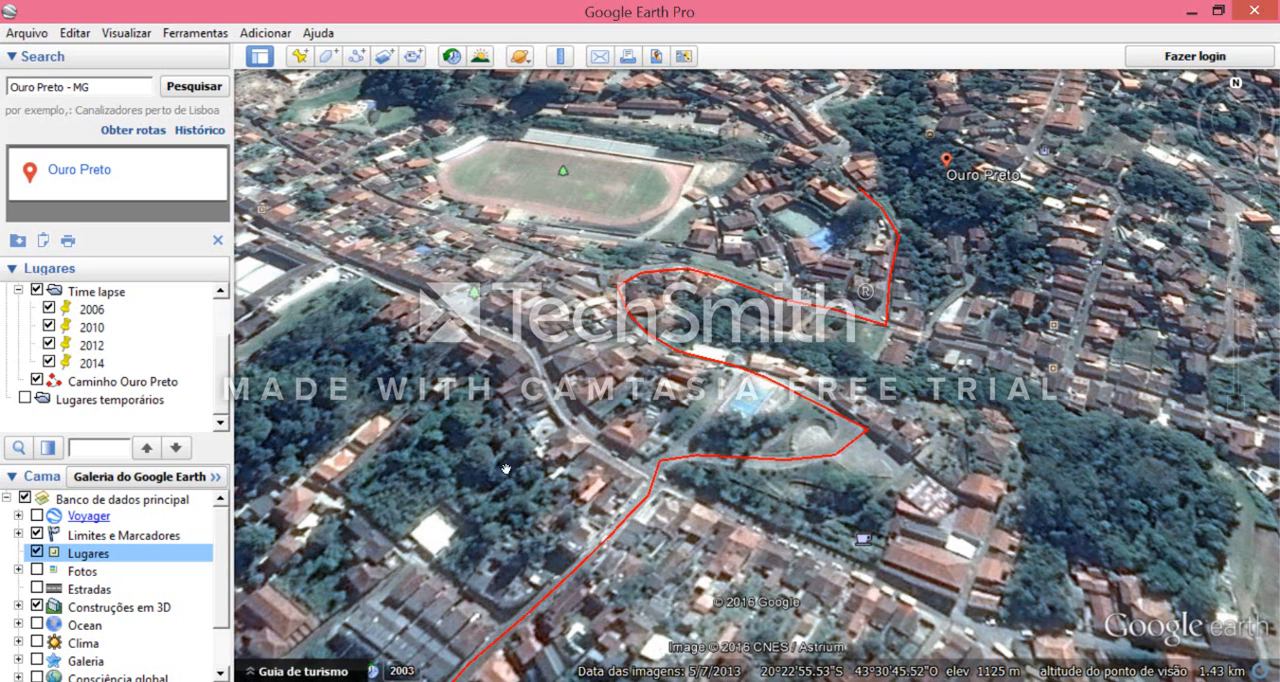
{"action": "mouse_move", "coordinate": [313, 681]}
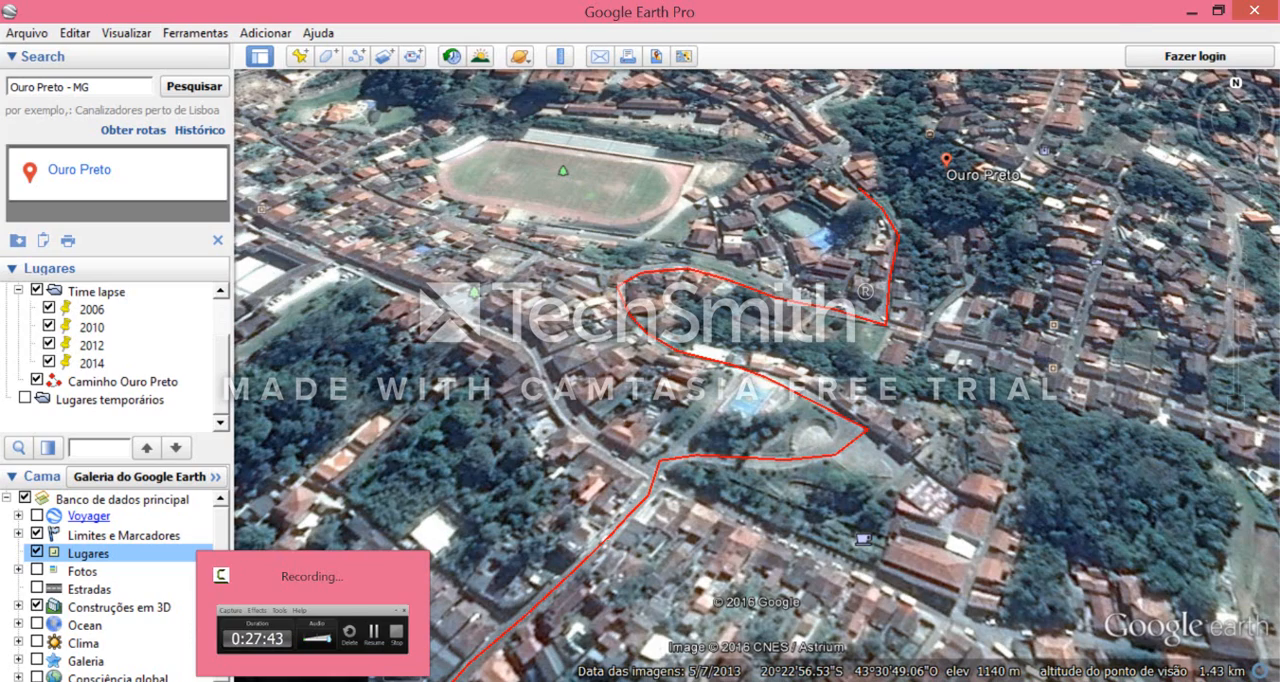